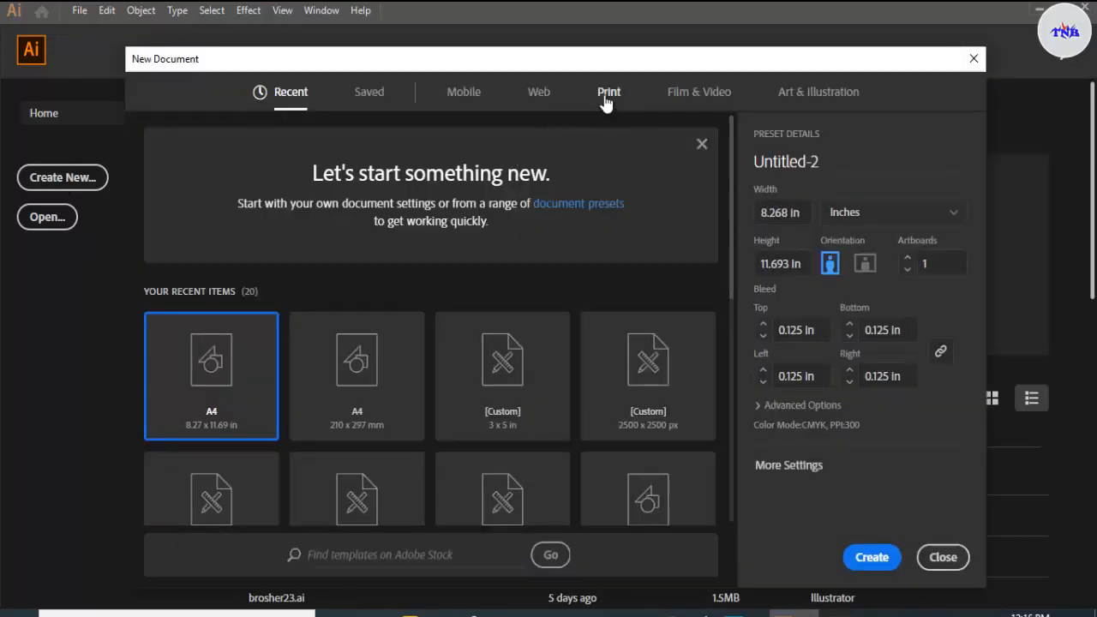
Step: Choose the A4 print preset for the new document, with units in inches and a 0.125 in bleed on all sides
click(608, 96)
click(371, 238)
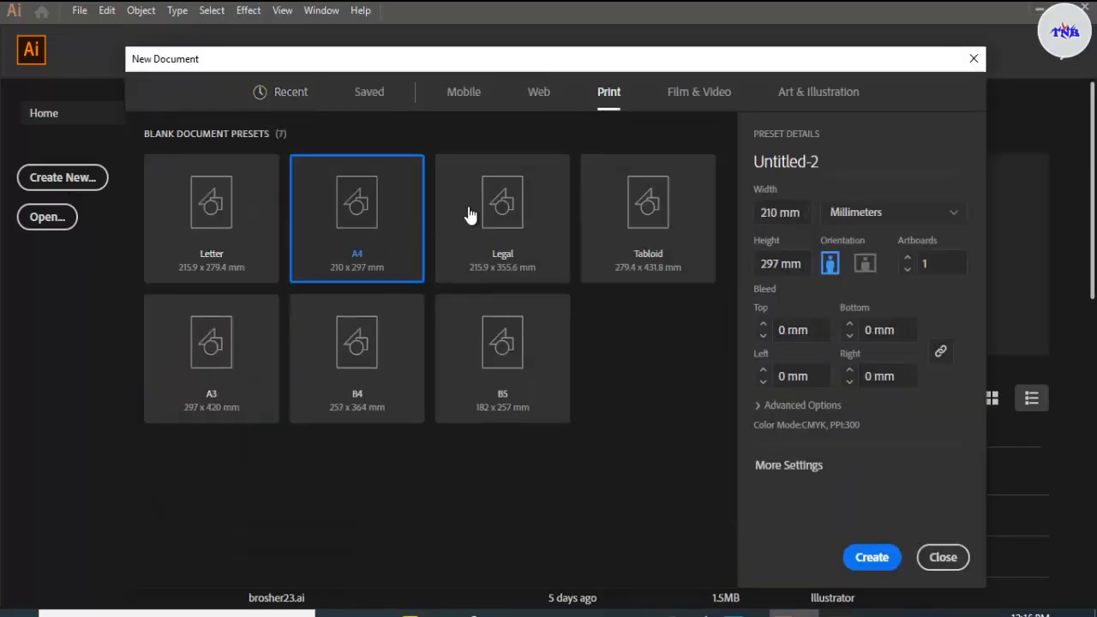
click(867, 220)
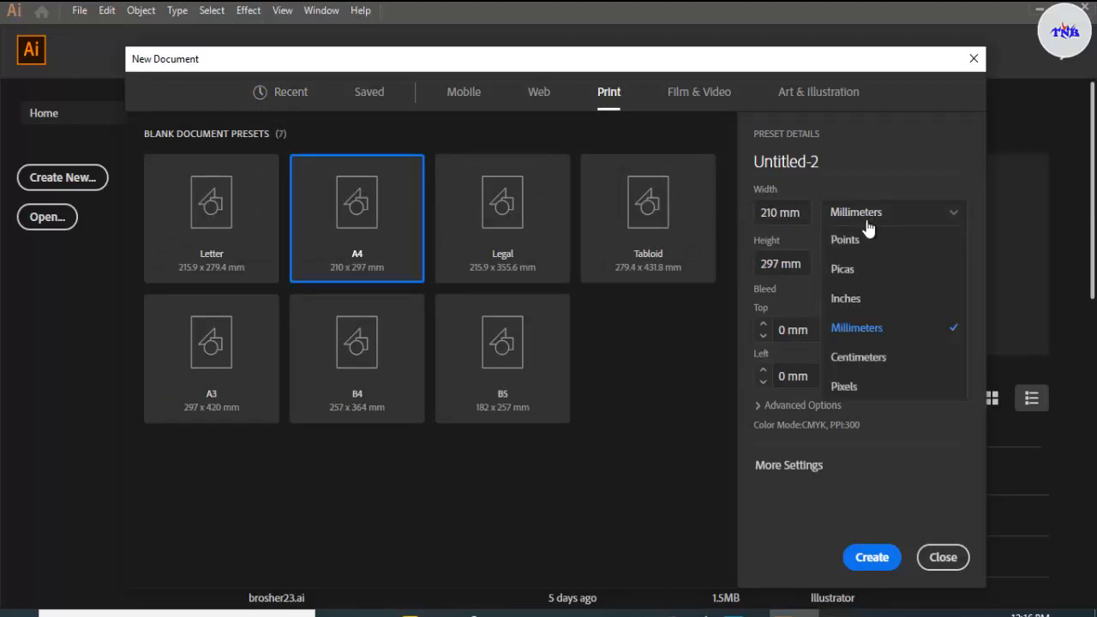
click(848, 298)
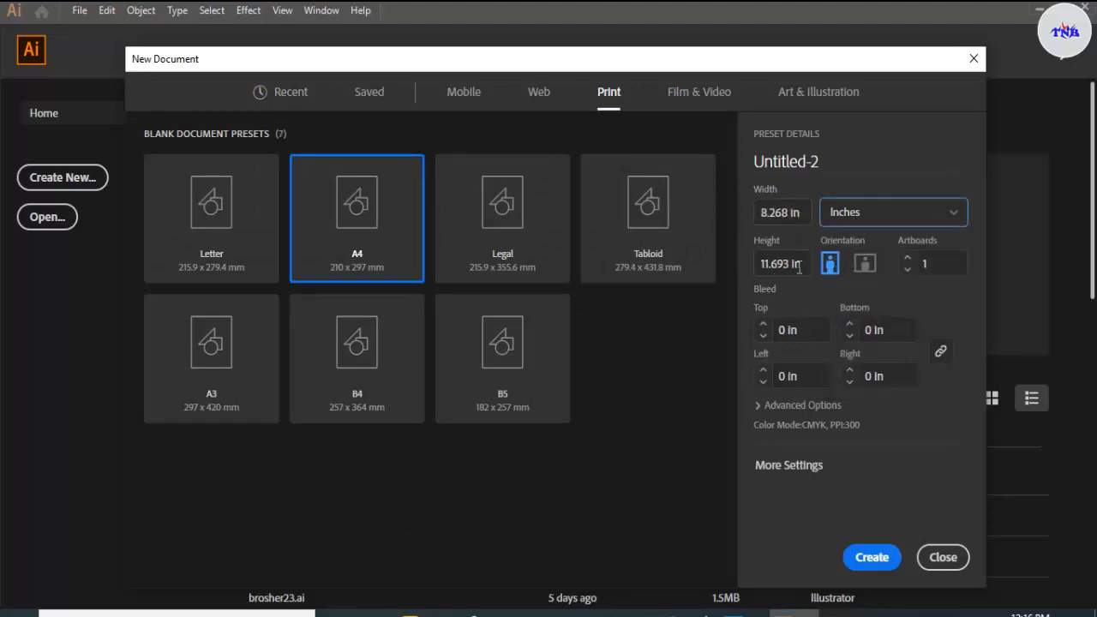
click(763, 324)
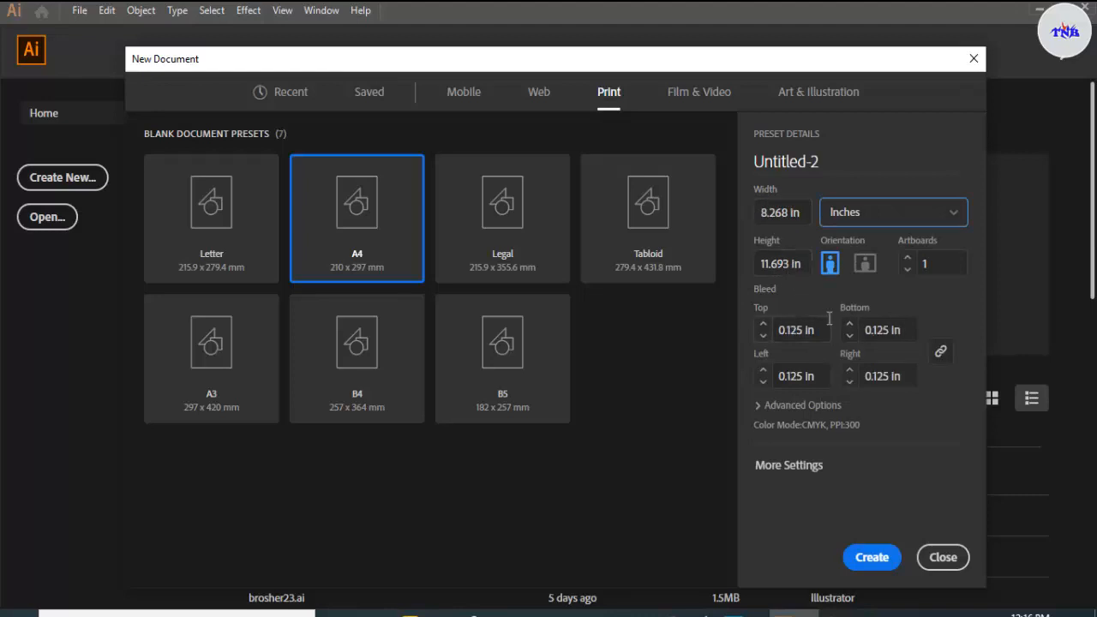
Step: Review the advanced colour and raster options, name the document "flye" and create it
click(759, 404)
scroll(829, 337, down, 2)
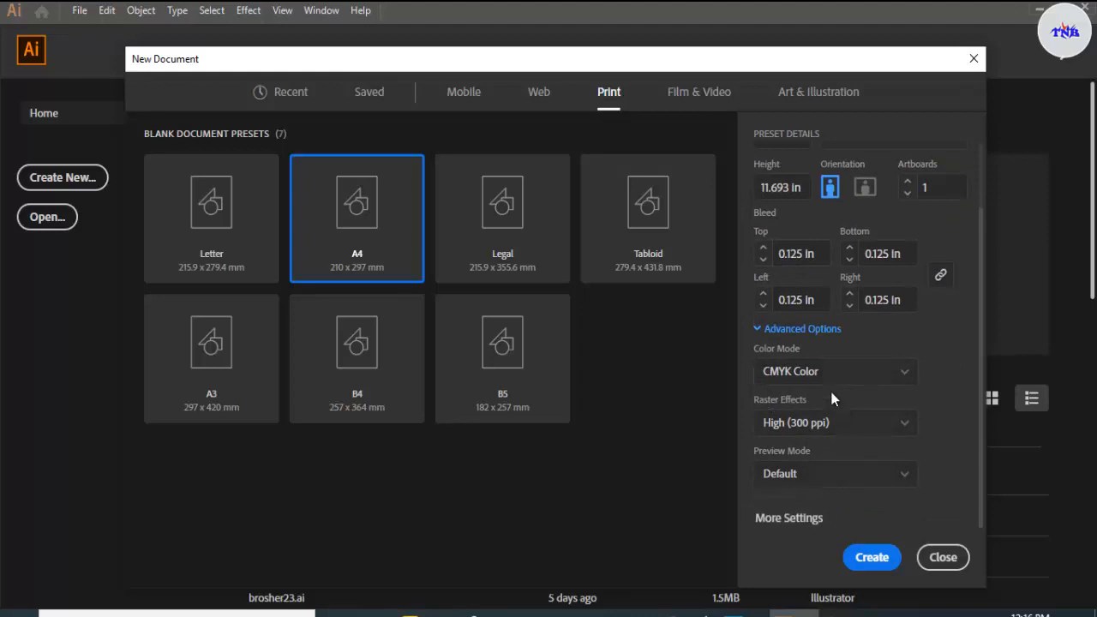
scroll(831, 394, up, 2)
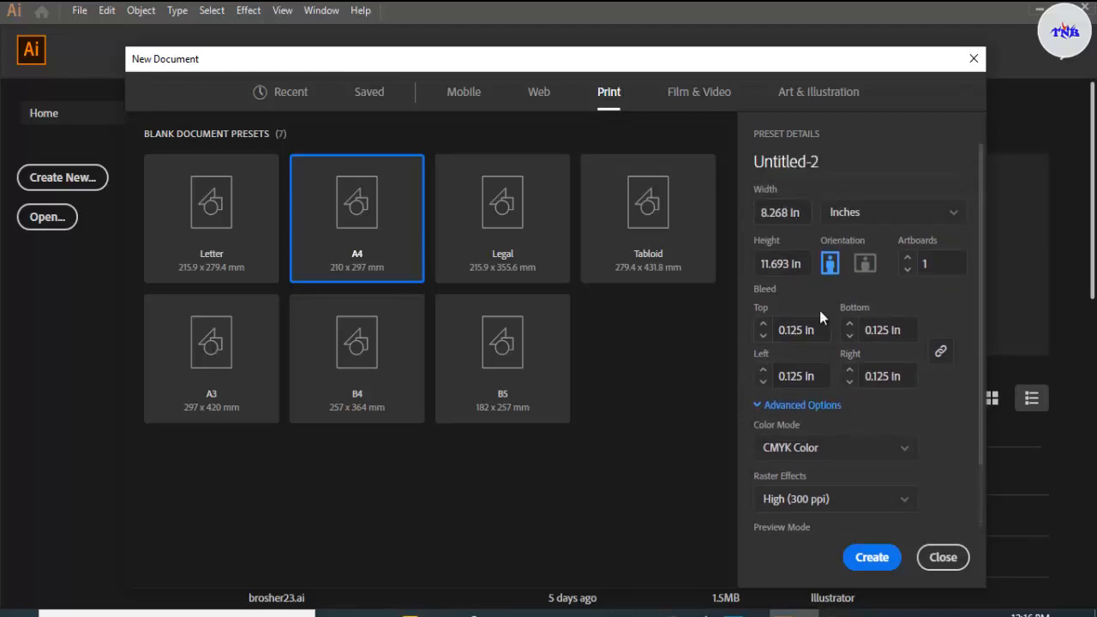
click(845, 167)
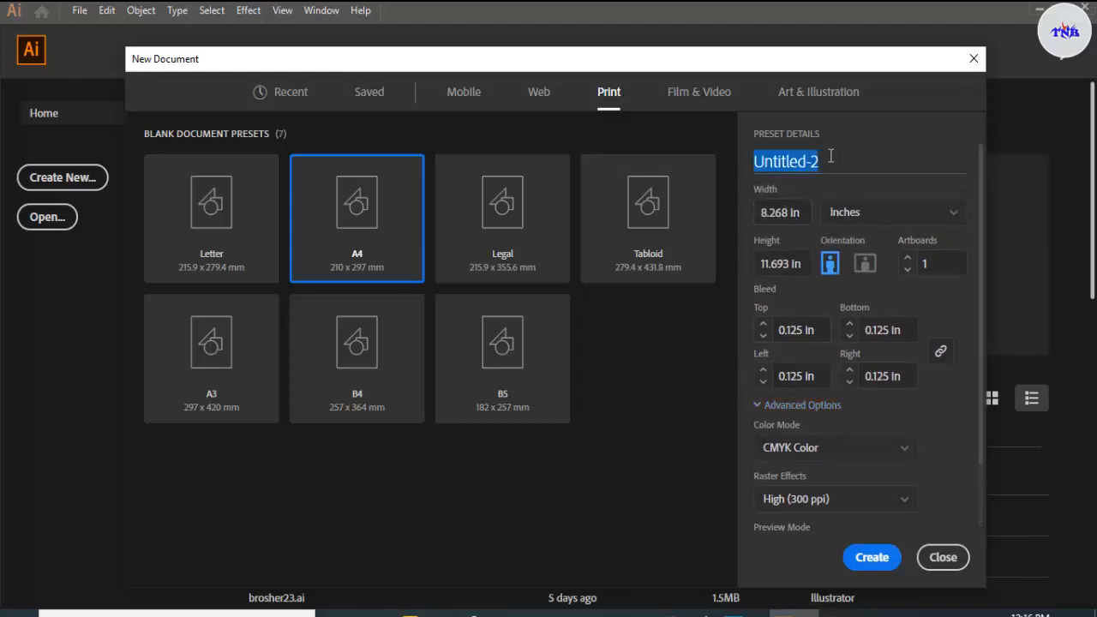
text(flyer)
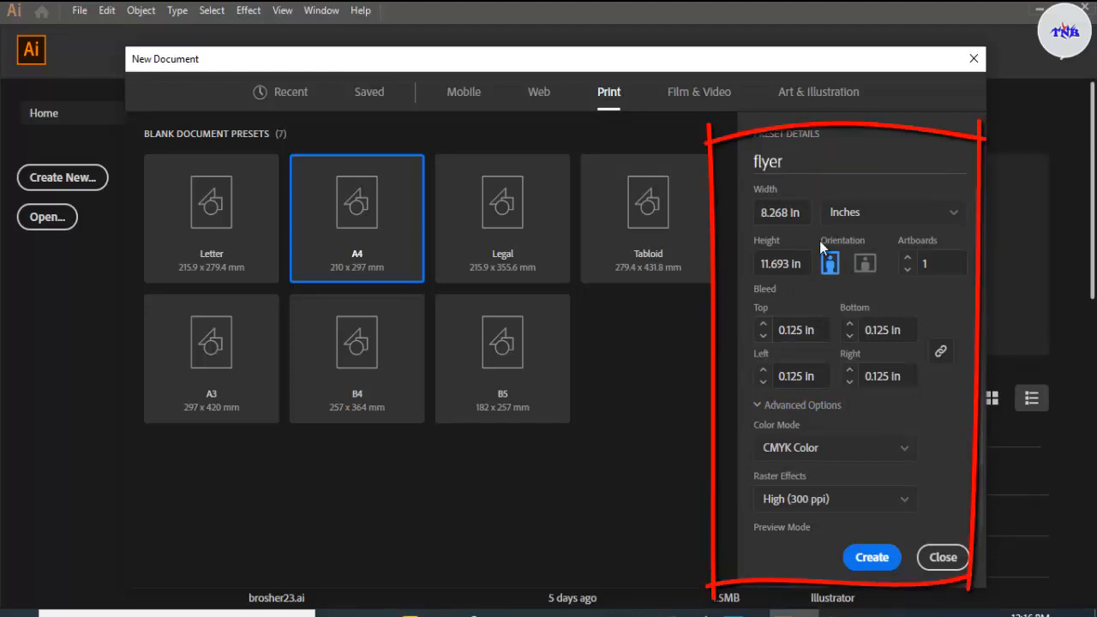
click(871, 559)
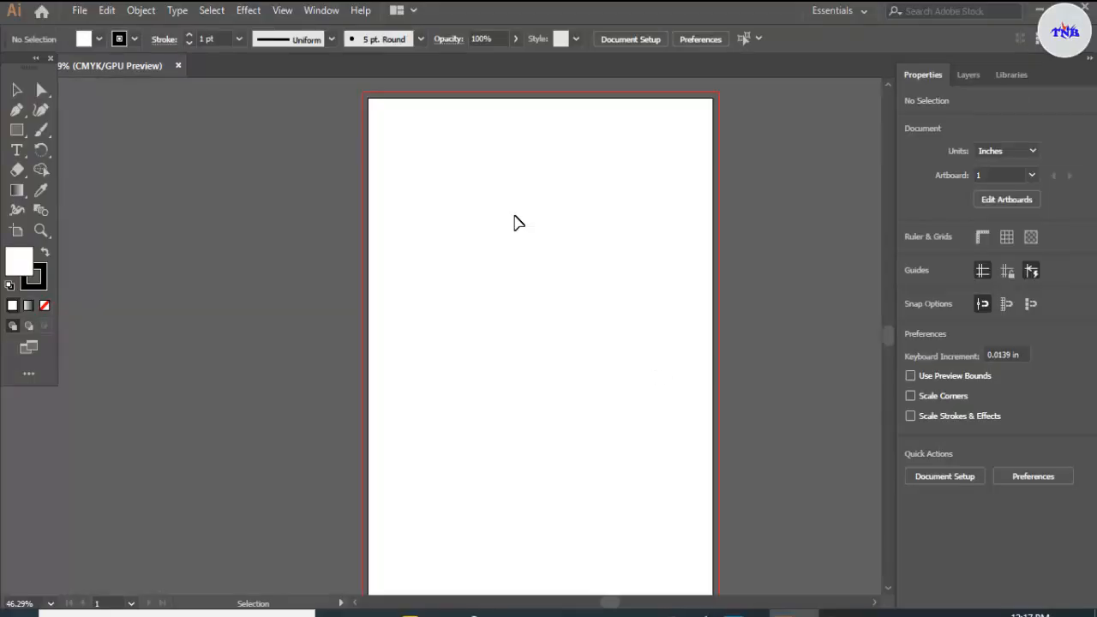
Step: Draw a rectangle covering the whole artboard, 8.268 by 11.693 in
click(26, 129)
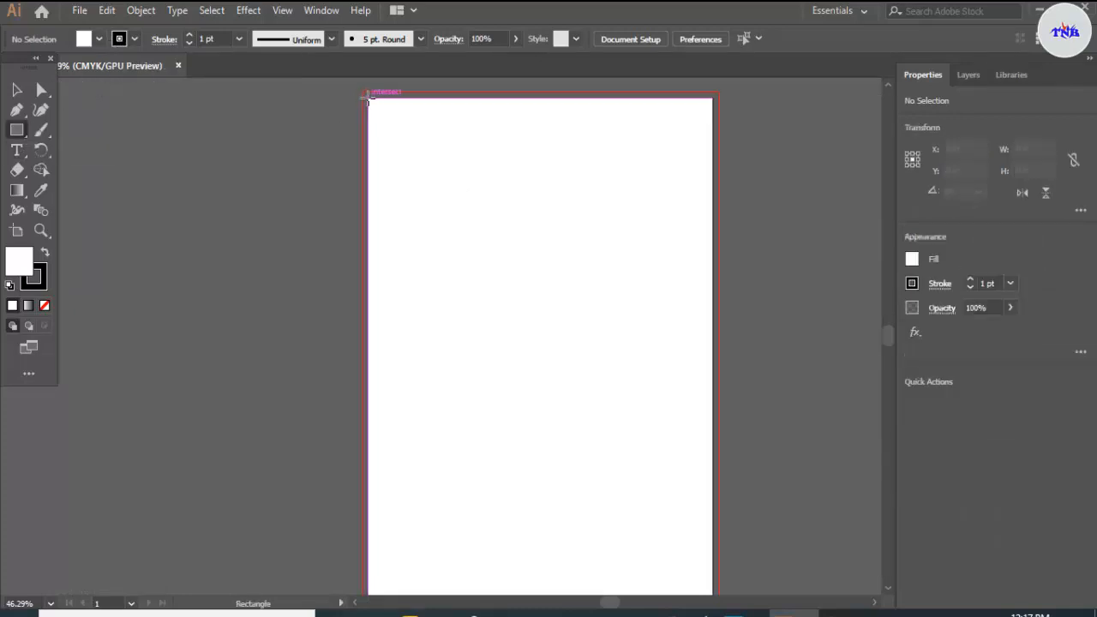
mouse_move(375, 106)
mouse_down()
mouse_move(718, 609)
mouse_move(709, 450)
mouse_up()
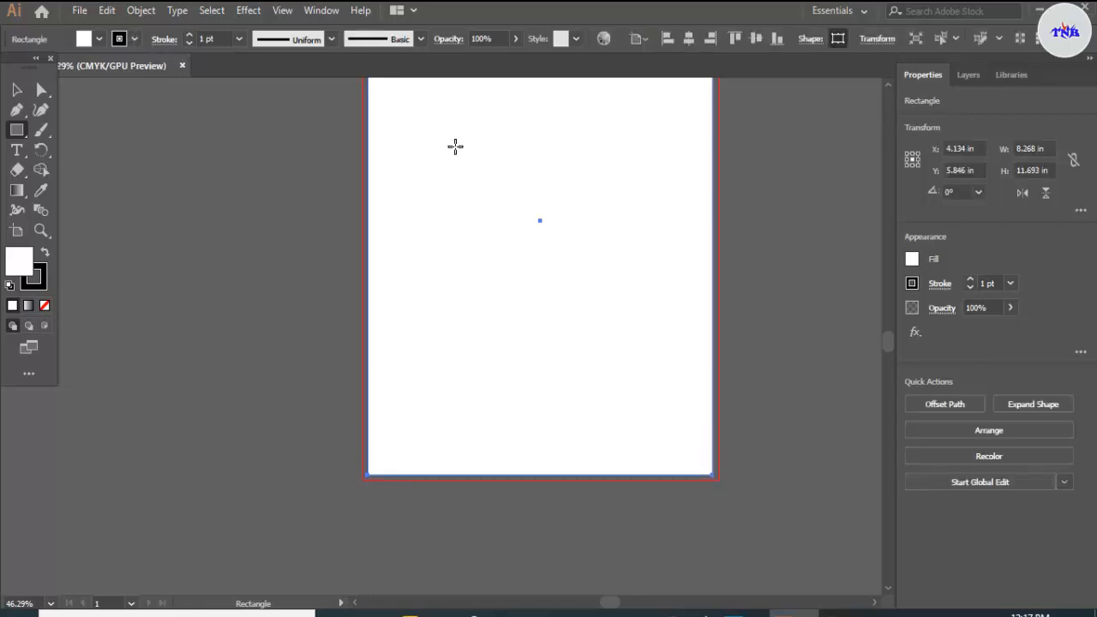
scroll(452, 146, up, 2)
scroll(452, 146, up, 2)
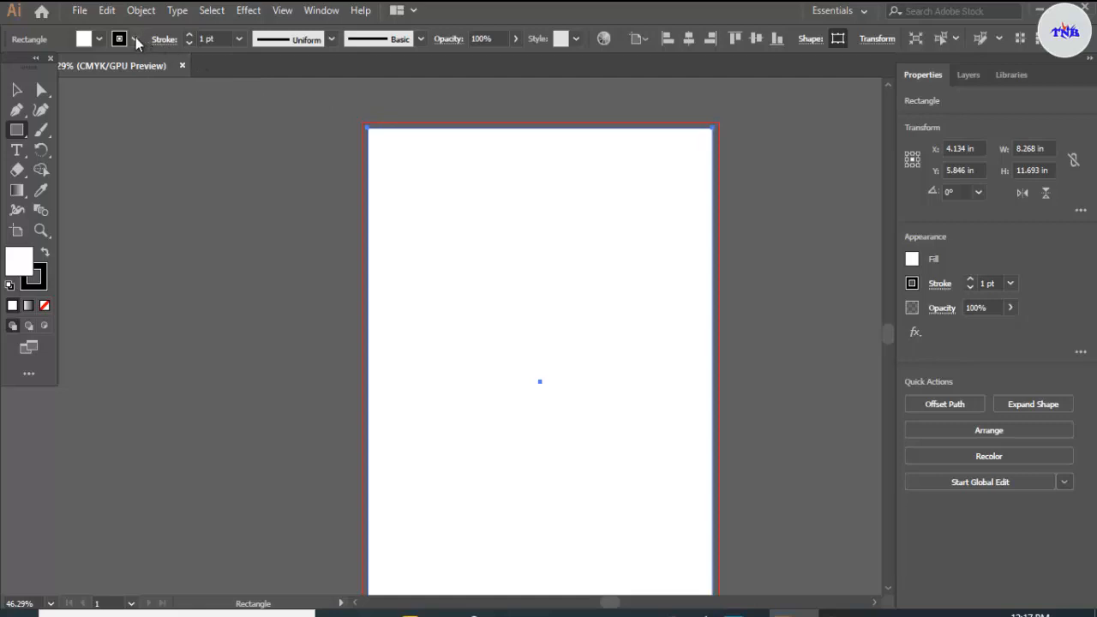
Step: Set the artboard-sized rectangle's stroke to none
click(135, 39)
click(11, 67)
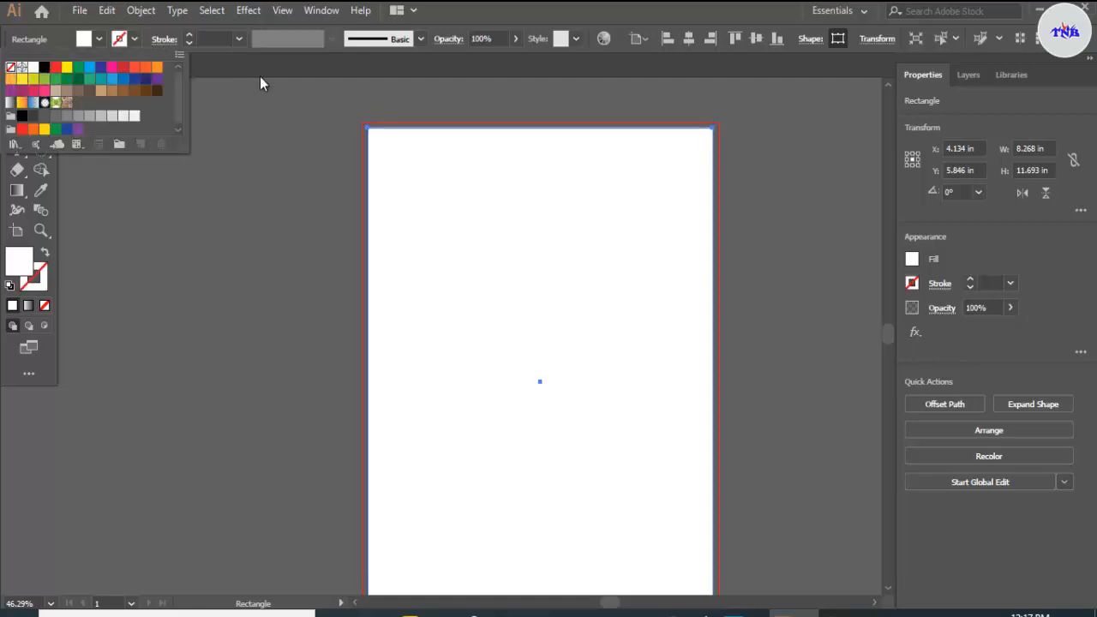
click(353, 71)
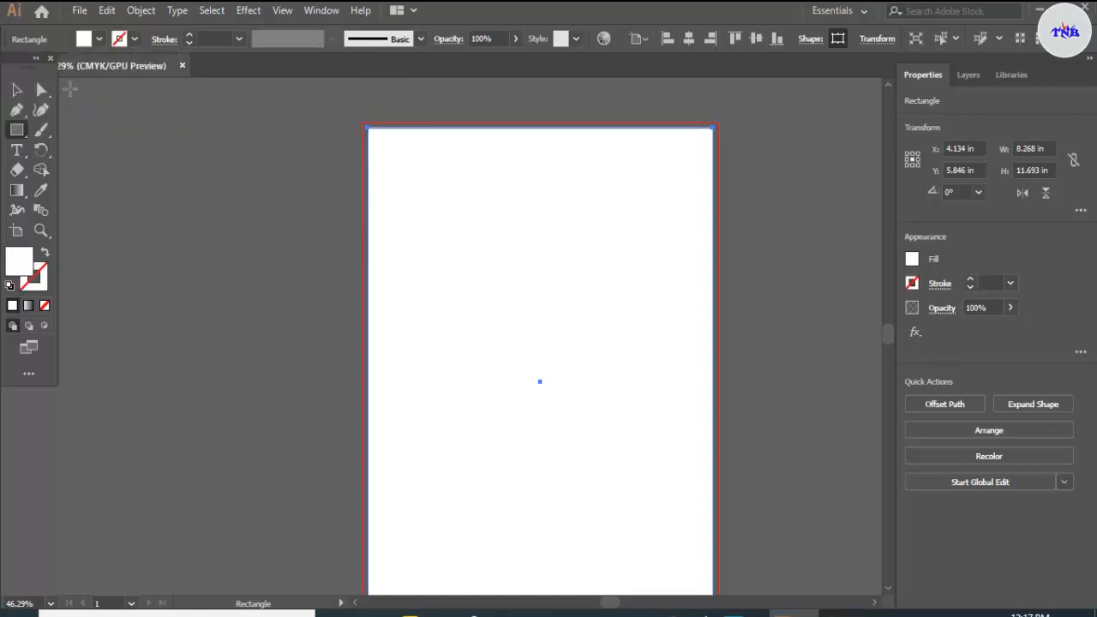
Step: Offset the rectangle's path inward by -0.25 in with mitered joins, previewing the result
click(17, 91)
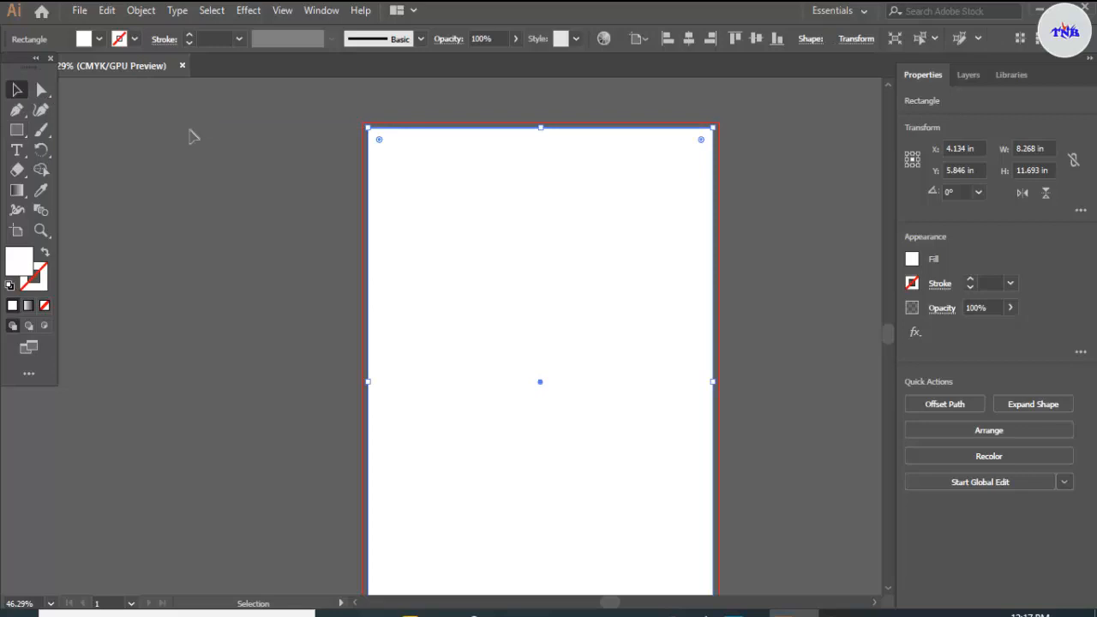
click(140, 10)
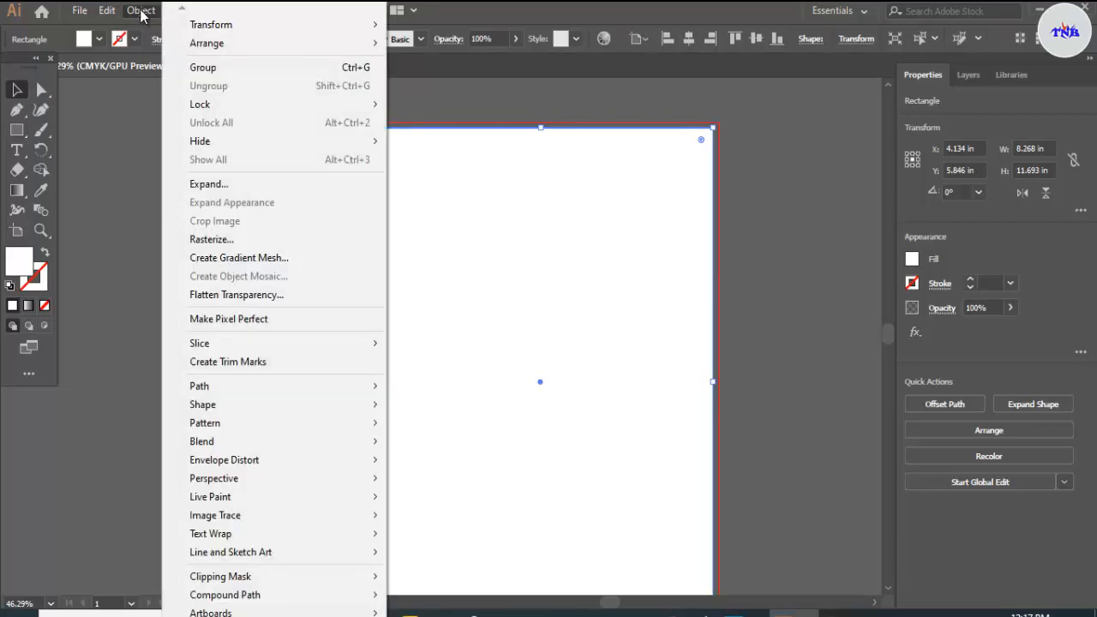
mouse_move(266, 388)
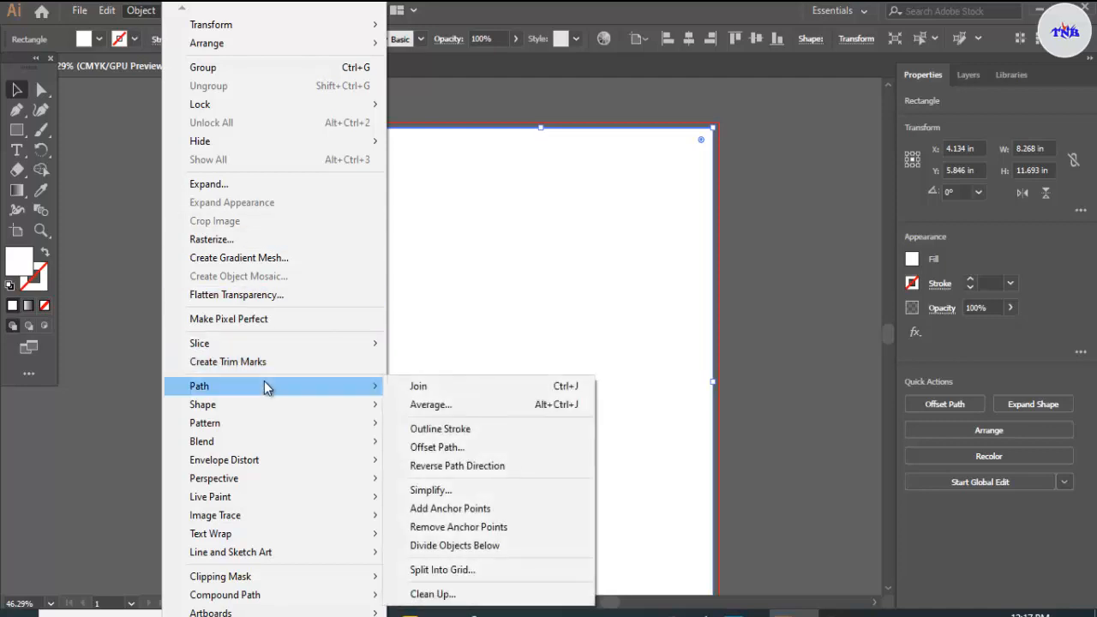
click(431, 447)
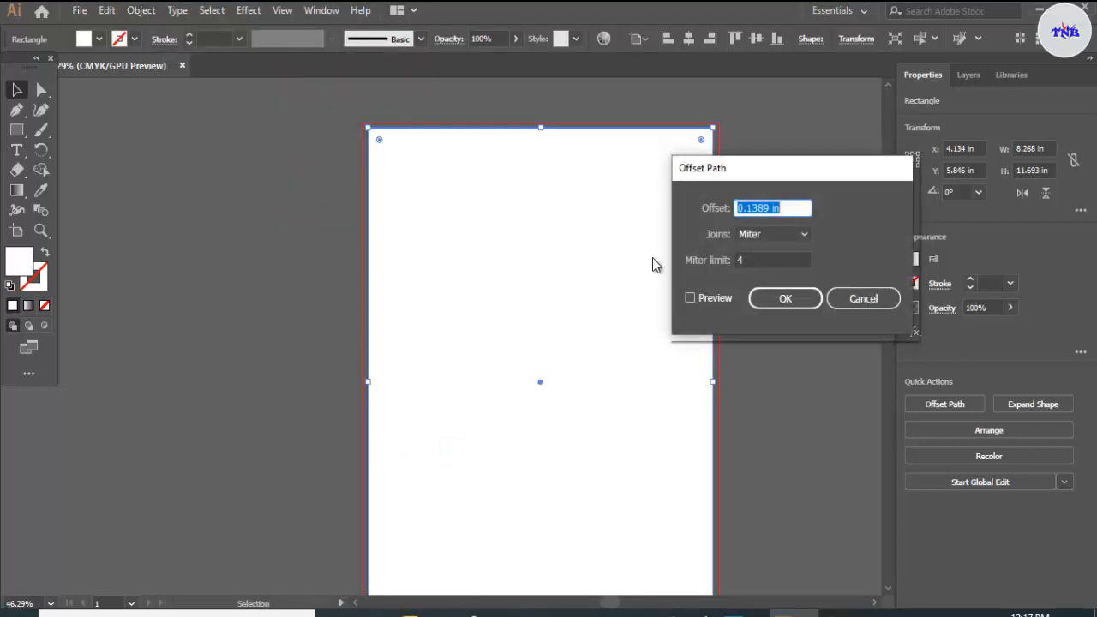
key(BackSpace)
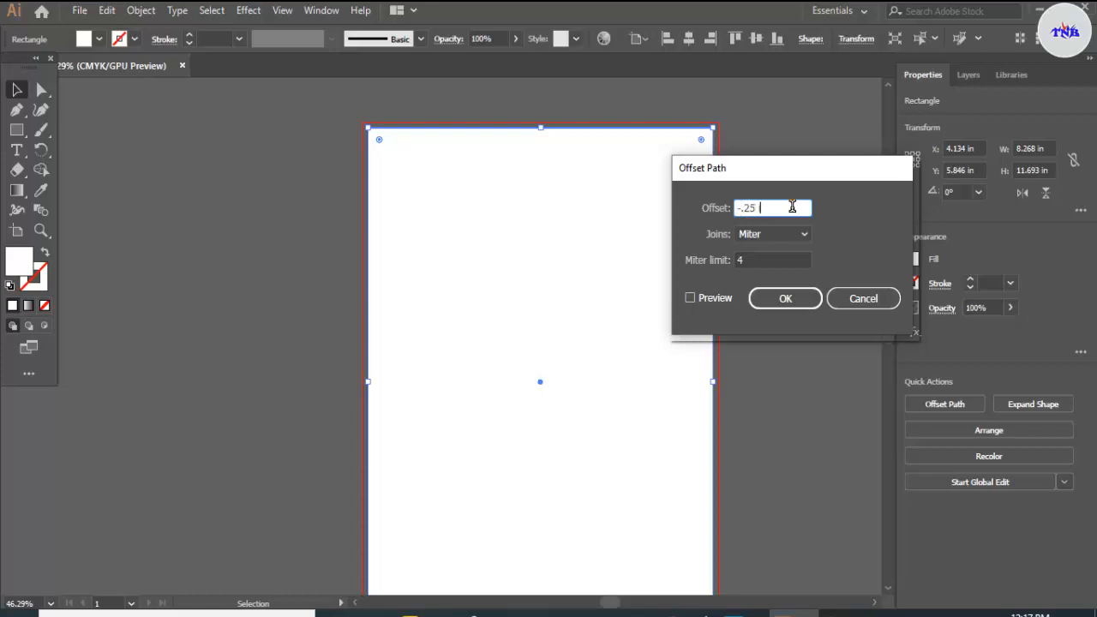
click(689, 297)
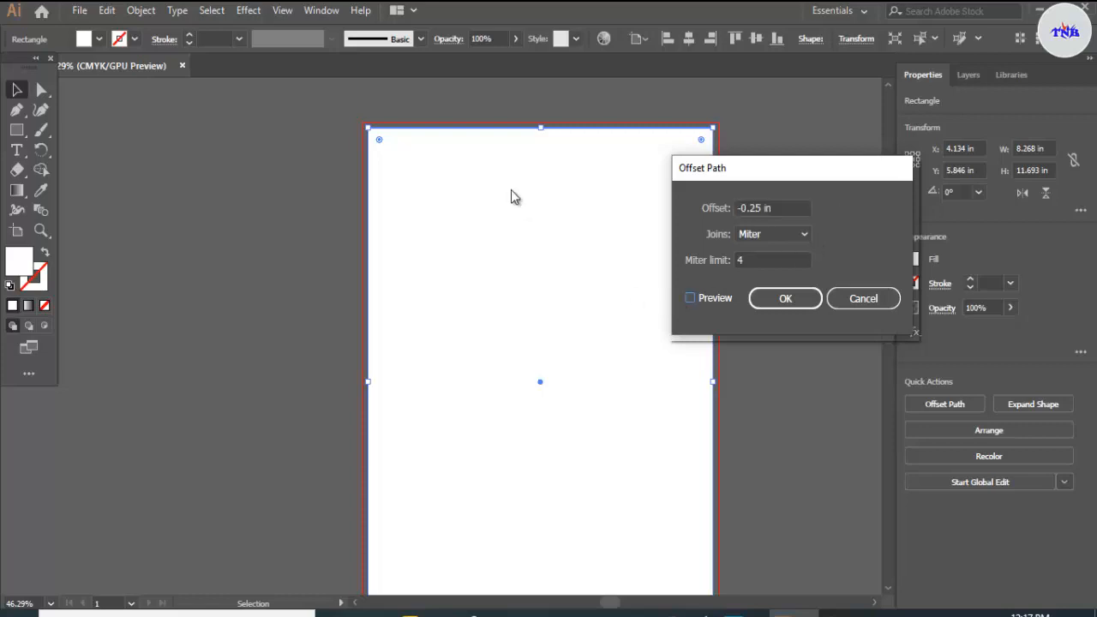
click(776, 298)
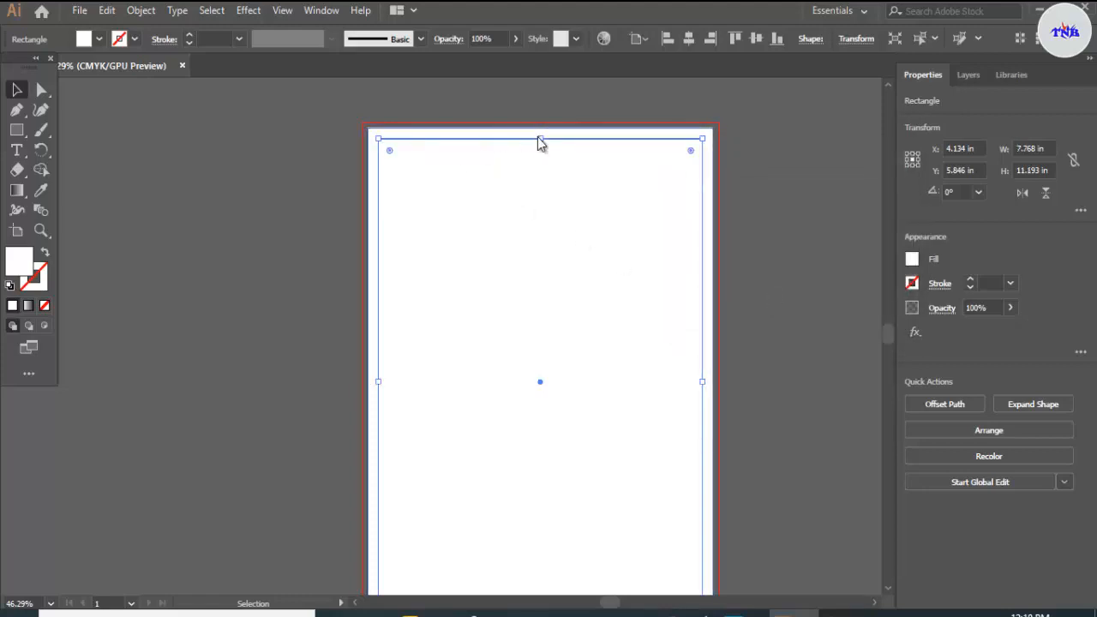
Step: Convert the inner offset rectangle into margin guides
right_click(538, 140)
click(622, 360)
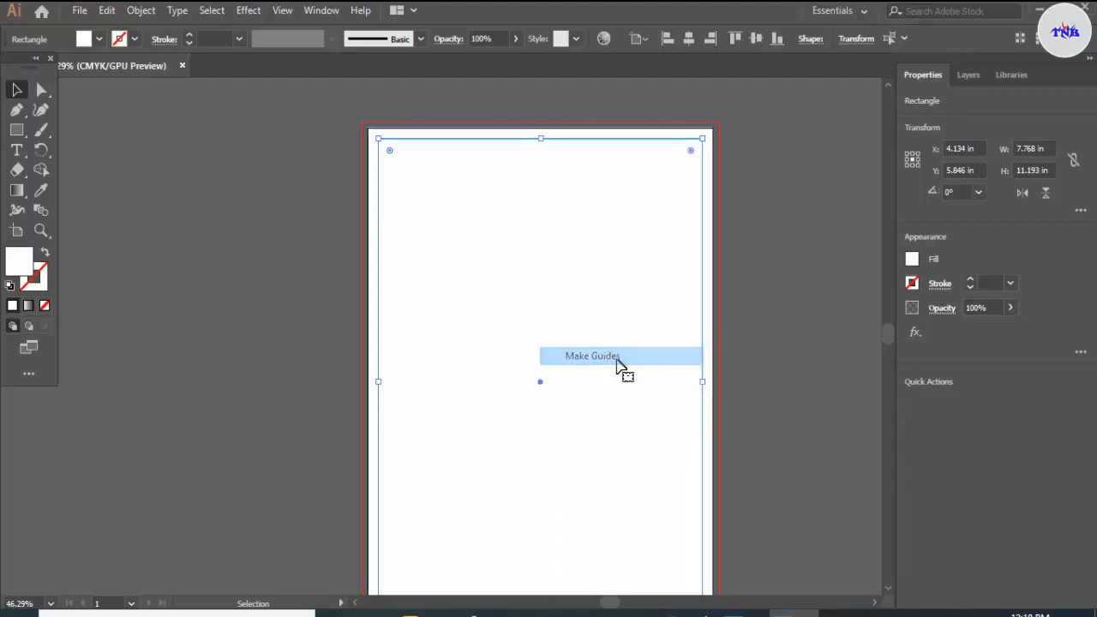
click(477, 109)
Step: Extend the outer rectangle to the bleed lines on all sides, making it 8.518 by 11.943 in
click(391, 142)
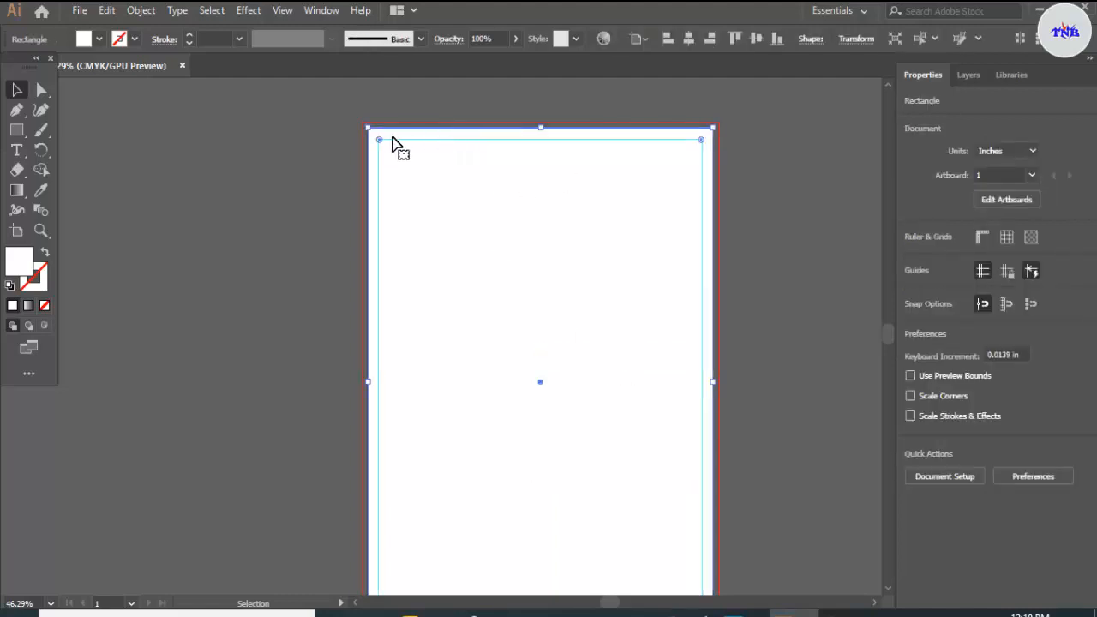
drag(367, 125, 369, 131)
scroll(656, 360, down, 5)
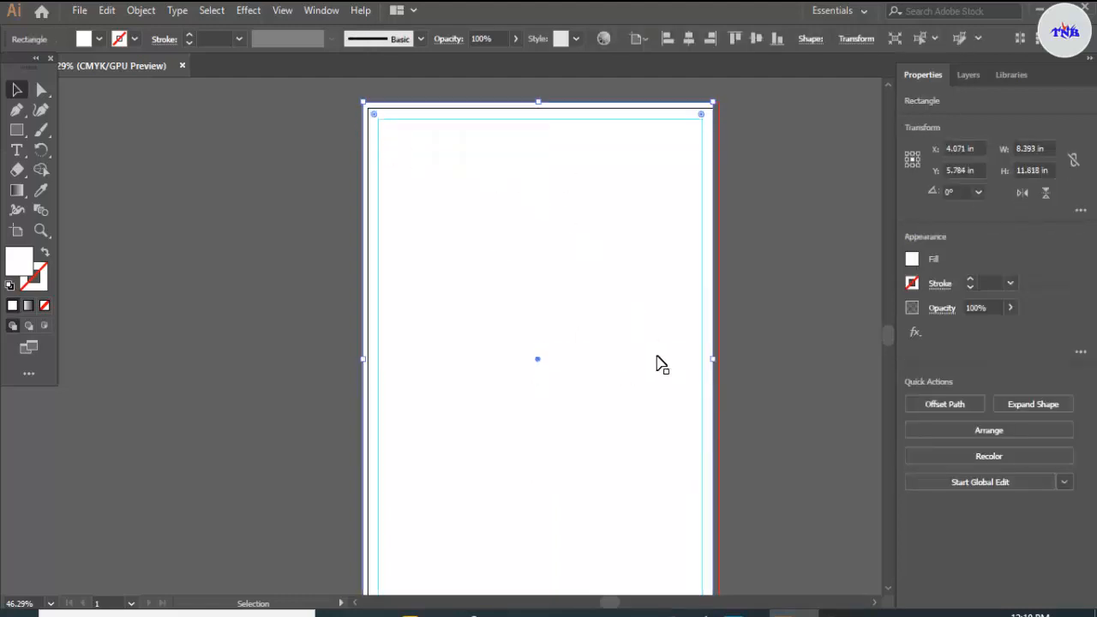
drag(713, 535, 718, 545)
scroll(724, 410, up, 2)
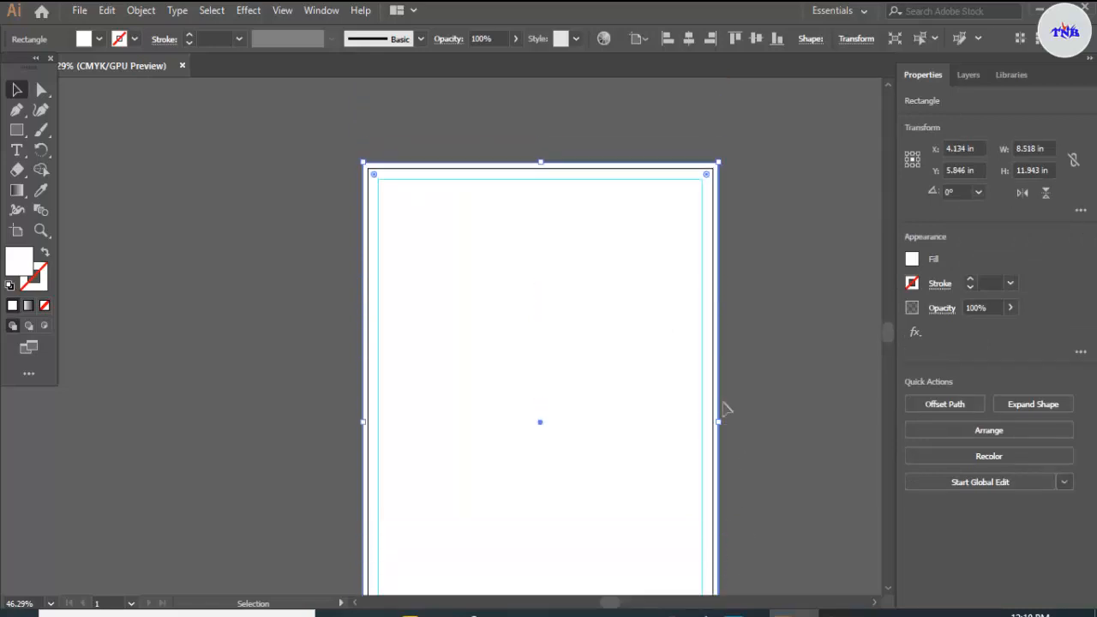
Step: Fill the background rectangle with a dark maroon colour and deselect it
double_click(23, 267)
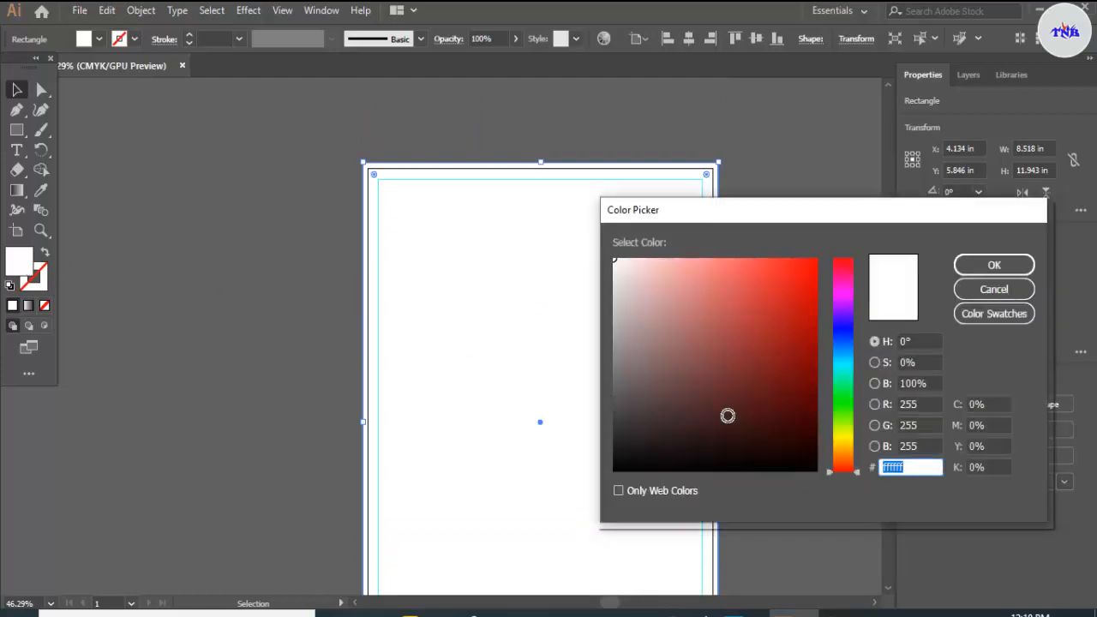
click(807, 421)
click(979, 265)
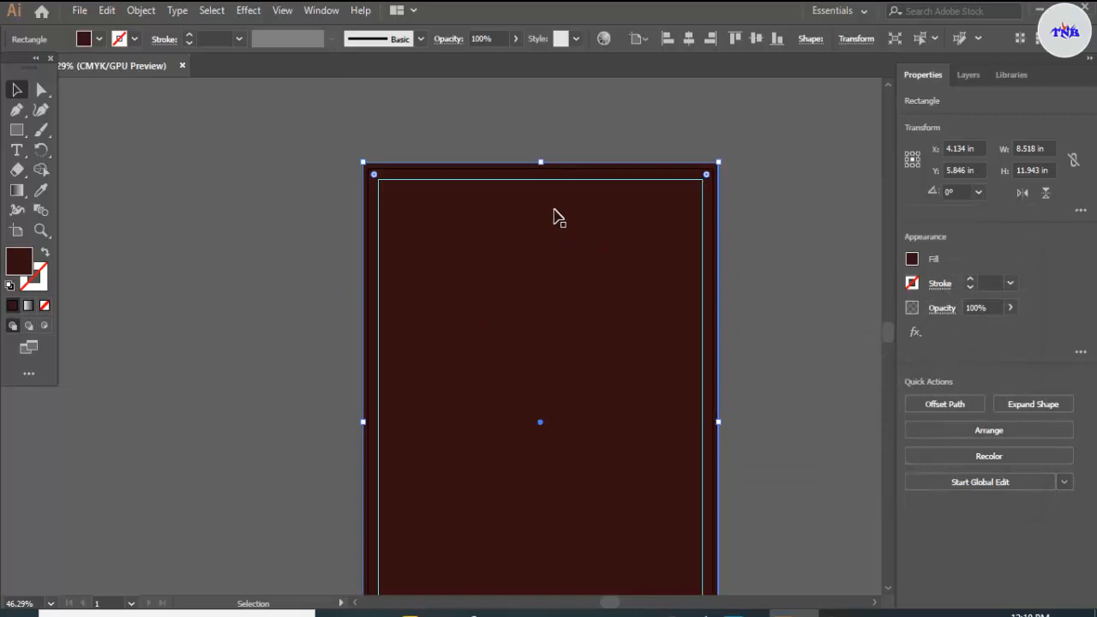
scroll(558, 250, down, 1)
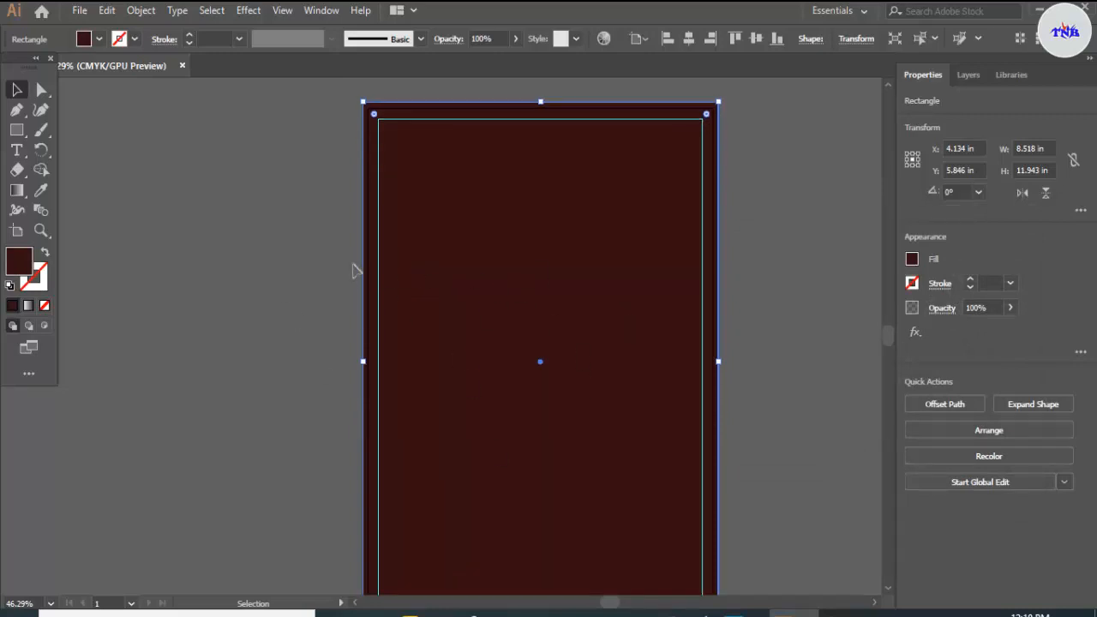
click(758, 150)
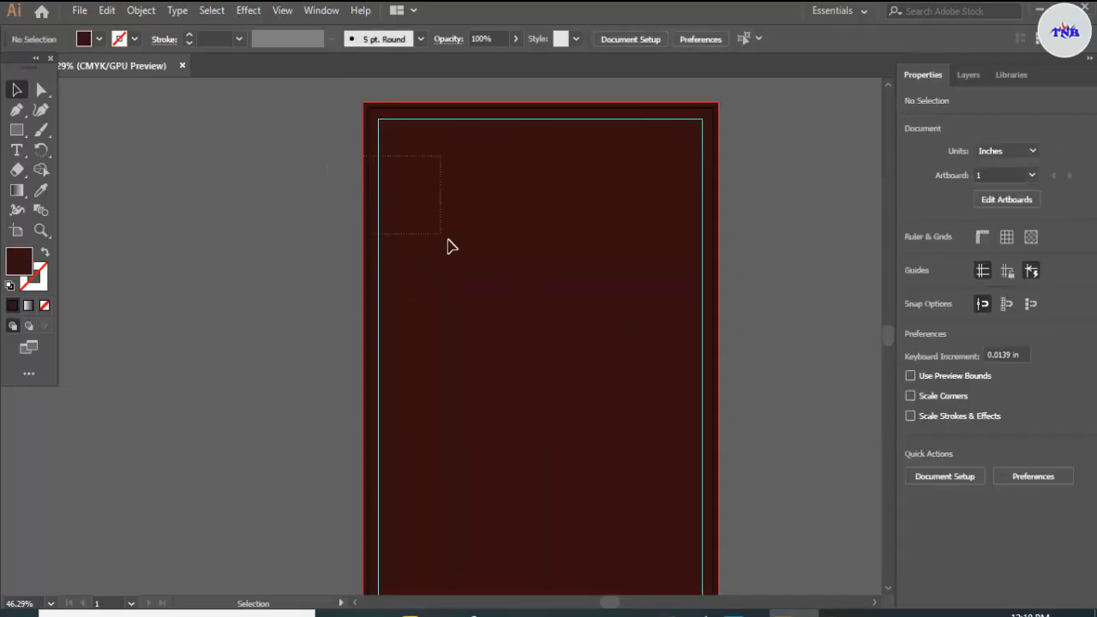
Step: Select the maroon background together with the inner margin guide and lock the selection
click(558, 198)
click(142, 10)
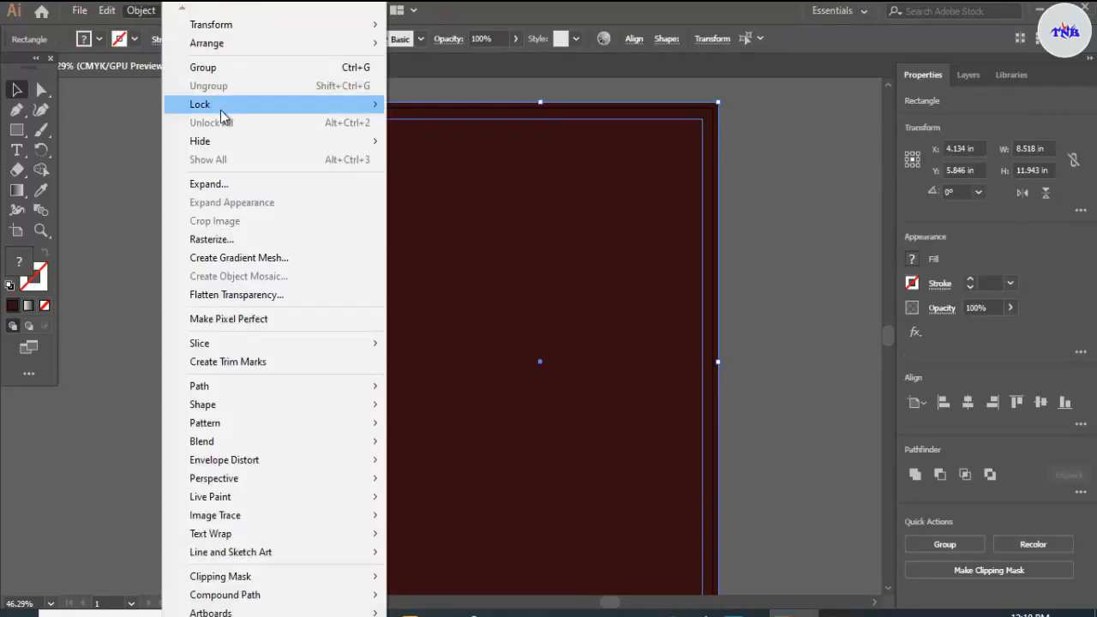
mouse_move(363, 106)
click(415, 104)
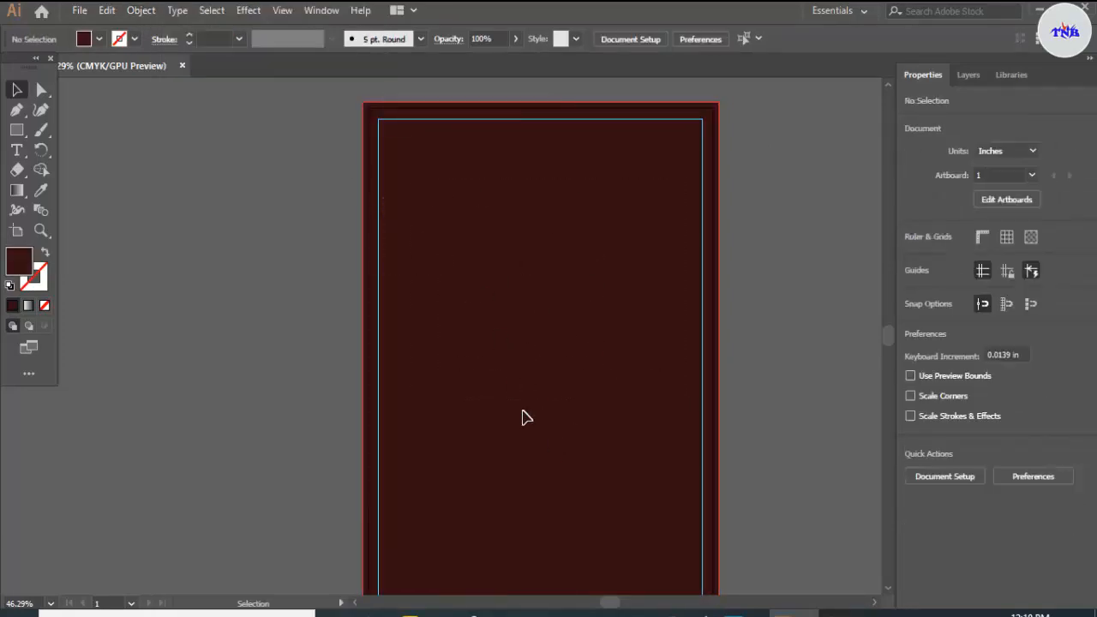
Step: Draw a rectangle about 8.518 by 6.262 in over the upper half of the flyer, spanning the full bleed width
key(ctrl+minus)
click(16, 130)
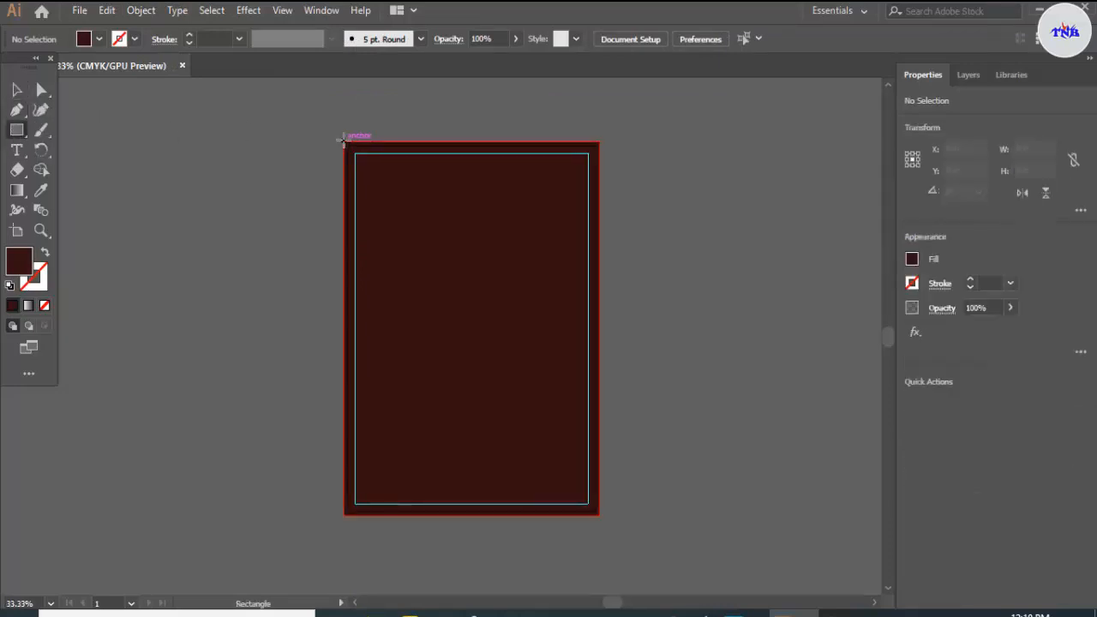
drag(344, 142, 598, 337)
Step: Fill the upper-half rectangle with white and deselect it
click(99, 38)
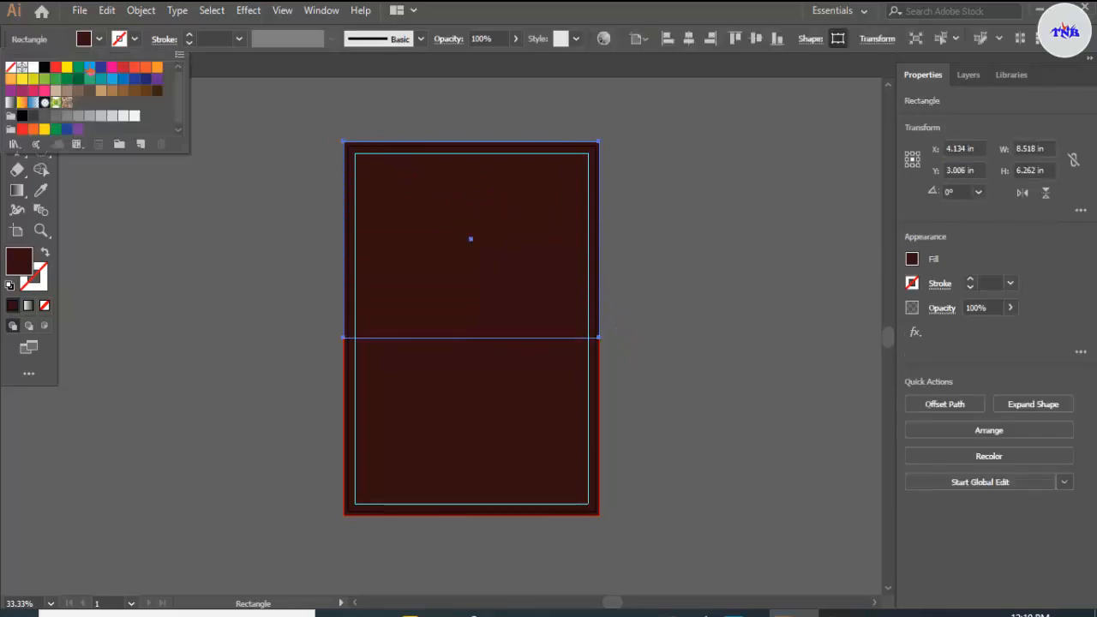
click(36, 73)
drag(427, 187, 514, 200)
key(ctrl+shift+a)
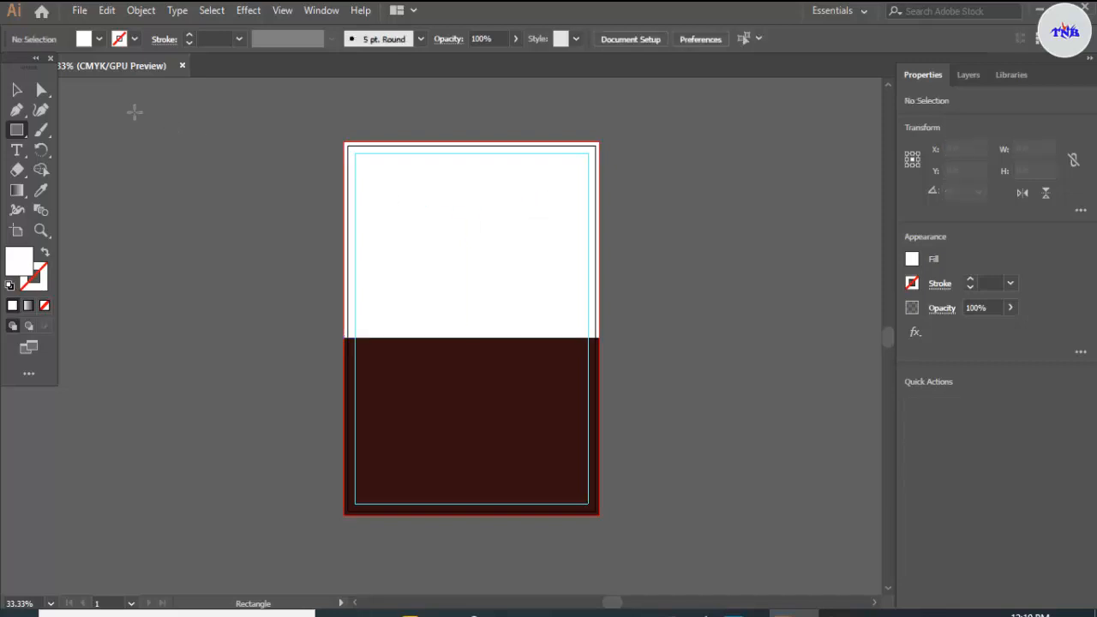
Step: Move the white rectangle off the artboard into the empty canvas on its right, centred at about X 13.214 in, Y 2.176 in
key(v)
drag(530, 273, 803, 246)
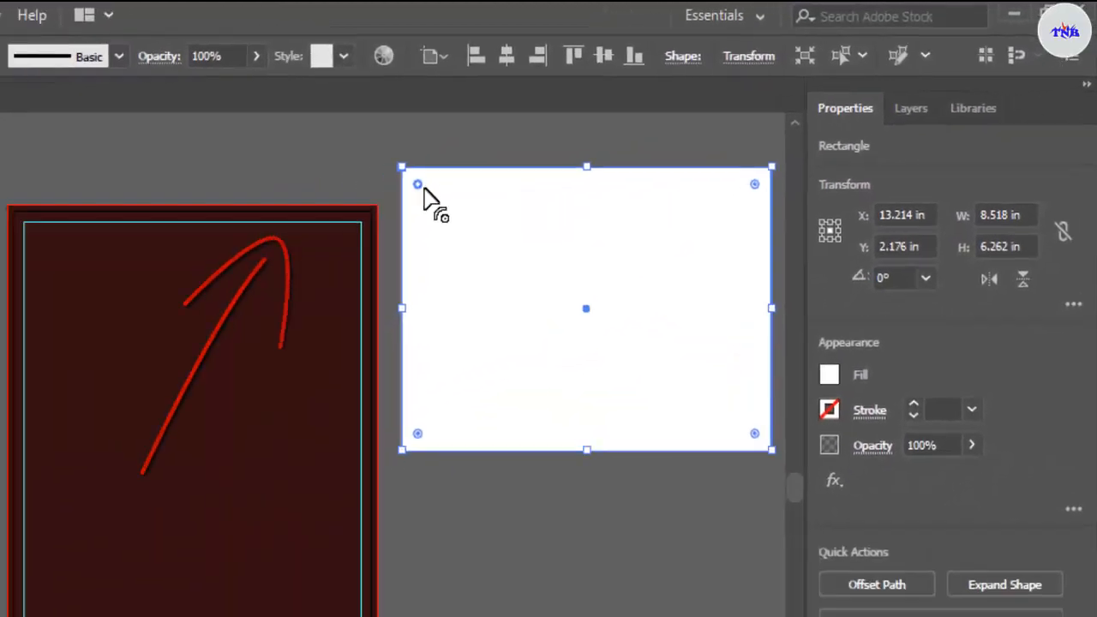
Step: Round the white rectangle's upper-left and lower-right corners with large radii to form a leaf-like shape
drag(424, 189, 562, 326)
drag(726, 219, 729, 220)
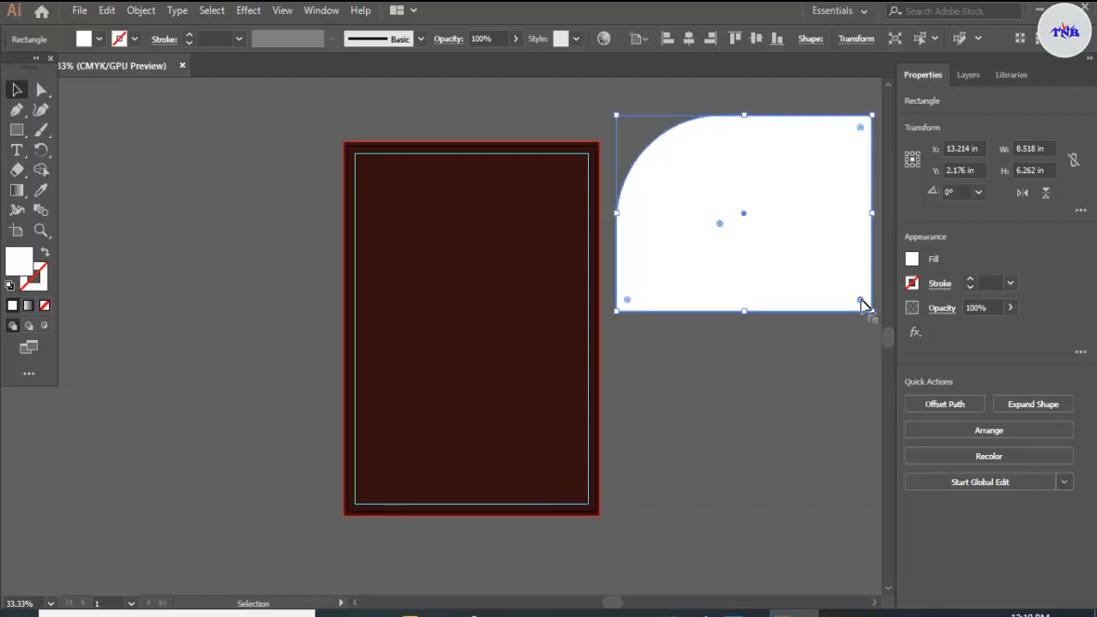
drag(858, 298, 772, 208)
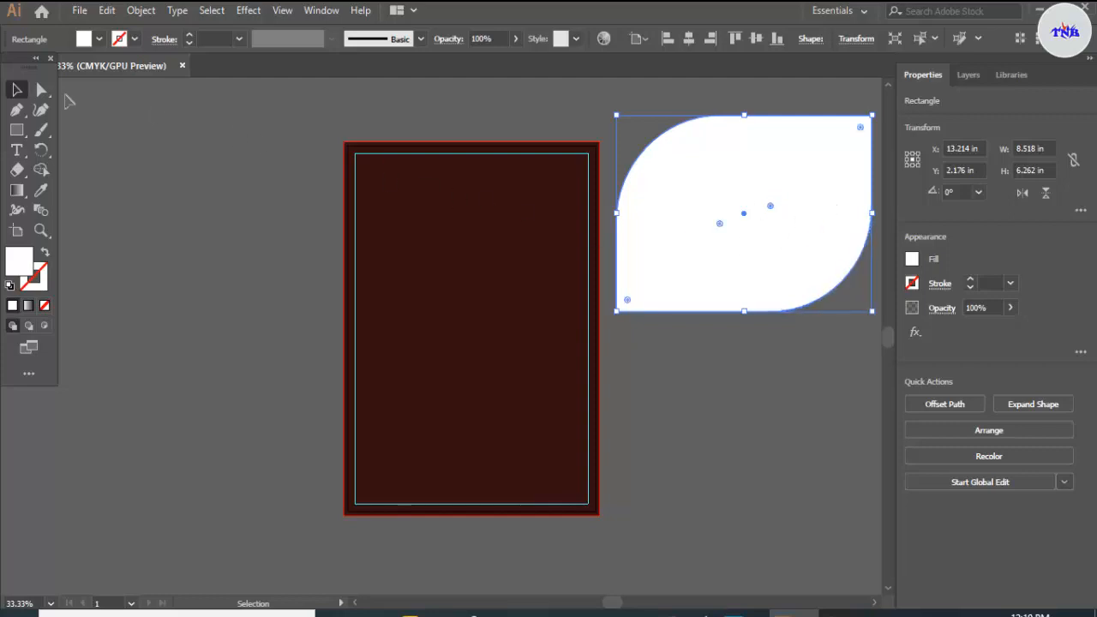
Step: Move the leaf-shaped white rectangle back over the flyer's upper half, centred at X 4.134 in, Y 3.006 in, and deselect it
click(19, 92)
drag(748, 290, 477, 308)
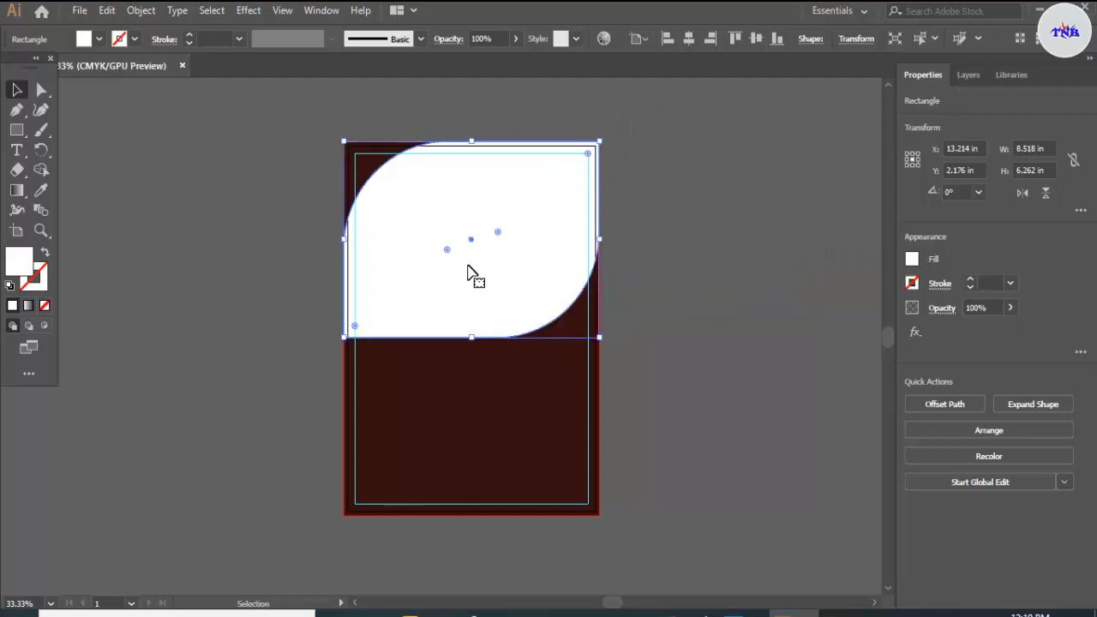
click(723, 186)
Step: Duplicate the white leaf shape onto the empty canvas right of the artboard, centred at about X 13.187 in, Y 2.899 in, and deselect it
click(551, 263)
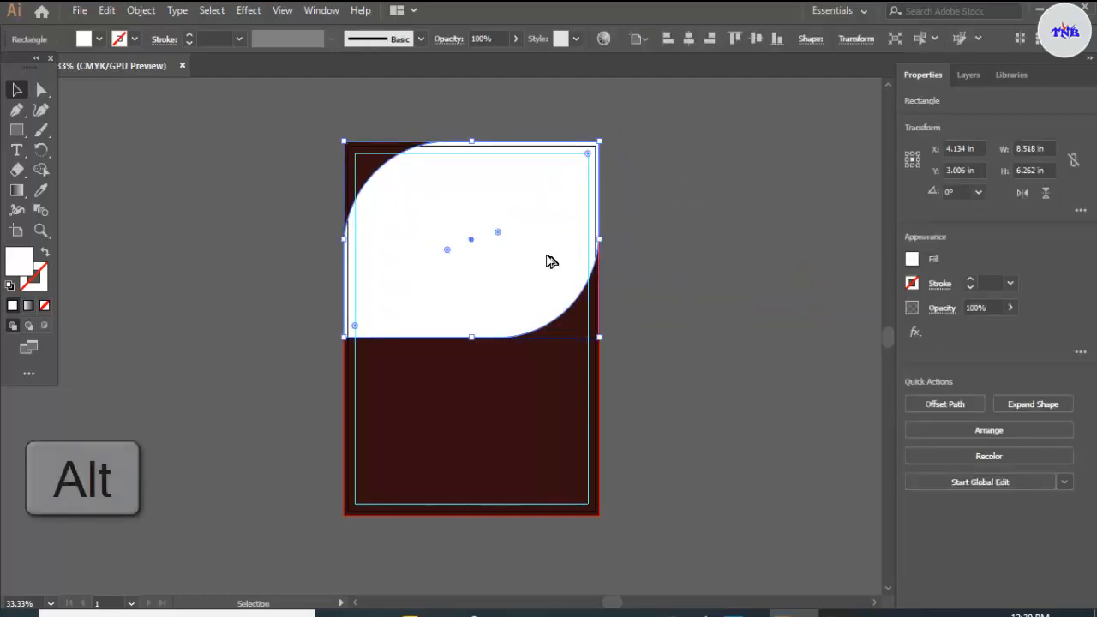
drag(558, 260, 820, 255)
drag(617, 606, 634, 509)
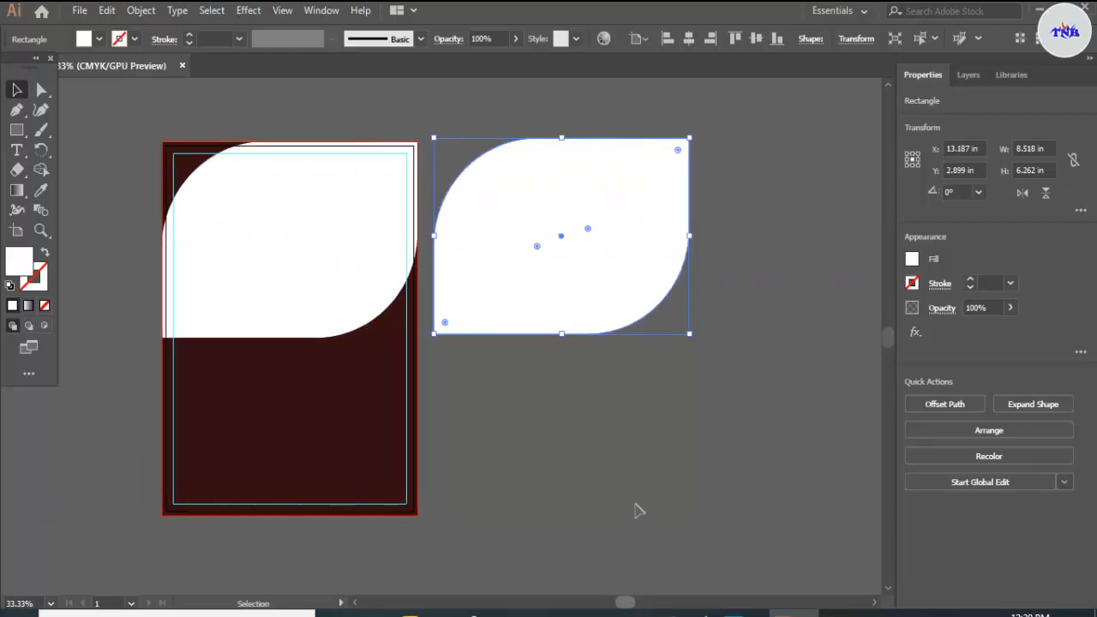
click(786, 291)
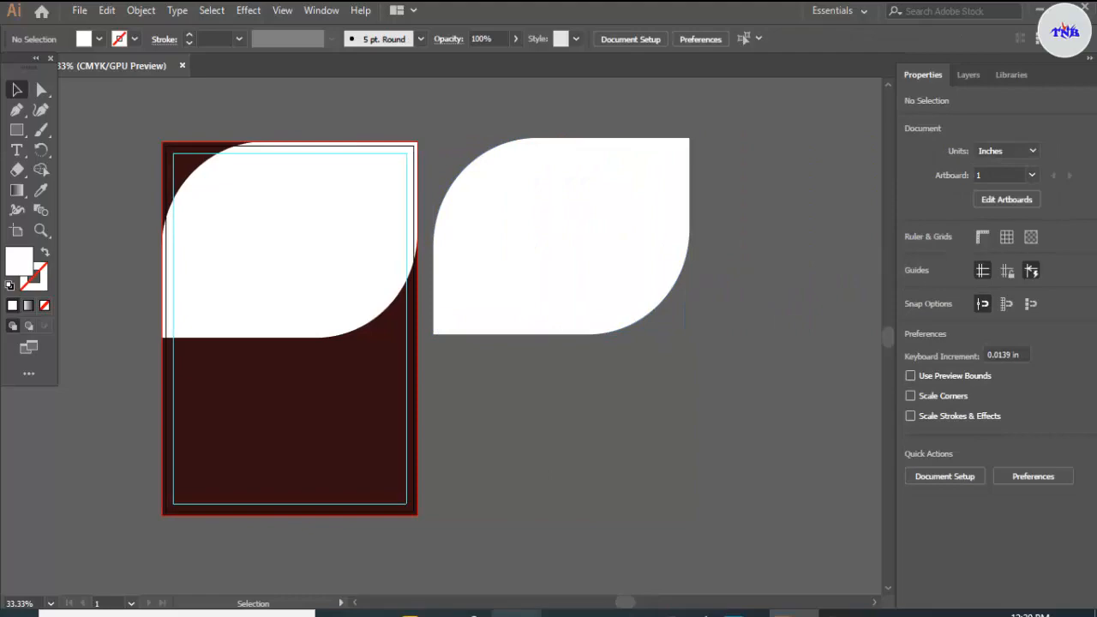
Step: Place the pizza photo istock-938742222.jpg over the duplicated shape and scale it down proportionally until it is slightly larger than the shape
click(517, 612)
click(477, 453)
drag(471, 220, 710, 444)
drag(745, 531, 565, 266)
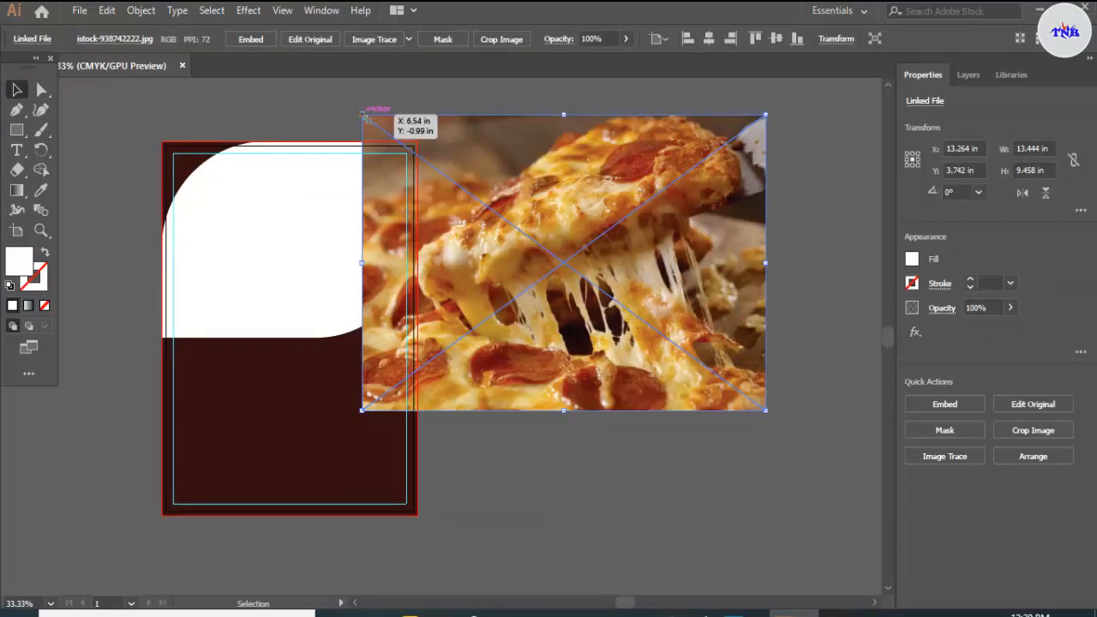
drag(364, 113, 421, 159)
Step: Bring the duplicated white shape to the front and centre it over the pizza photo at X 13.264 in, Y 3.742 in
right_click(598, 147)
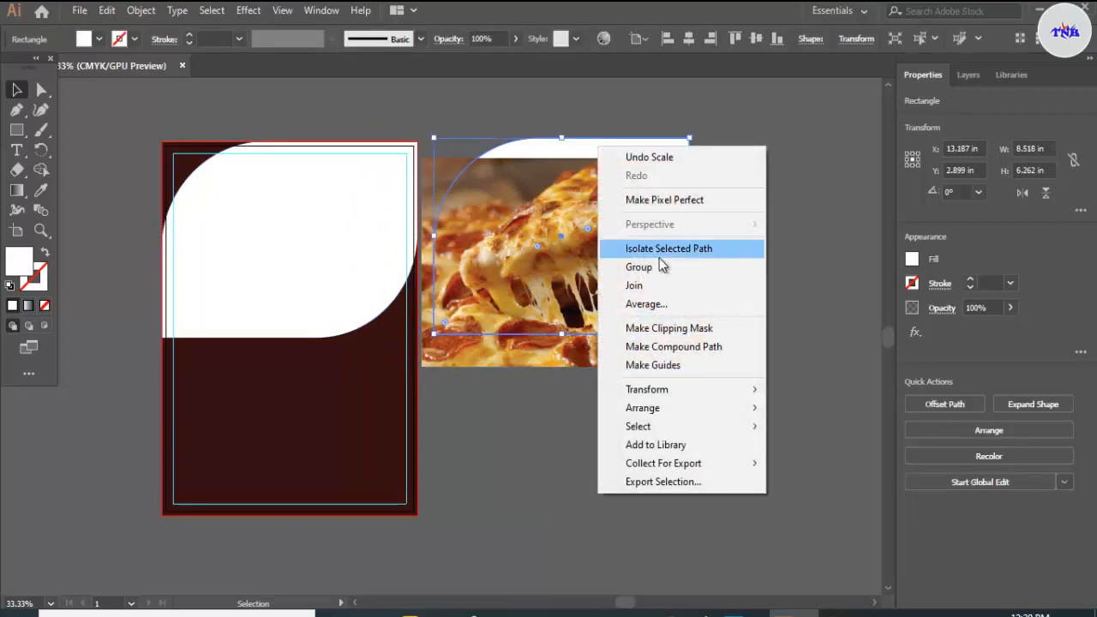
mouse_move(759, 410)
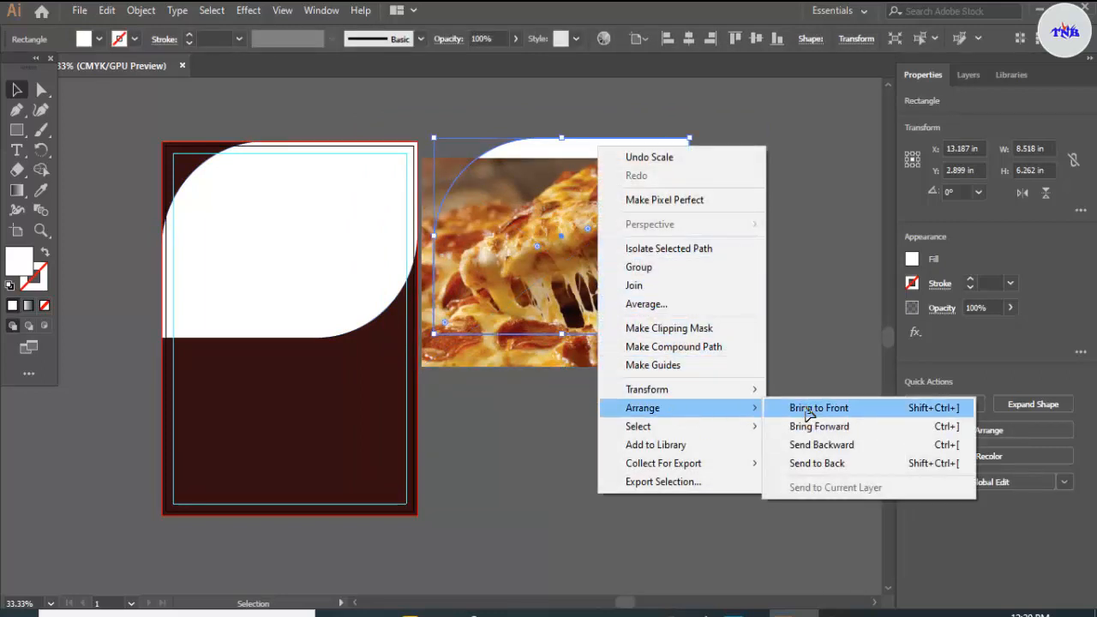
click(806, 407)
mouse_move(662, 236)
mouse_down()
mouse_move(649, 257)
mouse_move(650, 246)
mouse_up()
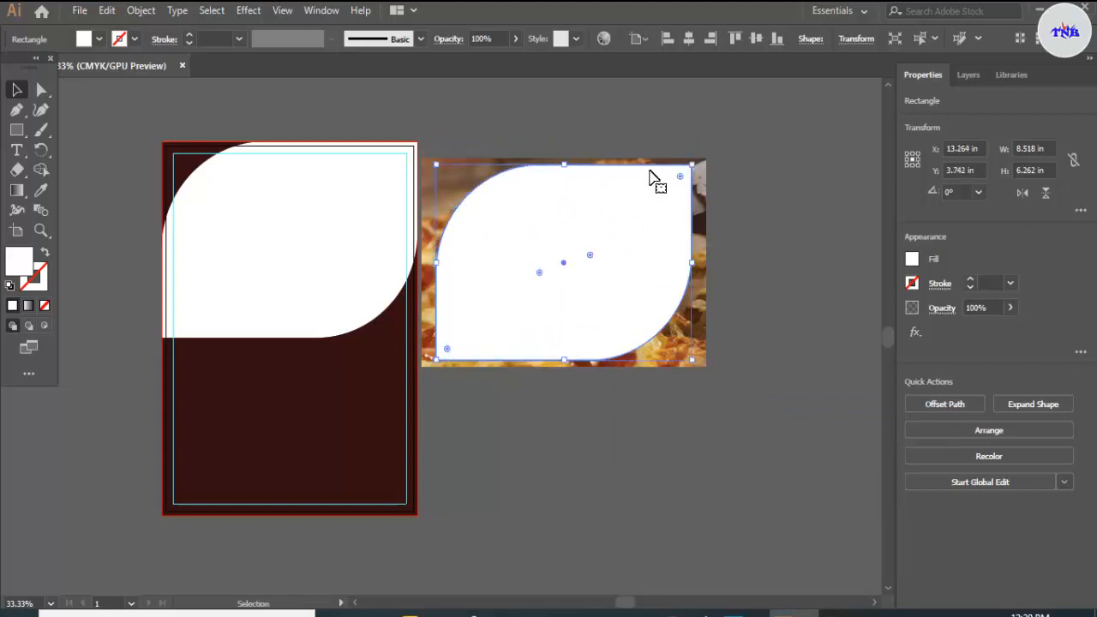
Step: Clip the pizza photo to the white shape and move it onto the flyer, centred at X 4.134 in, Y 3.381 in, slightly below the white original
drag(566, 130, 639, 244)
right_click(635, 241)
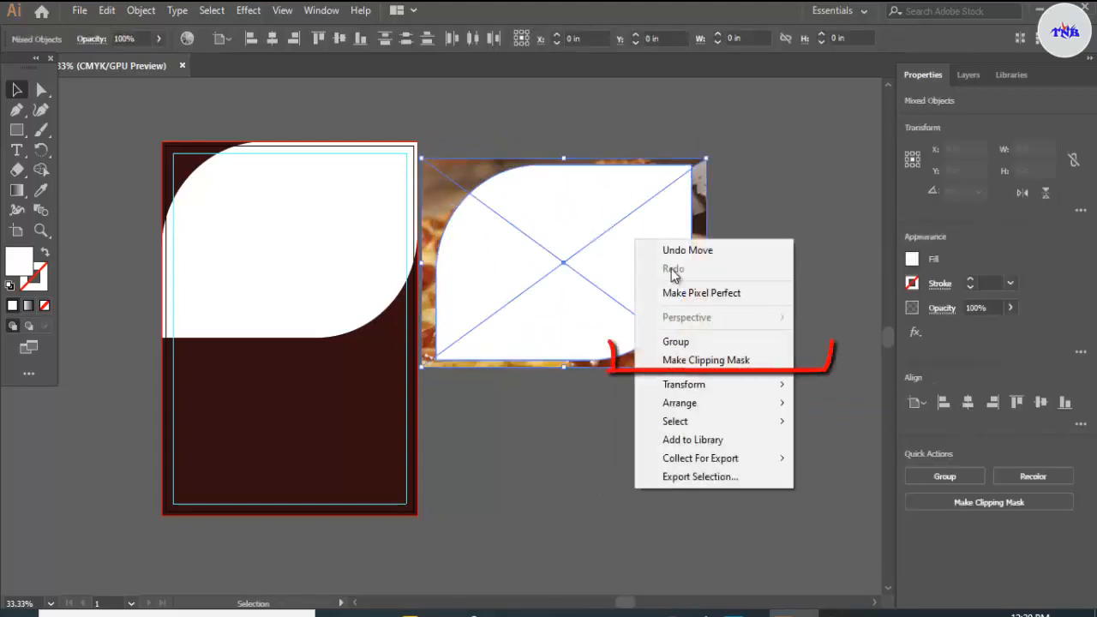
click(748, 364)
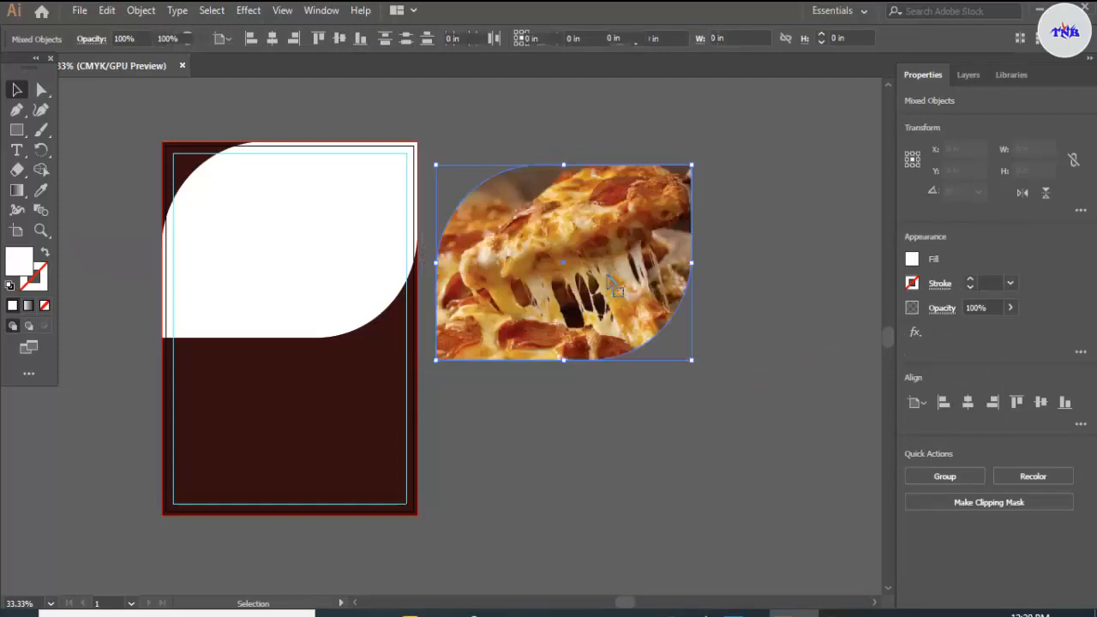
drag(612, 266, 341, 255)
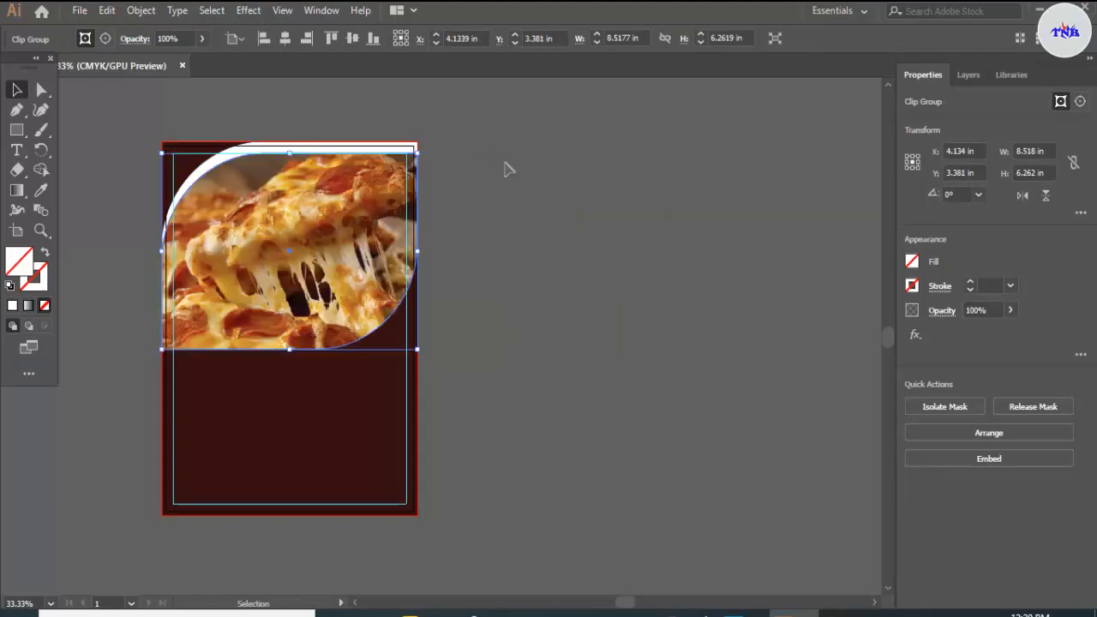
click(507, 168)
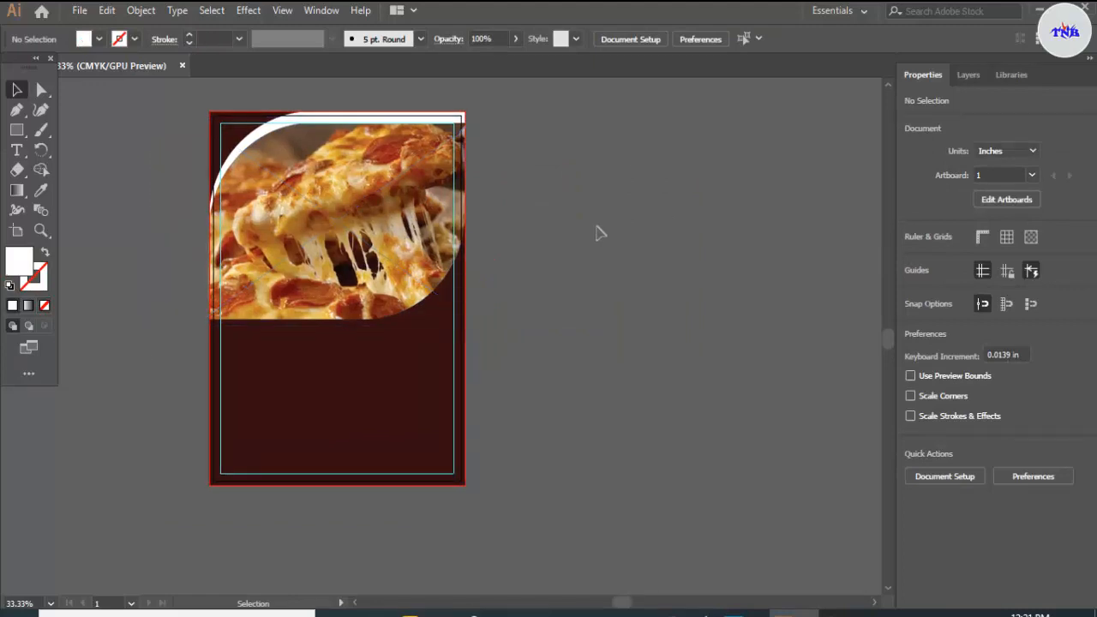
Step: Draw a white square about 2.424 in wide on the empty canvas right of the artboard
click(25, 132)
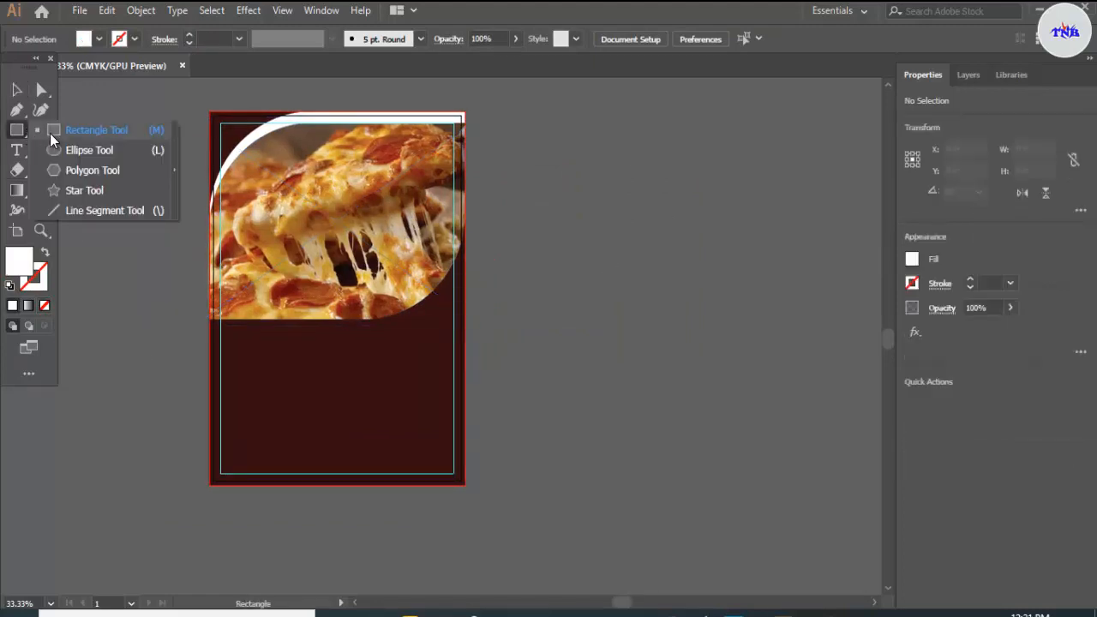
click(50, 133)
drag(519, 200, 593, 274)
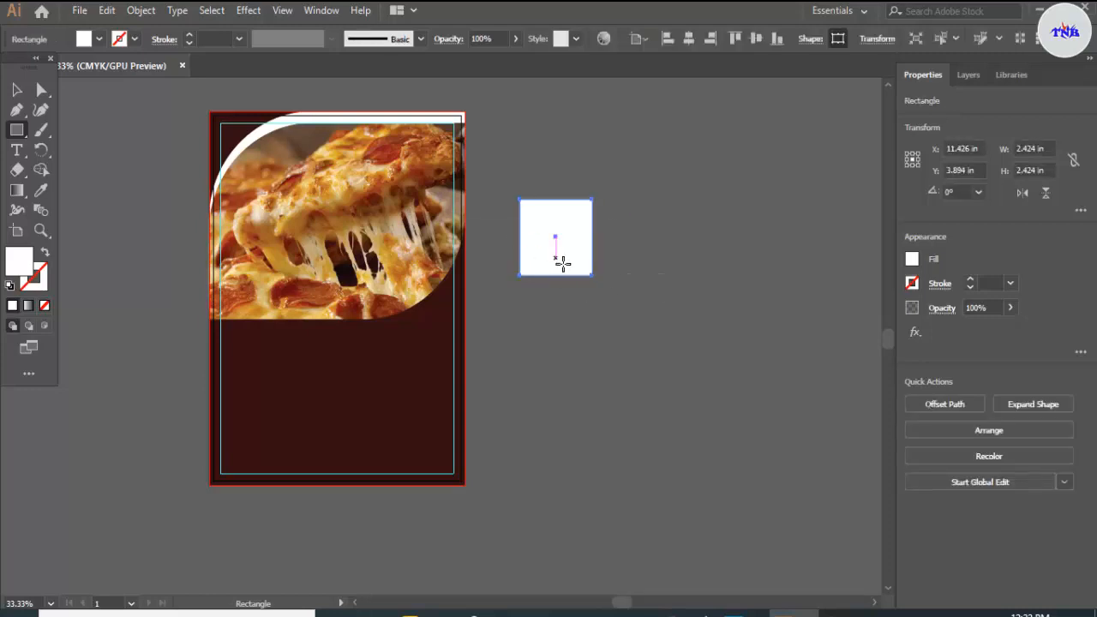
click(25, 94)
Step: Round the small square's upper-left and lower-right corners almost to its centre
scroll(589, 272, up, 3)
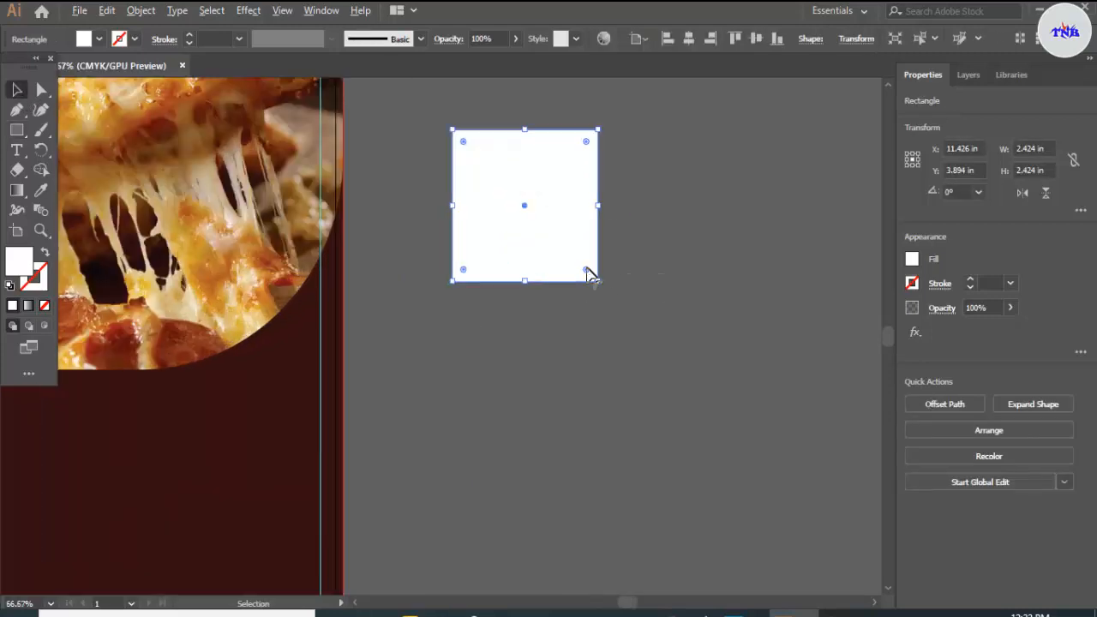
scroll(523, 202, up, 1)
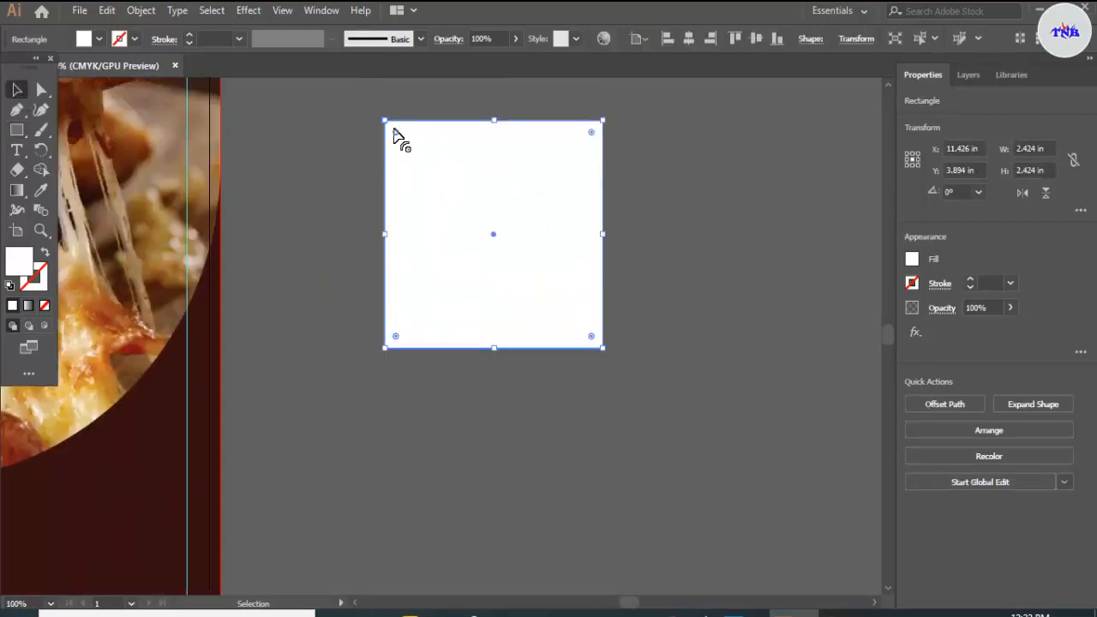
drag(396, 132, 482, 222)
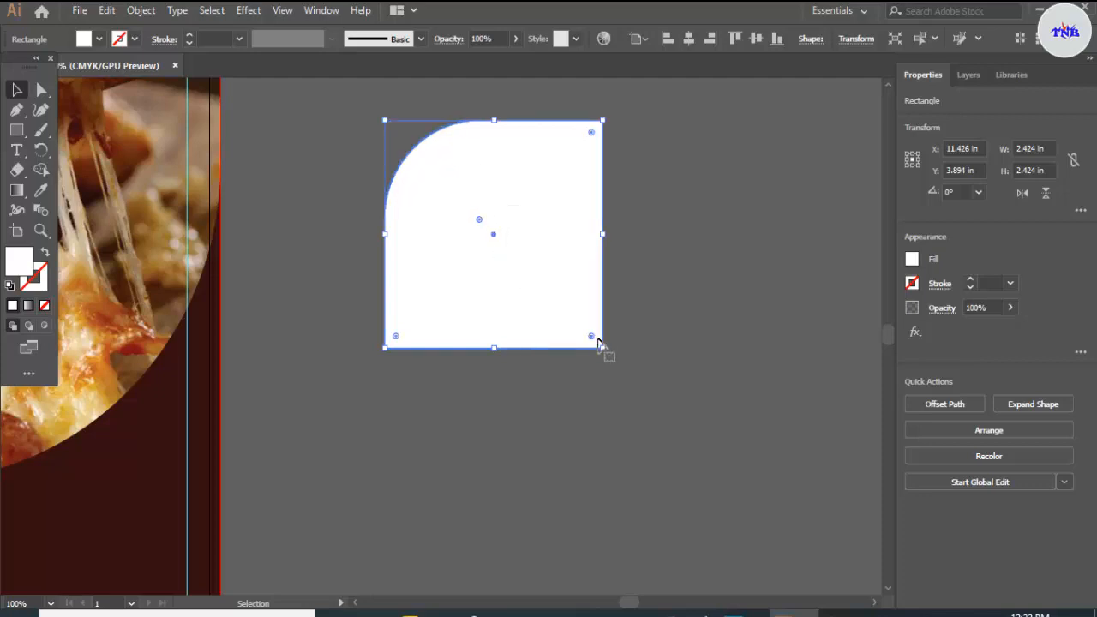
drag(593, 339, 501, 248)
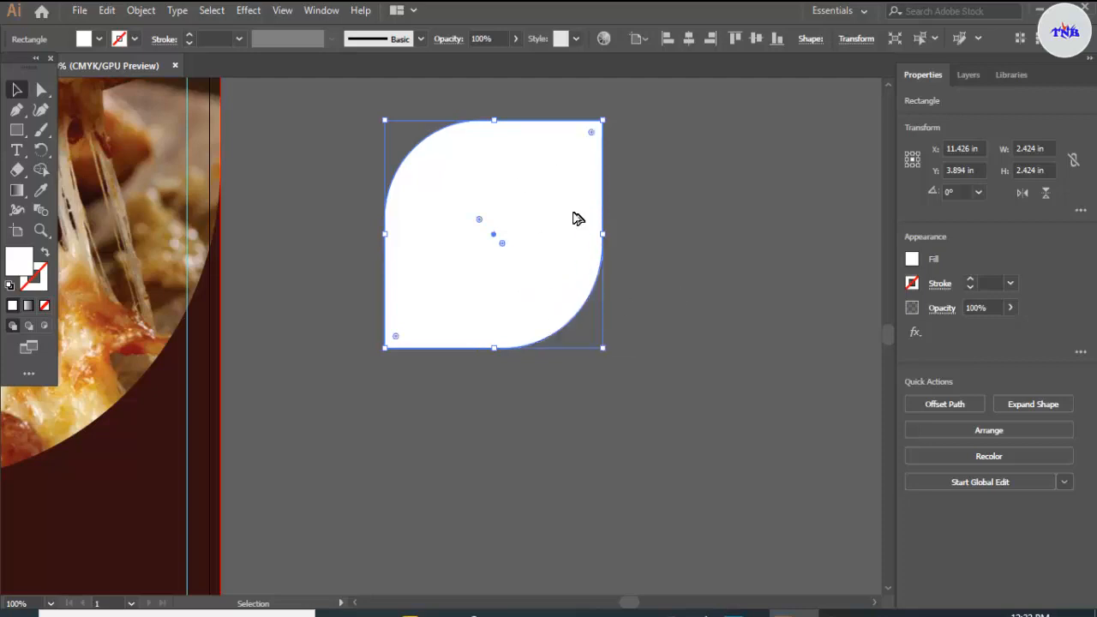
Step: Move the small leaf shape to the flyer's left margin just below the pizza photo and scale it to about 2.156 in square
scroll(578, 220, down, 2)
scroll(520, 229, down, 1)
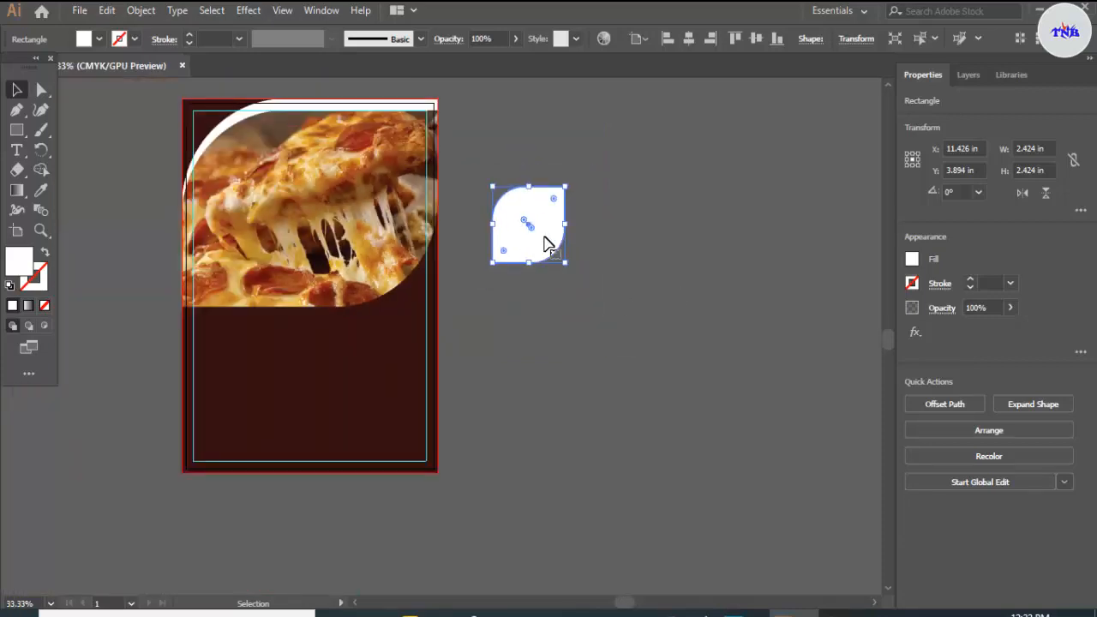
drag(549, 244, 243, 350)
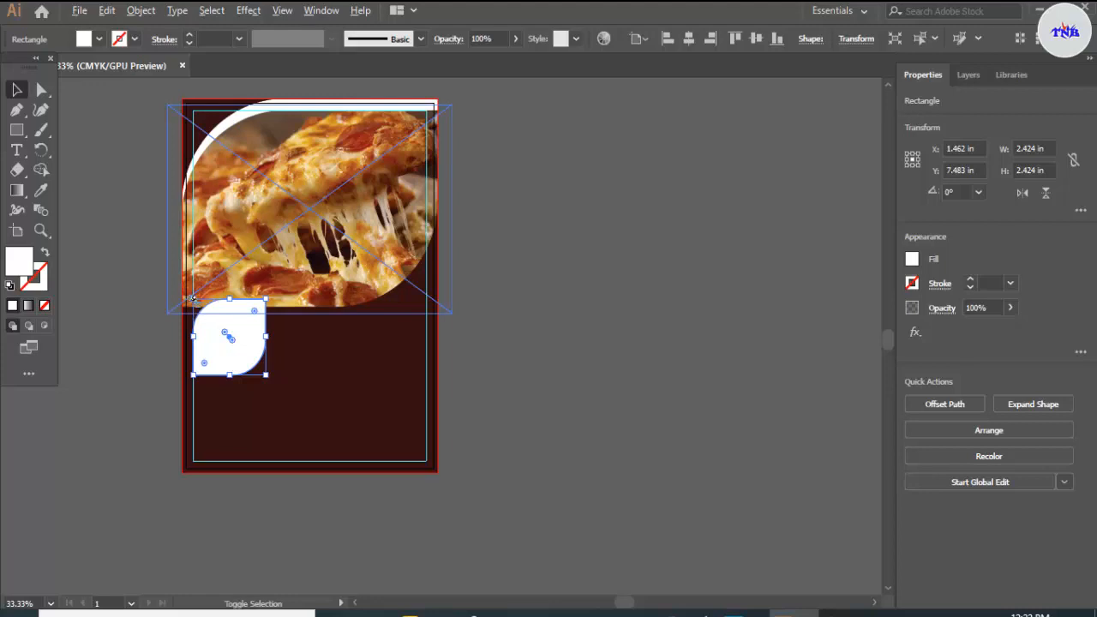
mouse_move(192, 298)
mouse_down()
mouse_move(198, 311)
mouse_move(192, 302)
mouse_up()
click(267, 342)
Step: Duplicate the small leaf shape into a two-by-two arrangement below the pizza photo and deselect it
drag(247, 344, 242, 416)
key(alt)
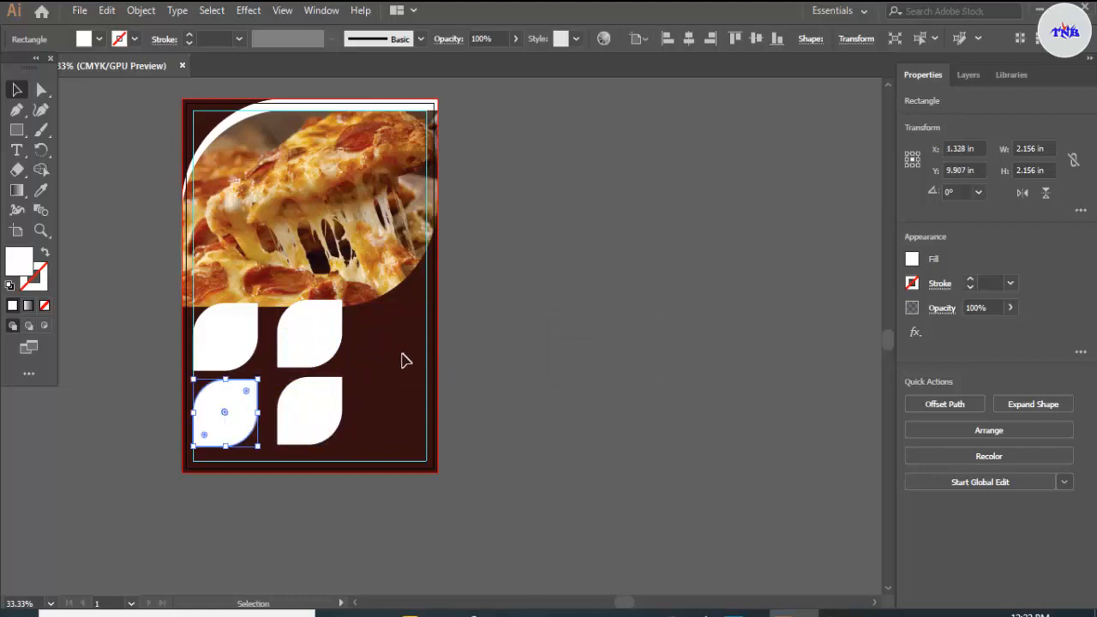
click(406, 360)
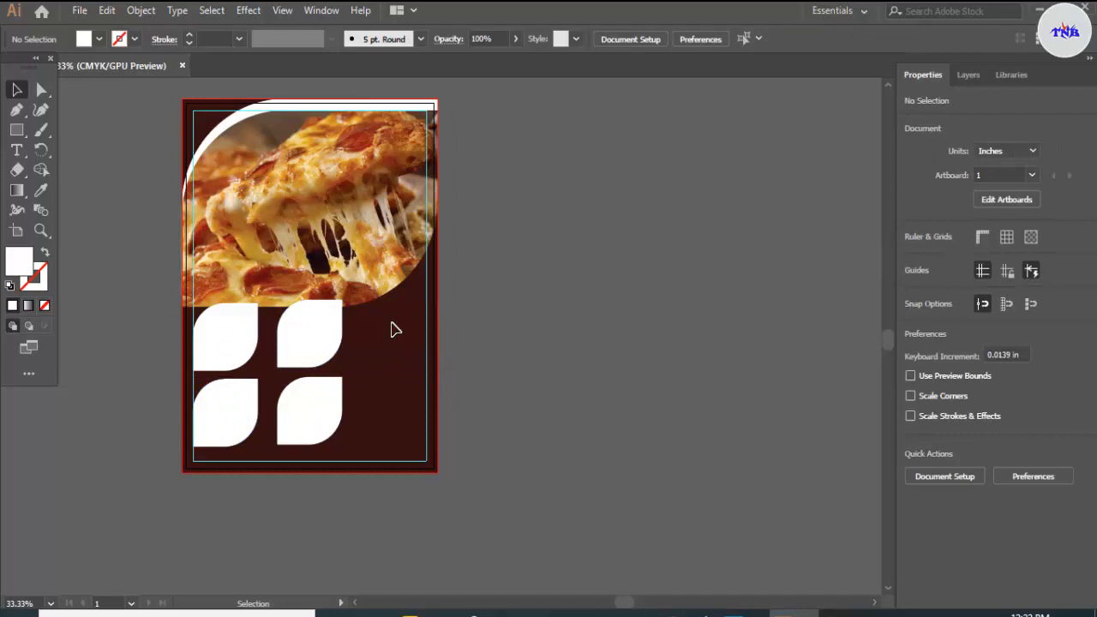
Step: Copy the upper-left small leaf shape onto the empty canvas beside the artboard, centred at about X 11.185 in, Y 6.137 in
scroll(477, 294, up, 1)
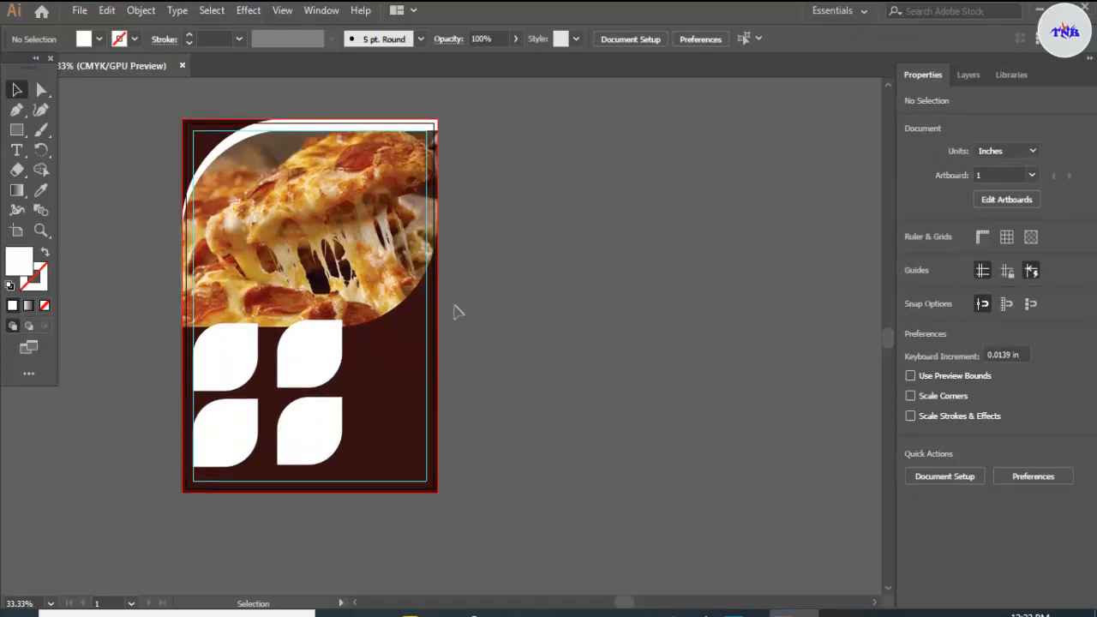
click(220, 364)
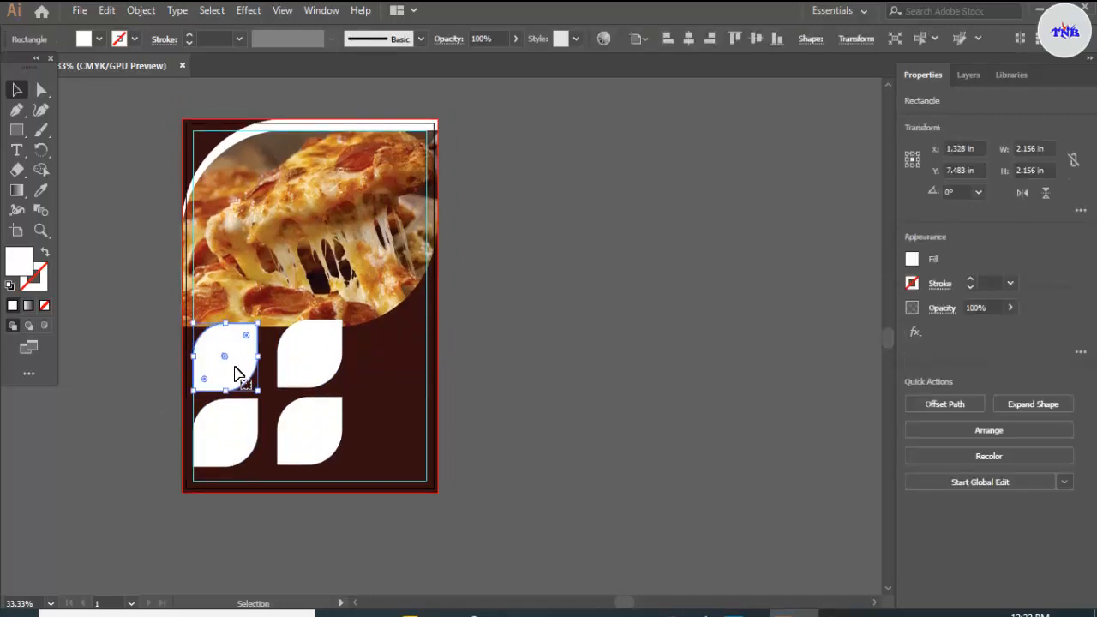
drag(236, 375, 533, 332)
Step: Place the photo Veggie-Burger.jpg beside the artboard and scale it down about its centre to about 2.315 by 1.737 in
click(515, 614)
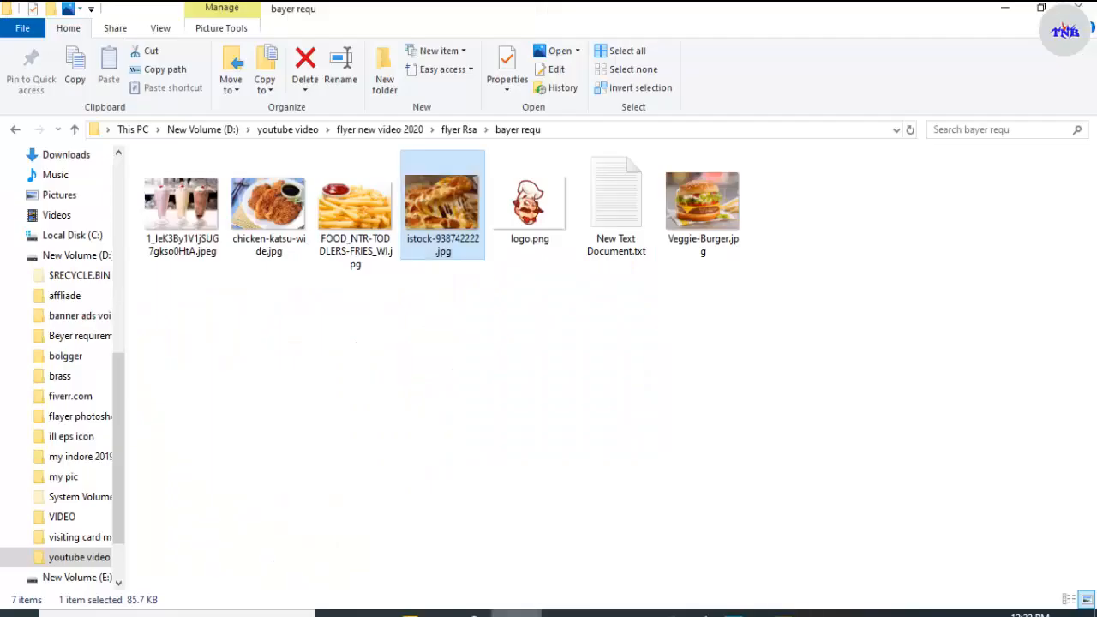
click(499, 369)
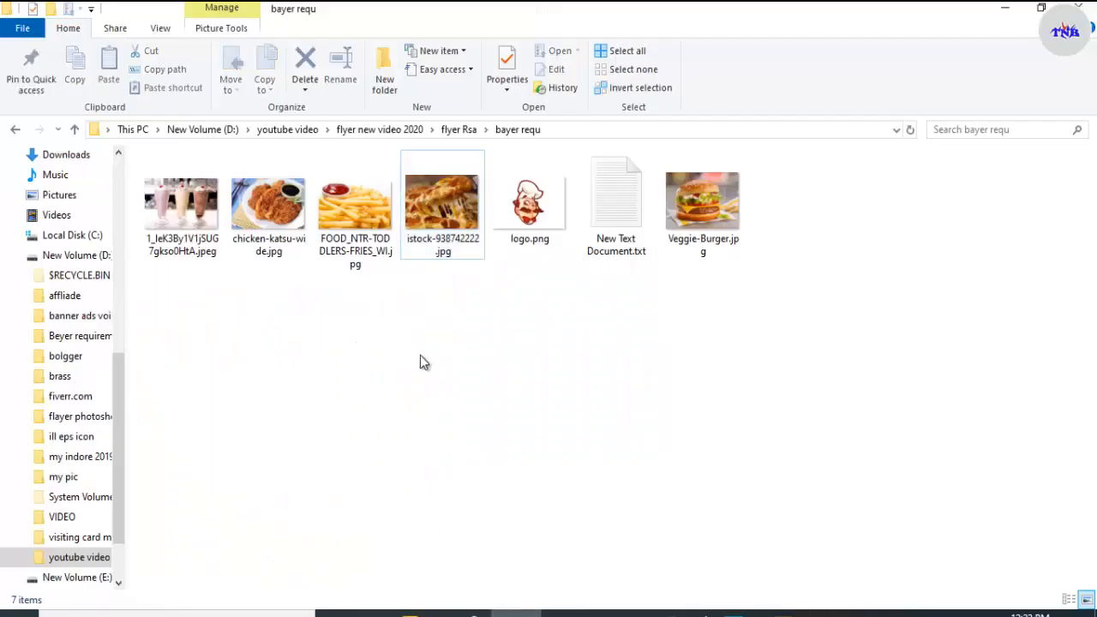
drag(710, 240, 536, 367)
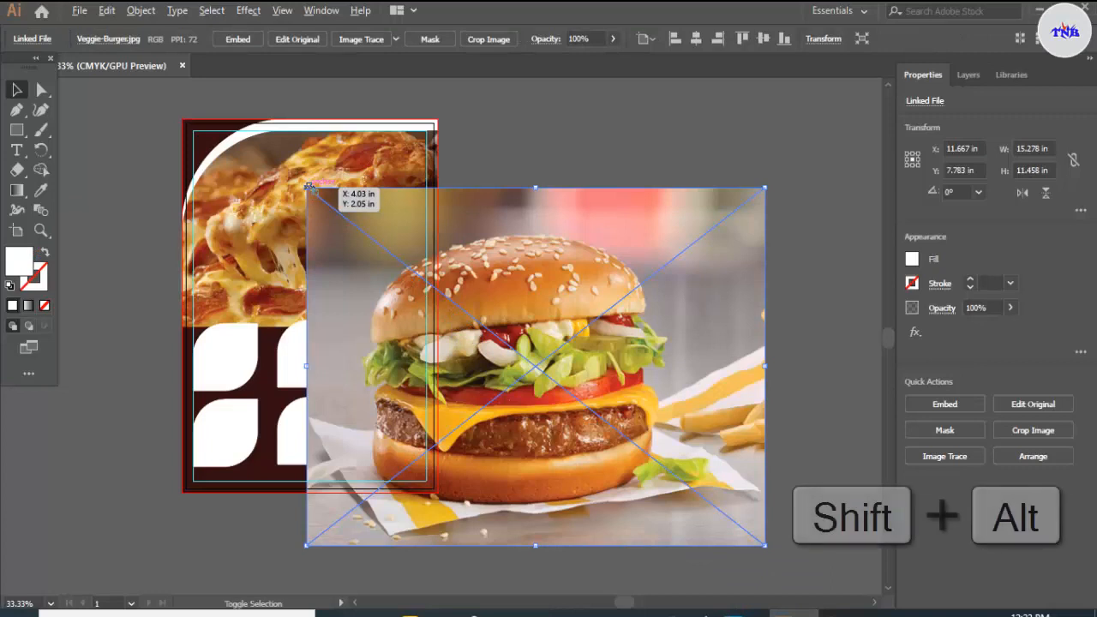
drag(307, 186, 501, 340)
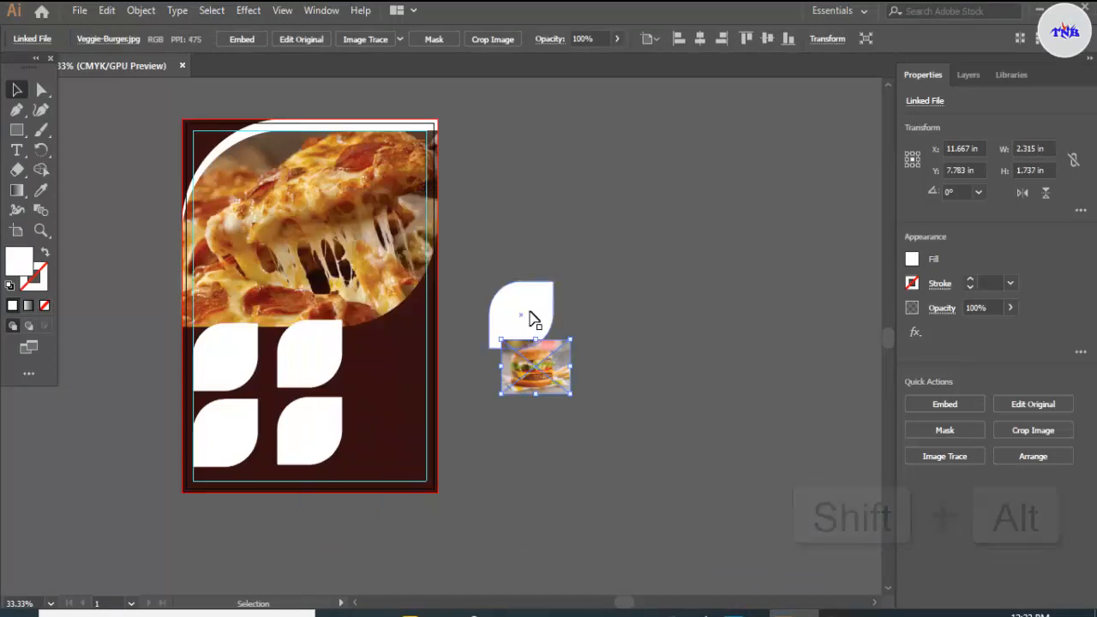
Step: Bring the copied small leaf shape in front of the burger photo, position it over the photo and deselect it
click(530, 315)
right_click(529, 316)
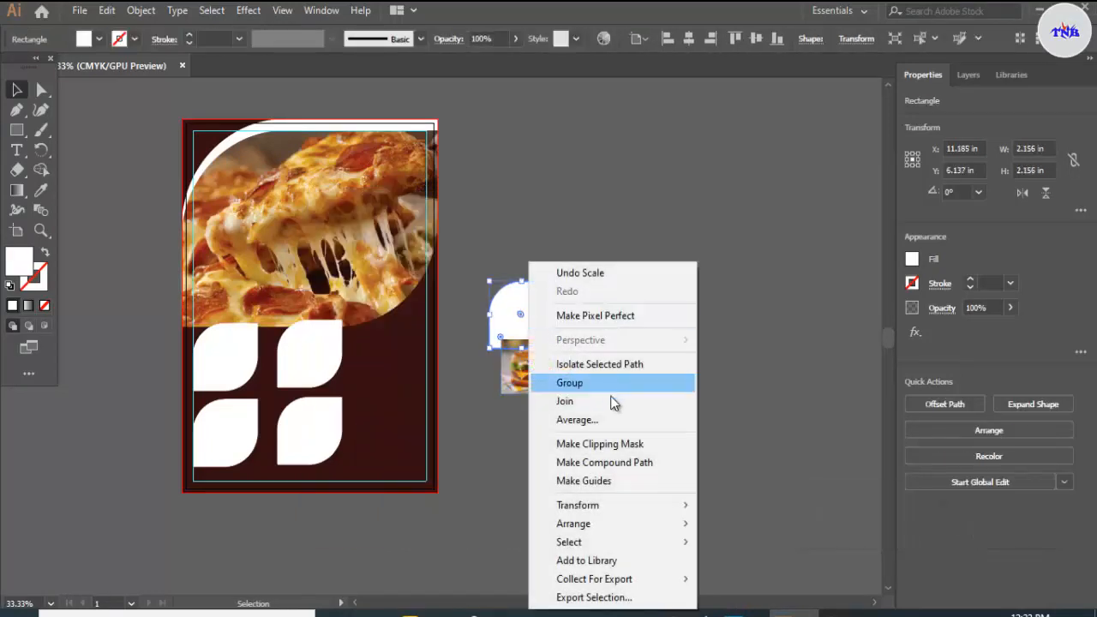
mouse_move(615, 527)
click(733, 523)
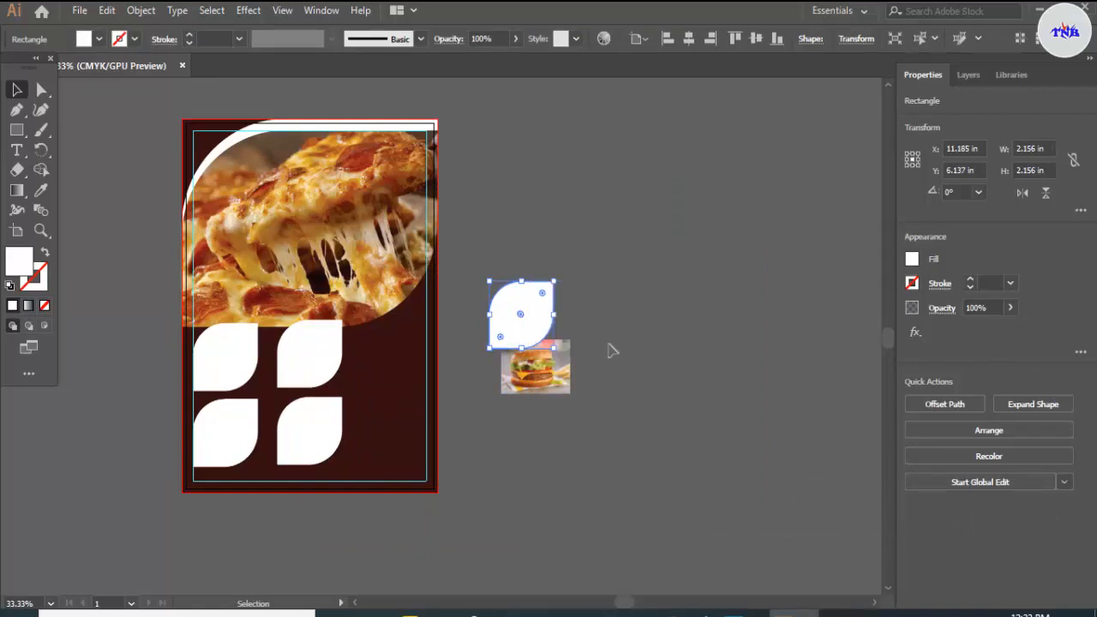
drag(542, 334, 555, 383)
click(525, 304)
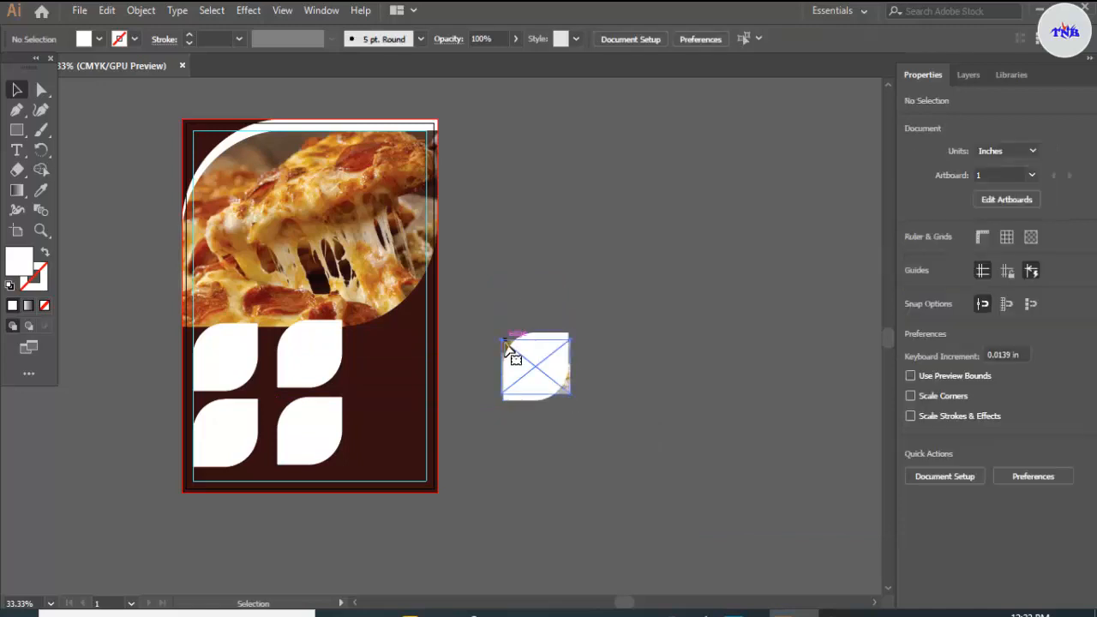
Step: Enlarge the burger photo proportionally about its centre until it extends beyond the white shape on every side, and deselect it
click(510, 357)
drag(573, 393, 583, 408)
click(628, 353)
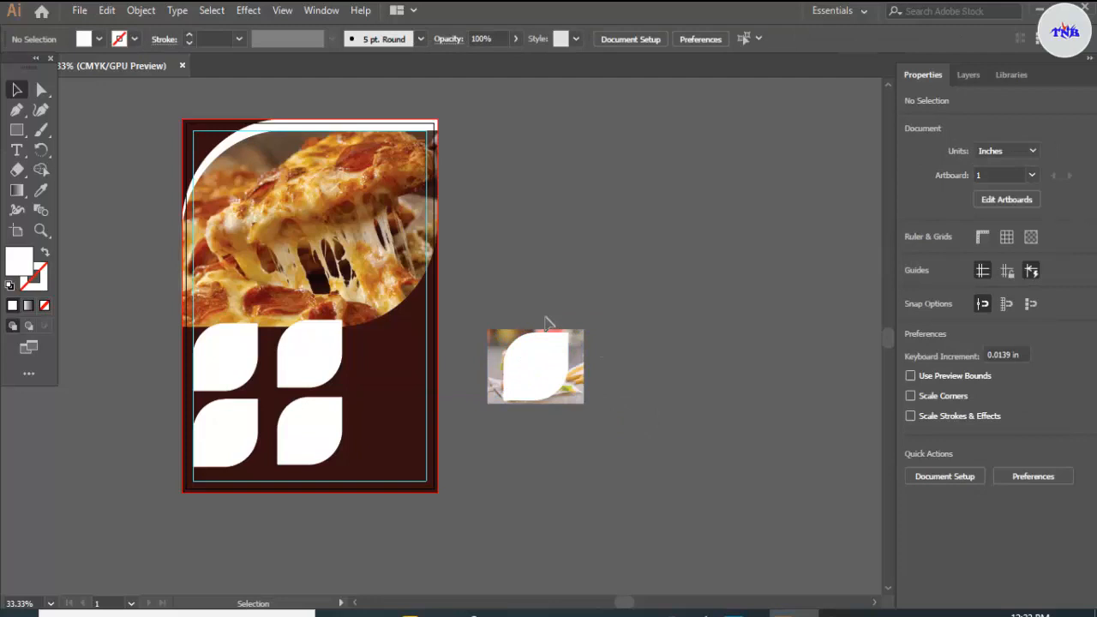
Step: Clip the burger photo to the white leaf shape and place the masked photo over the flyer's upper-left small leaf
drag(563, 370, 564, 371)
right_click(564, 371)
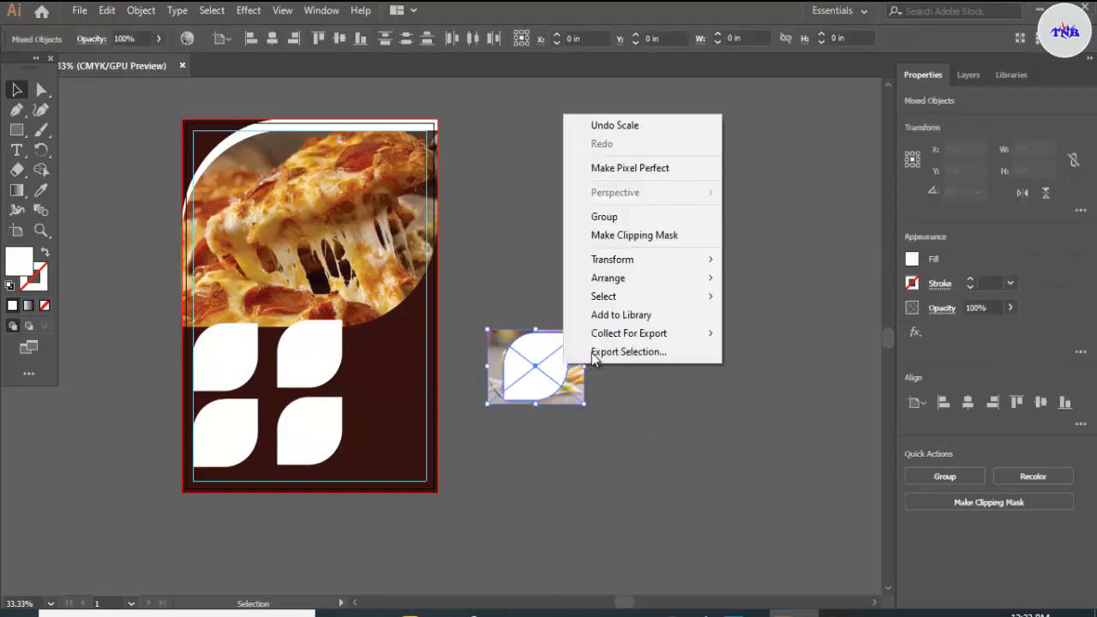
click(634, 247)
drag(529, 363, 250, 364)
Step: Shrink the masked burger photo slightly about its centre to leave a thin white border around it, and deselect it
scroll(236, 345, up, 4)
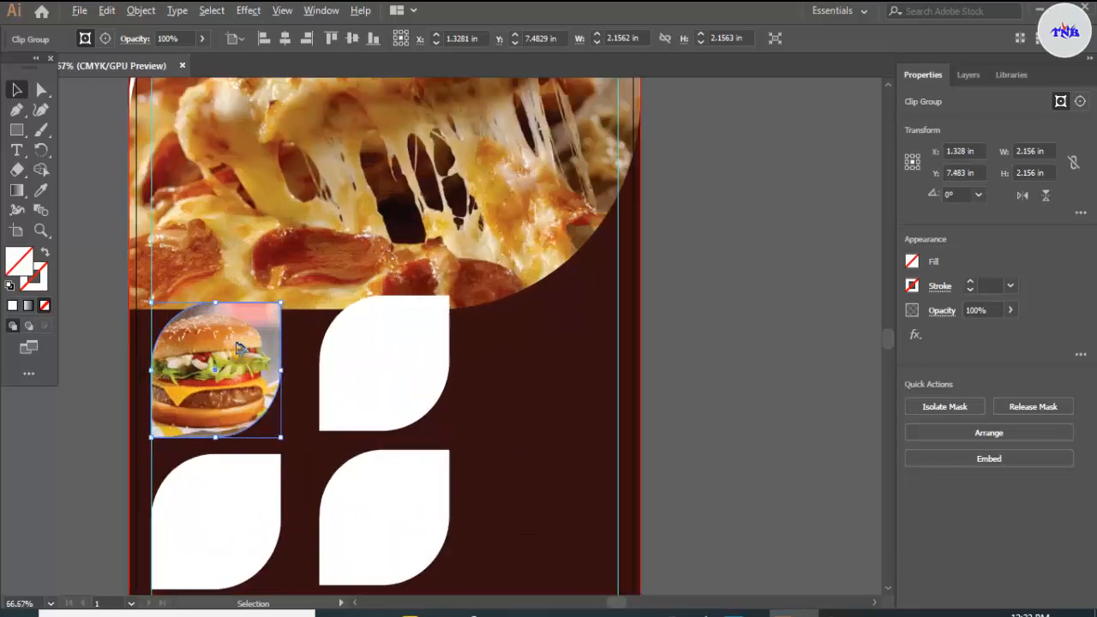
scroll(236, 345, down, 1)
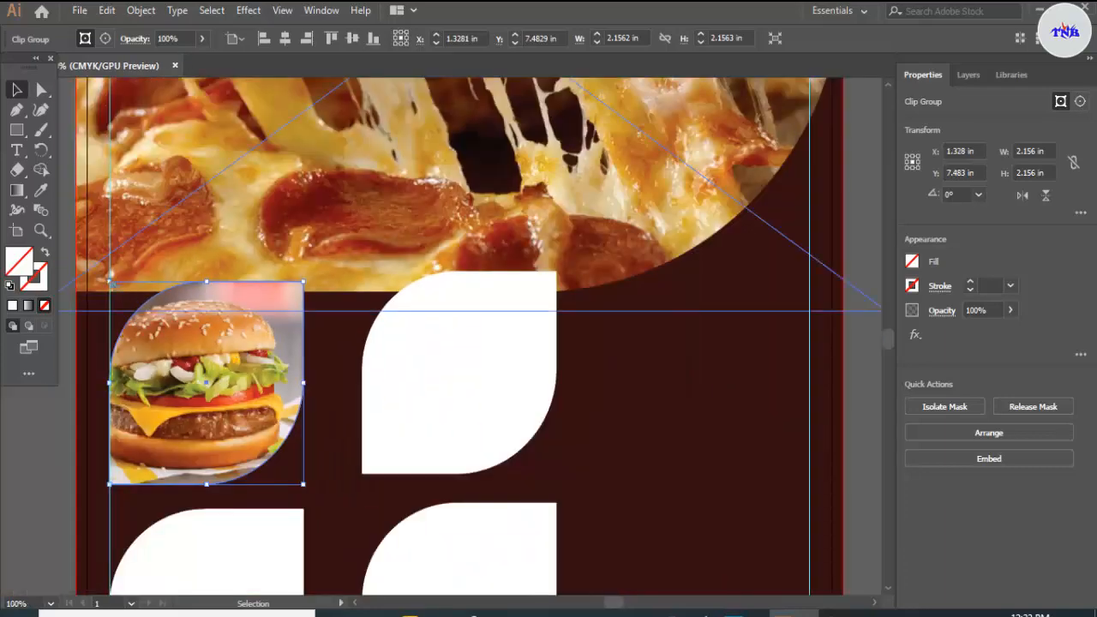
drag(110, 282, 110, 280)
click(603, 378)
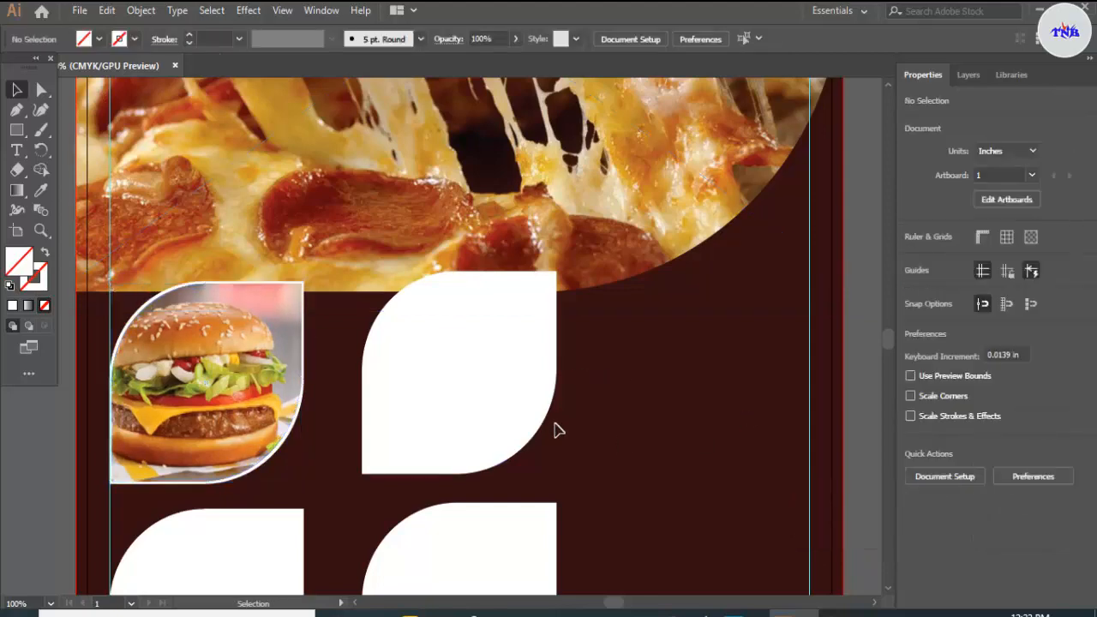
Step: Copy the upper-right small leaf shape onto the empty canvas beside the artboard, centred at about X 13.268 in, Y 5.688 in
click(461, 385)
scroll(459, 385, down, 1)
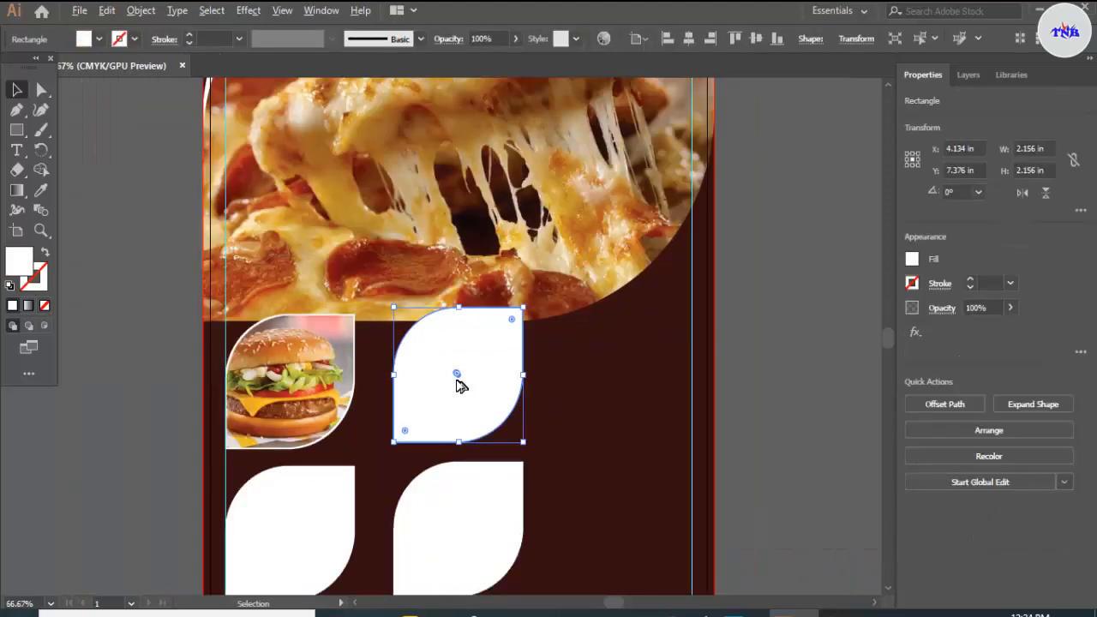
scroll(458, 384, down, 1)
scroll(459, 385, down, 1)
drag(465, 391, 731, 334)
Step: Place the photo chicken-katsu-wide.jpg over the copied leaf shape and scale it down about its centre to about 2.206 by 1.471 in
key(alt+Tab)
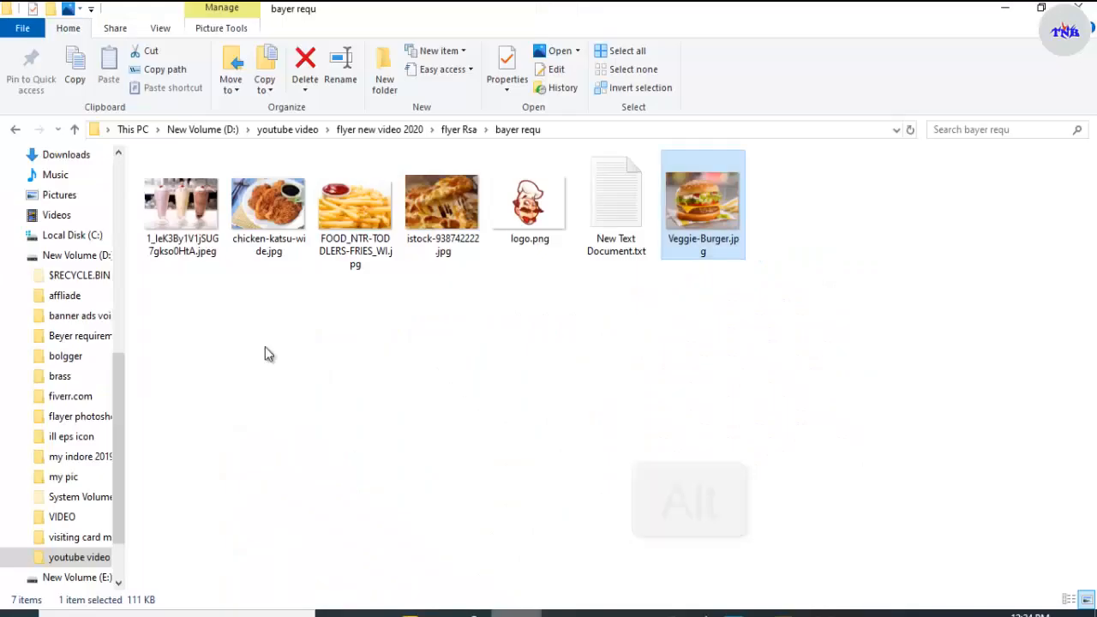
drag(296, 213, 744, 353)
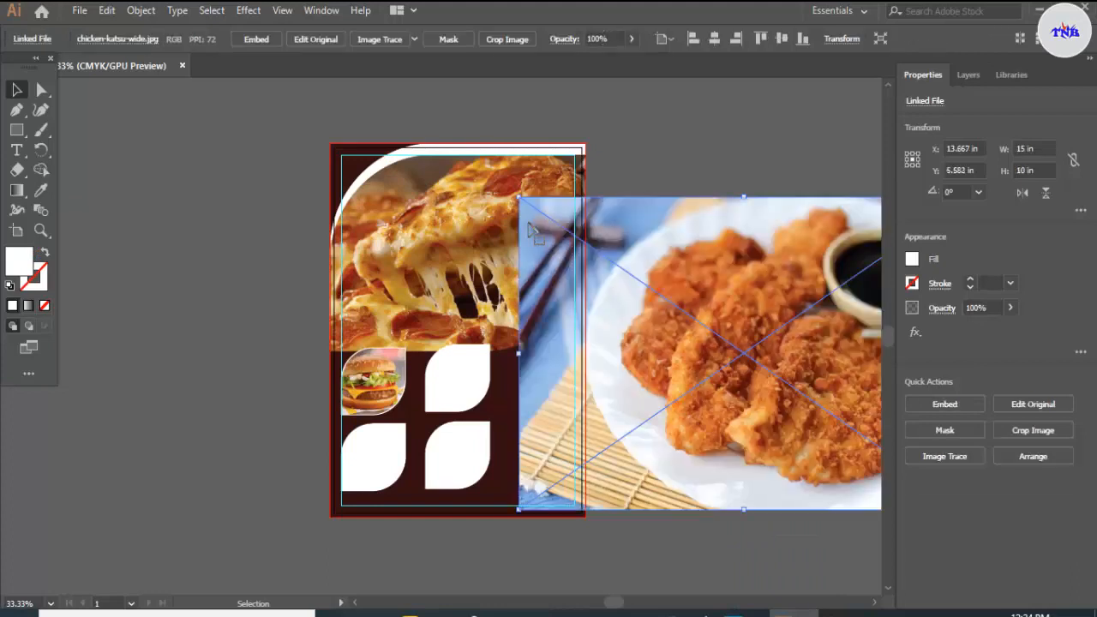
drag(516, 195, 693, 307)
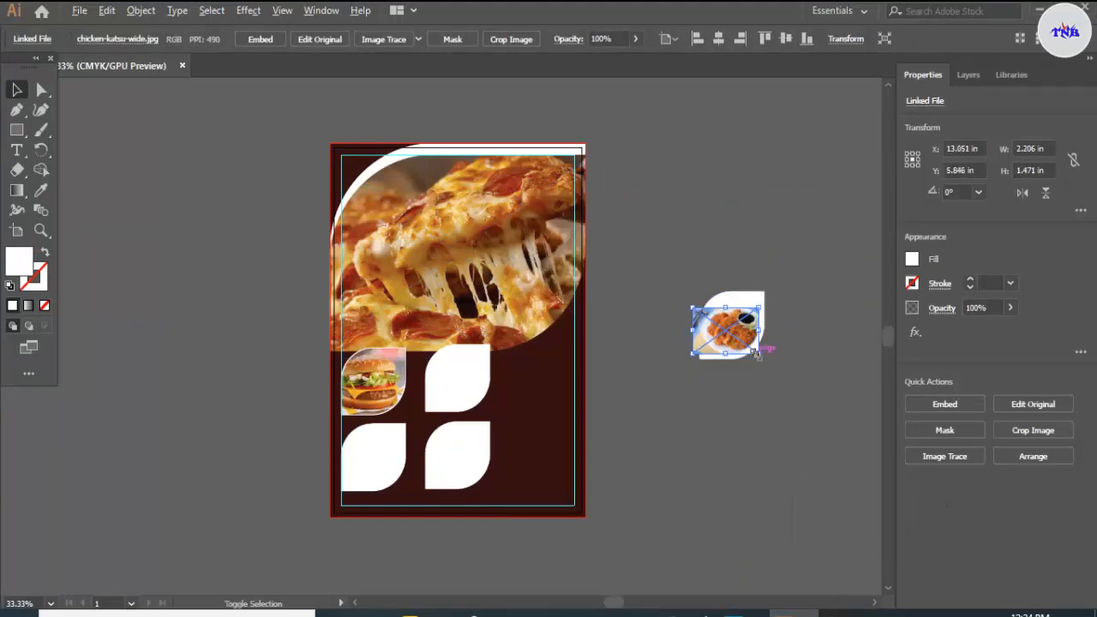
Step: Bring the copied leaf shape to the front of the chicken photo and deselect it
click(724, 305)
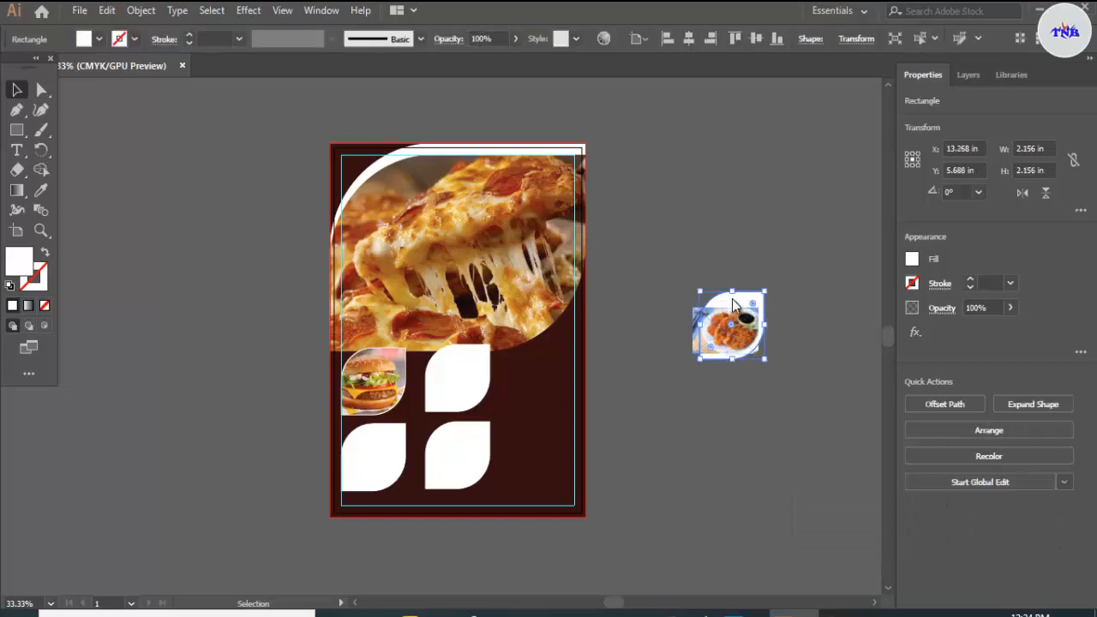
right_click(733, 299)
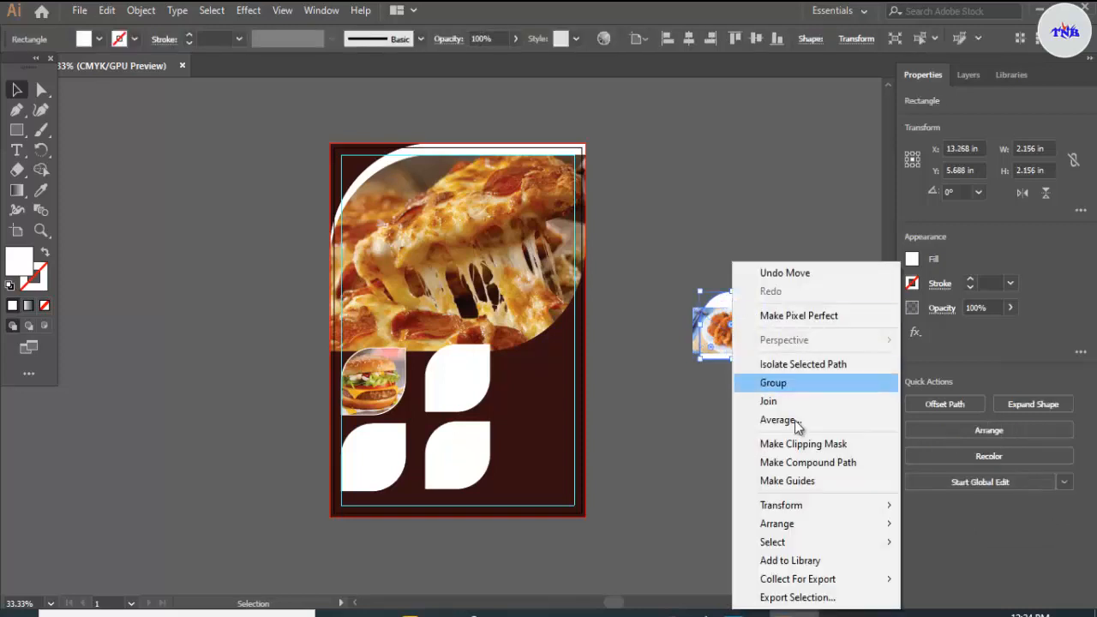
mouse_move(776, 524)
click(698, 522)
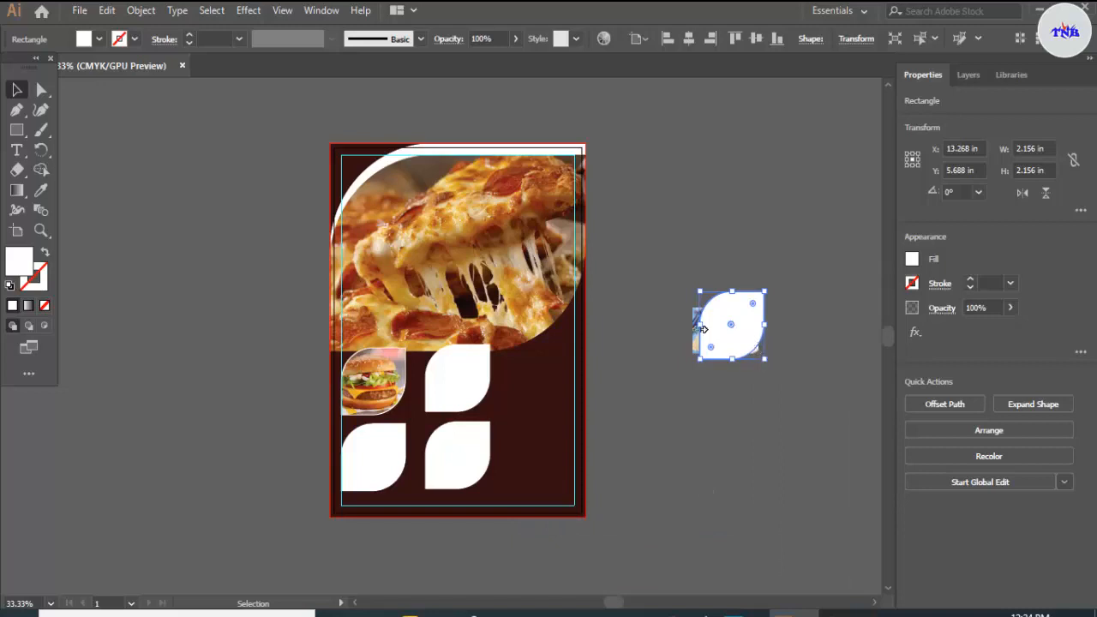
click(709, 249)
Step: Enlarge the chicken photo about its centre to about 3.282 by 2.188 in and centre the leaf shape vertically on it at Y 5.846 in
click(701, 335)
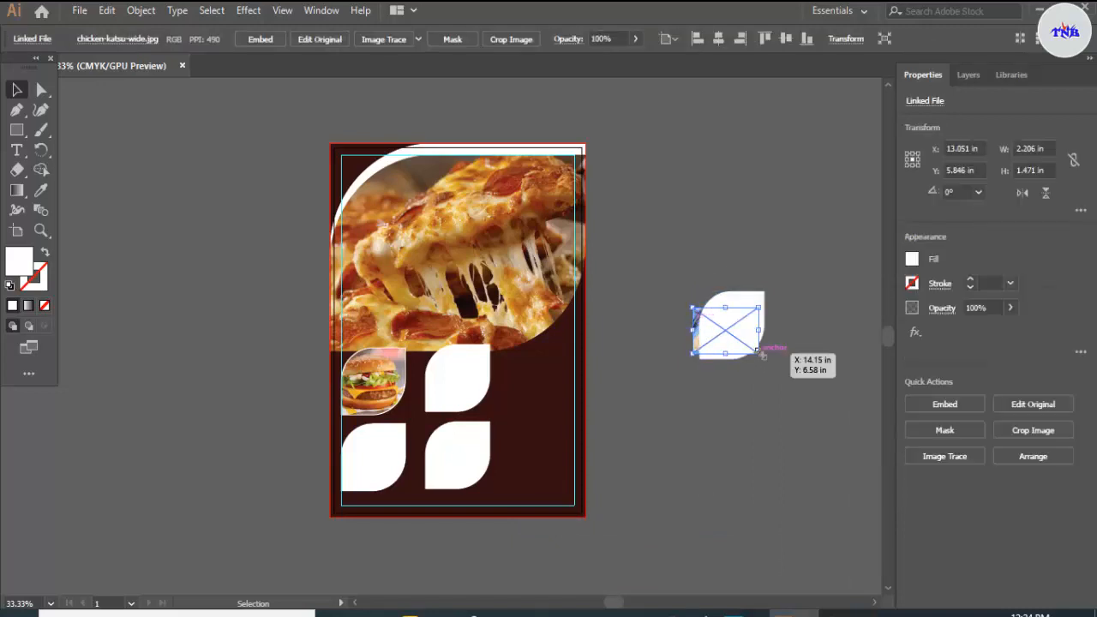
mouse_move(761, 354)
mouse_down()
mouse_move(779, 365)
mouse_move(765, 351)
mouse_move(761, 362)
mouse_up()
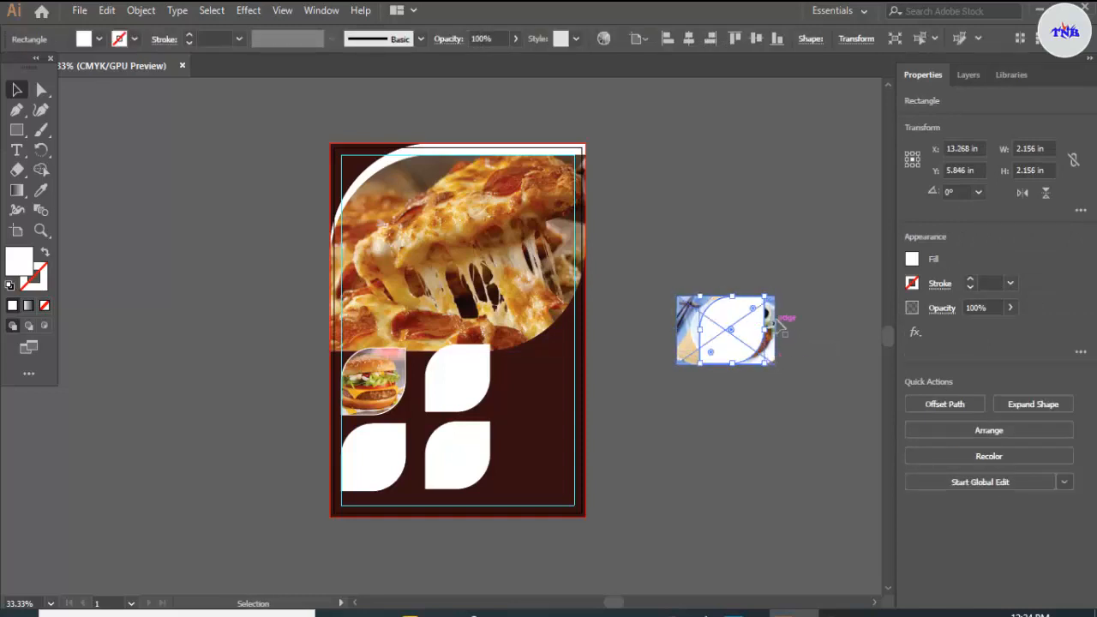
click(778, 341)
click(775, 362)
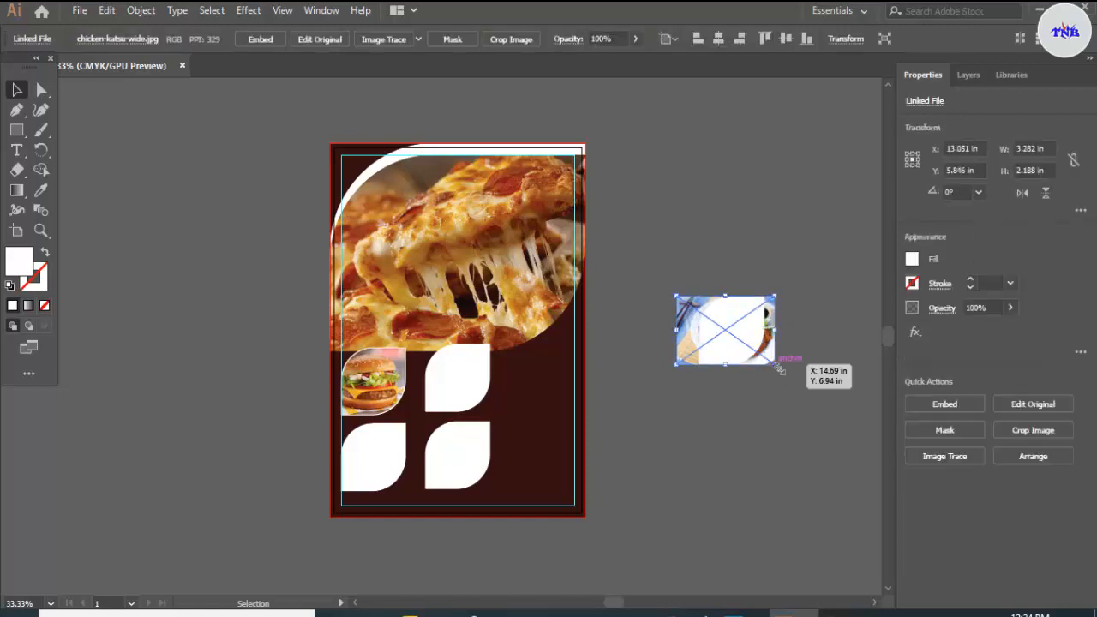
Step: Enlarge the chicken photo to about 3.845 by 2.563 in, nudge it left to X 12.939 in and deselect it
drag(785, 369, 785, 370)
click(815, 330)
click(780, 347)
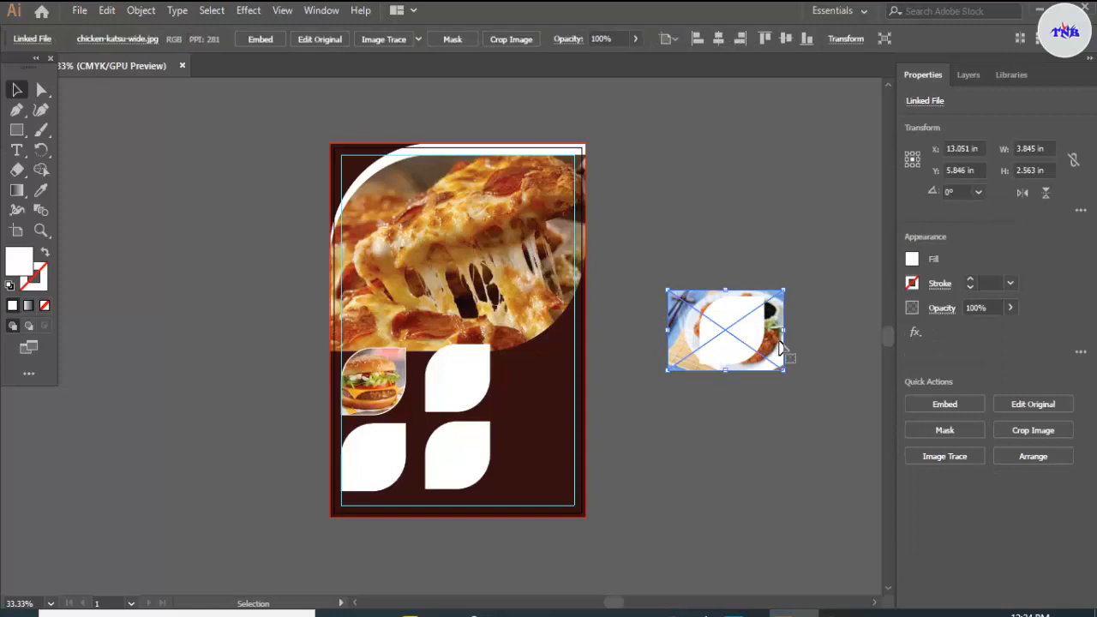
key(Left)
key(Left)
key(Left)
key(Left)
key(Left)
key(Left)
key(Left)
key(Left)
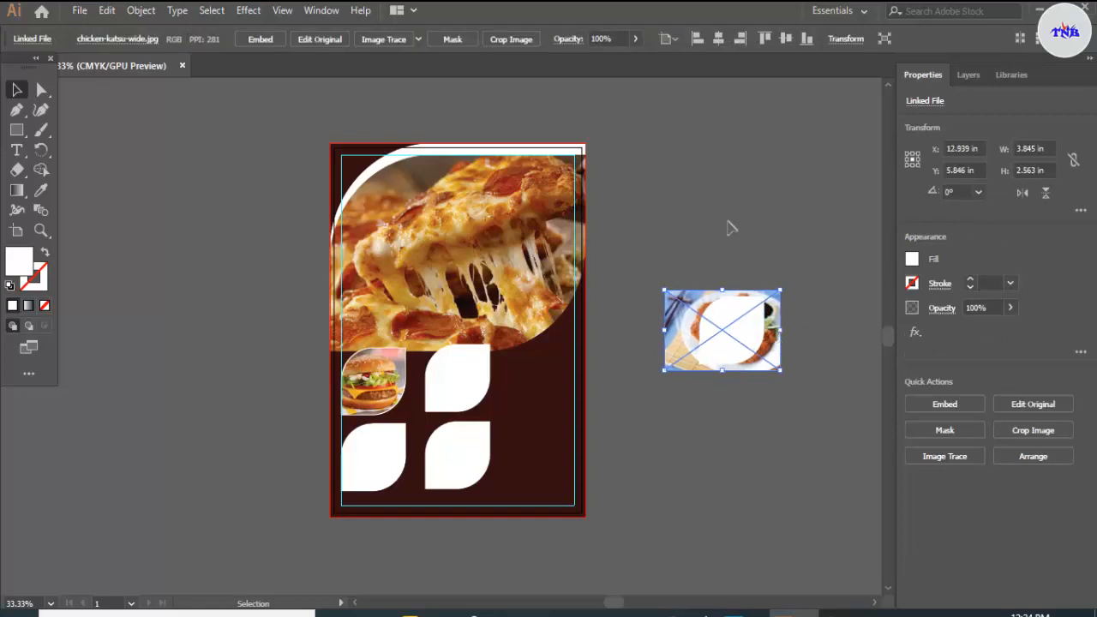
click(728, 222)
Step: Clip the chicken photo to the leaf shape and place the masked photo over the flyer's upper-right small leaf
drag(707, 265, 482, 402)
right_click(748, 342)
click(793, 462)
scroll(474, 390, up, 2)
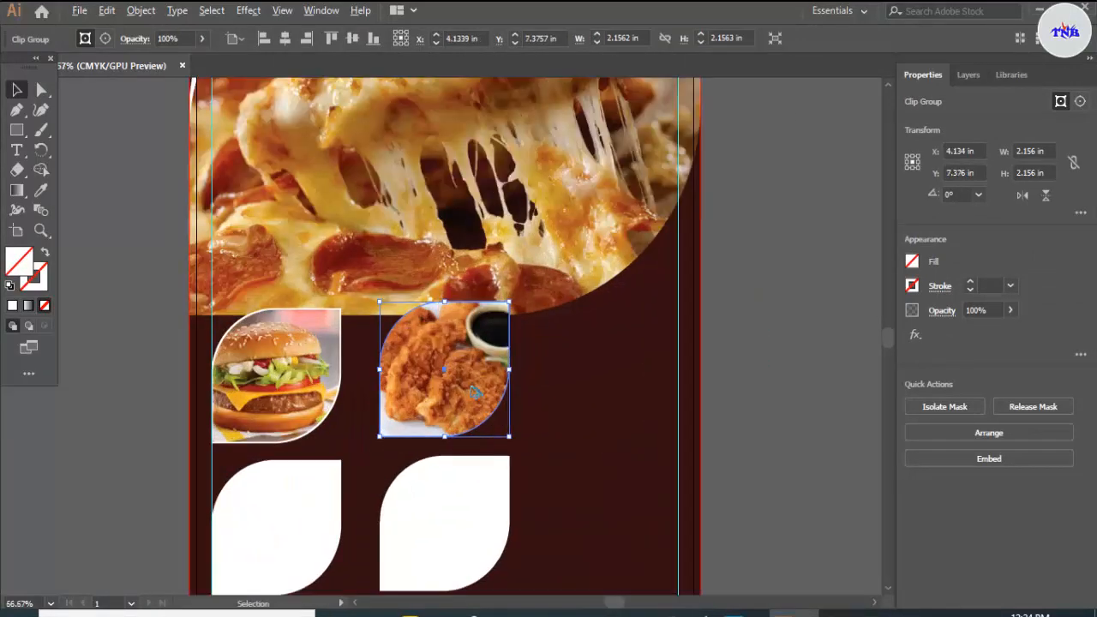
Step: Shrink the masked chicken photo about its centre to about 2.094 by 2.094 in and deselect it
scroll(474, 391, up, 1)
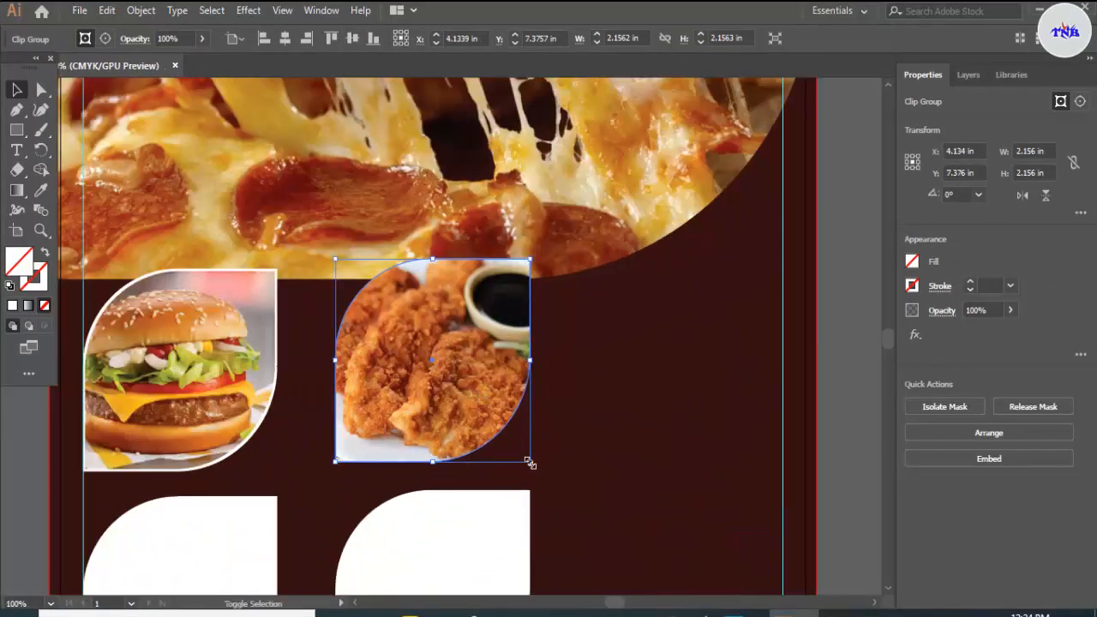
drag(528, 463, 526, 459)
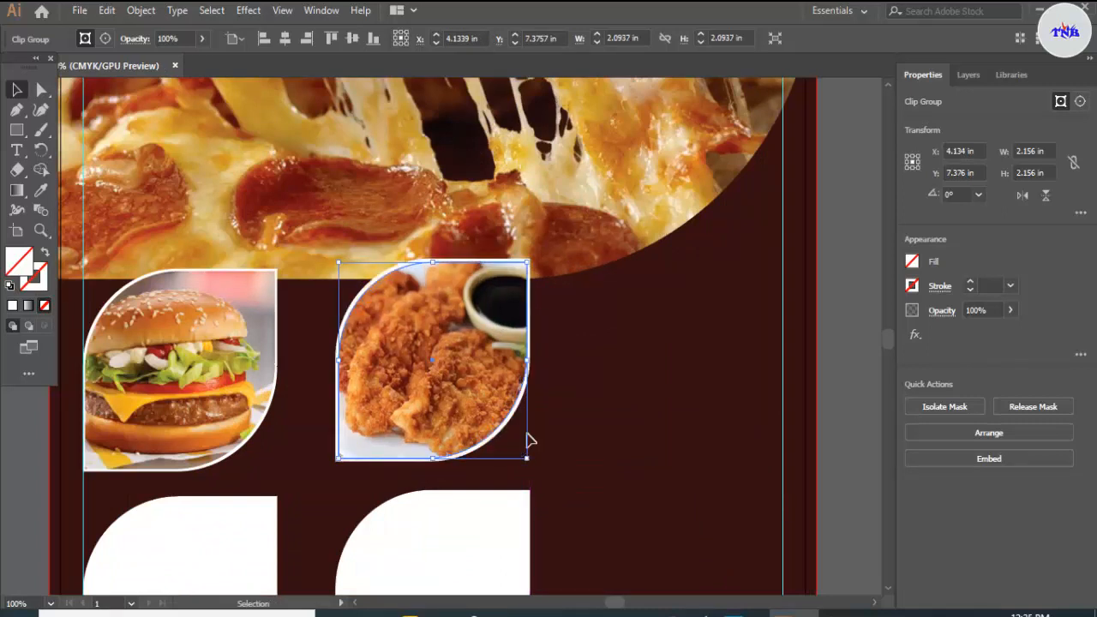
click(581, 380)
Step: Copy the lower-right small leaf shape onto the empty canvas to the right of the artboard
scroll(580, 380, down, 1)
scroll(581, 380, down, 2)
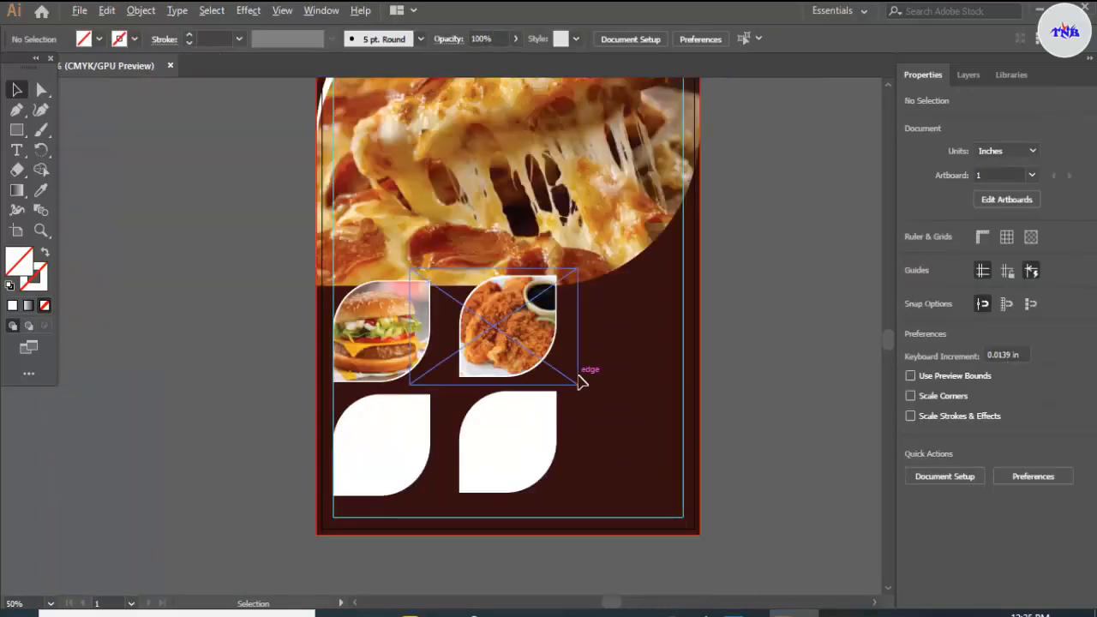
scroll(580, 379, down, 1)
drag(550, 429, 753, 365)
Step: Place the milkshakes photo 1_leK3By1V1jSUG7gkso0HtA.jpeg beside the artboard and scale it down about its centre to about 3.081 by 2.054 in
click(518, 614)
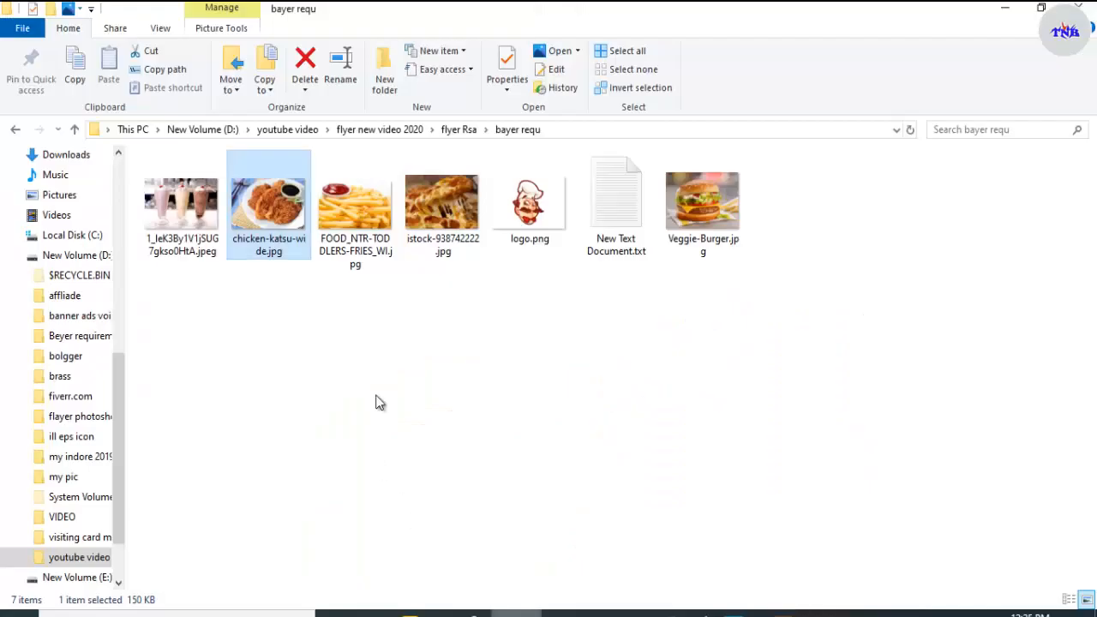
click(377, 396)
drag(190, 249, 729, 408)
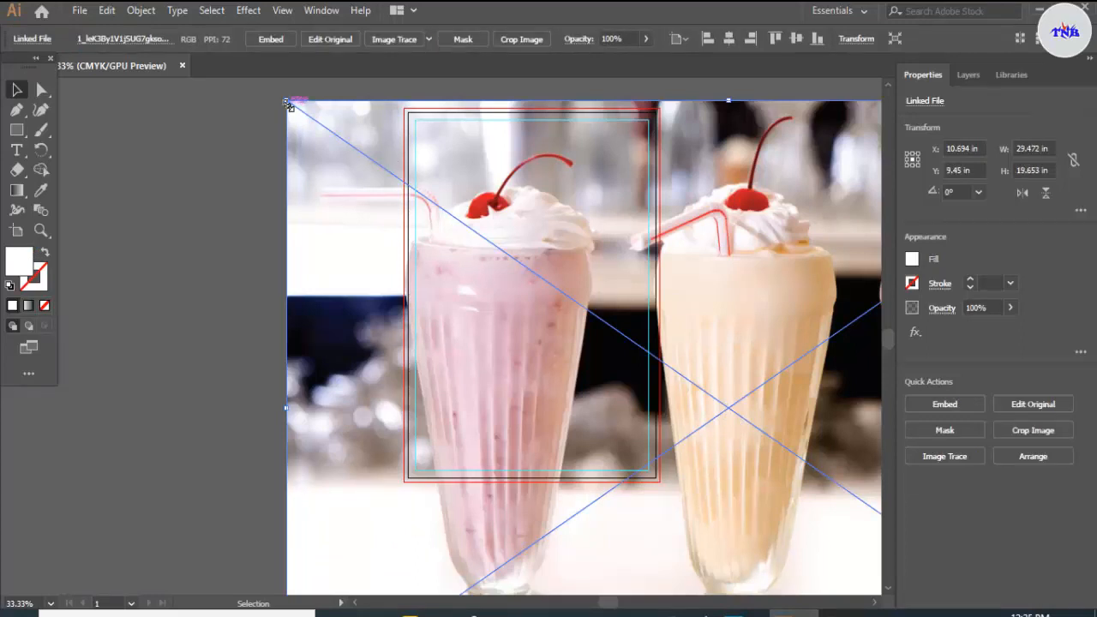
drag(310, 126, 727, 375)
Step: Bring the copied leaf shape to the front of the milkshakes photo
click(742, 341)
right_click(741, 341)
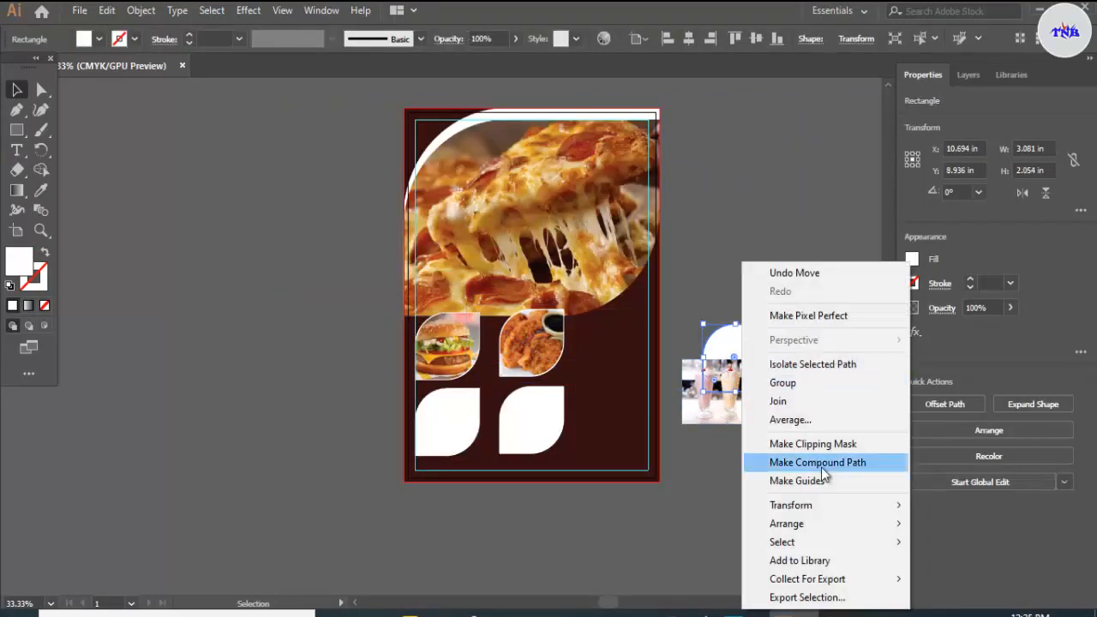
mouse_move(808, 533)
click(600, 524)
Step: Move the leaf shape over the milkshakes photo to X 10.911 in, Y 8.936 in, and enlarge the photo about its centre beyond the shape
drag(729, 356, 727, 391)
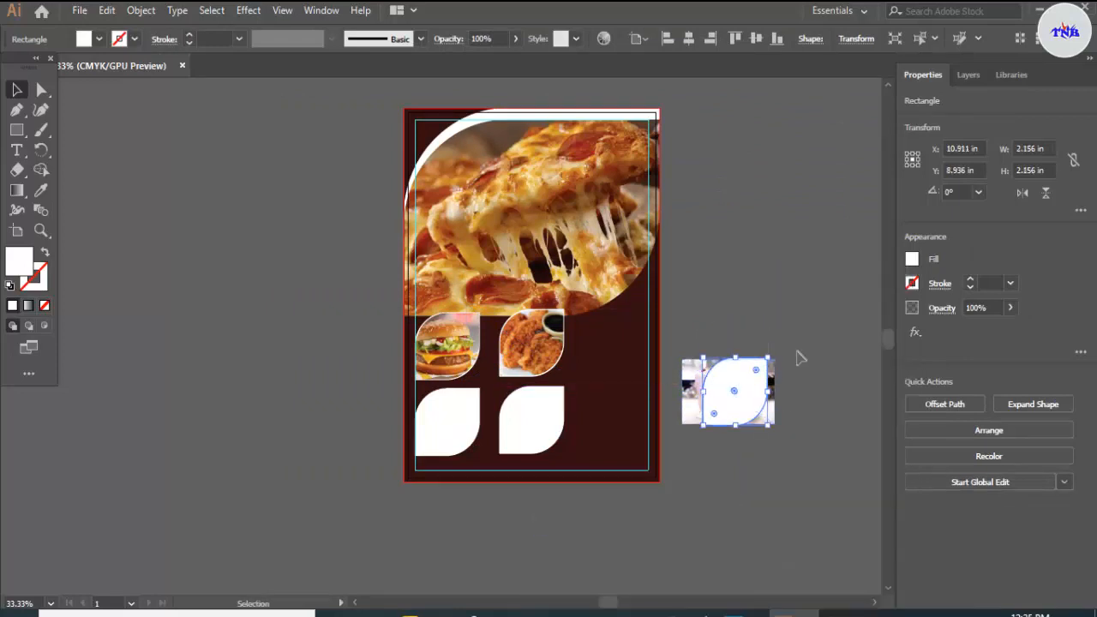
click(800, 360)
click(773, 416)
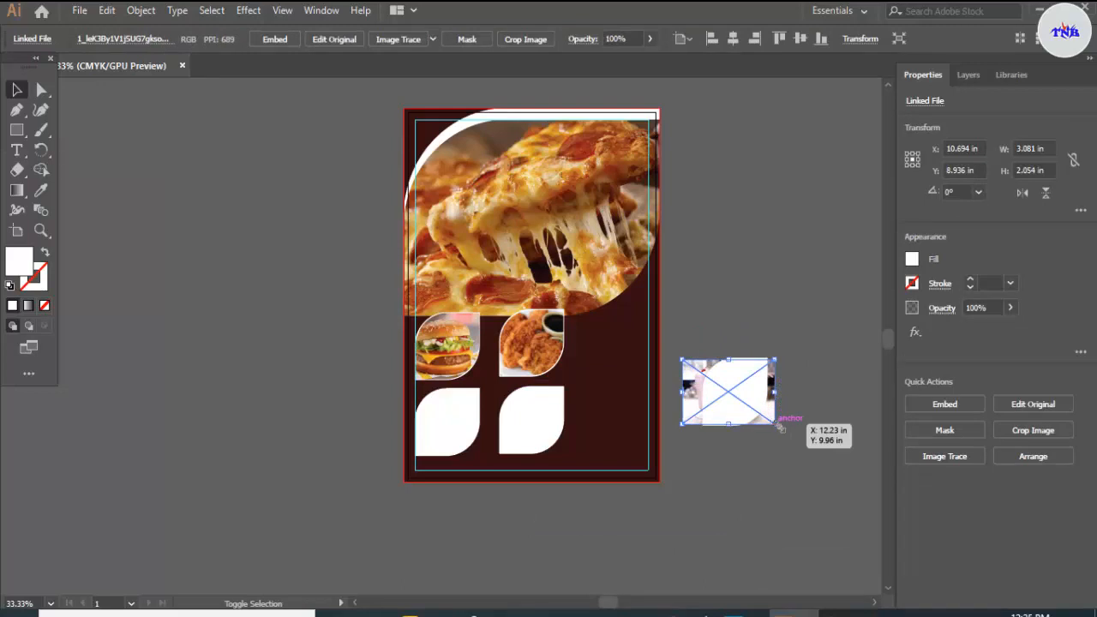
mouse_move(780, 428)
mouse_down()
mouse_move(789, 435)
mouse_move(780, 412)
mouse_up()
Step: Clip the milkshakes photo to the leaf shape and place the masked photo over the flyer's lower-right small leaf
drag(725, 326, 541, 424)
right_click(761, 407)
click(826, 274)
Step: Shrink the masked milkshakes photo slightly about its centre to leave a thin white border, and deselect it
scroll(542, 423, up, 3)
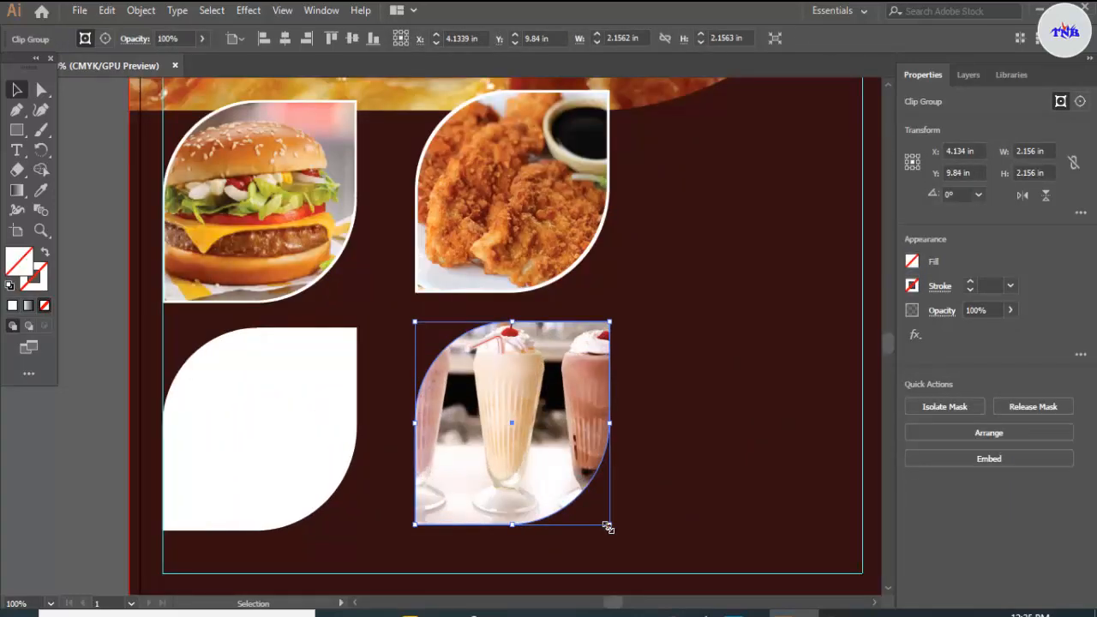
drag(607, 527, 607, 523)
click(668, 392)
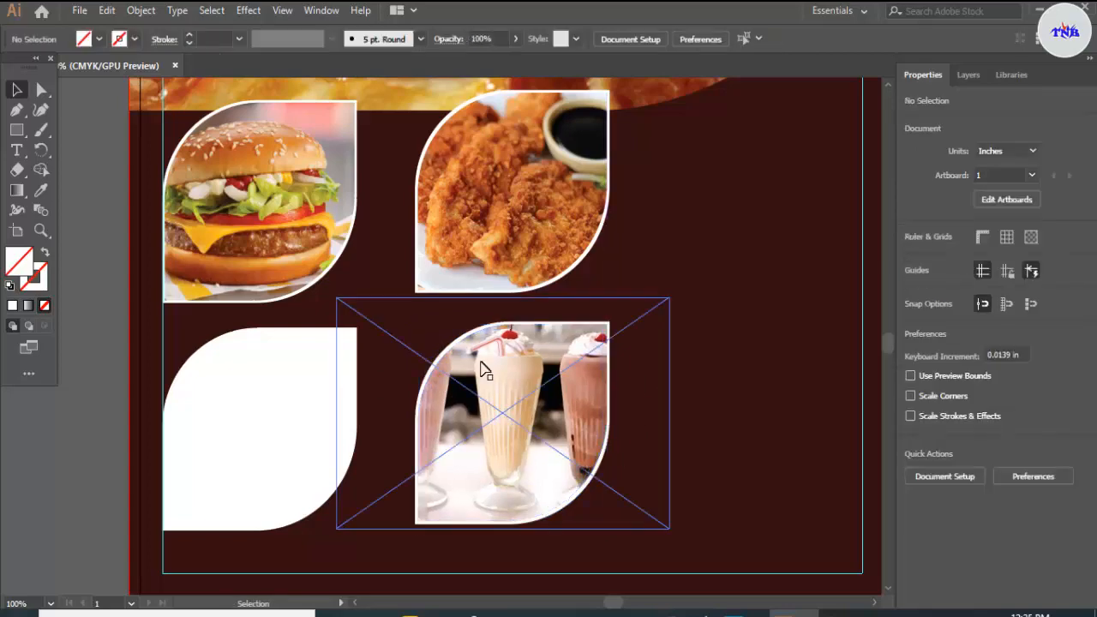
Step: Copy the lower-left small leaf shape onto the canvas left of the artboard, centred at about X -2.663 in, Y 10.068 in
scroll(340, 406, down, 3)
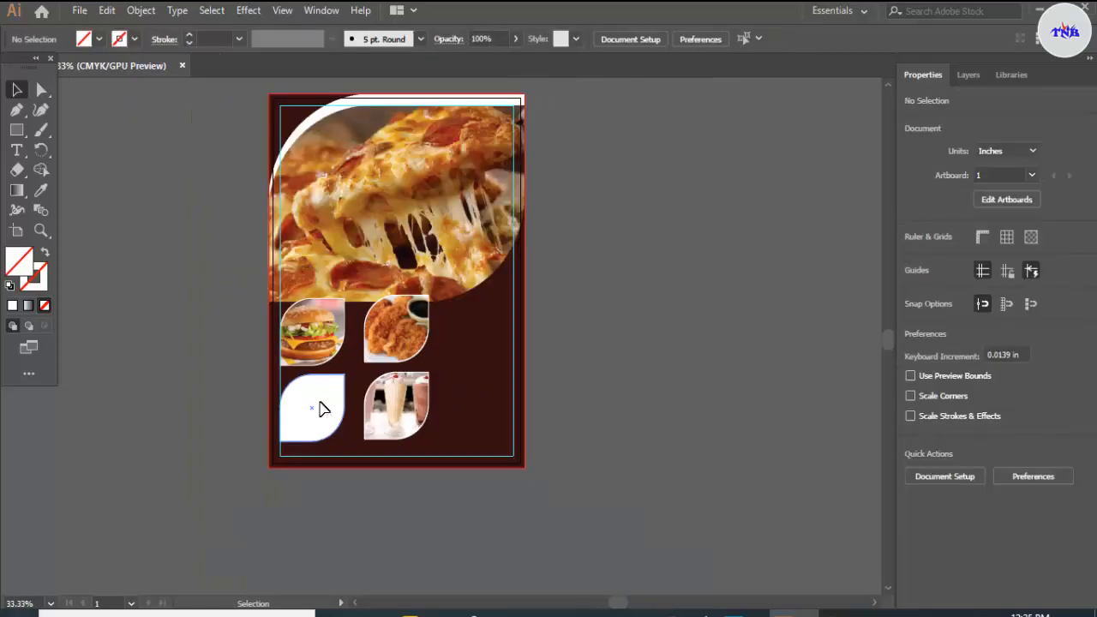
drag(319, 408, 208, 399)
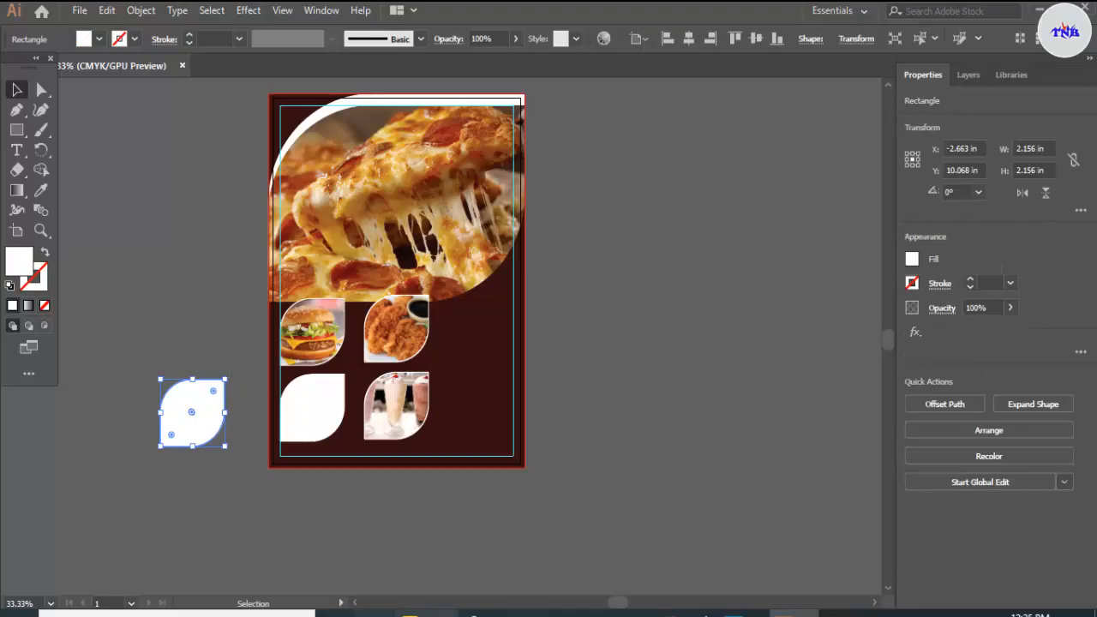
Step: Place the fries photo FOOD_NTR-TODDLERS-FRIES_WI.jpg left of the artboard and scale it down about its centre to about 2.44 by 1.519 in
click(516, 613)
click(320, 416)
drag(375, 259, 204, 379)
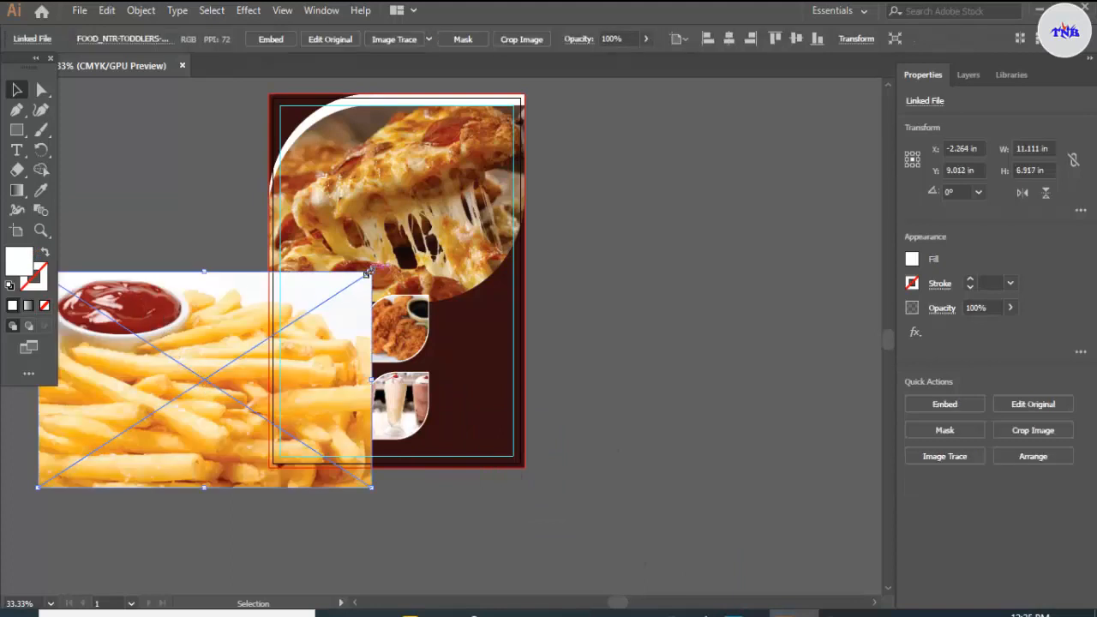
drag(367, 272, 242, 357)
Step: Bring the copied leaf shape in front of the fries photo, position it over the photo and deselect it
click(208, 428)
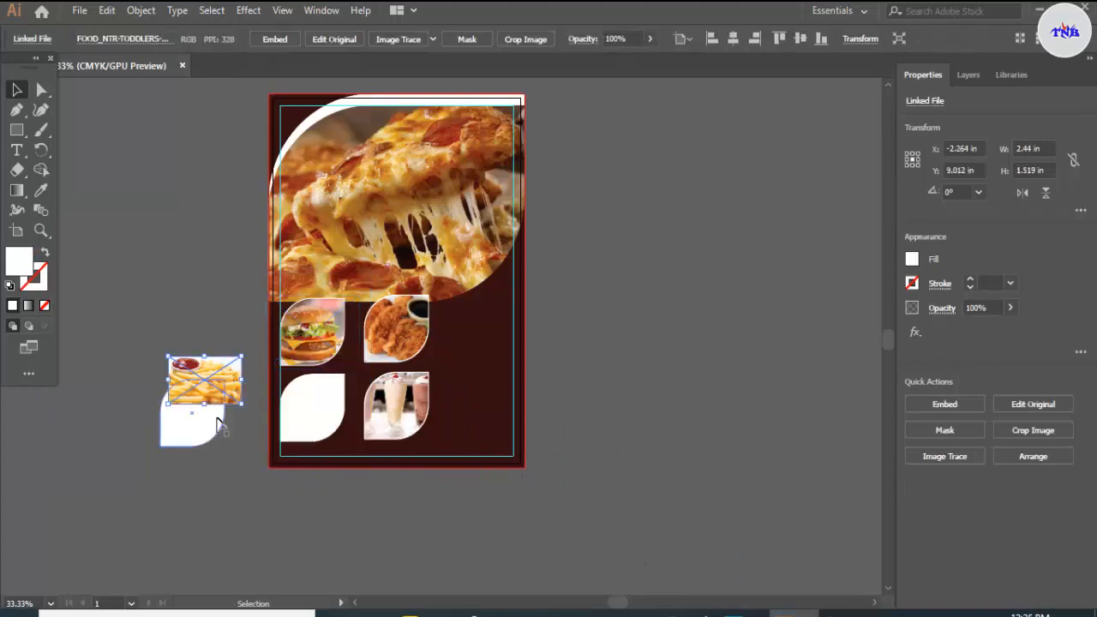
right_click(210, 435)
mouse_move(274, 350)
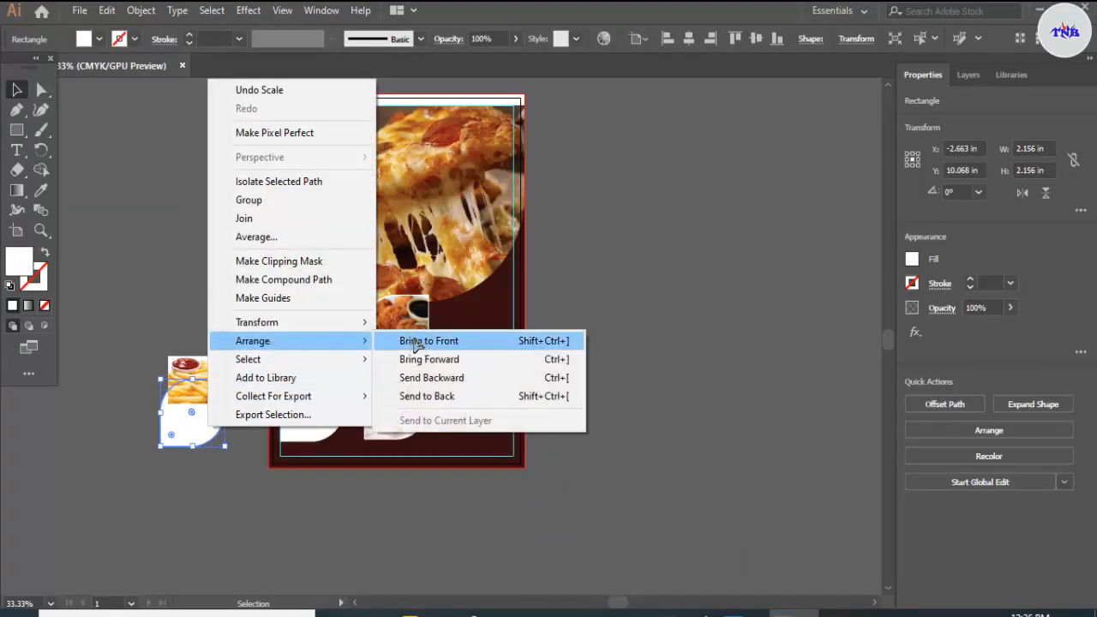
click(417, 343)
drag(191, 412, 204, 372)
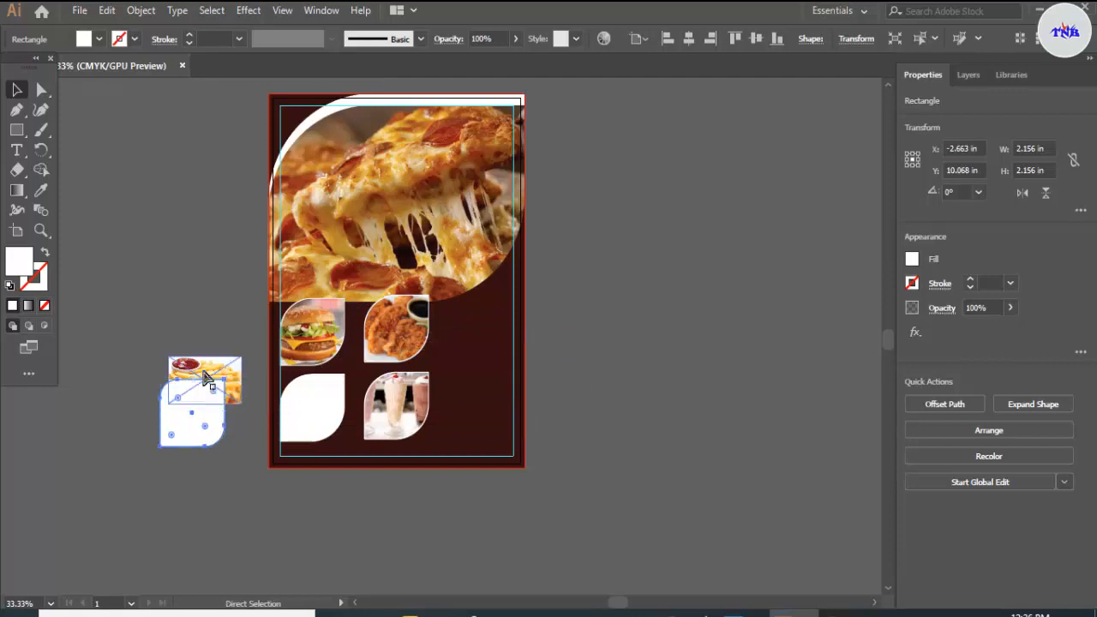
drag(204, 414, 216, 389)
click(247, 403)
Step: Enlarge the fries photo about its centre to about 4.01 by 2.496 in and position it behind the copied leaf shape
click(240, 400)
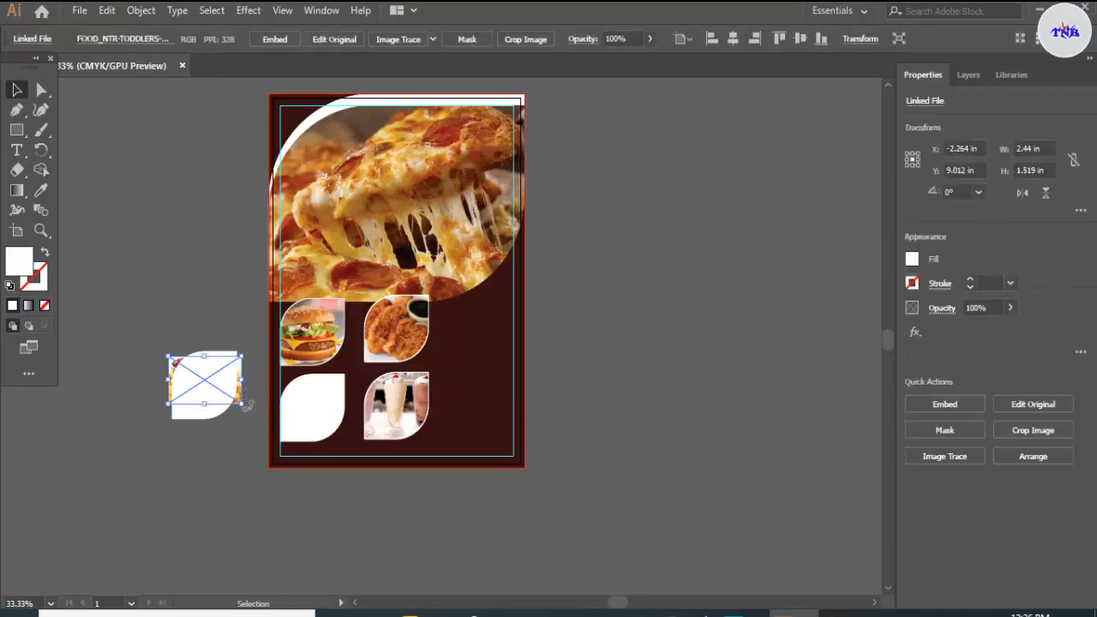
drag(246, 409, 256, 420)
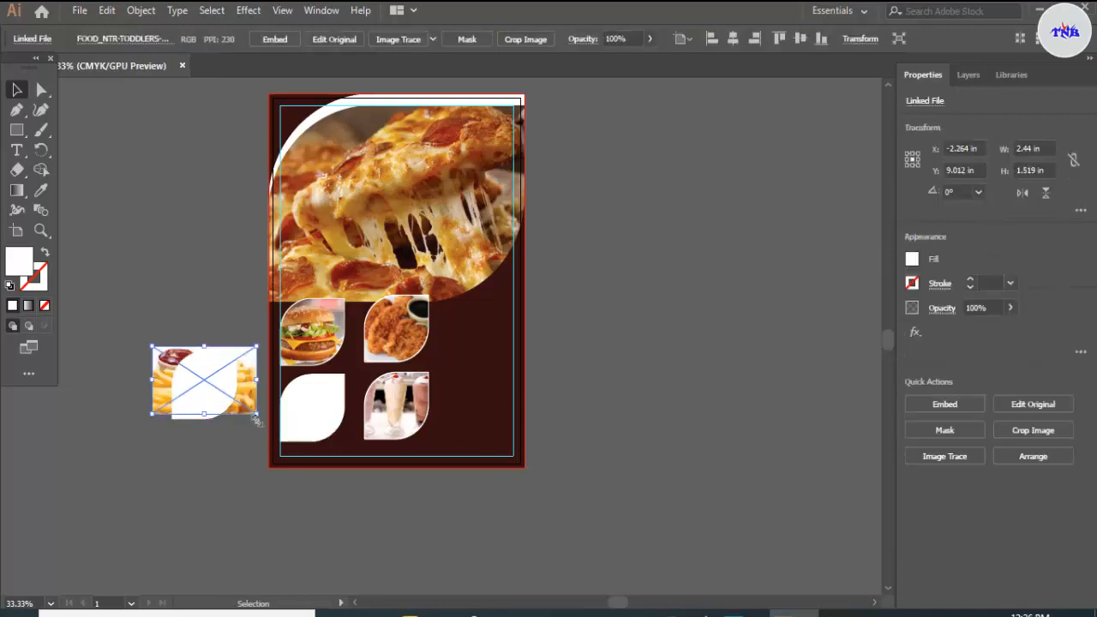
key(Down)
key(Down)
key(Down)
key(Down)
key(Down)
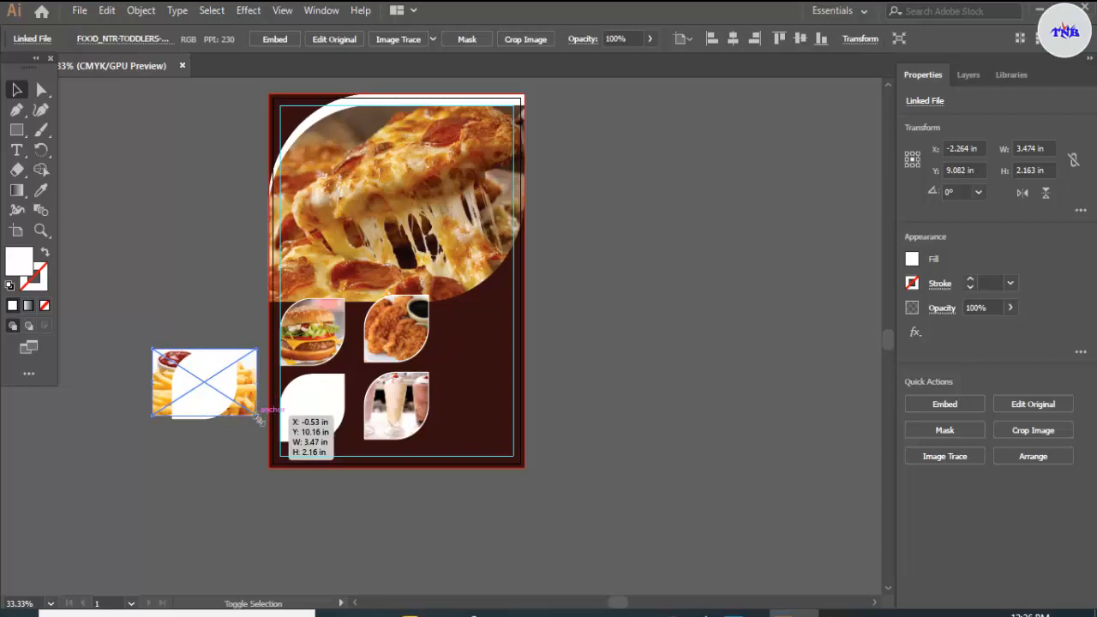
drag(257, 417, 268, 431)
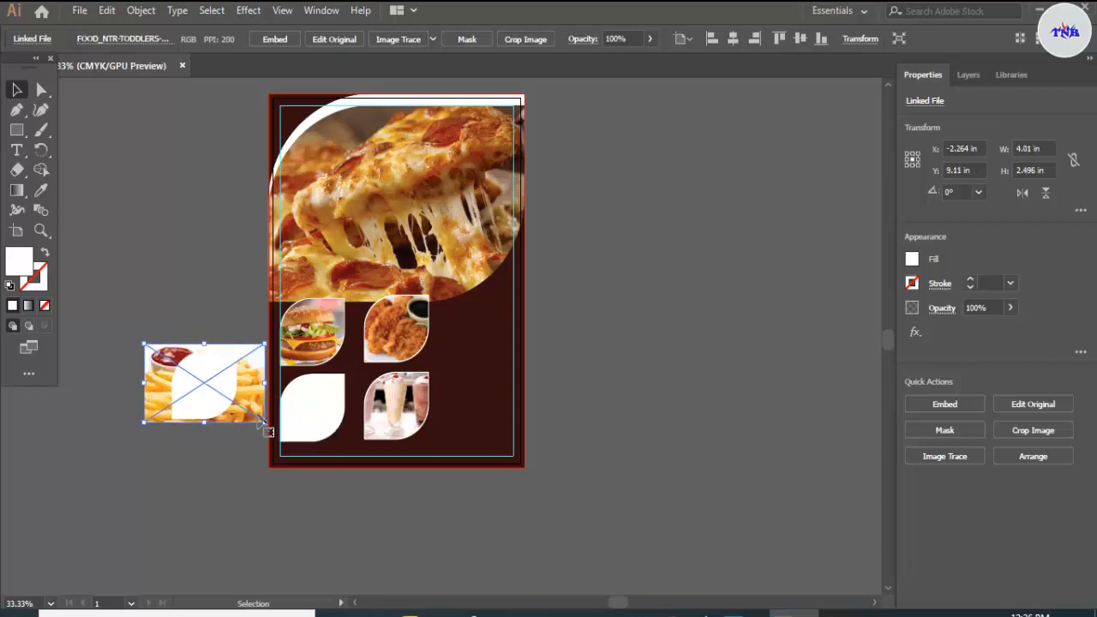
key(Right)
key(Right)
key(Right)
key(Right)
key(Right)
key(Right)
key(Right)
key(Right)
key(Right)
key(Right)
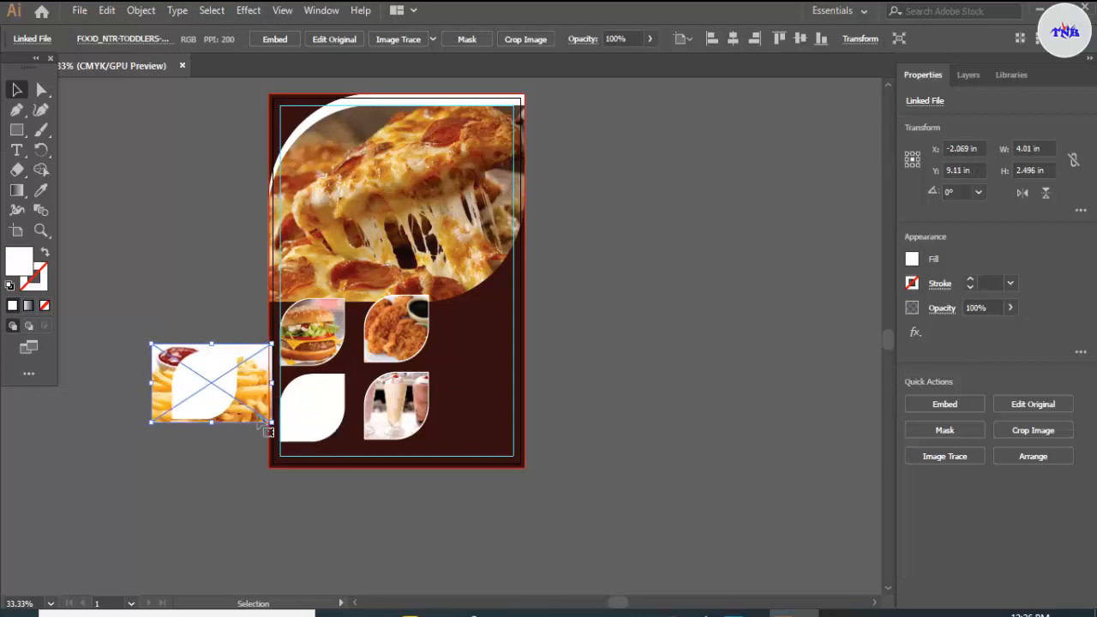
Step: Clip the fries photo to the copied leaf shape with a clipping mask
drag(181, 317, 230, 384)
right_click(230, 384)
click(300, 250)
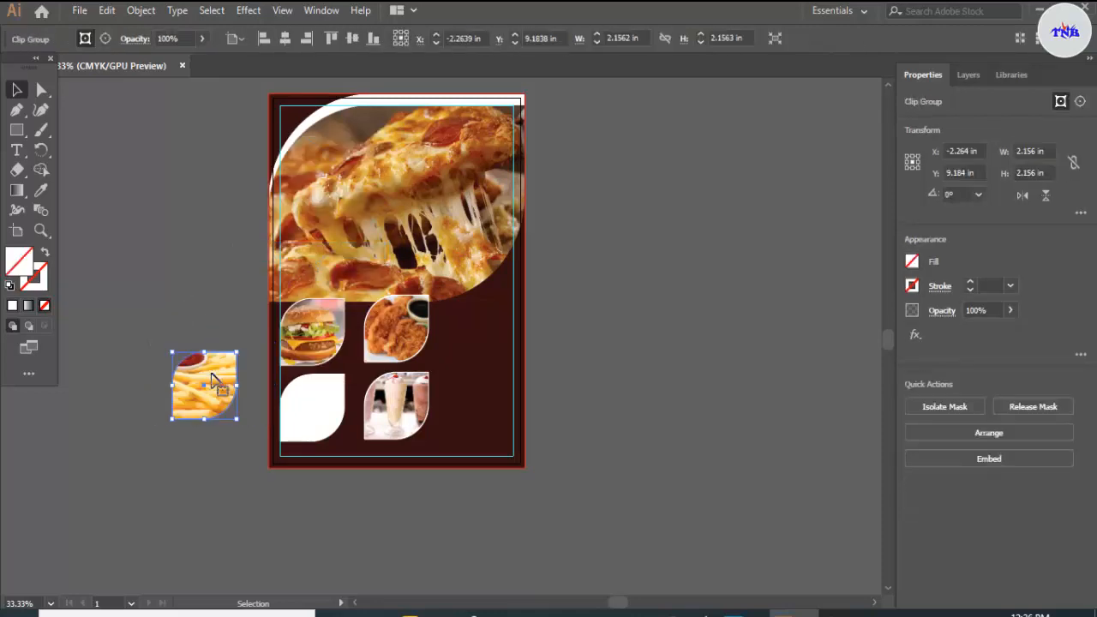
Step: Move the masked fries photo onto the lower-left white leaf, shrink it slightly to leave a thin white border, and deselect it
drag(309, 398, 324, 403)
scroll(324, 403, up, 2)
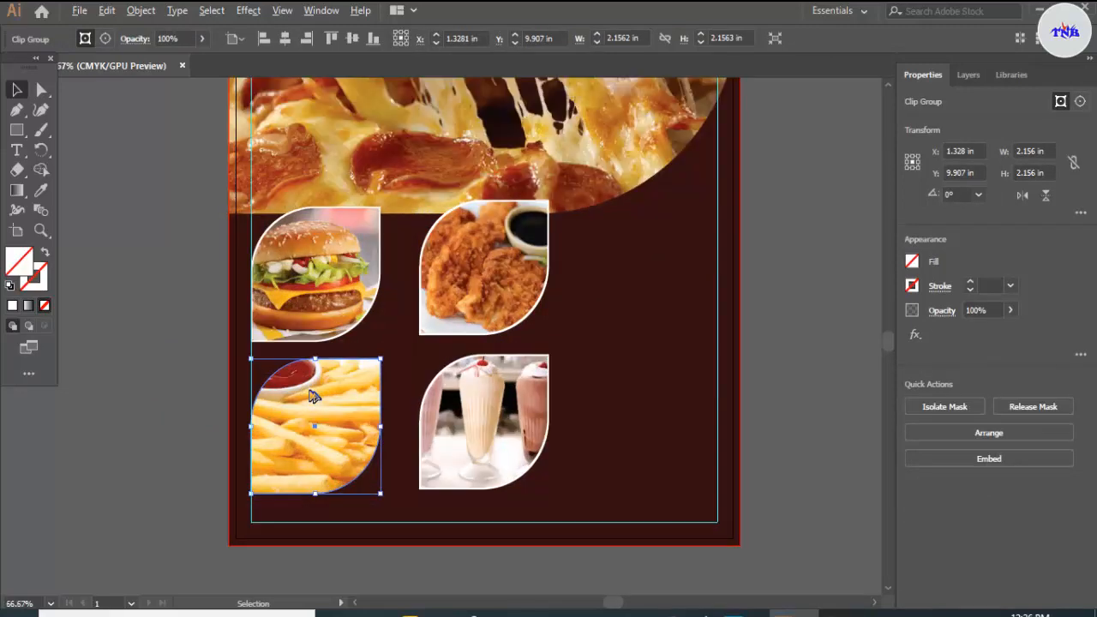
drag(256, 363, 252, 361)
click(630, 333)
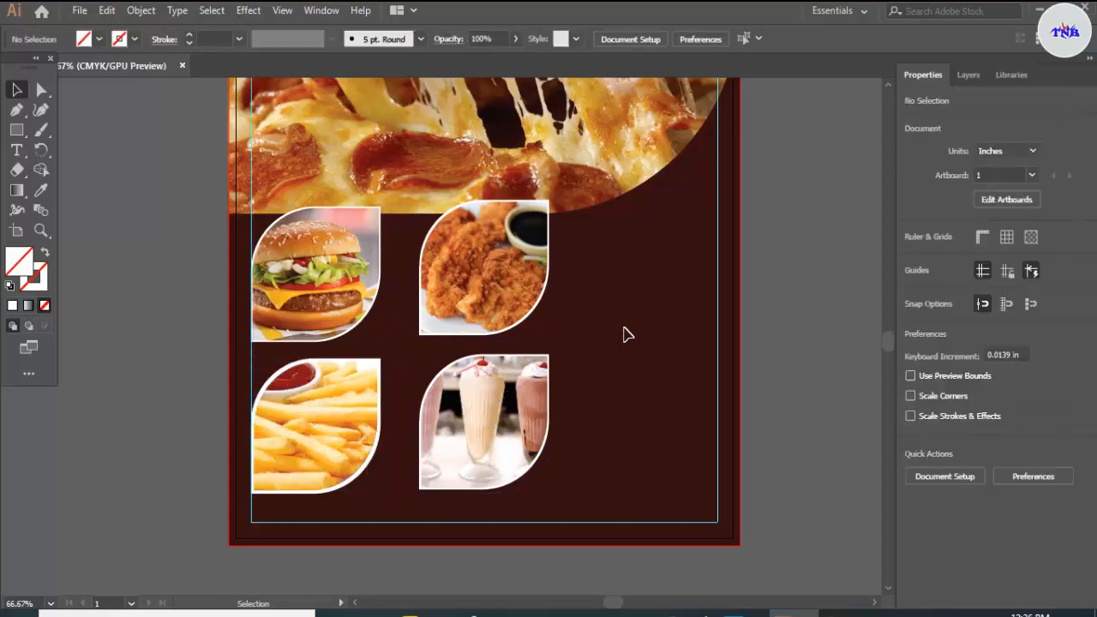
Step: Draw a circle about 1.781 in across over the pizza header's lower-right curved edge
scroll(623, 334, down, 3)
scroll(605, 332, up, 3)
scroll(733, 221, up, 3)
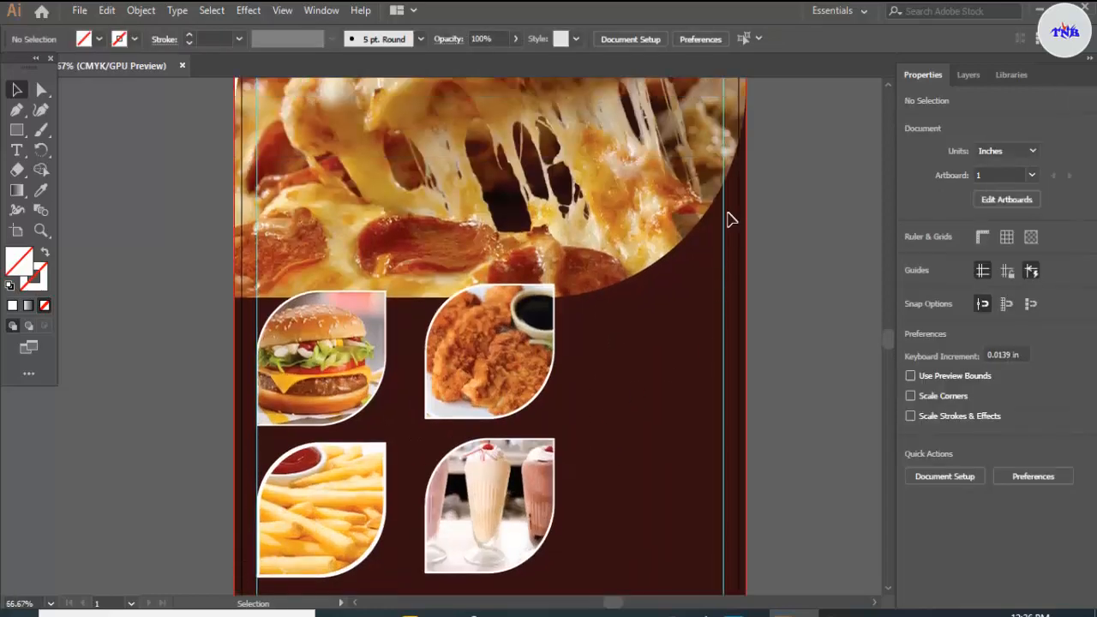
click(16, 131)
drag(16, 140, 66, 149)
drag(598, 230, 688, 335)
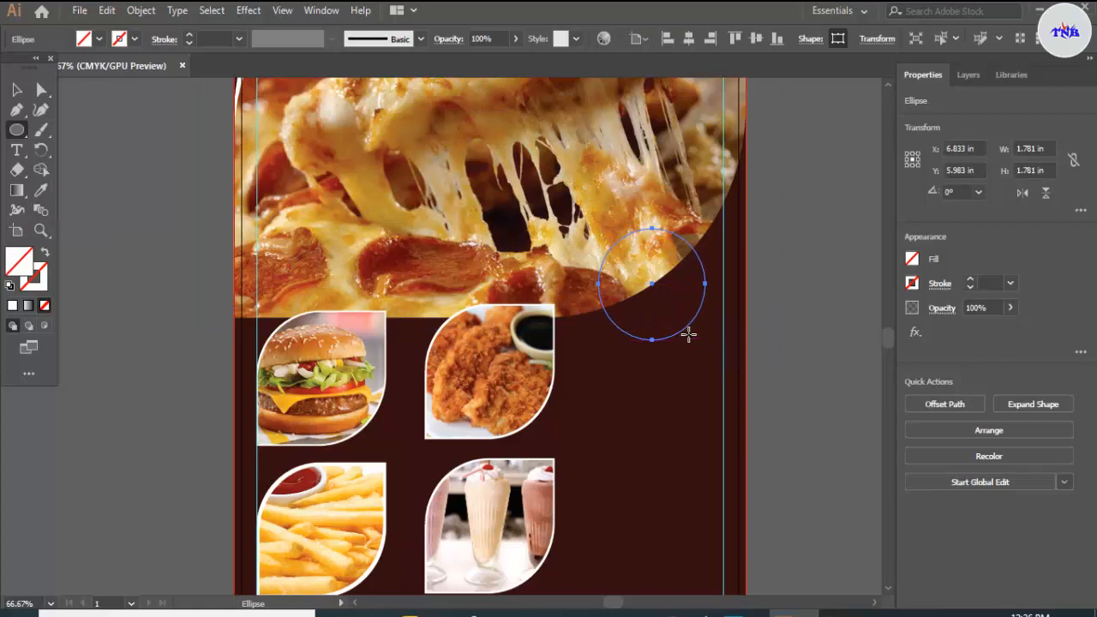
Step: Fill the circle with black and give it an off-white 9 pt stroke
click(100, 41)
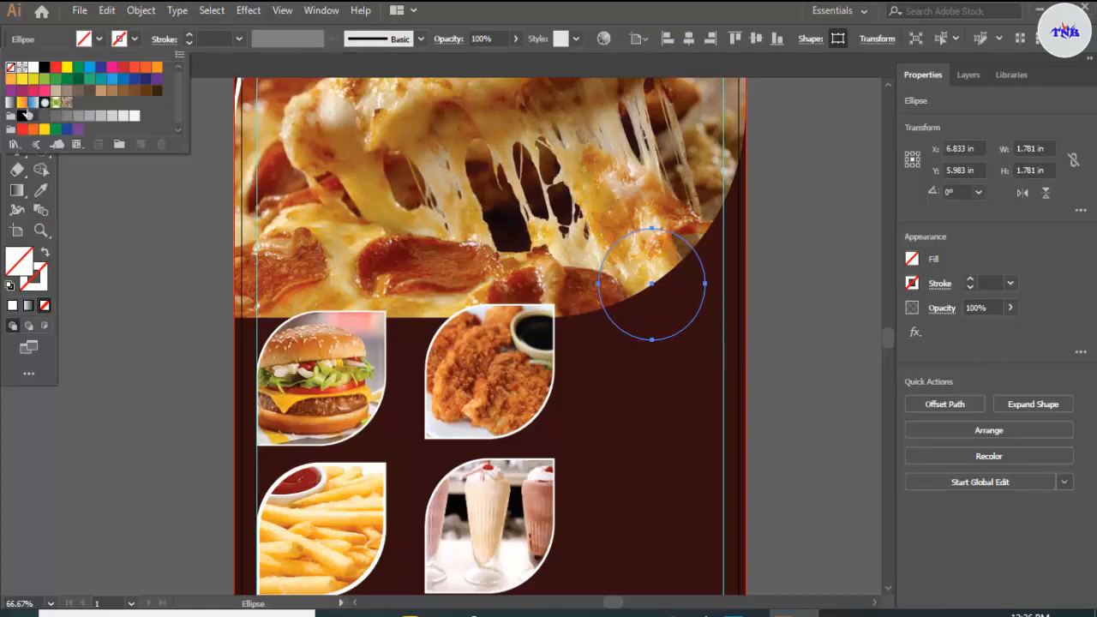
click(22, 117)
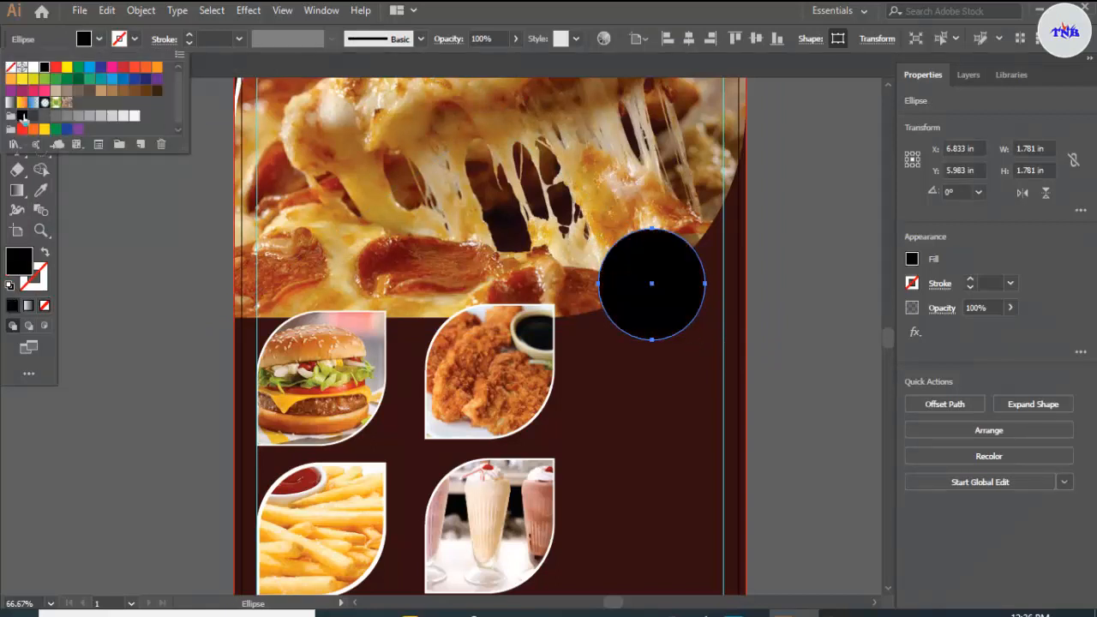
click(246, 68)
click(134, 39)
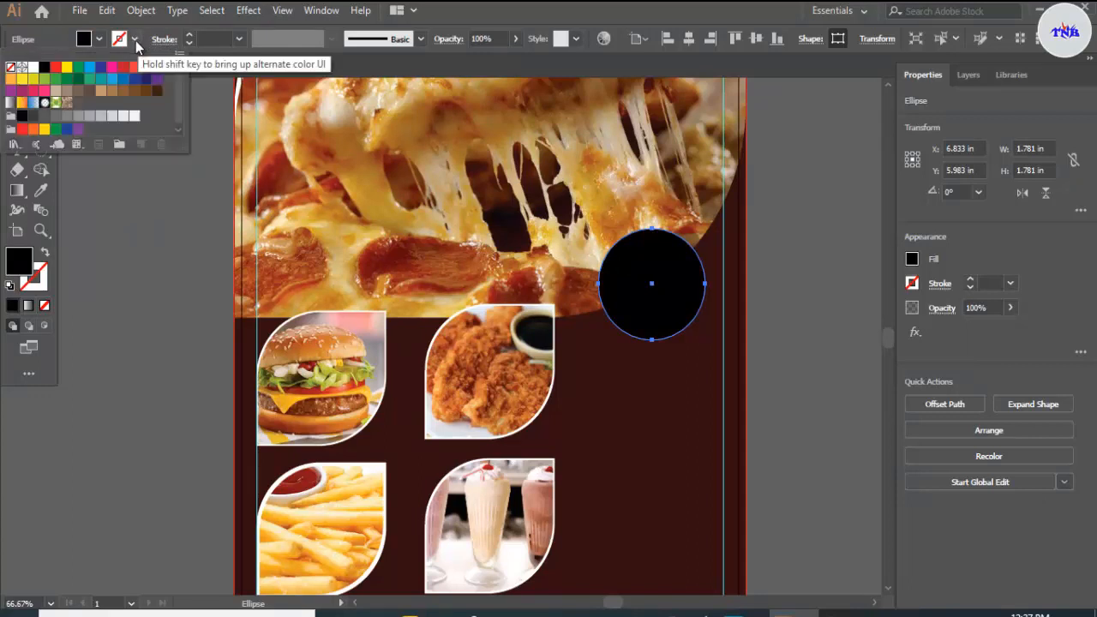
click(134, 116)
click(189, 36)
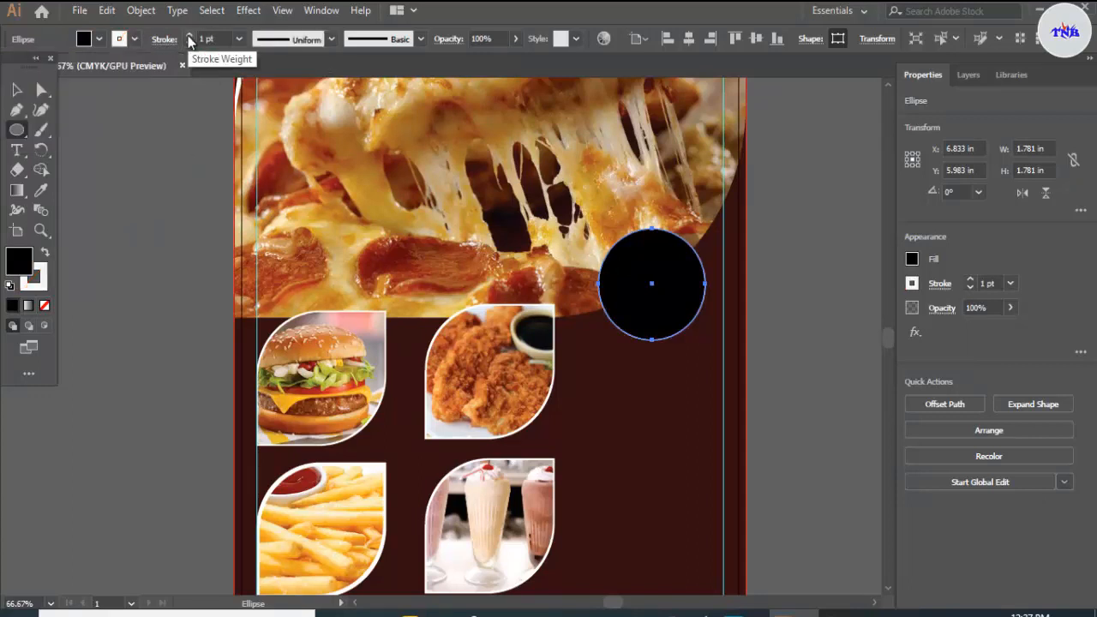
click(189, 36)
click(190, 36)
click(190, 36)
click(189, 36)
click(189, 36)
click(190, 36)
click(189, 36)
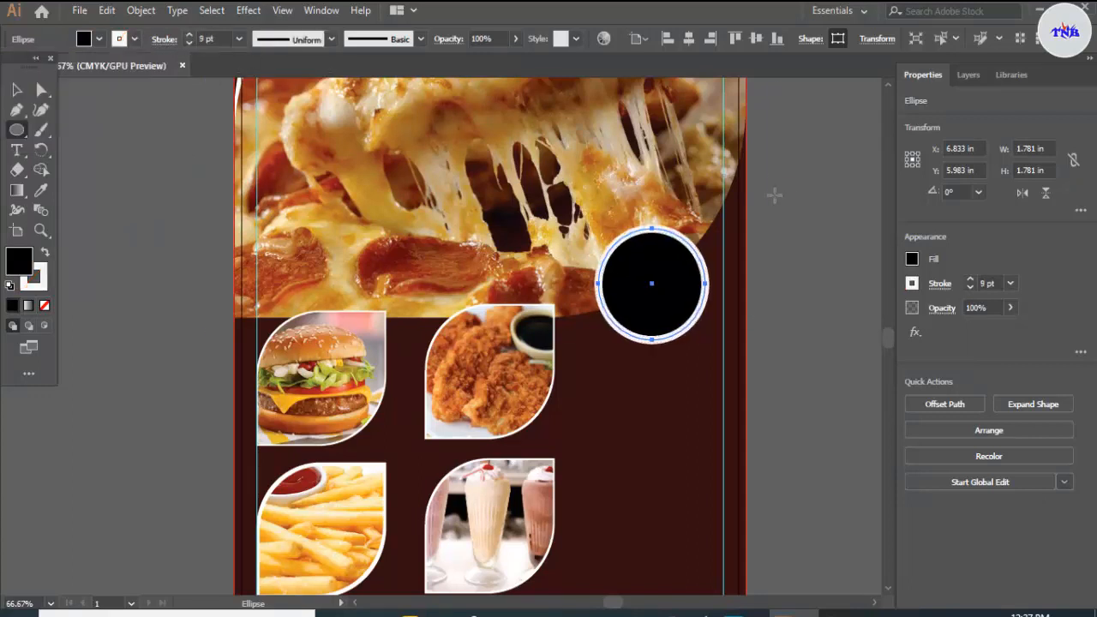
Step: Move the black circle slightly up and left over the pizza header's edge, and deselect it
key(v)
drag(665, 302, 650, 278)
click(789, 237)
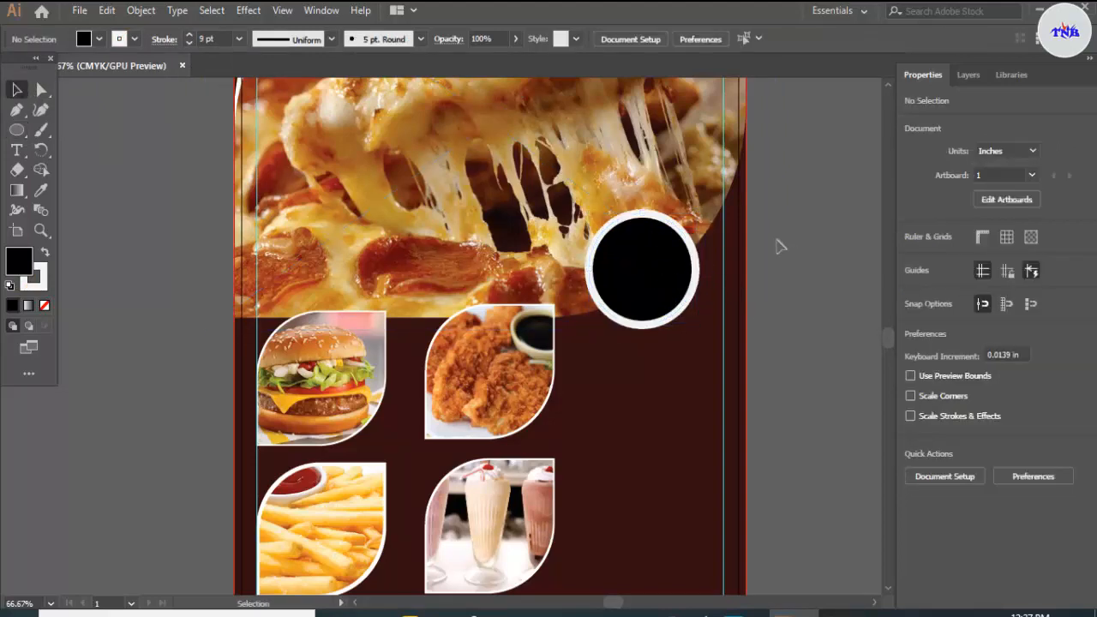
scroll(759, 257, down, 2)
scroll(759, 257, up, 2)
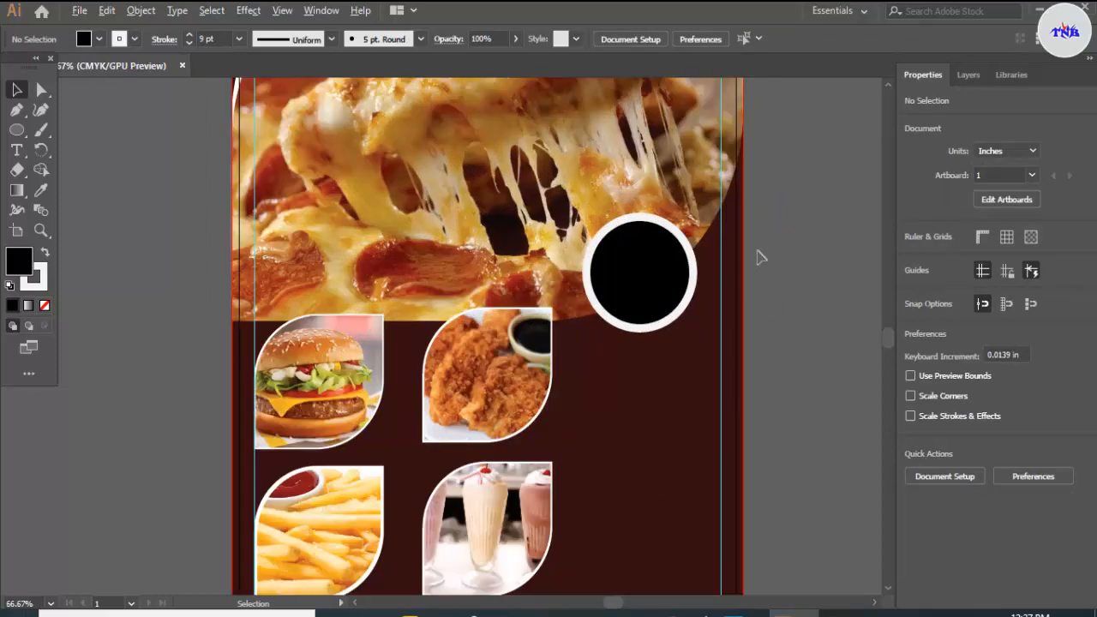
scroll(760, 257, up, 1)
scroll(760, 257, down, 2)
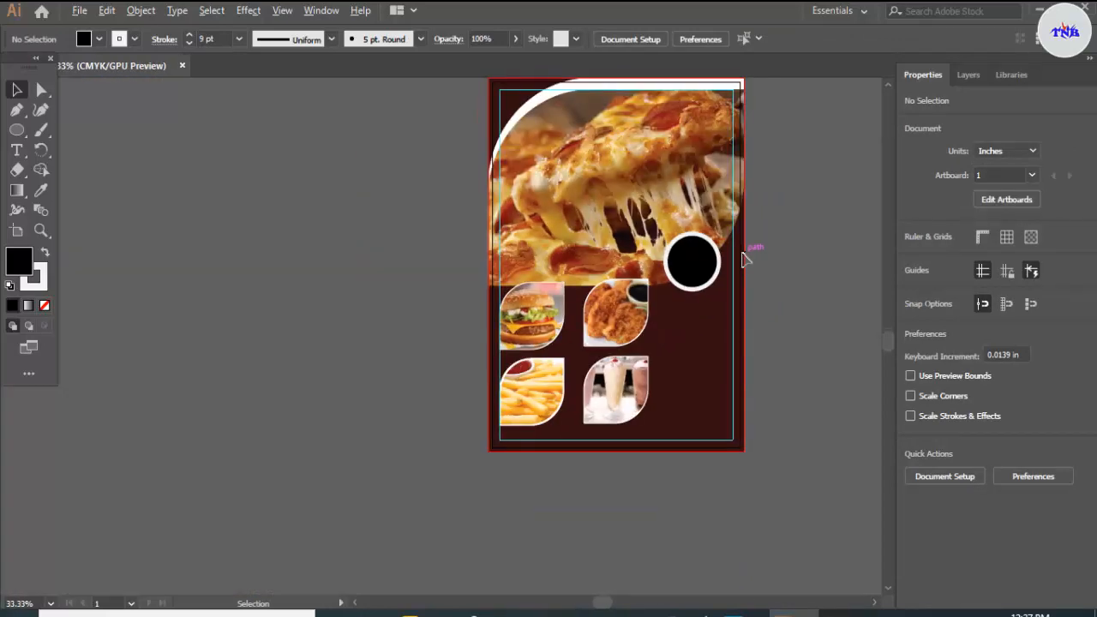
scroll(744, 259, up, 3)
scroll(744, 259, down, 3)
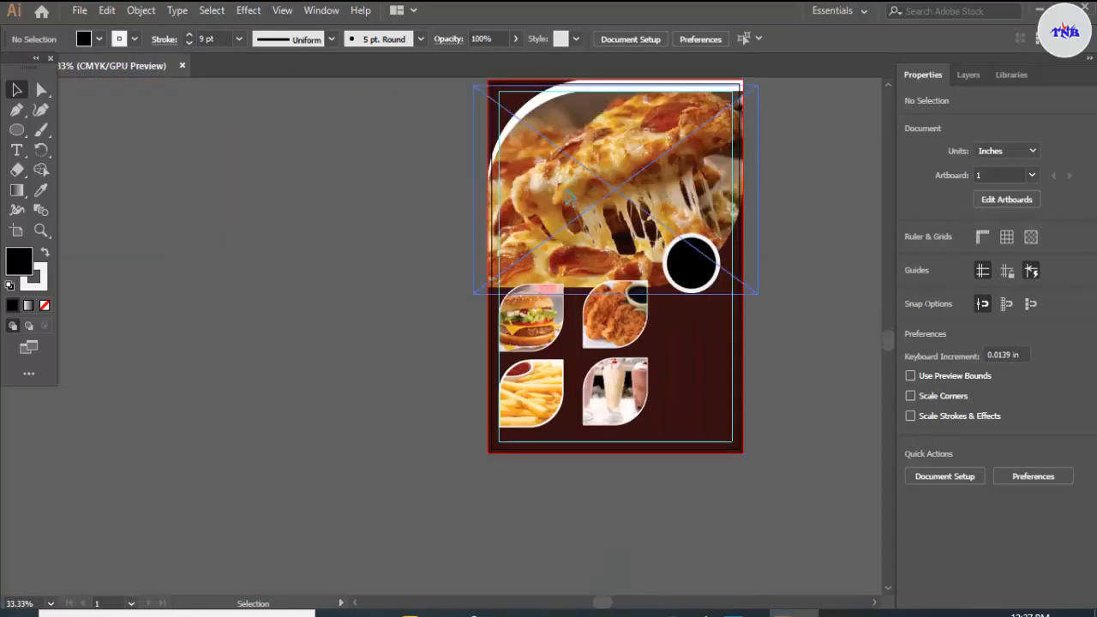
Step: Place the chef image logo.png in the upper-left corner of the artboard
scroll(562, 191, up, 2)
scroll(540, 165, up, 3)
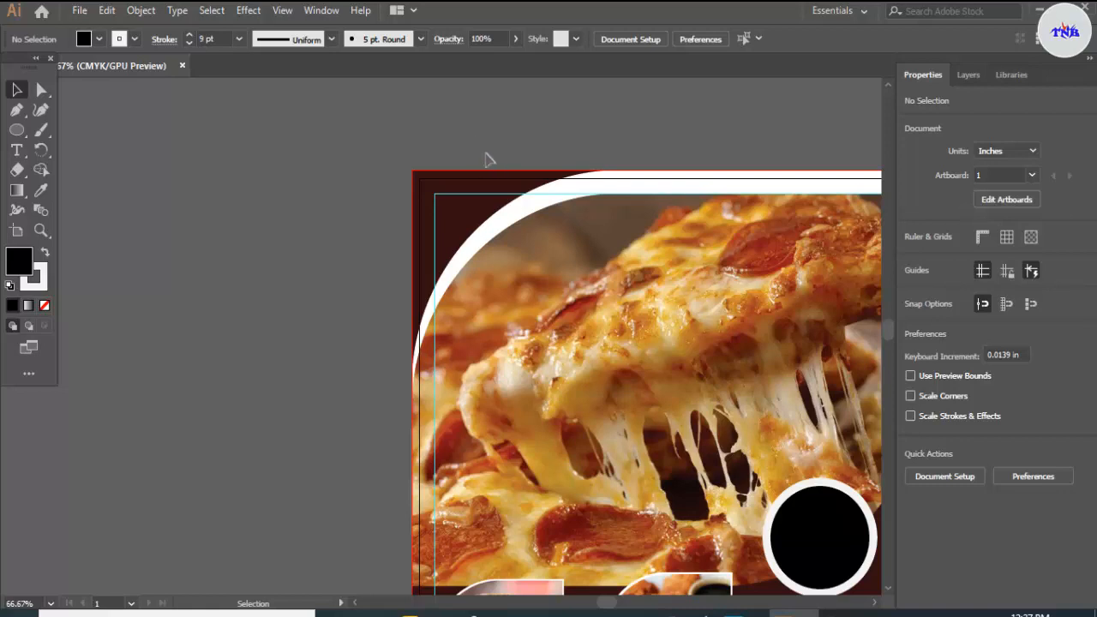
scroll(485, 159, up, 3)
scroll(438, 238, up, 3)
scroll(430, 233, down, 2)
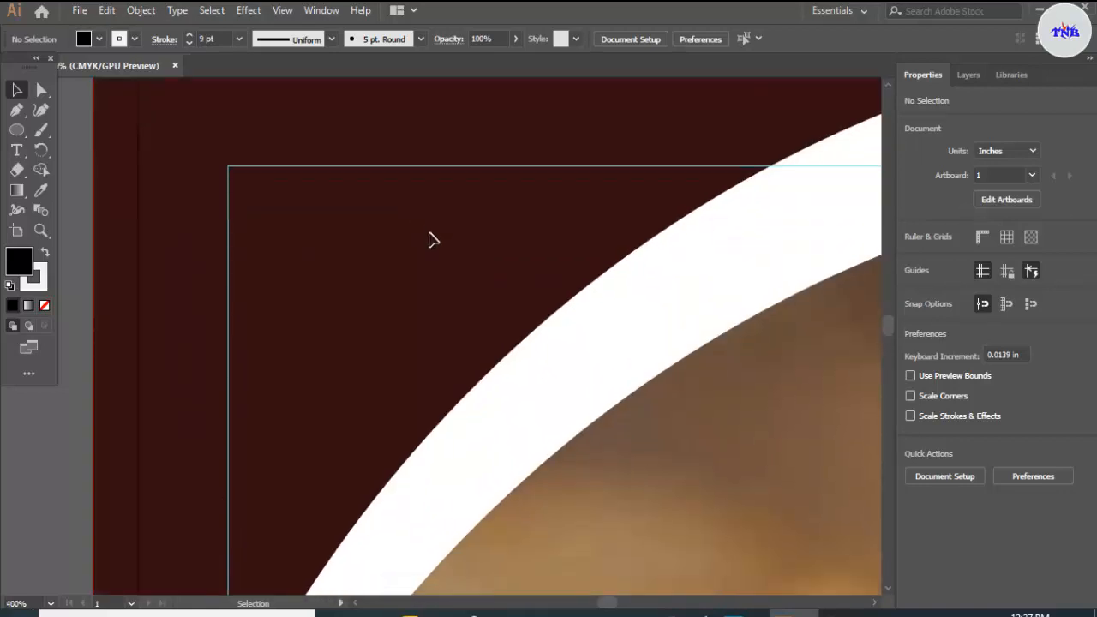
key(alt+Tab)
drag(530, 204, 394, 292)
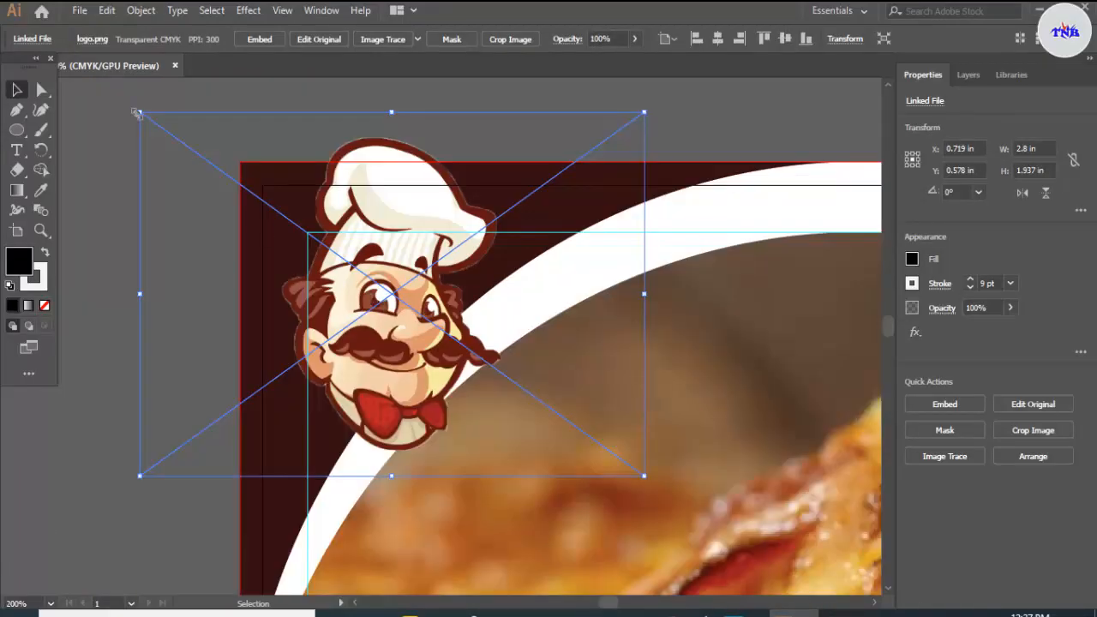
Step: Scale the chef logo down to about 0.772 by 0.534 in and position it near the artboard's upper-left margin guides
drag(137, 113, 309, 237)
scroll(325, 244, up, 3)
drag(472, 323, 370, 284)
scroll(441, 240, down, 2)
drag(413, 212, 447, 212)
scroll(445, 212, down, 4)
click(653, 121)
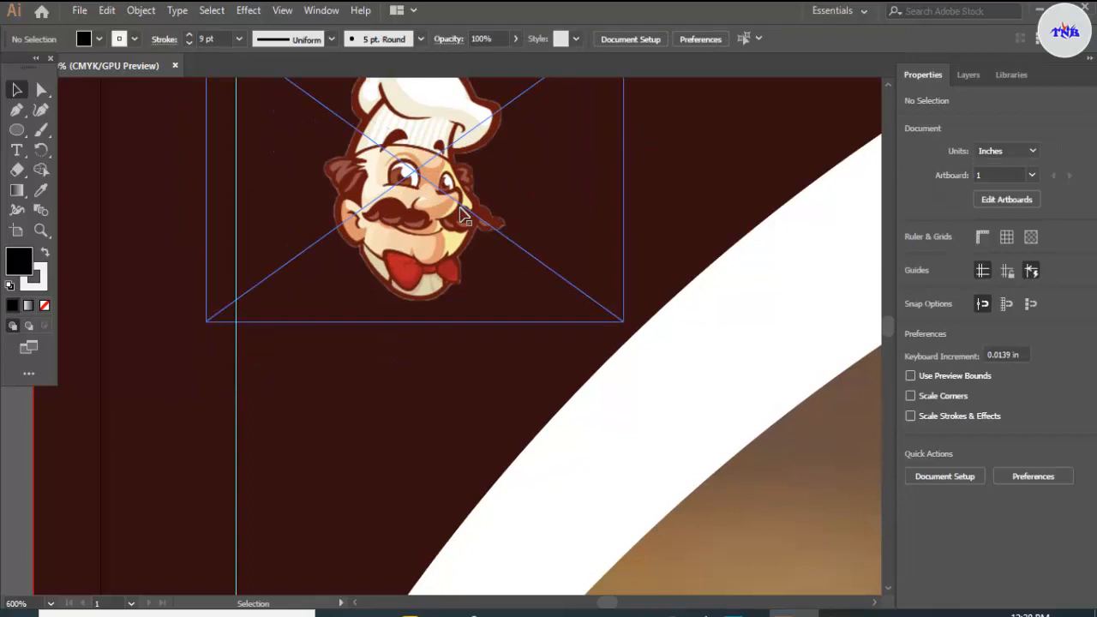
Step: Nudge the chef logo up to about Y 0.485 in, just inside the upper margin guide, and deselect it
scroll(462, 214, up, 3)
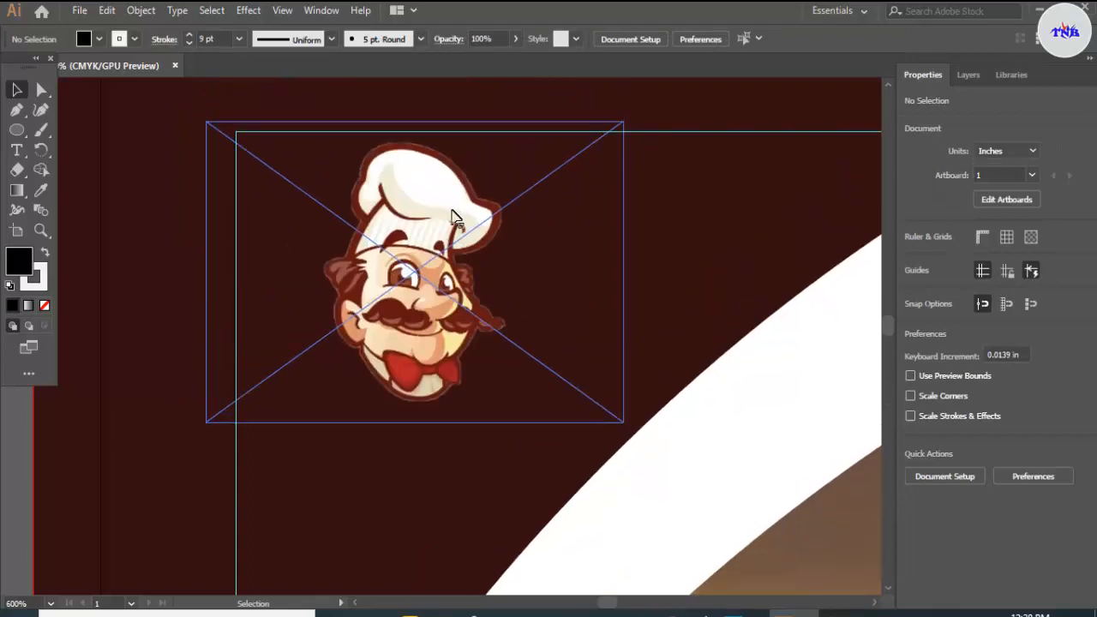
click(412, 181)
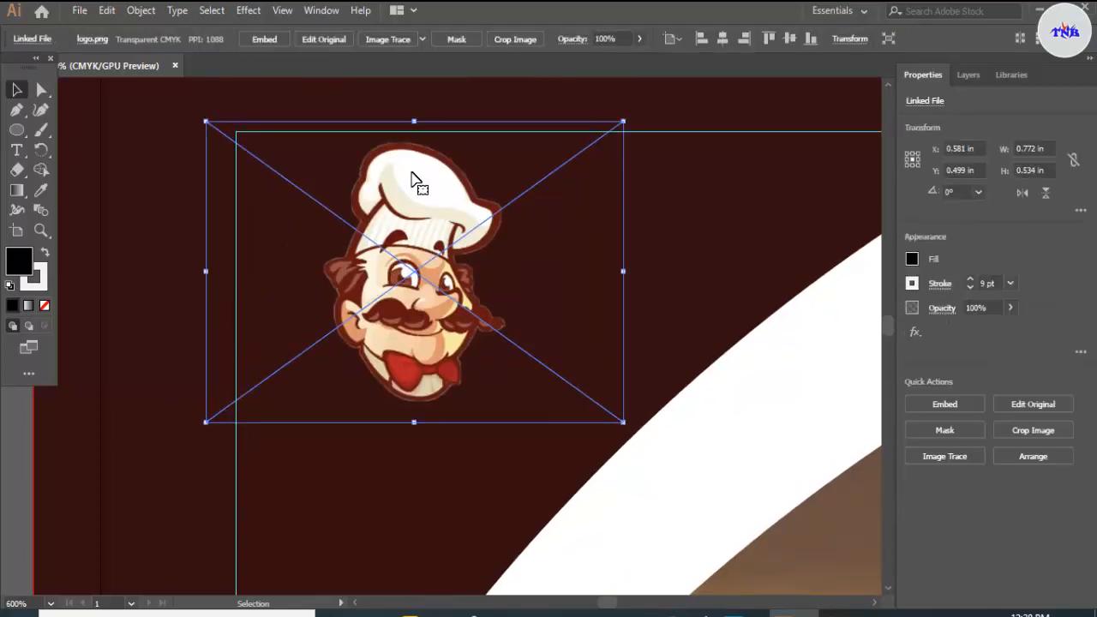
key(Up)
key(Up)
key(Down)
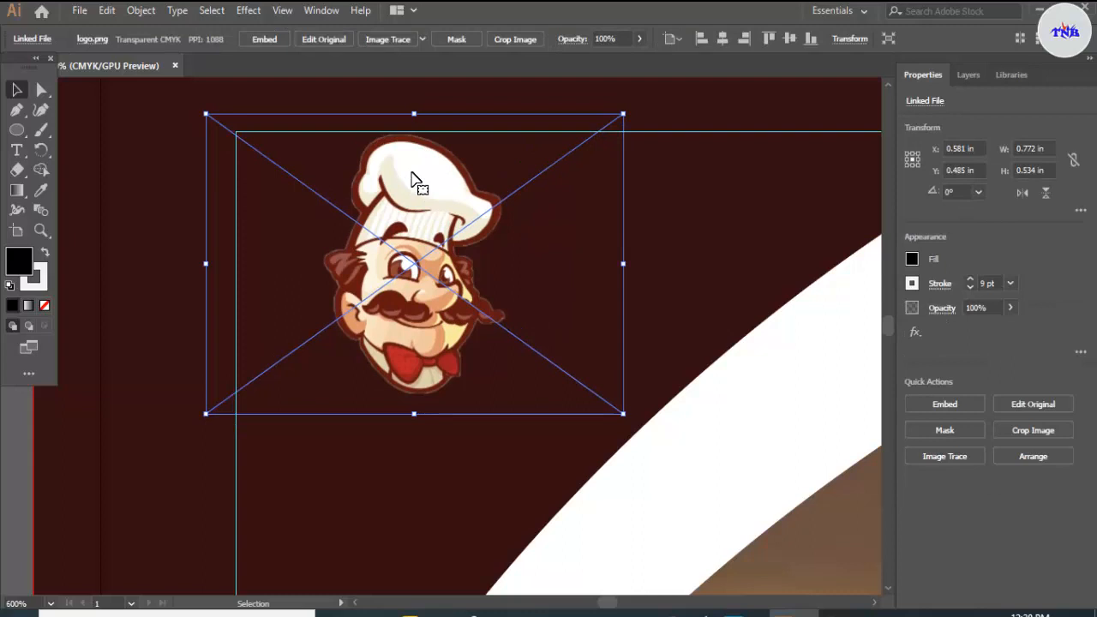
click(720, 223)
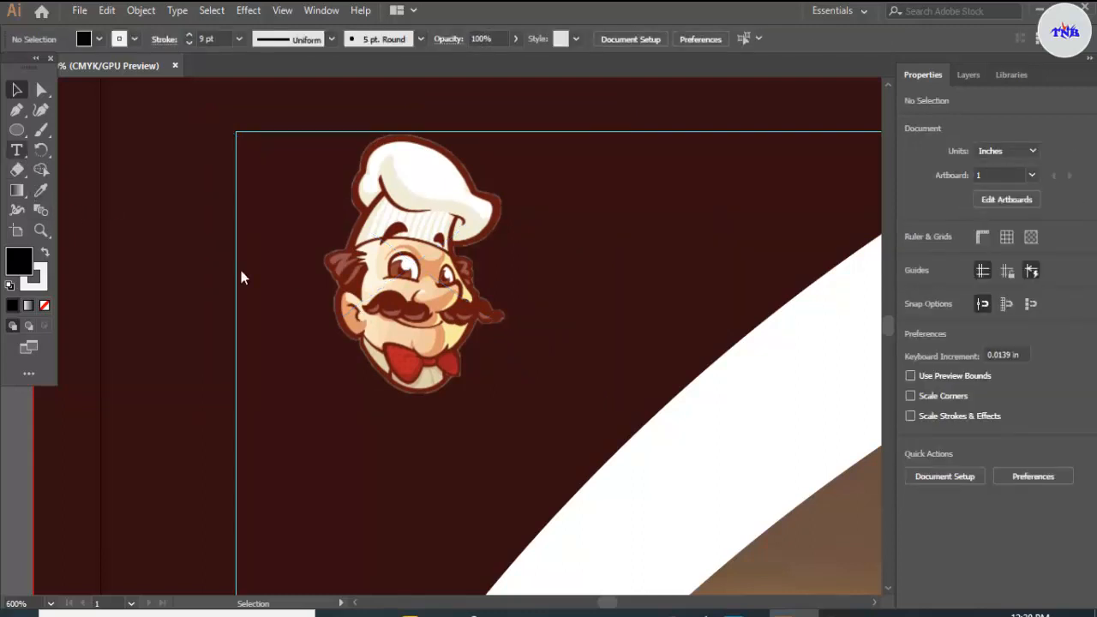
Step: Add the text LOGO NAME just below the chef logo
click(18, 151)
scroll(300, 350, down, 1)
click(314, 372)
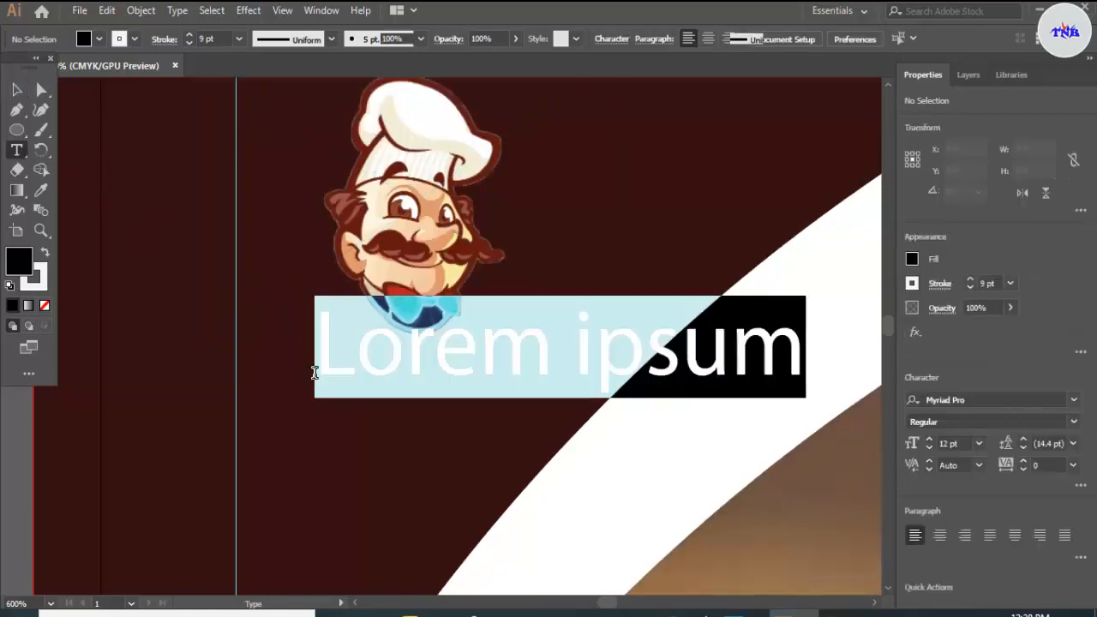
key(BackSpace)
text(L)
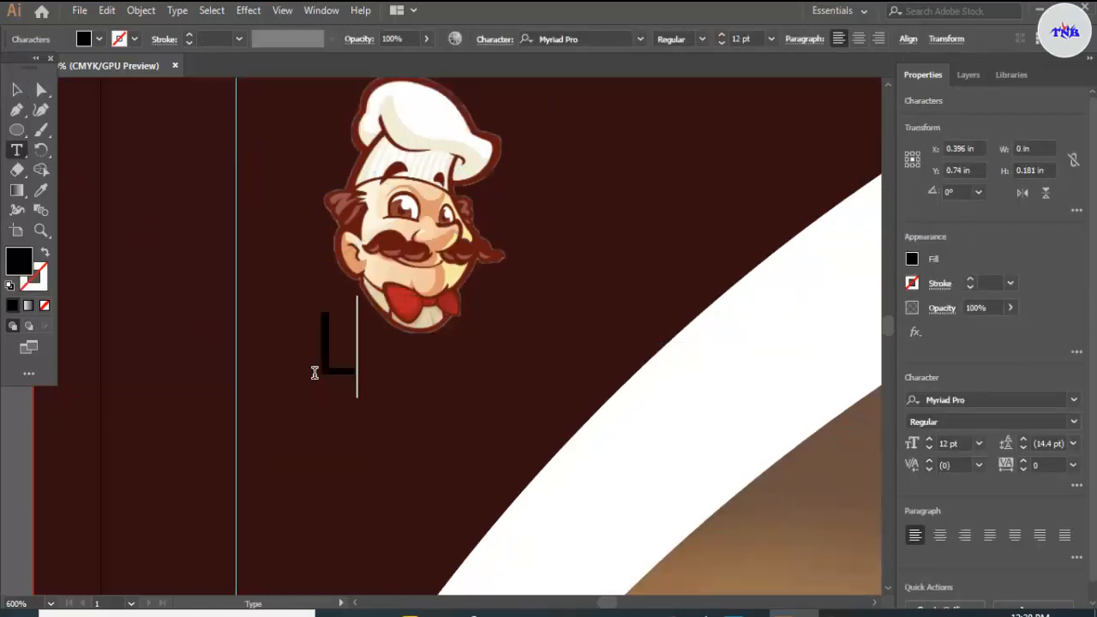
text(OGO NAME)
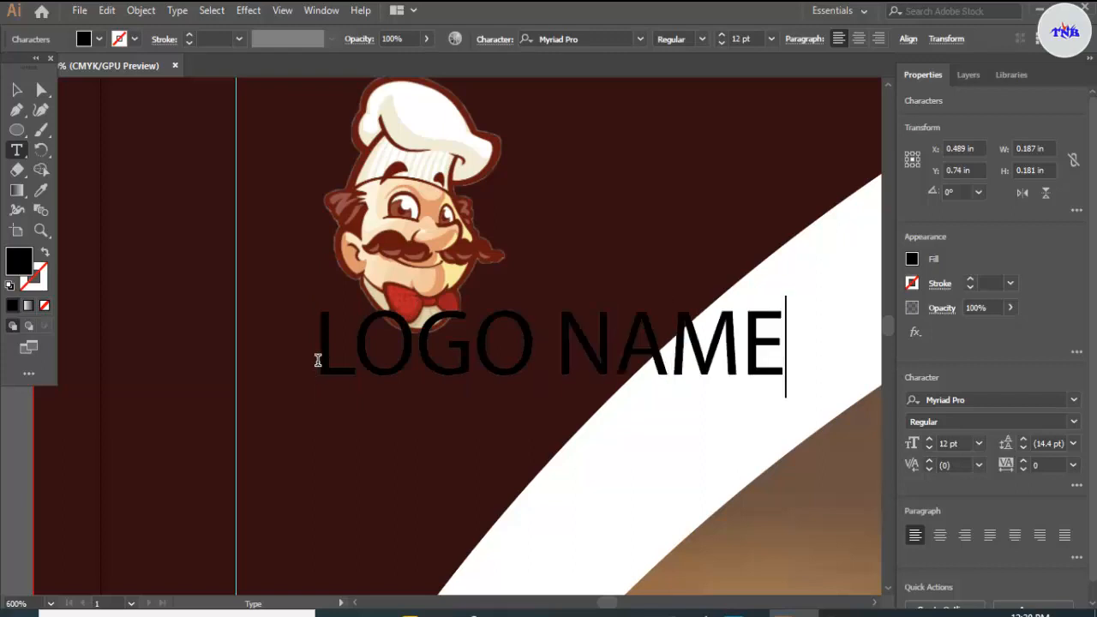
Step: Set the LOGO NAME text in Lato Bold
drag(317, 360, 787, 367)
click(641, 41)
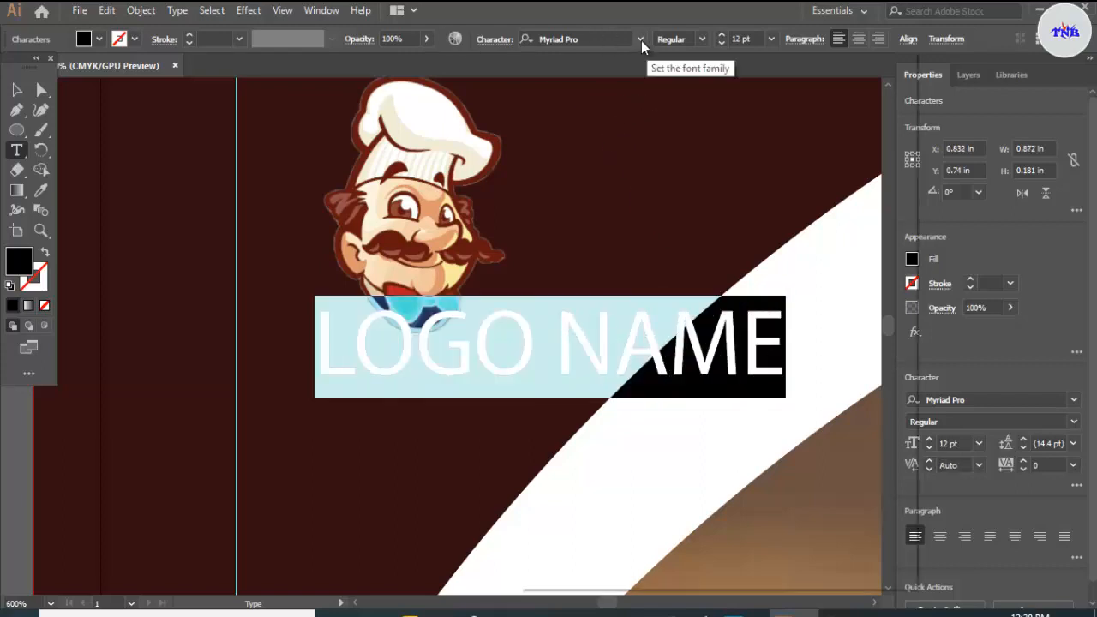
click(641, 40)
click(641, 41)
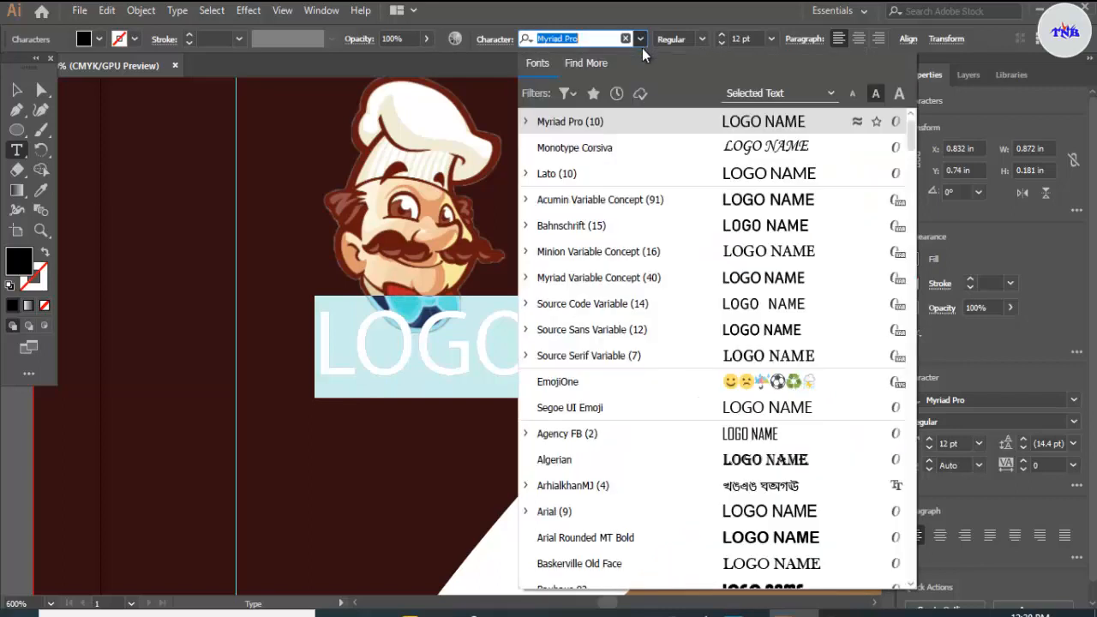
click(595, 169)
click(700, 40)
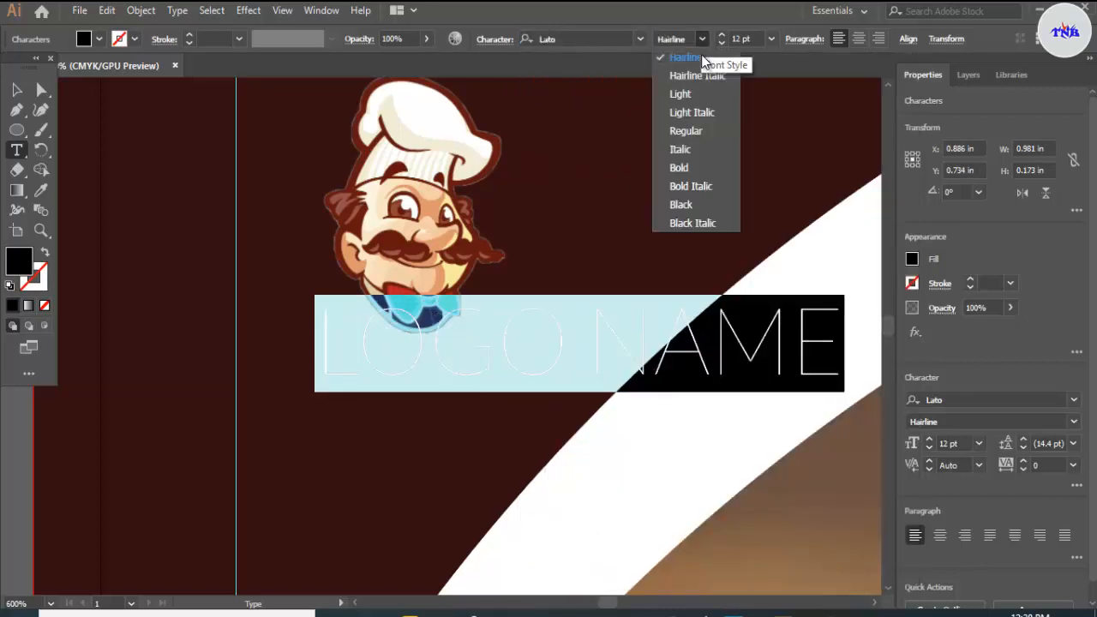
click(686, 167)
Step: Set the LOGO NAME text to 7 pt and fill it with a near-white swatch
click(772, 39)
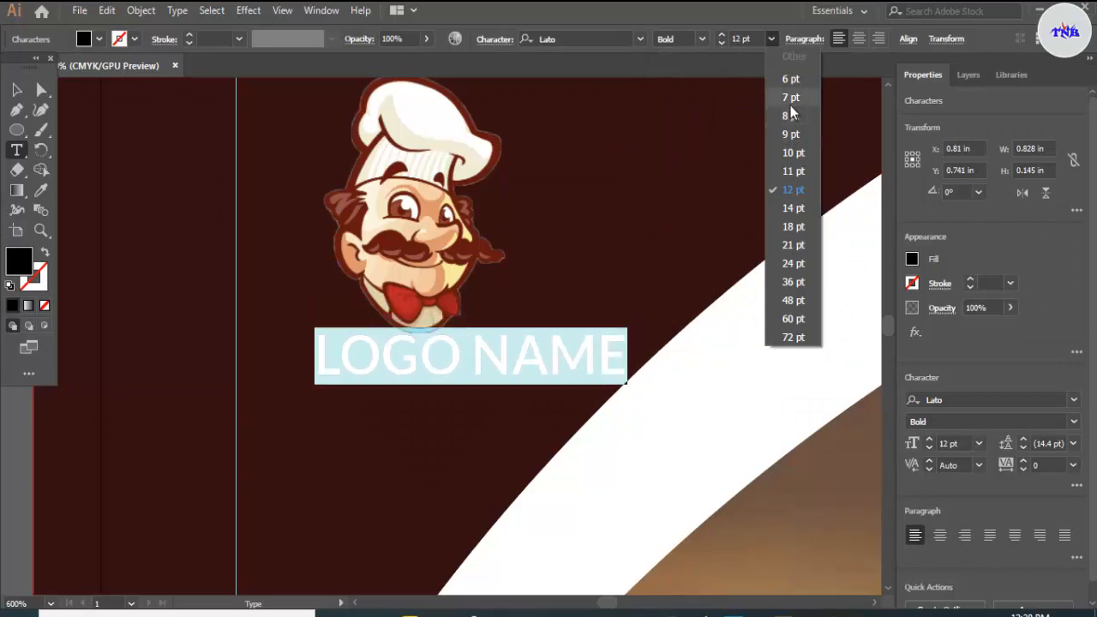
click(791, 103)
click(100, 40)
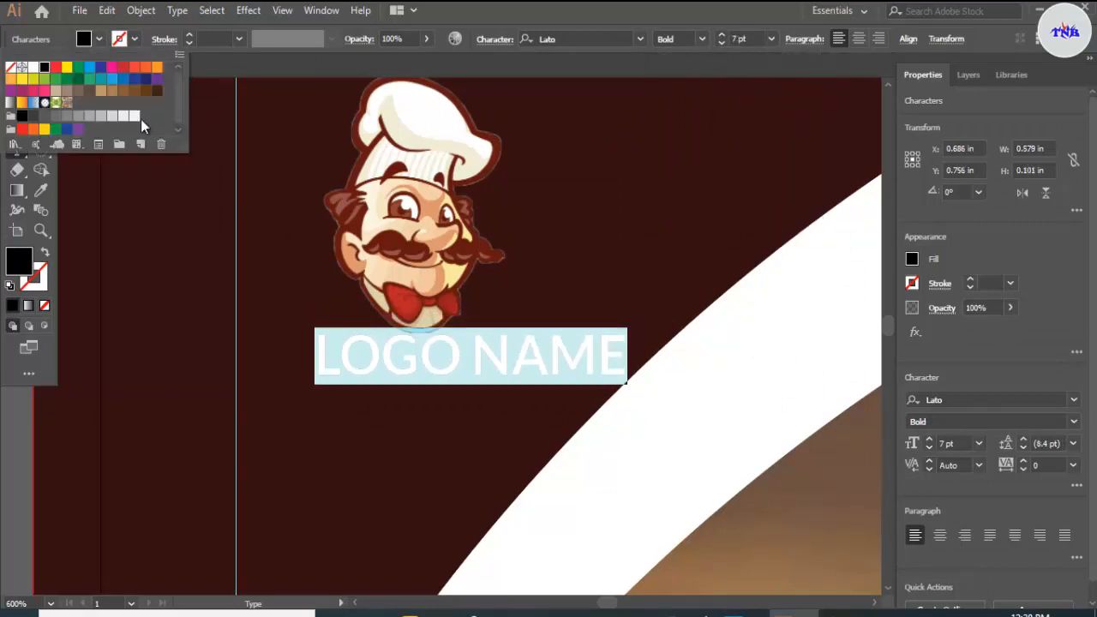
click(134, 116)
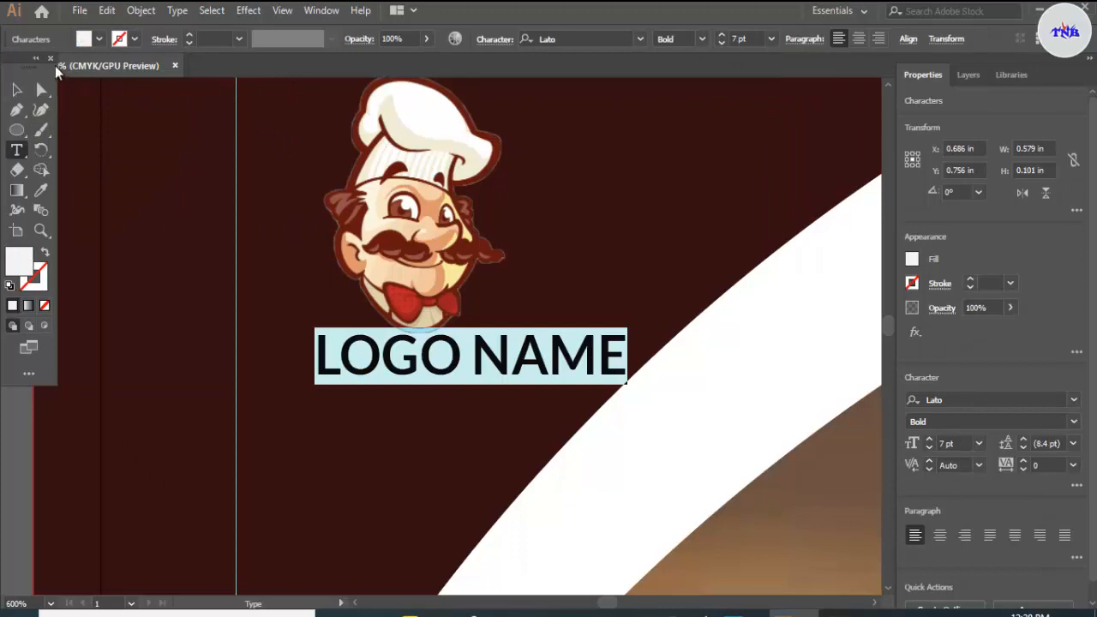
Step: Nudge the LOGO NAME text to about X 0.588 in, Y 0.797 in, centred below the chef logo, and deselect it
click(16, 89)
key(Left)
key(Left)
key(Left)
key(Left)
key(Left)
key(Left)
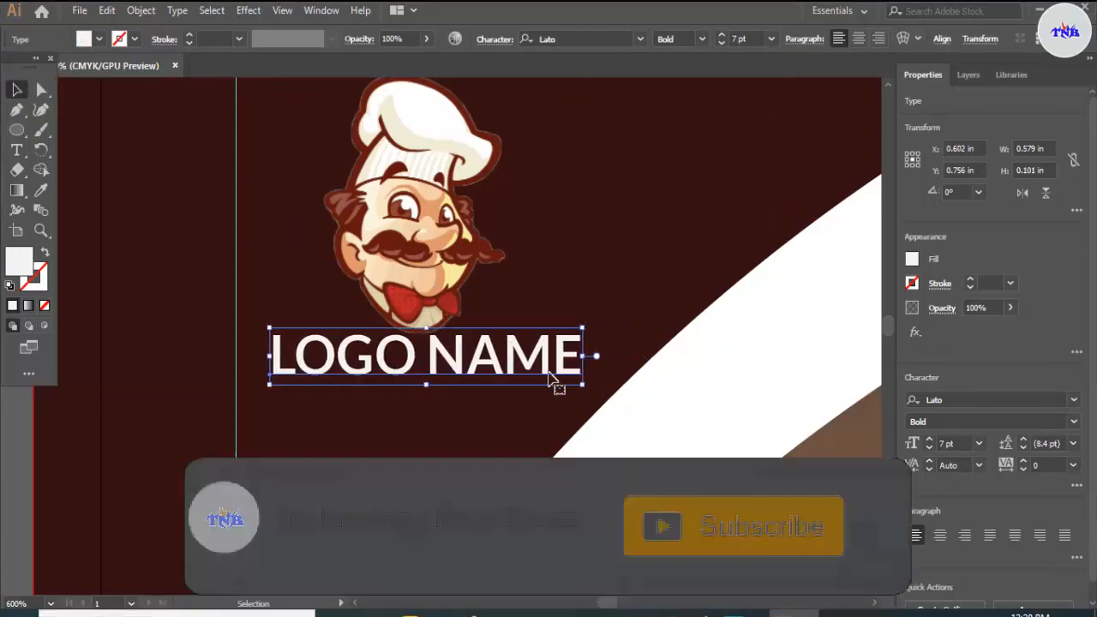
key(Down)
key(Down)
key(Left)
key(Down)
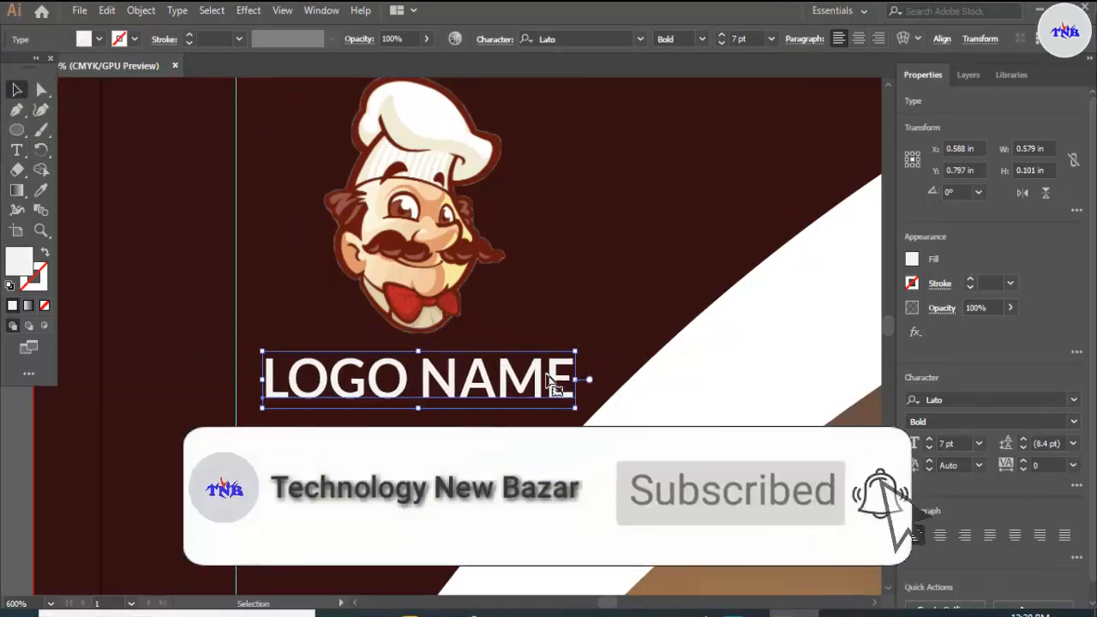
click(708, 171)
Step: Open the Bristle Brush Library from the brush libraries
scroll(635, 215, down, 5)
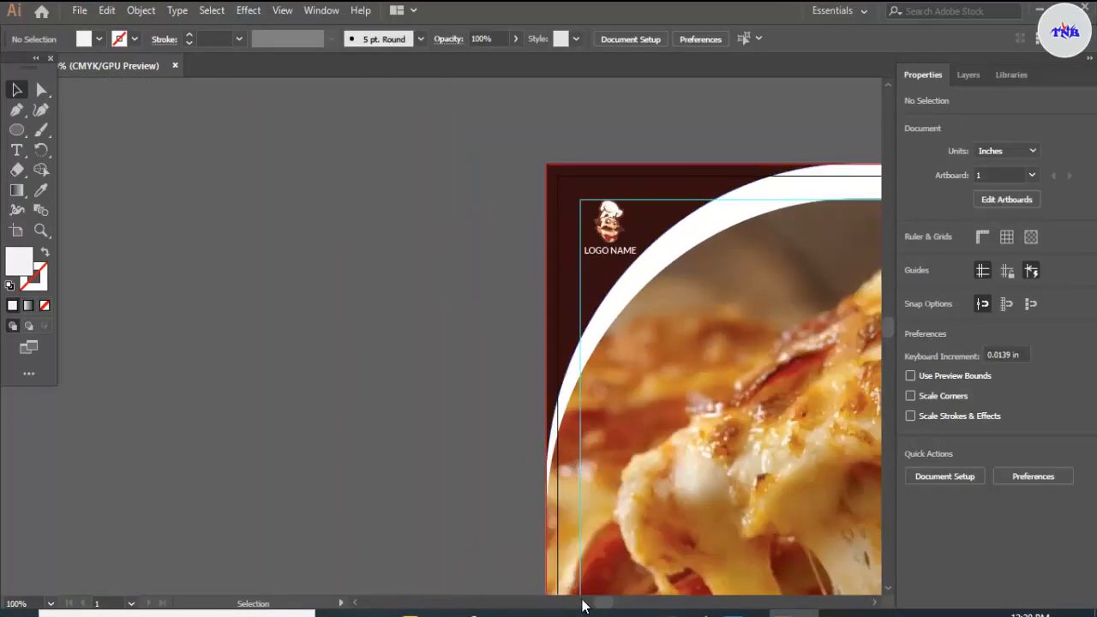
drag(602, 603, 618, 606)
scroll(526, 428, down, 5)
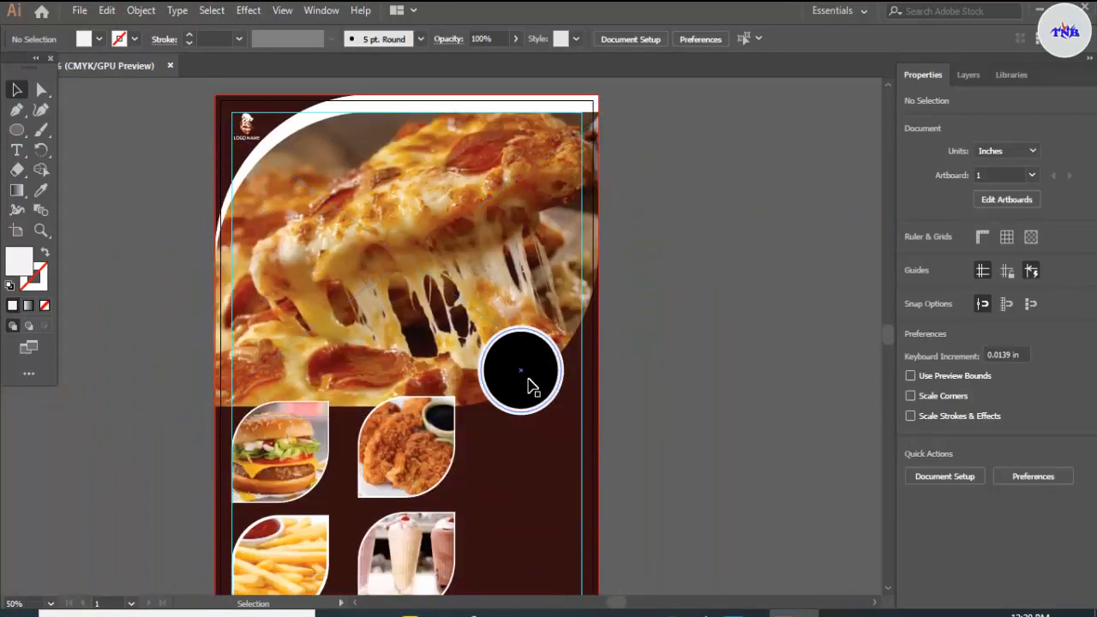
scroll(529, 385, down, 3)
scroll(565, 391, up, 2)
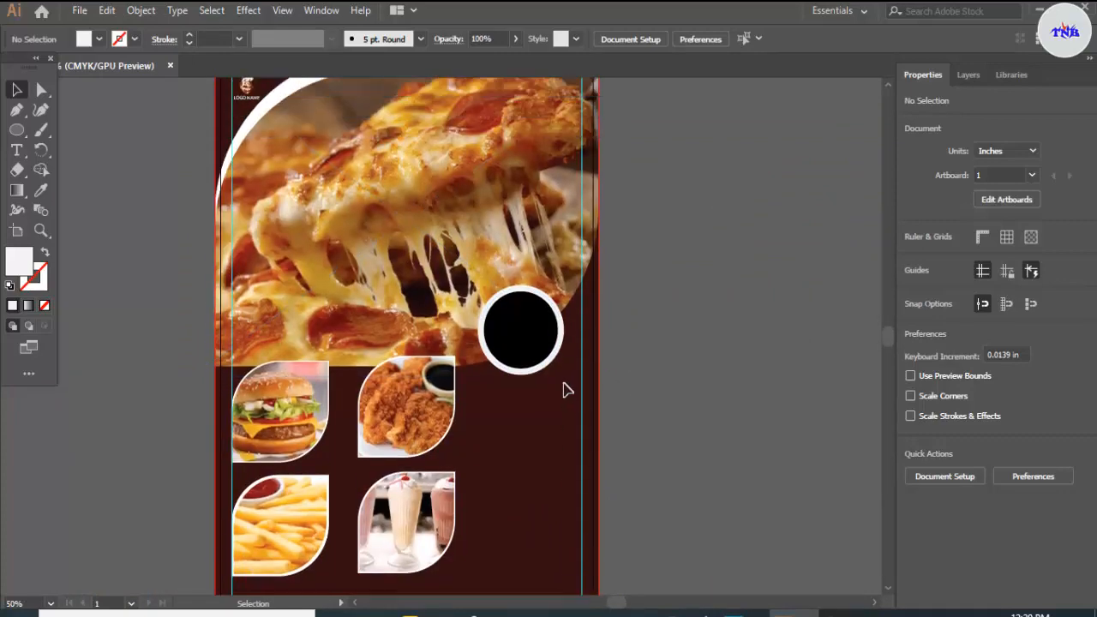
scroll(564, 390, up, 2)
scroll(678, 254, down, 4)
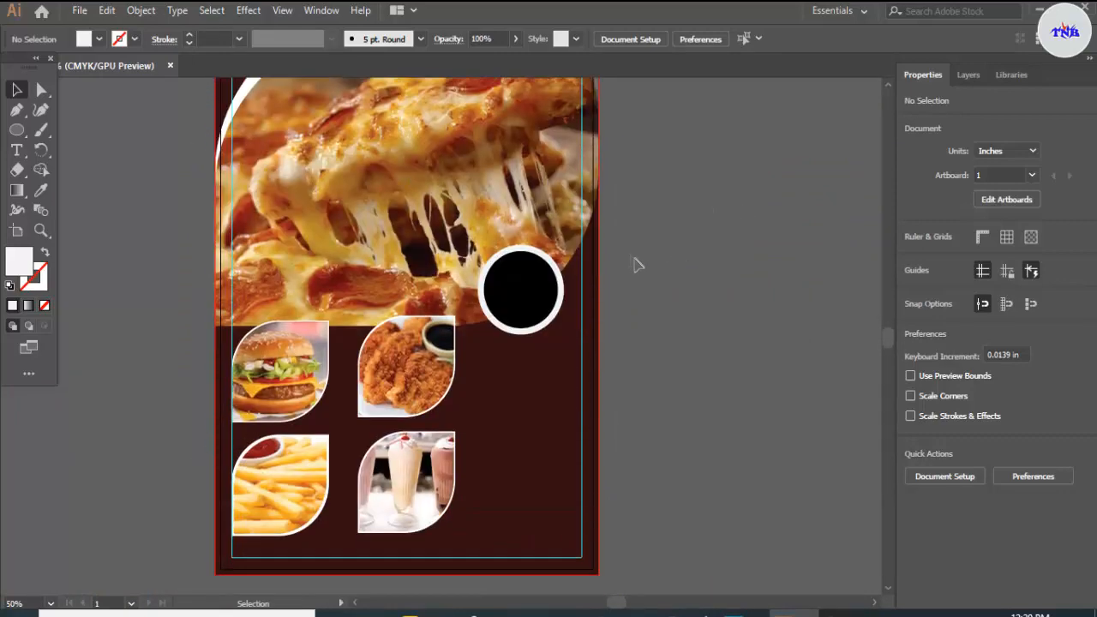
click(321, 11)
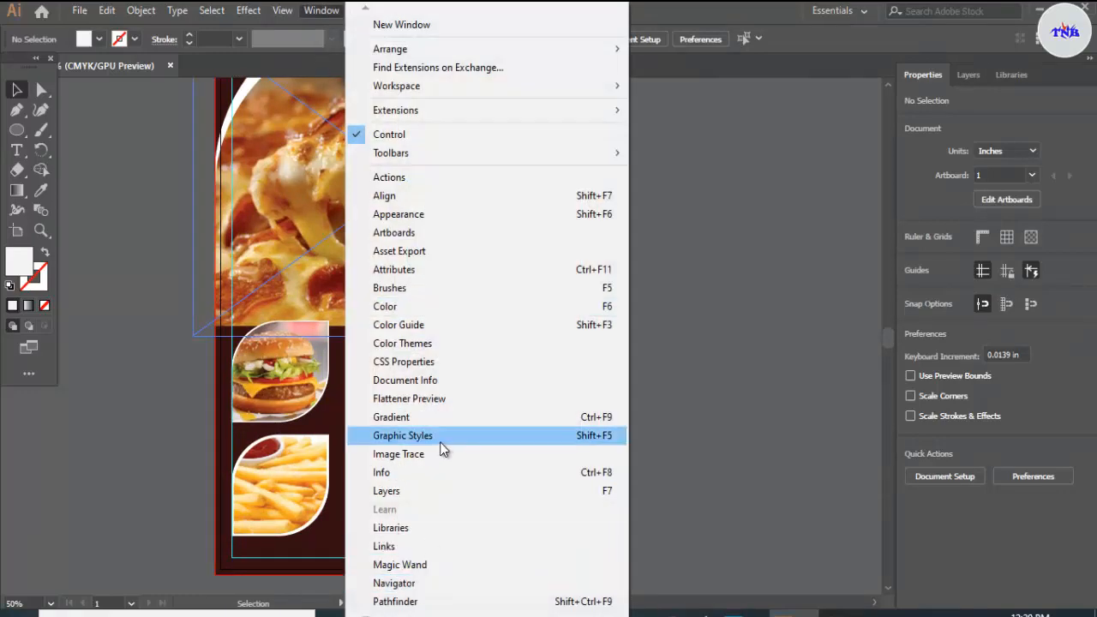
mouse_move(442, 615)
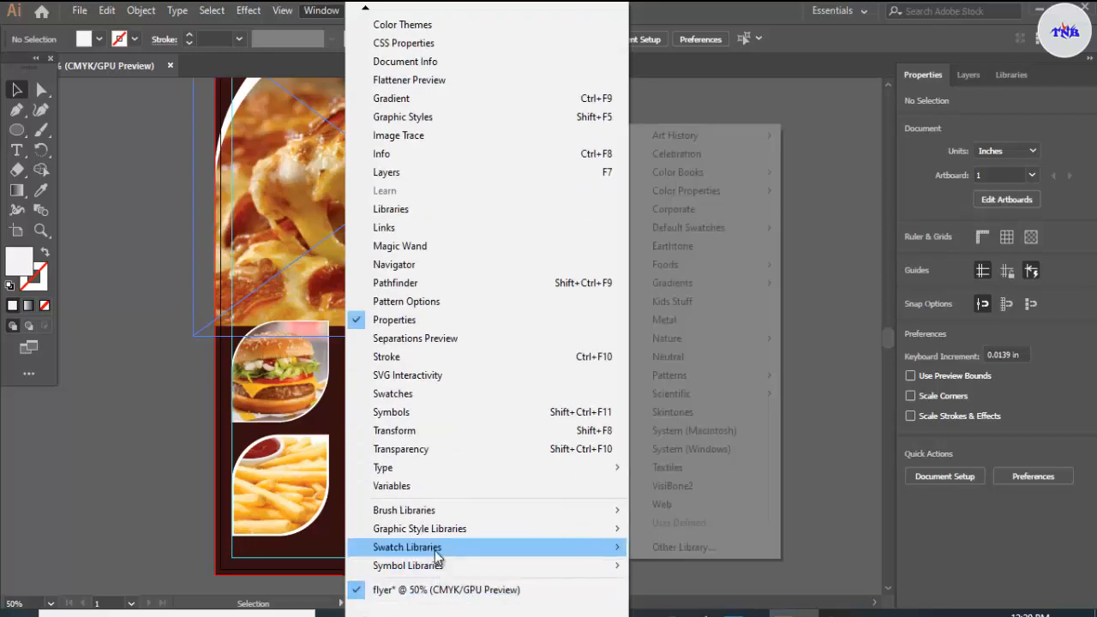
mouse_move(430, 569)
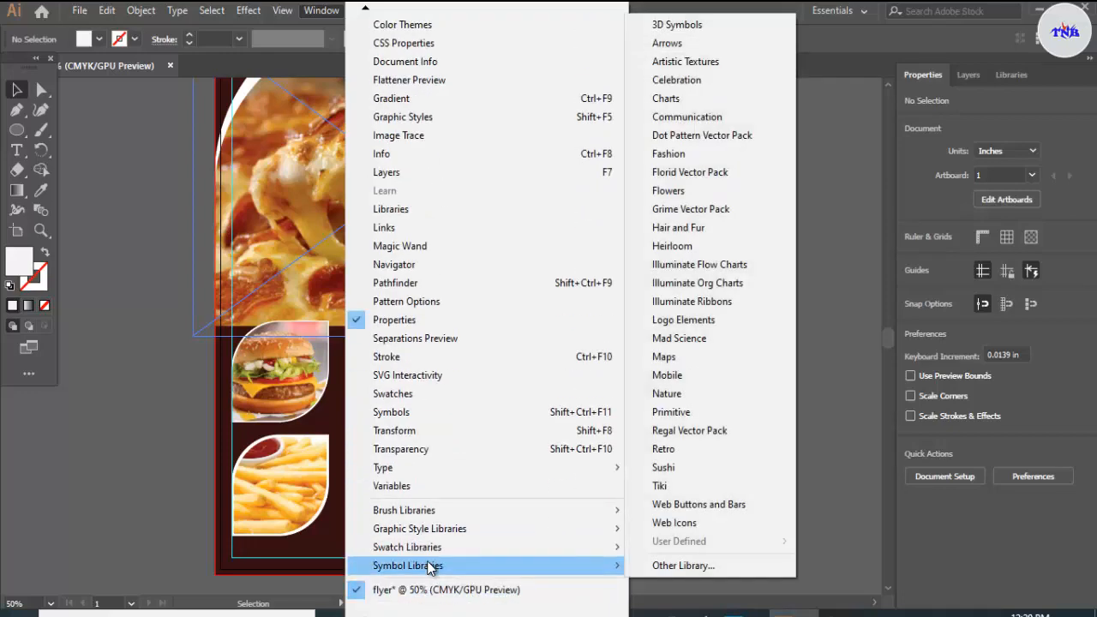
mouse_move(448, 511)
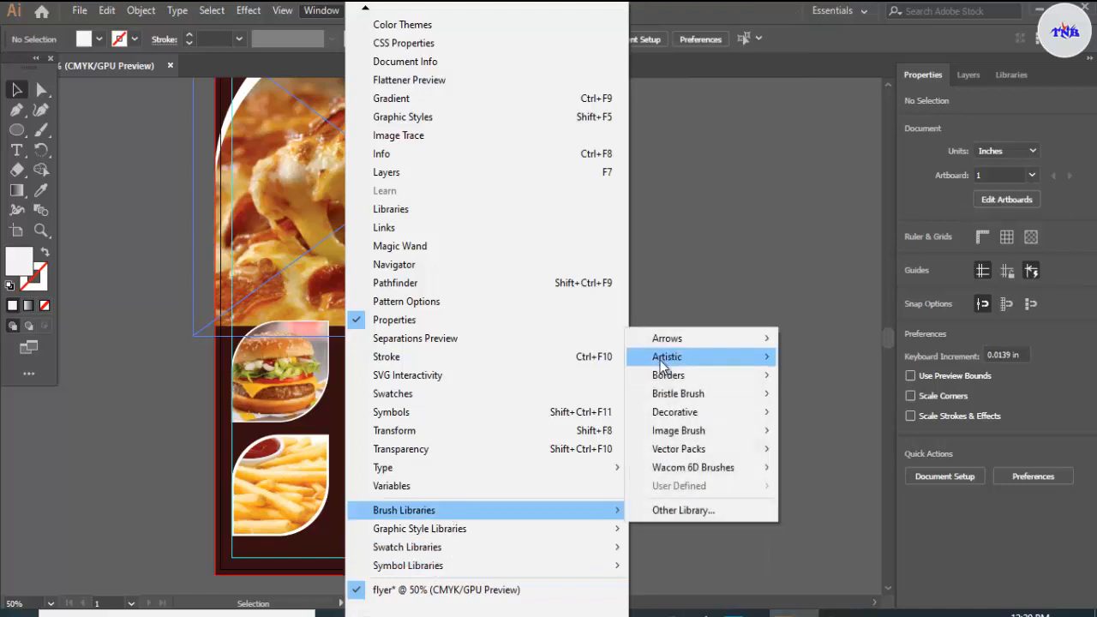
mouse_move(672, 345)
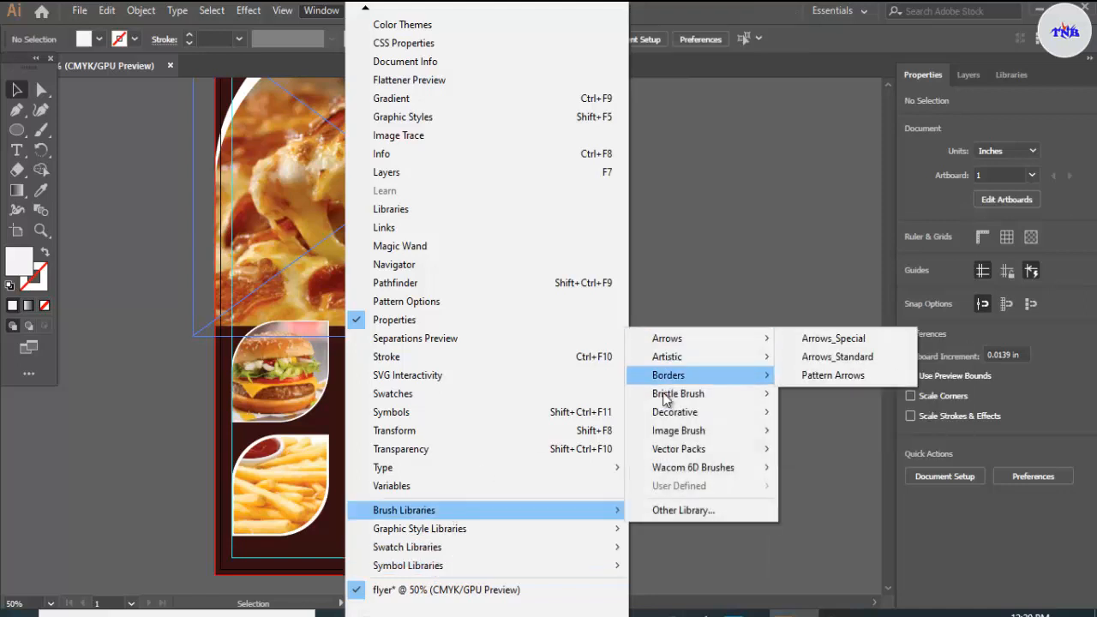
mouse_move(673, 394)
click(808, 393)
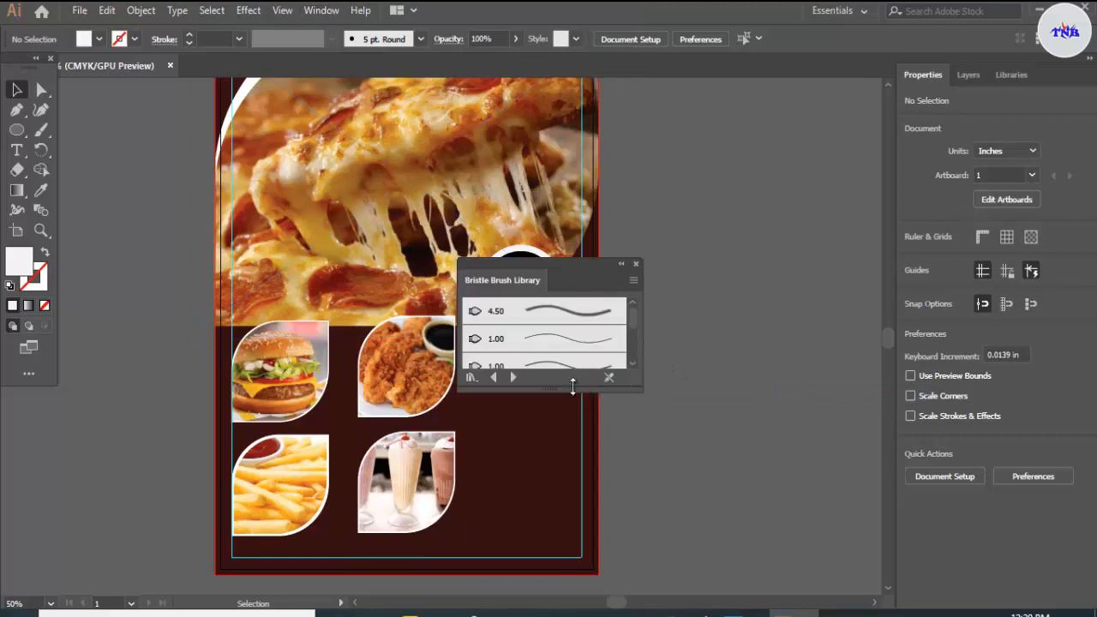
Step: Switch to the Decorative_Banners and Seals brush library and place its white arched banner below the black circle badge
click(514, 482)
scroll(576, 399, down, 5)
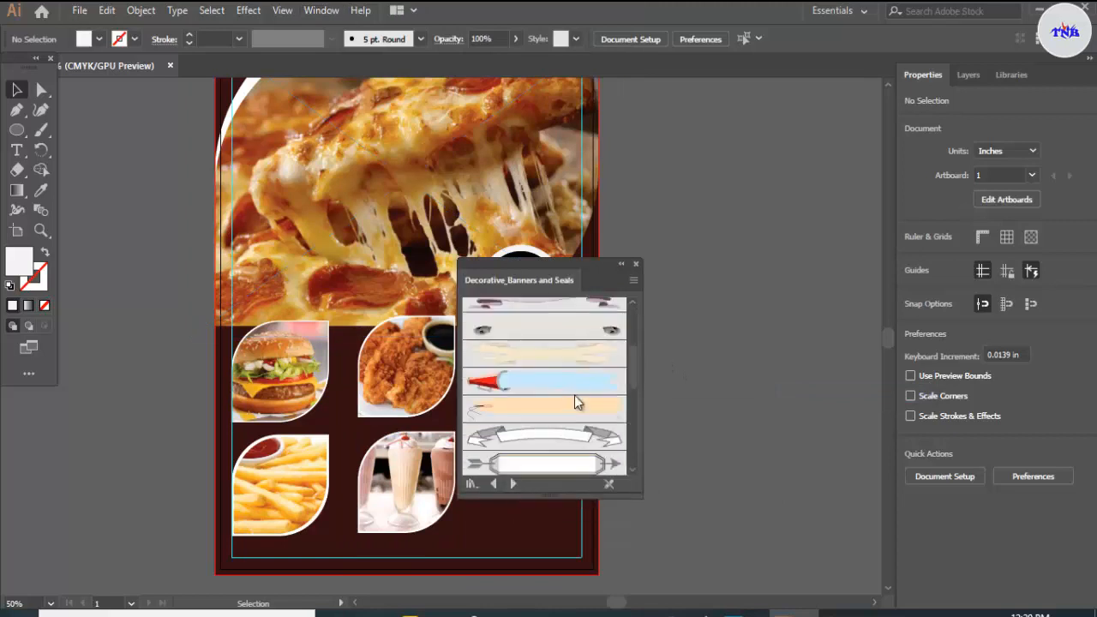
scroll(573, 402, down, 3)
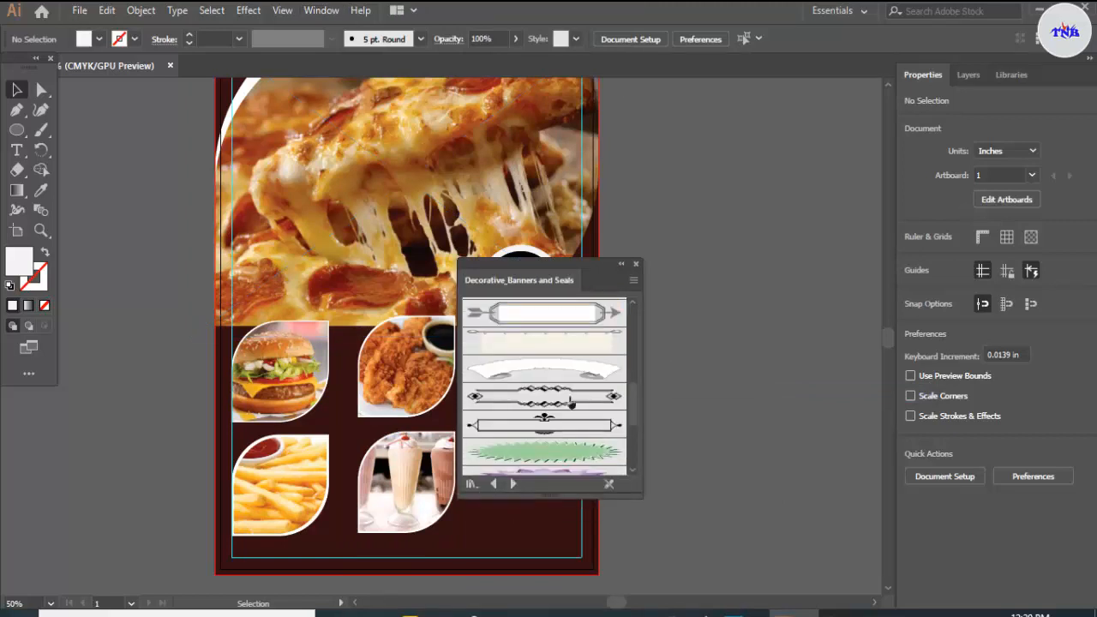
scroll(571, 403, up, 2)
drag(561, 416, 500, 361)
click(636, 264)
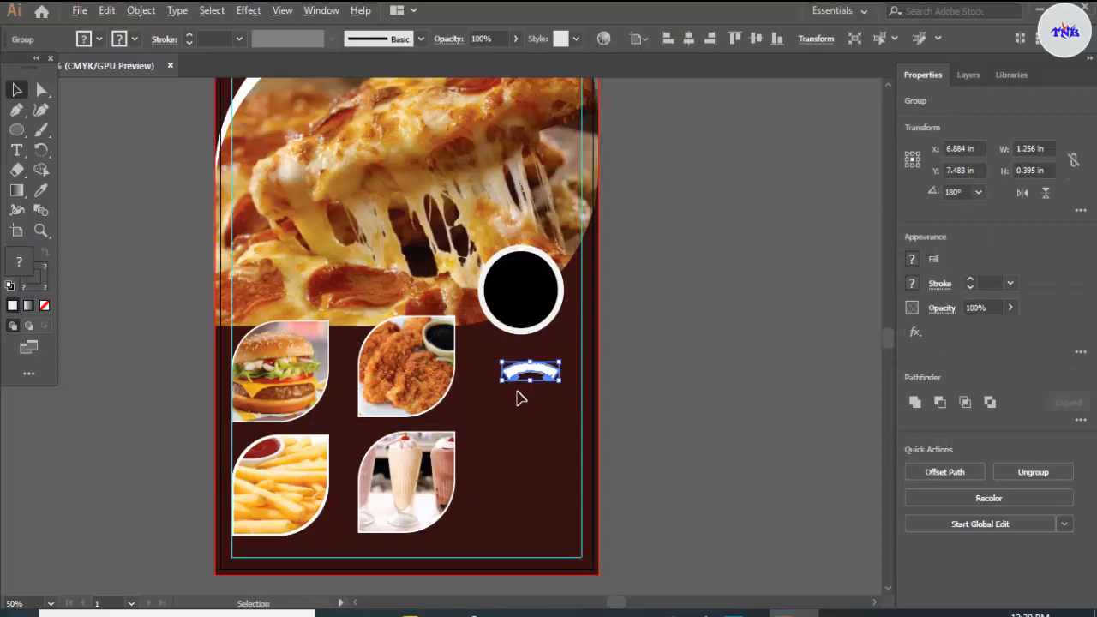
Step: Enlarge the arched banner to about 1.777 by 0.559 in and move it to about X 6.612 in, Y 7.216 in
scroll(519, 399, up, 4)
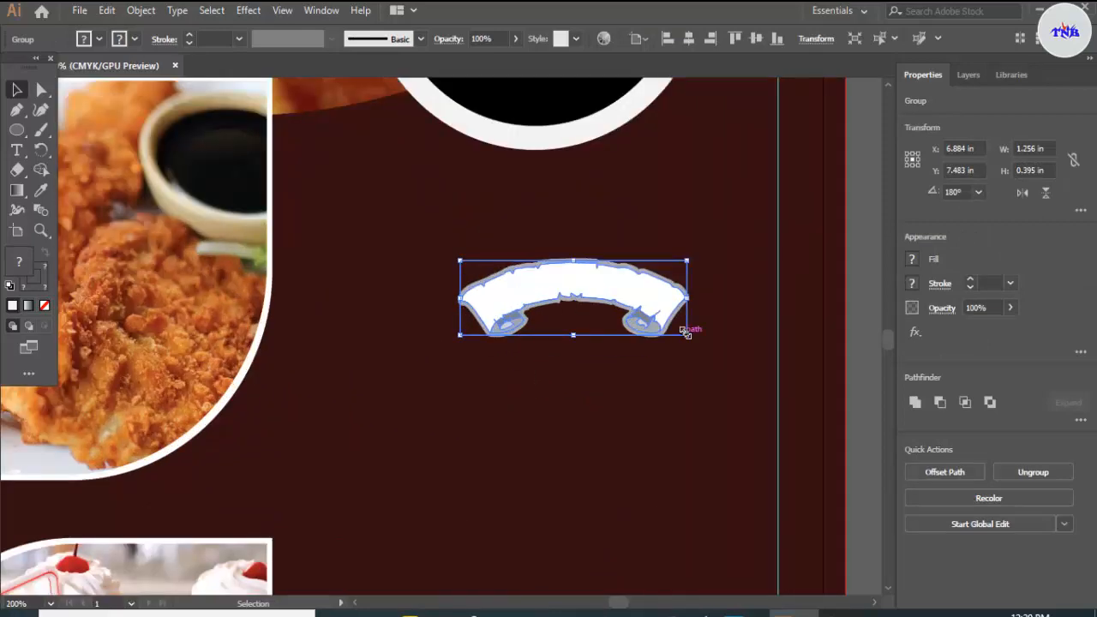
drag(685, 333, 732, 382)
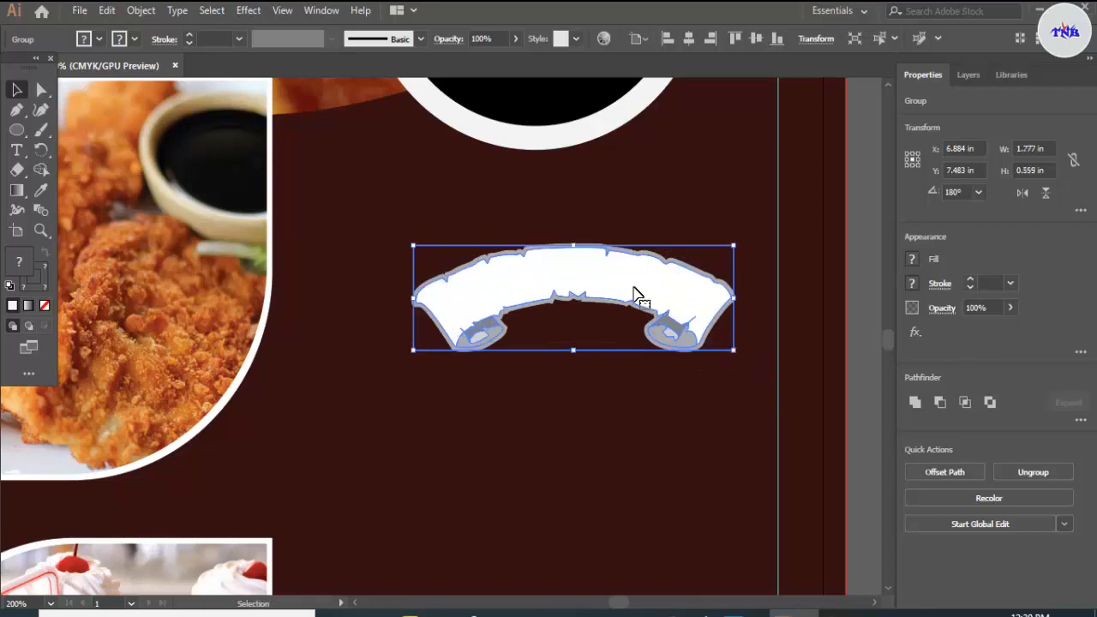
drag(635, 294, 588, 219)
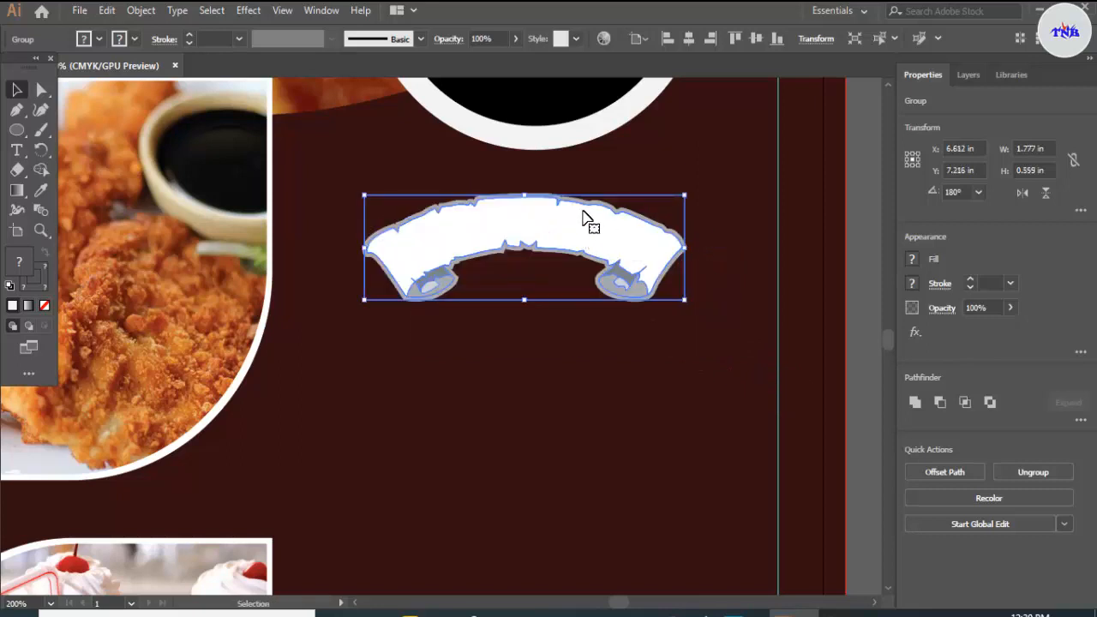
Step: Expand the arched banner into plain shapes and fill the whole group with orange
click(144, 11)
click(229, 185)
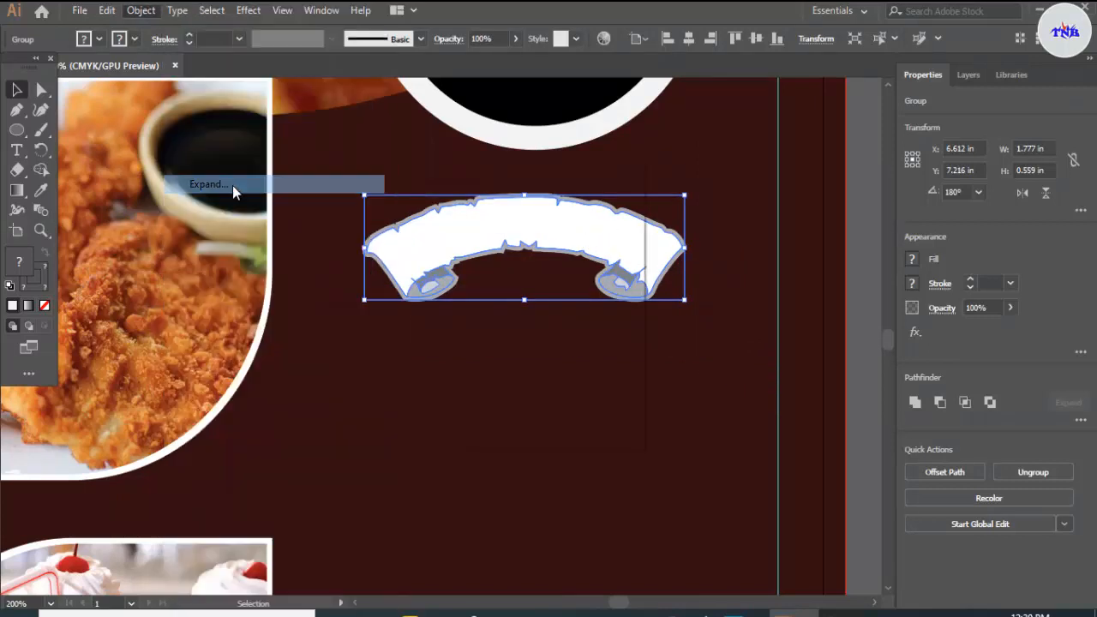
click(537, 416)
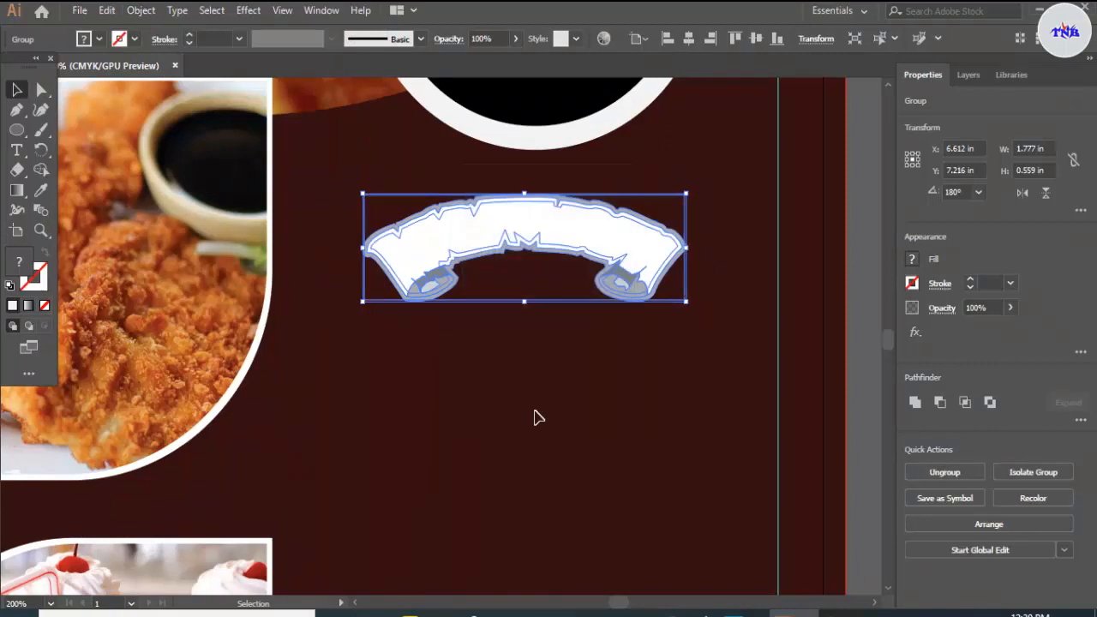
click(100, 39)
click(156, 68)
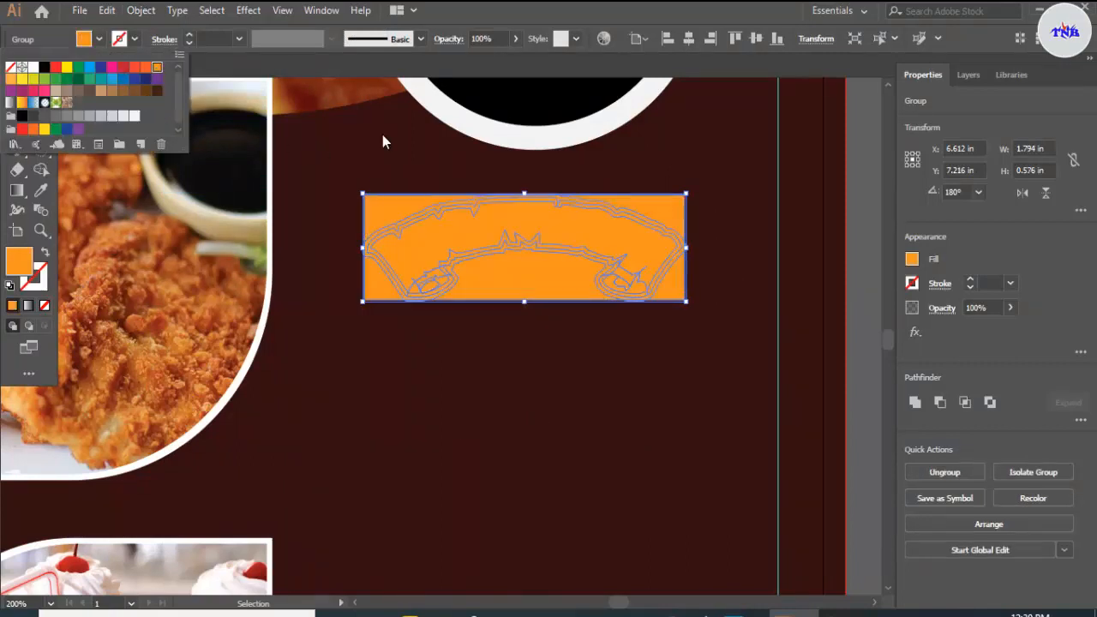
Step: Ungroup the orange banner artwork repeatedly until no nested groups remain
click(142, 10)
click(220, 88)
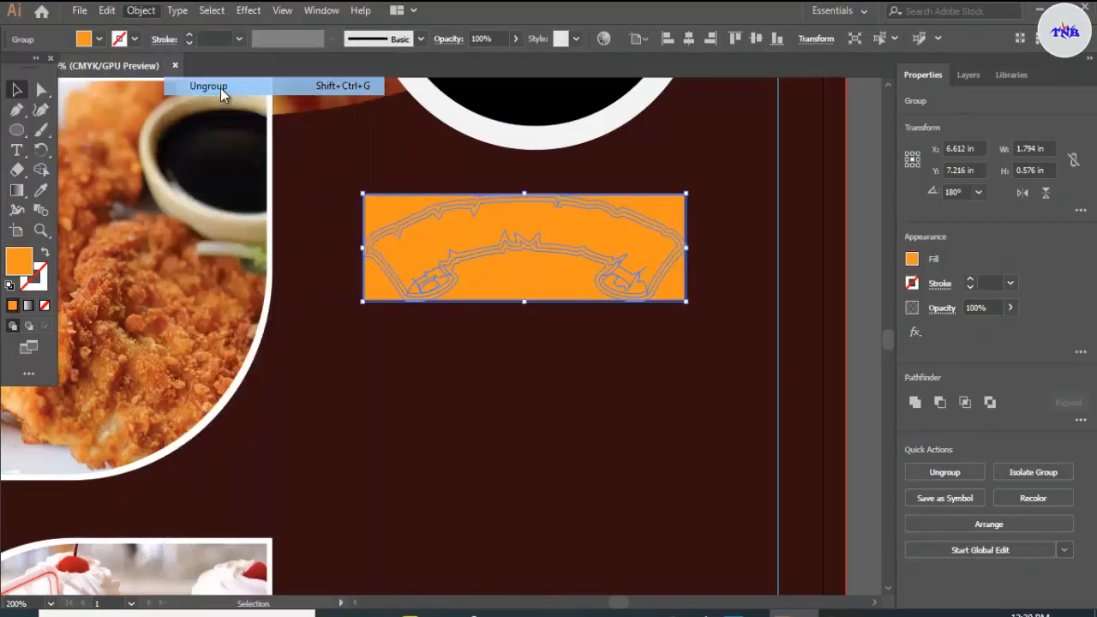
click(141, 10)
click(197, 83)
click(141, 10)
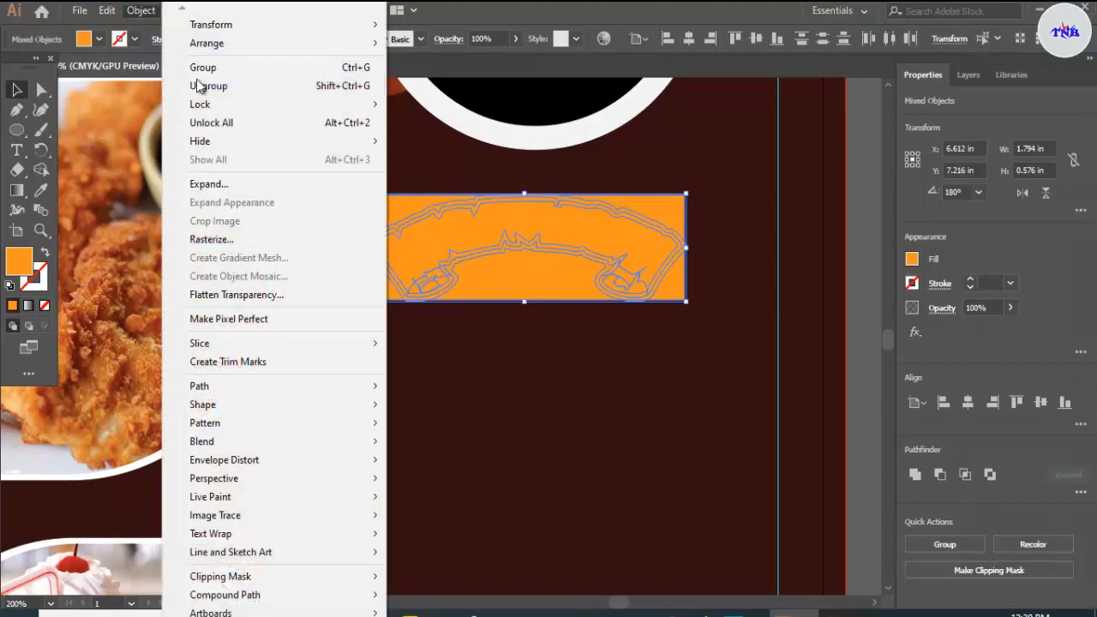
click(196, 83)
click(142, 10)
click(196, 86)
click(142, 10)
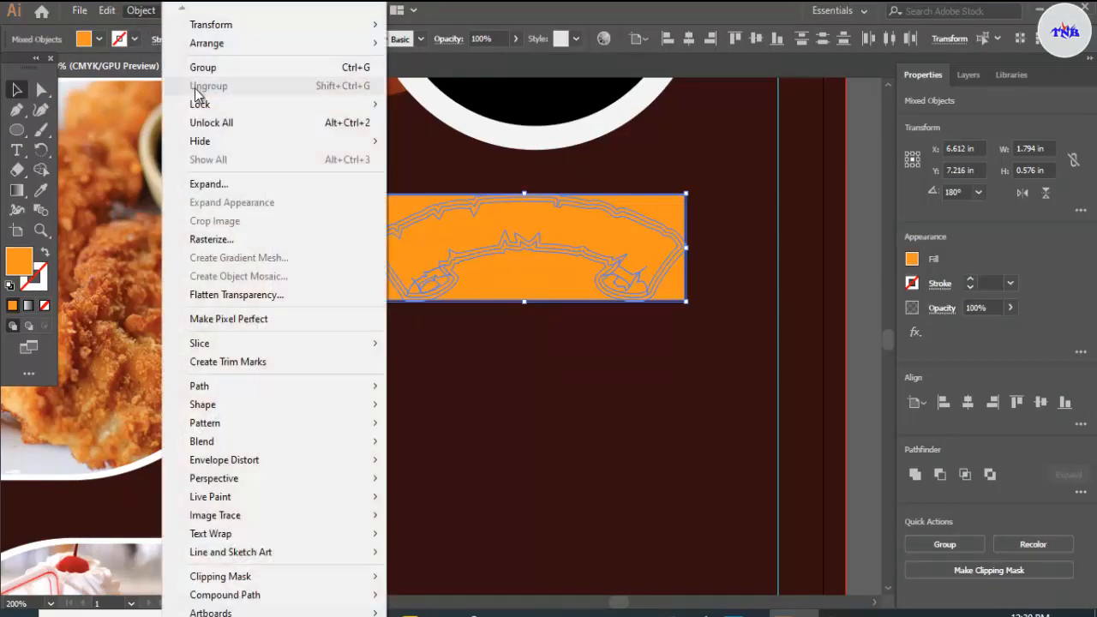
Step: Delete the orange bounding rectangle around the arched banner
click(698, 216)
click(680, 228)
key(Delete)
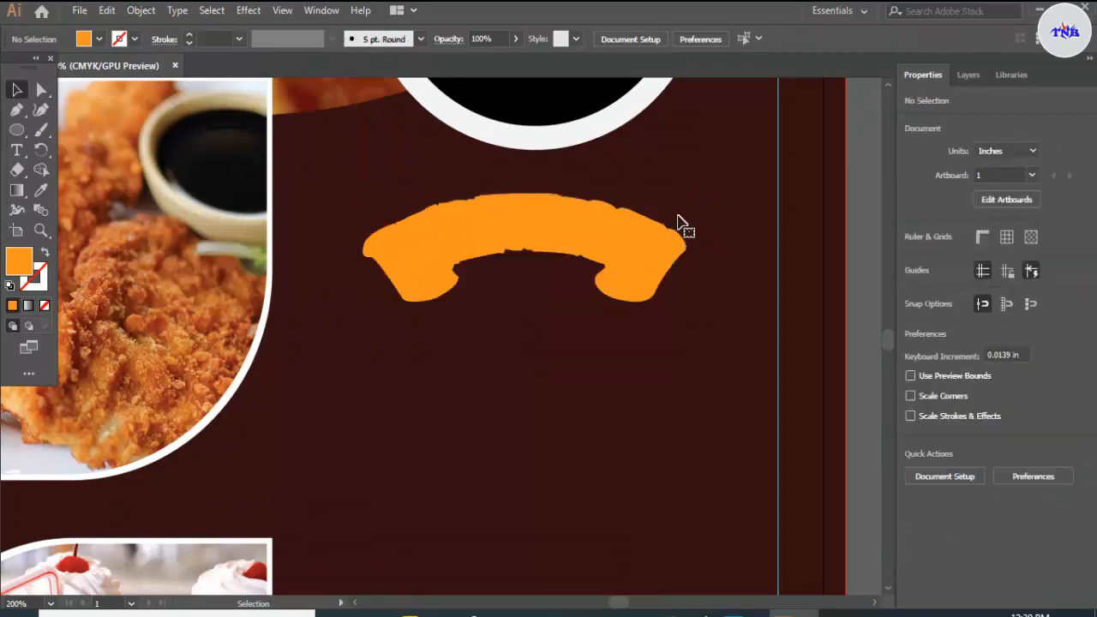
Step: Fill the banner's main ribbon shape with light grey, keeping the orange outline and curled ends, and deselect it
click(551, 237)
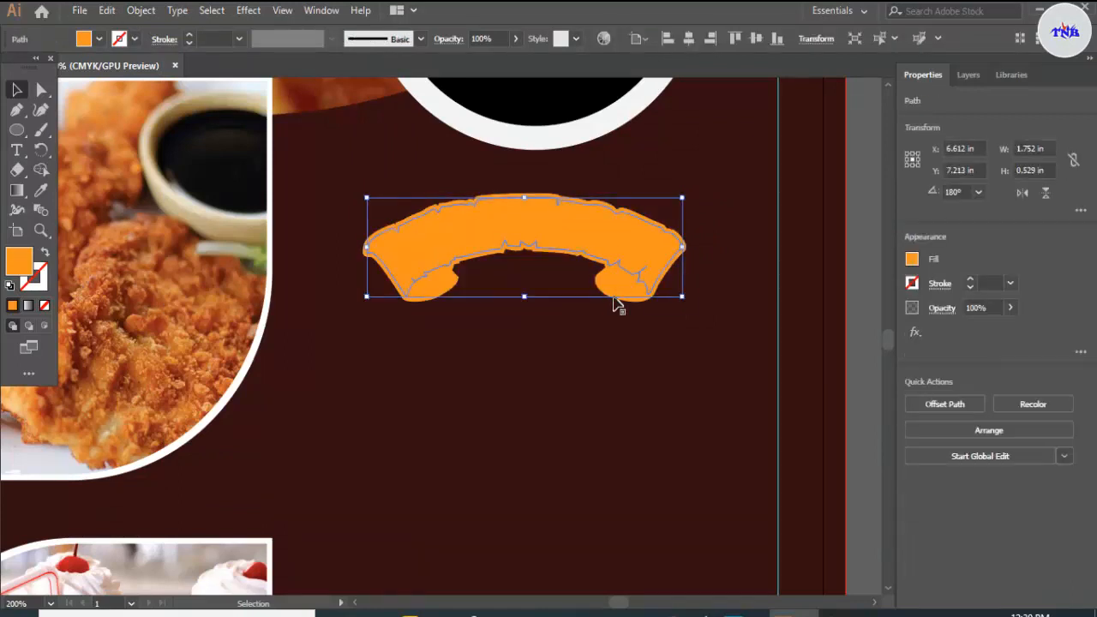
click(99, 38)
click(124, 115)
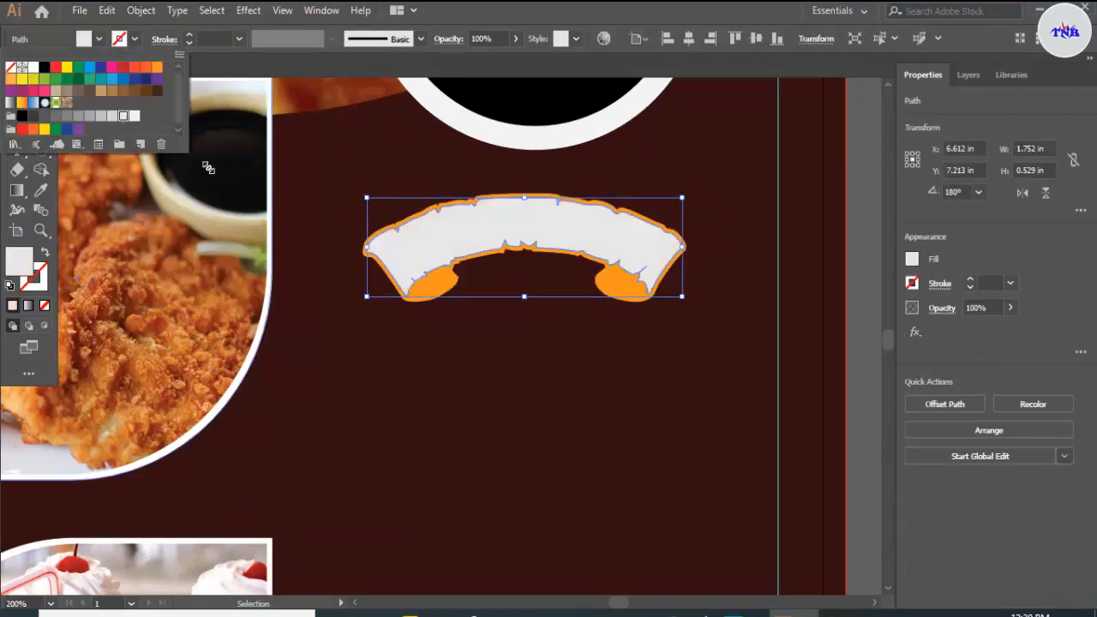
click(302, 74)
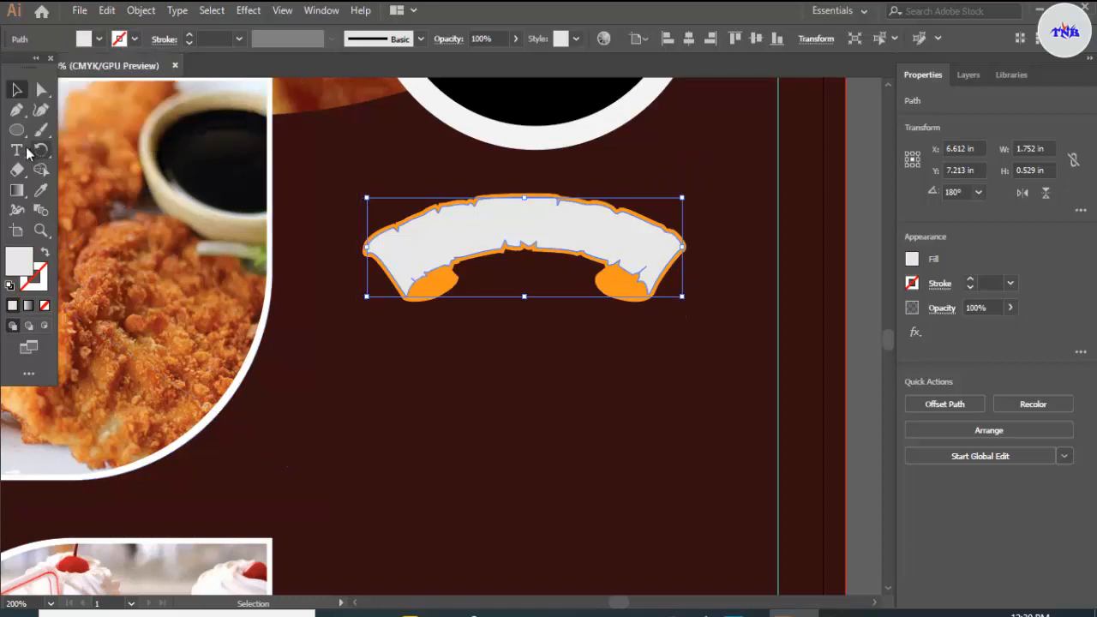
click(727, 224)
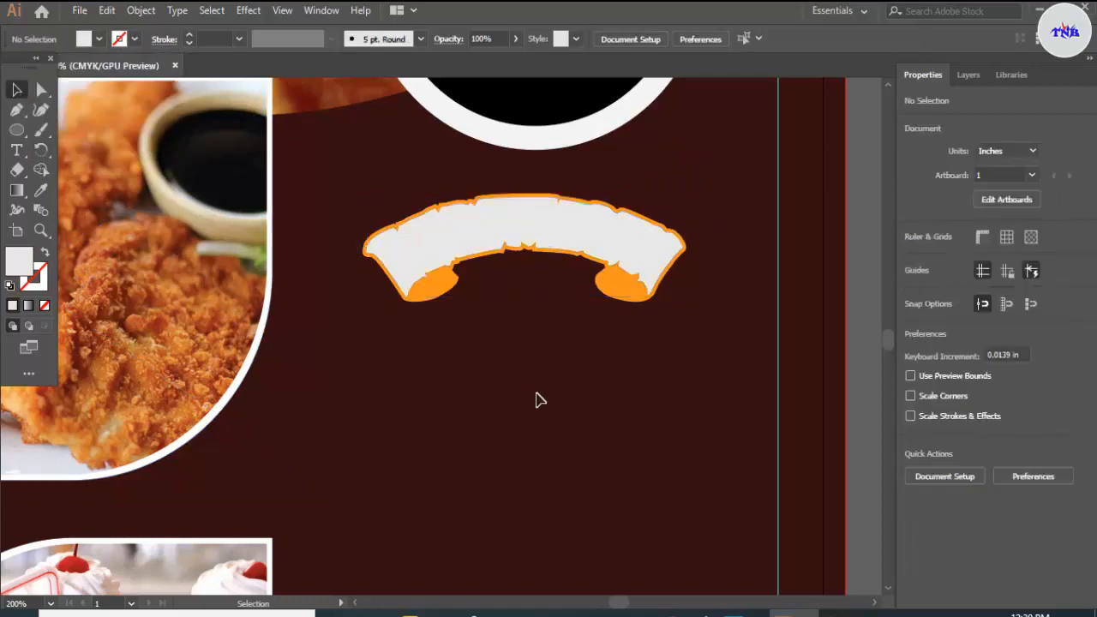
Step: Add the text Set Manu on the maroon background below the arched banner
click(16, 149)
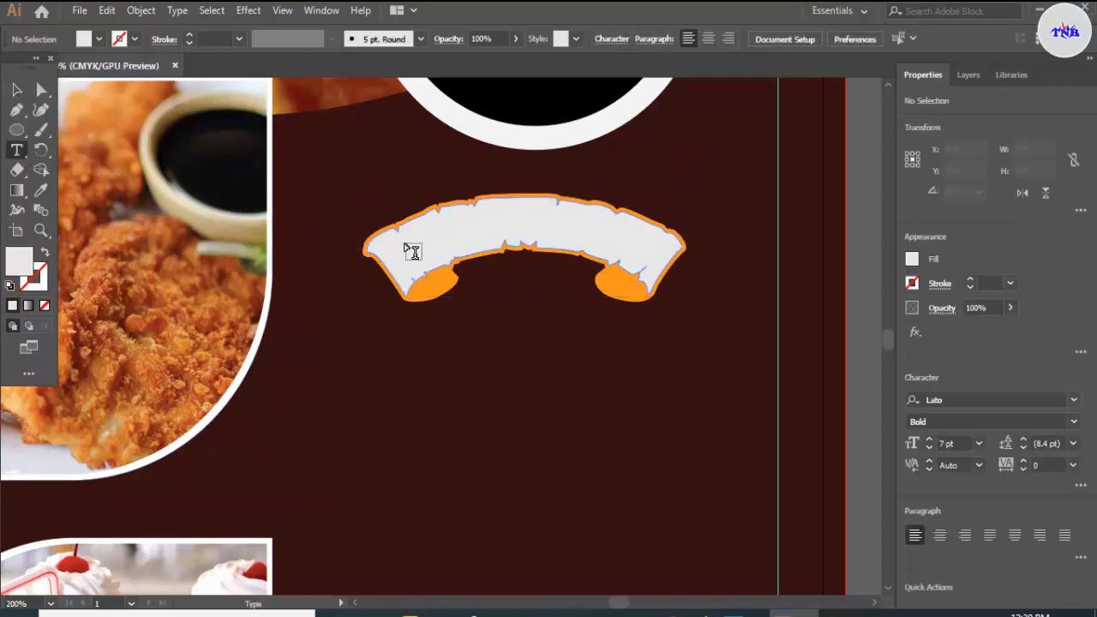
click(461, 360)
key(BackSpace)
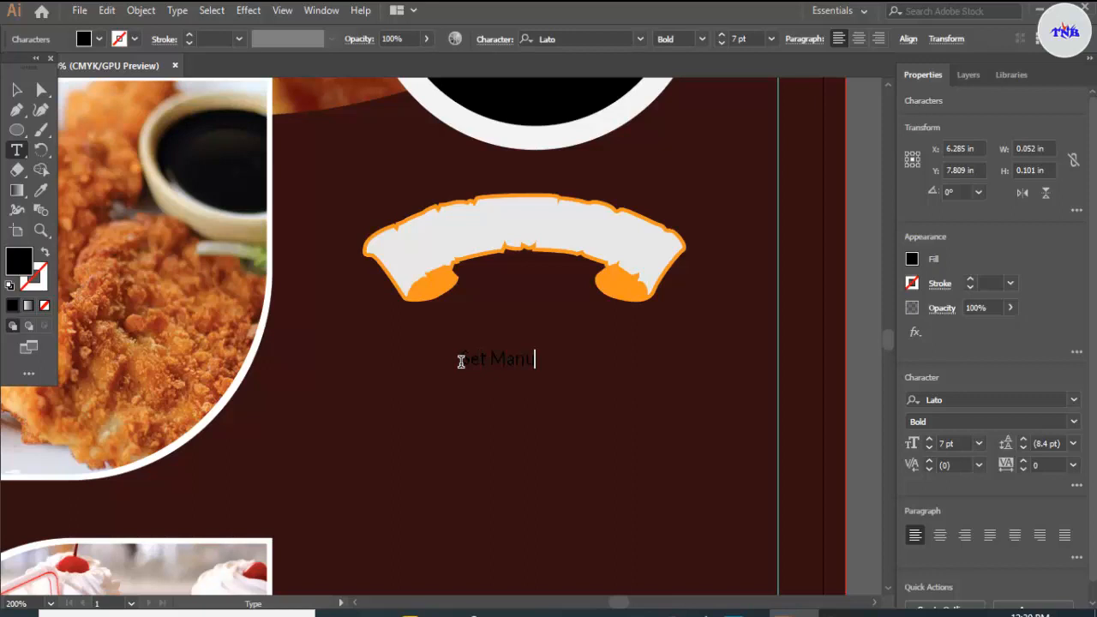
Step: Fill the Set Manu text with dark blue and set its font size to 12 pt
drag(461, 362, 568, 372)
click(102, 39)
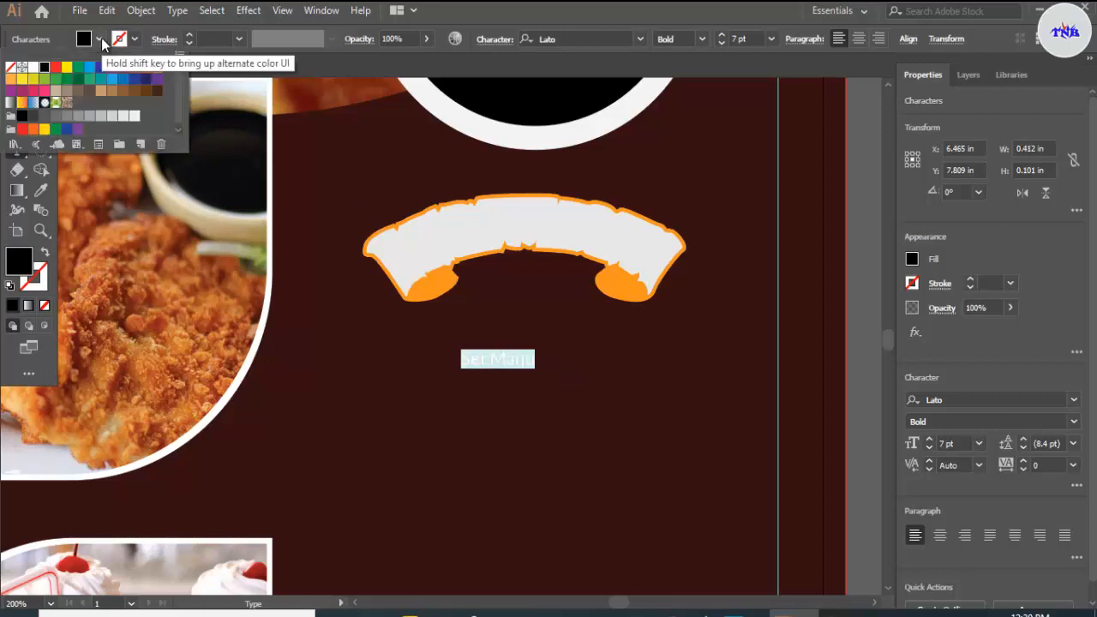
click(100, 41)
click(100, 42)
click(146, 80)
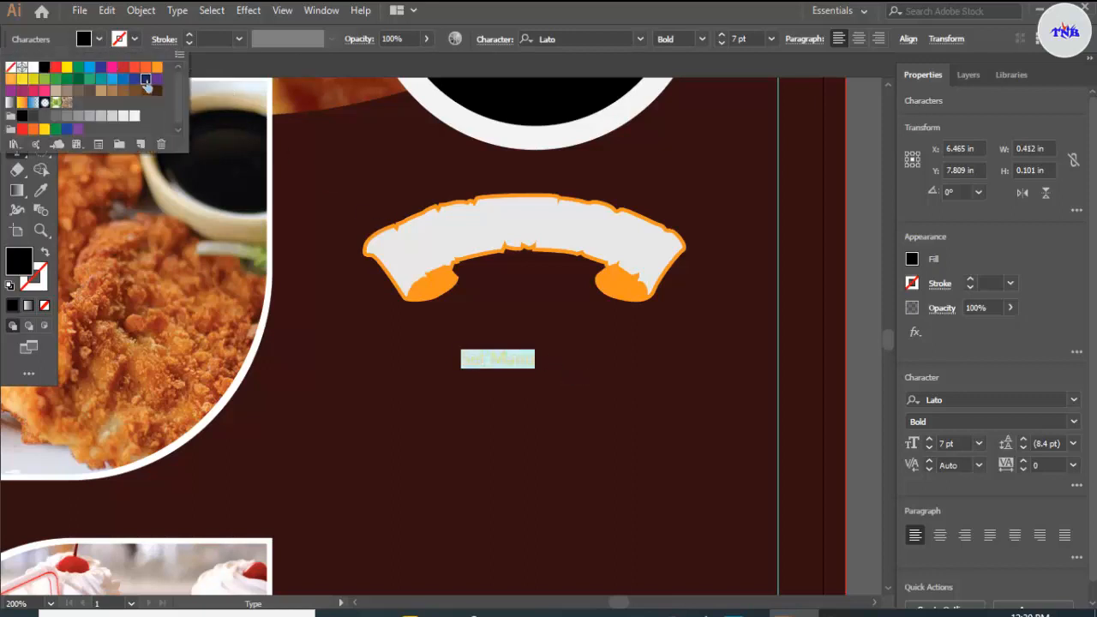
click(772, 38)
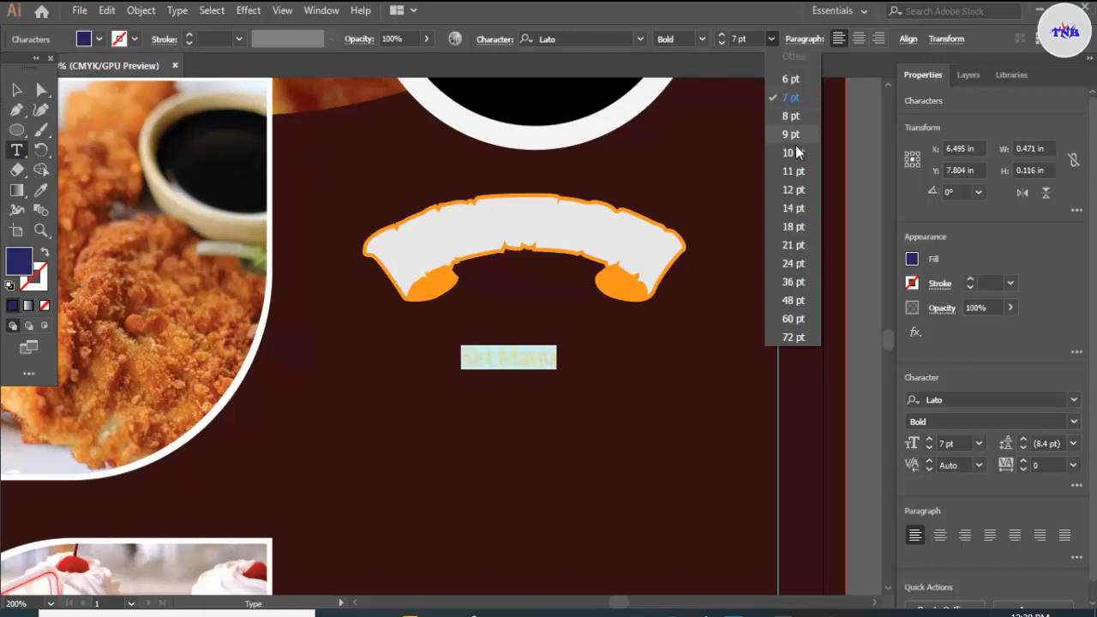
click(800, 189)
key(Escape)
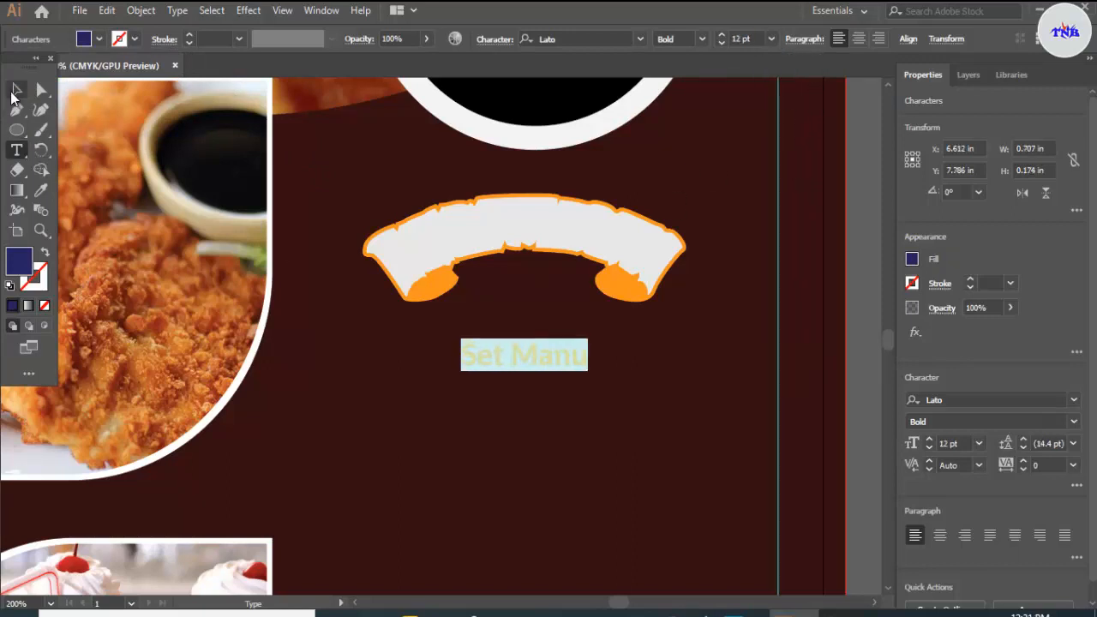
Step: Move the Set Manu text onto the arched banner and warp it with a horizontal Arc envelope at 36% bend
drag(518, 354, 512, 224)
click(919, 39)
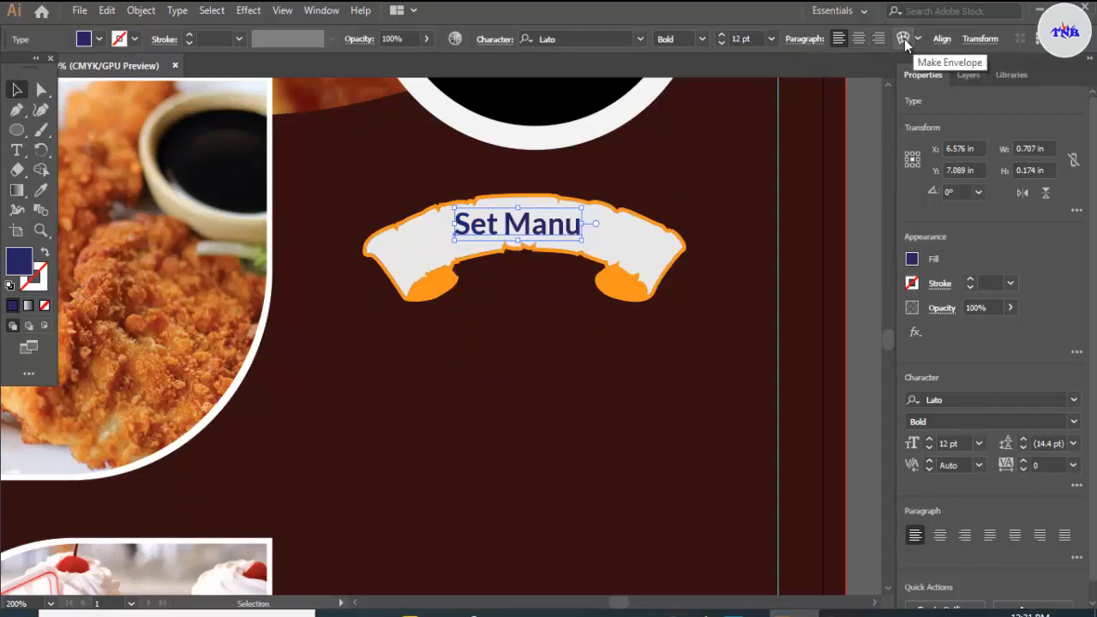
click(904, 38)
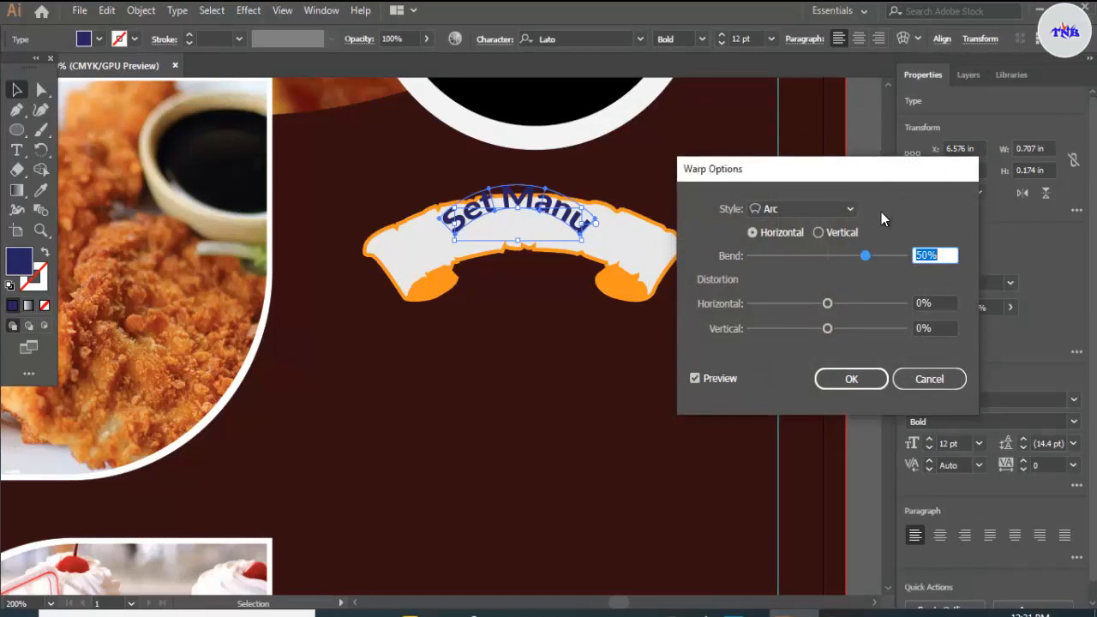
drag(867, 256, 851, 263)
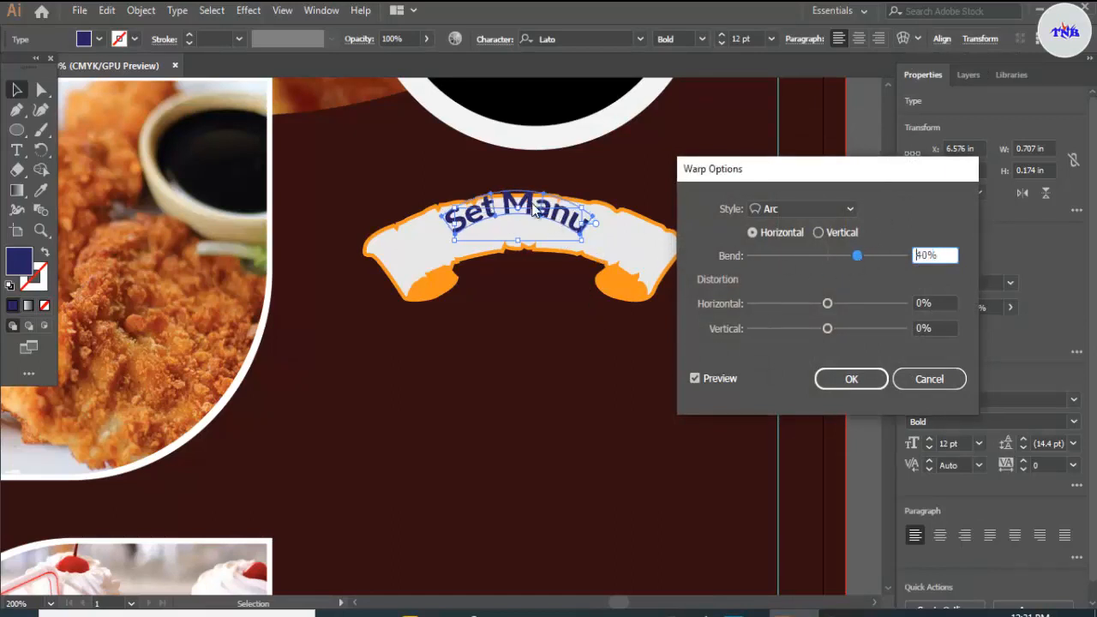
key(Down)
key(Down)
key(Down)
key(Down)
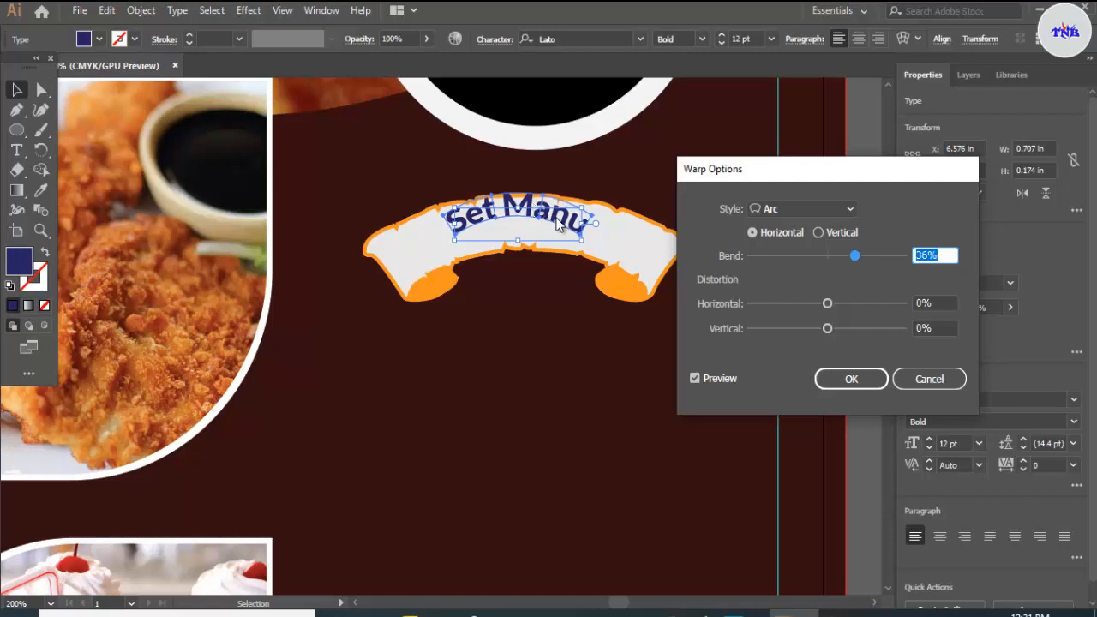
drag(572, 224, 572, 237)
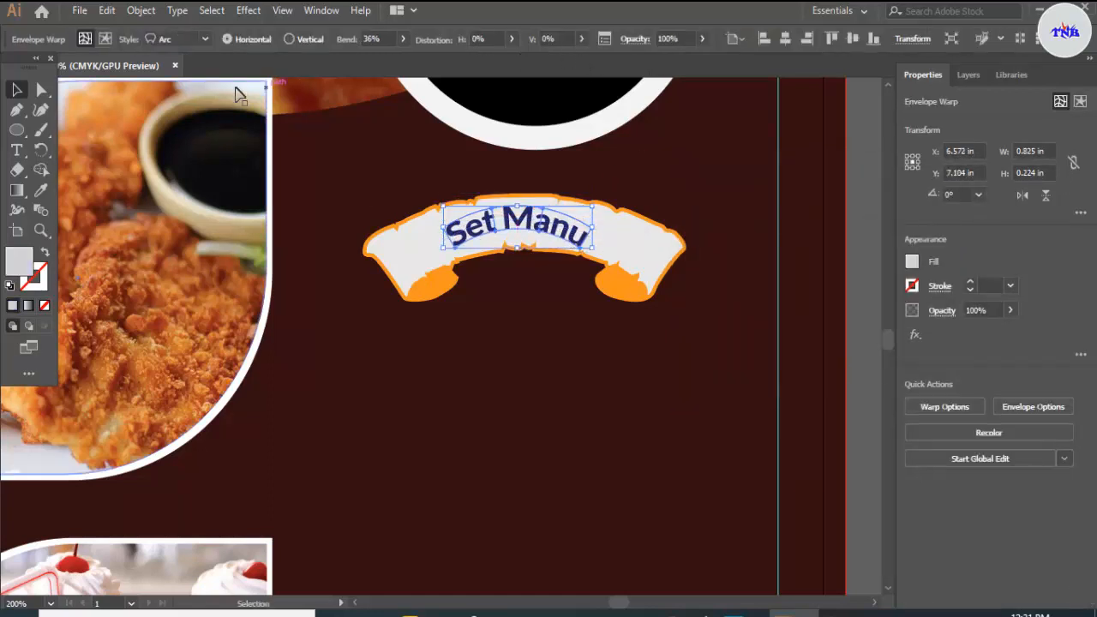
Step: Widen the warped Set Manu text on both sides to about 1.02 in within the banner, and deselect it
click(16, 150)
click(17, 90)
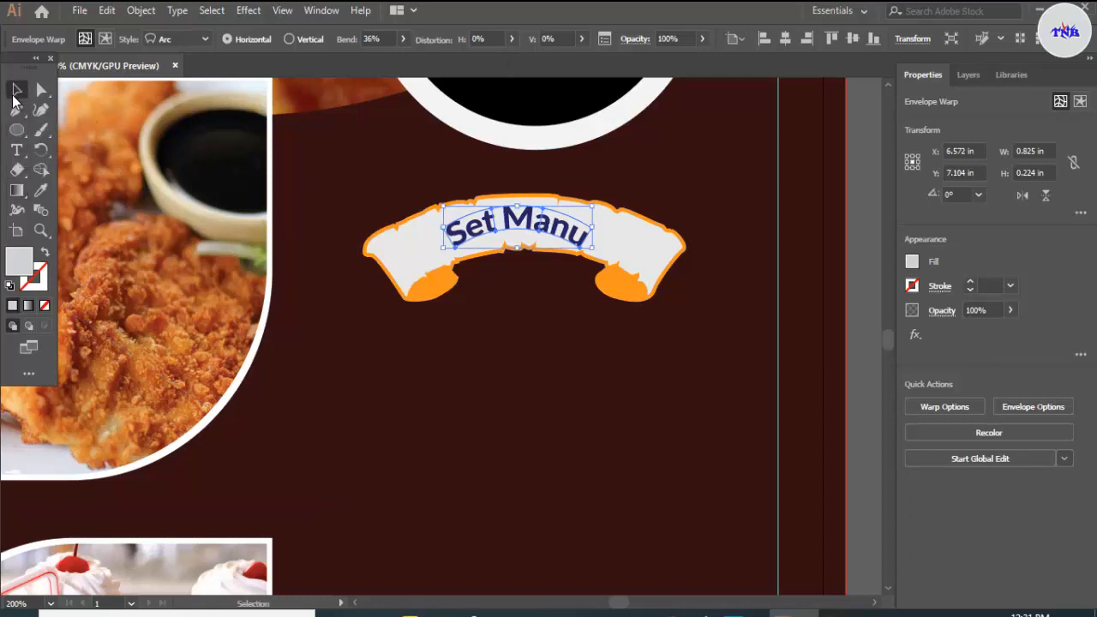
click(728, 198)
click(591, 240)
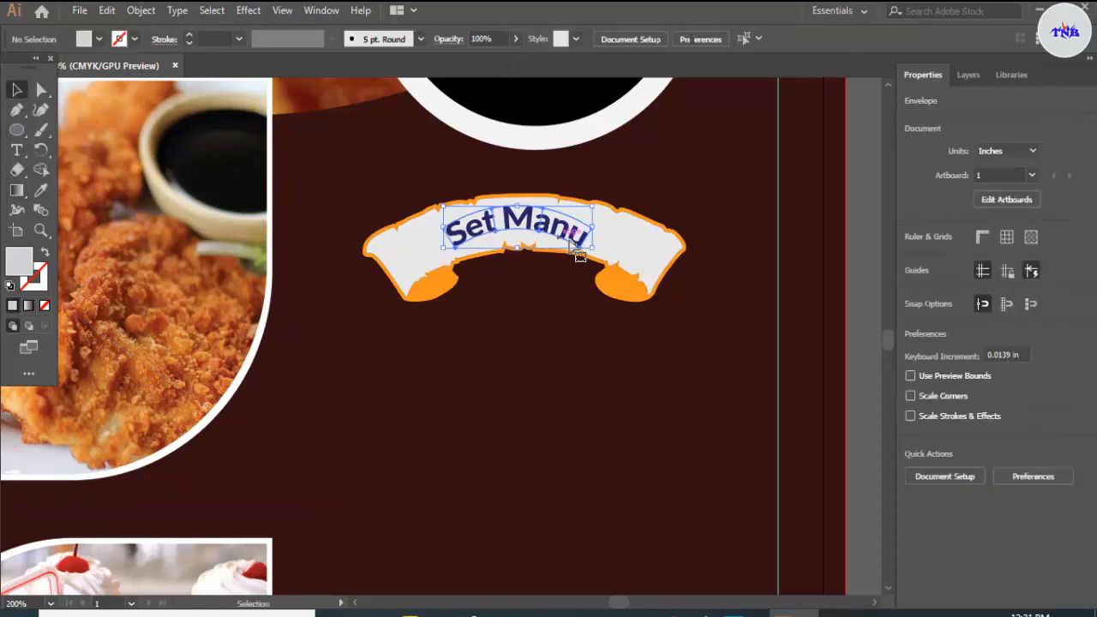
drag(592, 232, 614, 233)
drag(446, 234, 430, 236)
click(693, 303)
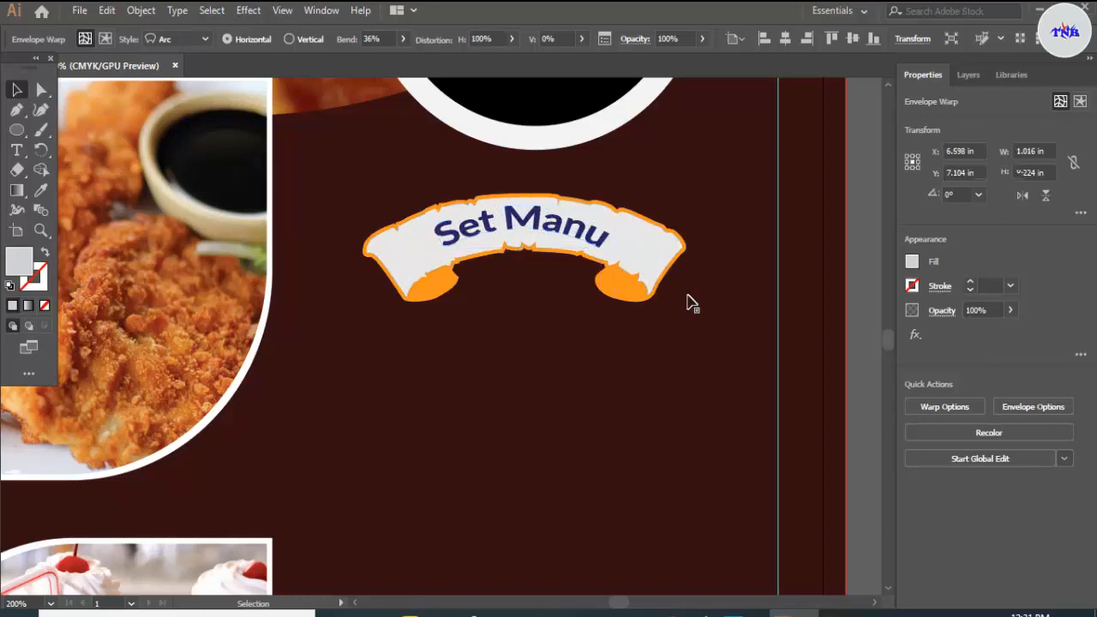
Step: Draw a light grey circle about 0.17 in across below the banner's curled end nearest the chicken photo
scroll(551, 366, down, 4)
scroll(551, 367, up, 4)
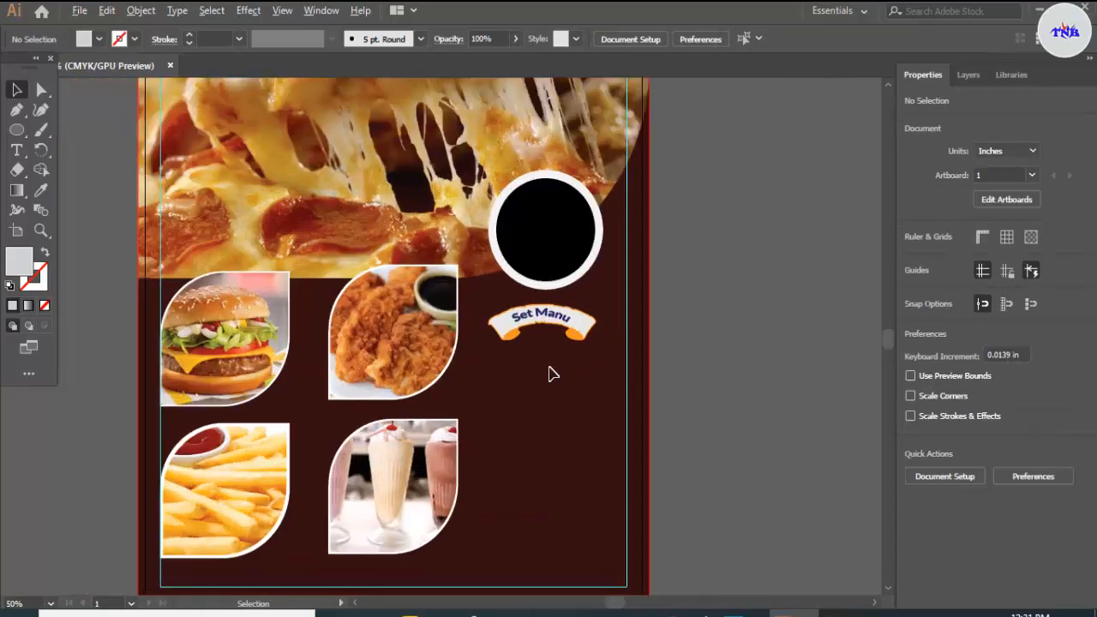
scroll(550, 369, down, 2)
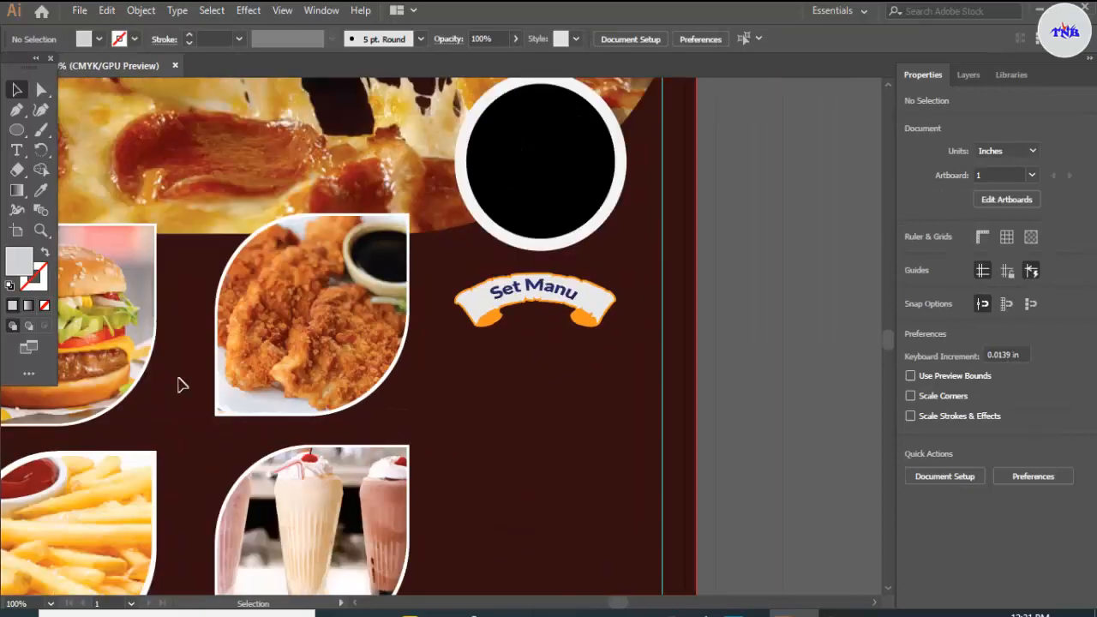
click(16, 130)
scroll(431, 443, up, 4)
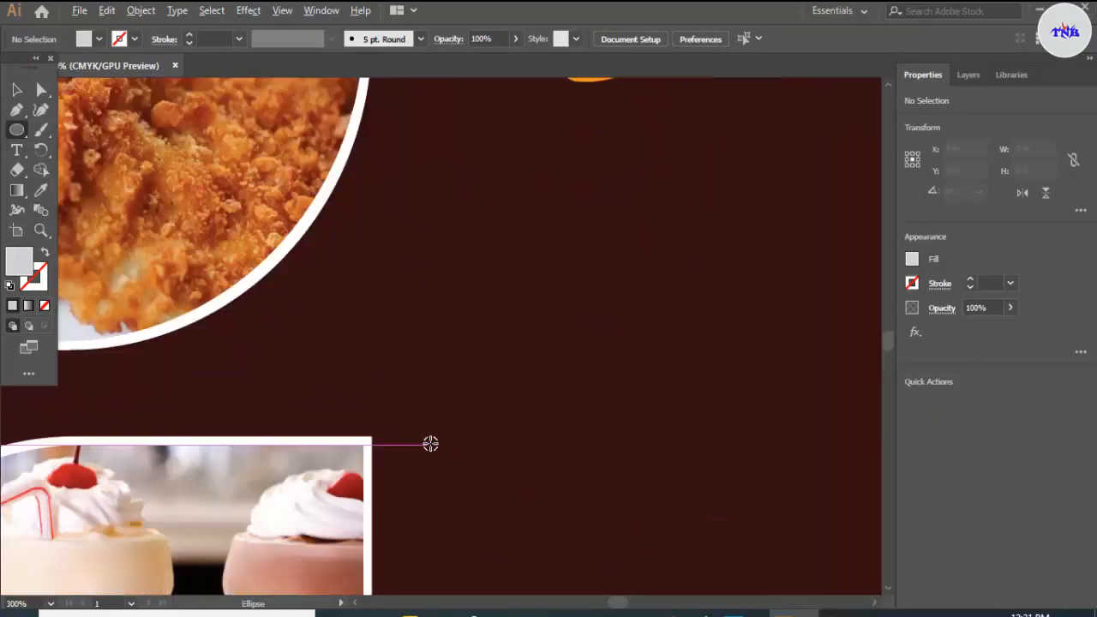
drag(541, 237, 557, 257)
key(v)
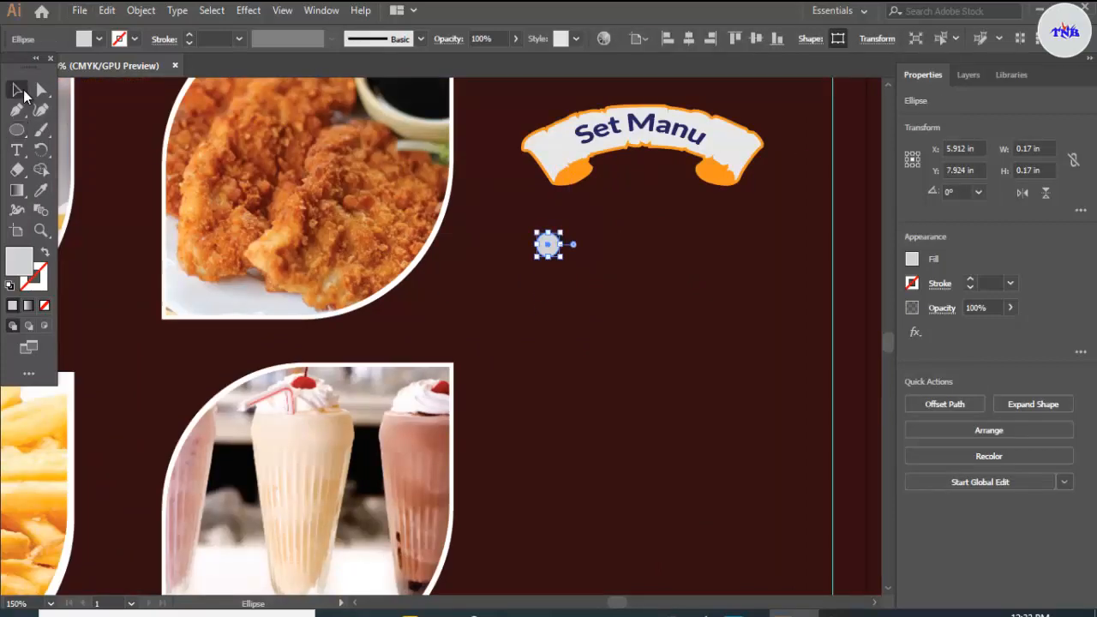
Step: Nudge the small grey circle left to X 5.787 in
scroll(528, 288, up, 3)
scroll(639, 235, down, 2)
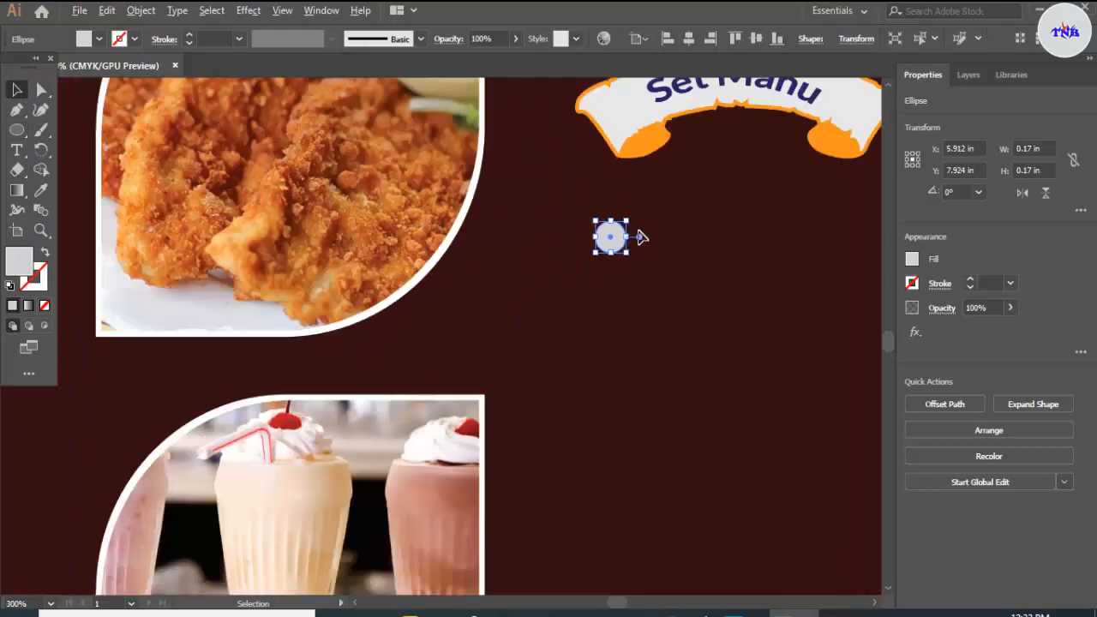
key(Left)
key(Left)
key(Left)
key(Left)
key(Left)
key(Left)
key(Left)
key(Left)
key(Left)
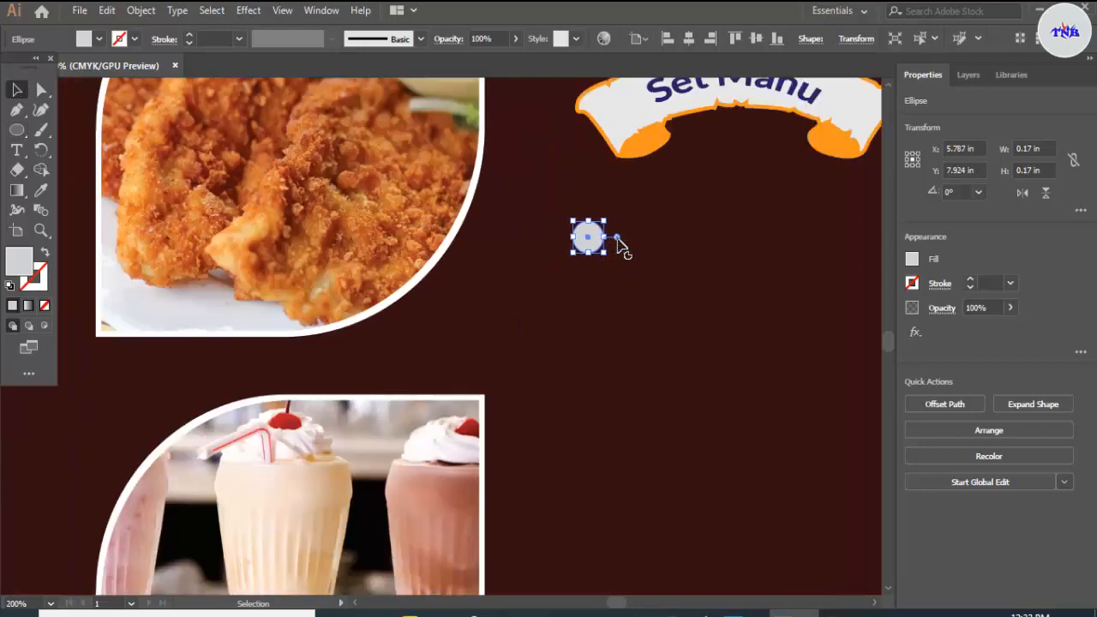
Step: Copy the small circle straight down and repeat the copy to make a column of five evenly spaced bullets, then deselect
drag(597, 237, 594, 326)
key(ctrl+d)
key(ctrl+d)
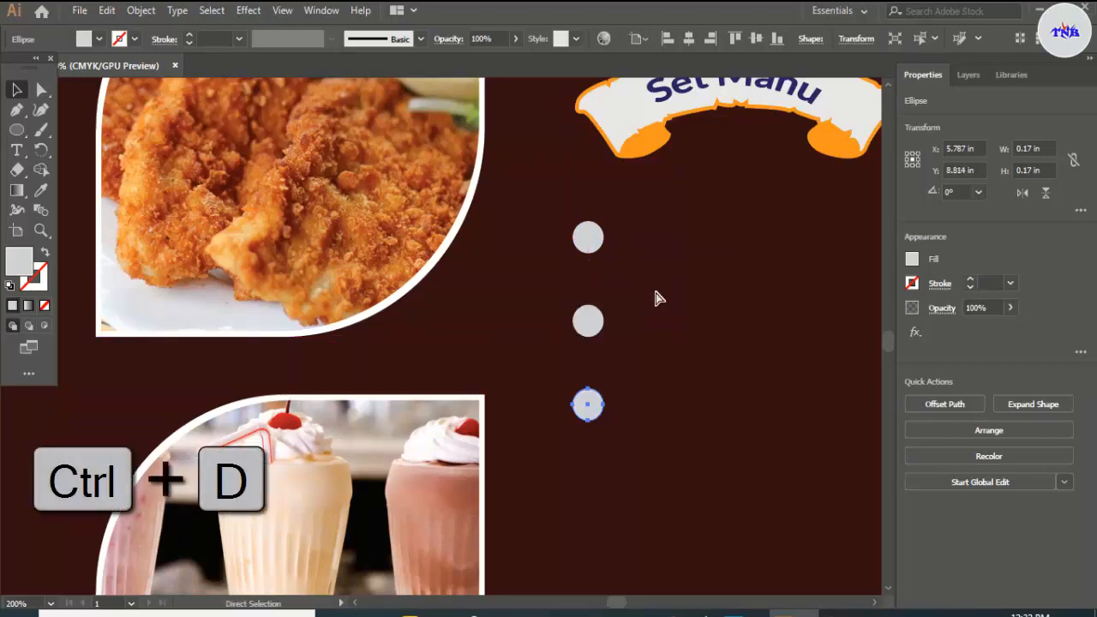
key(ctrl+d)
scroll(657, 299, down, 5)
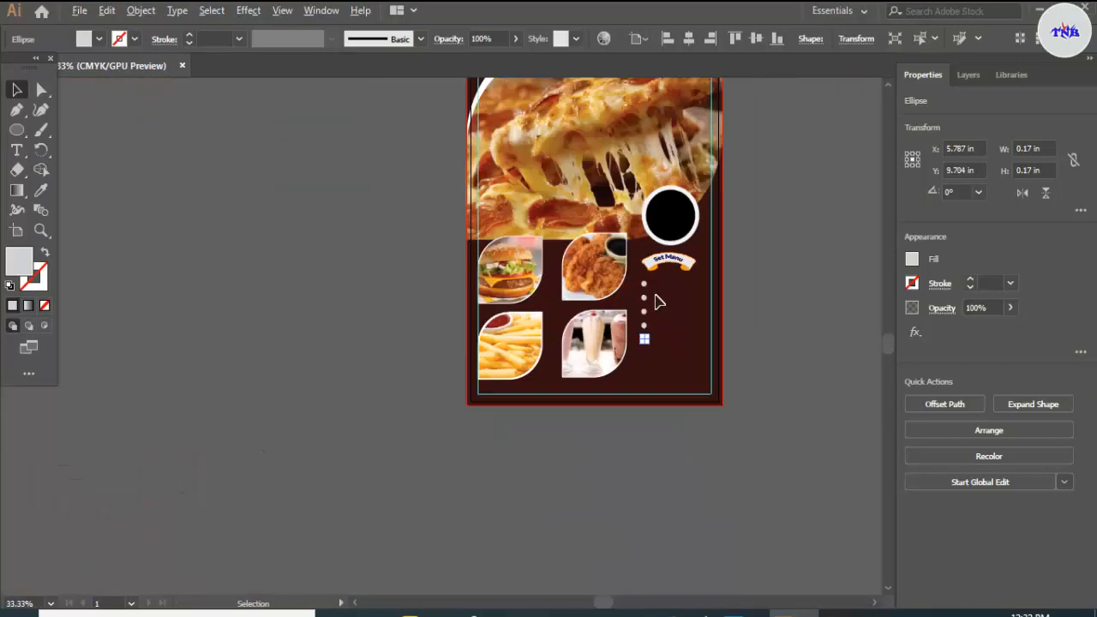
scroll(658, 298, up, 5)
click(657, 306)
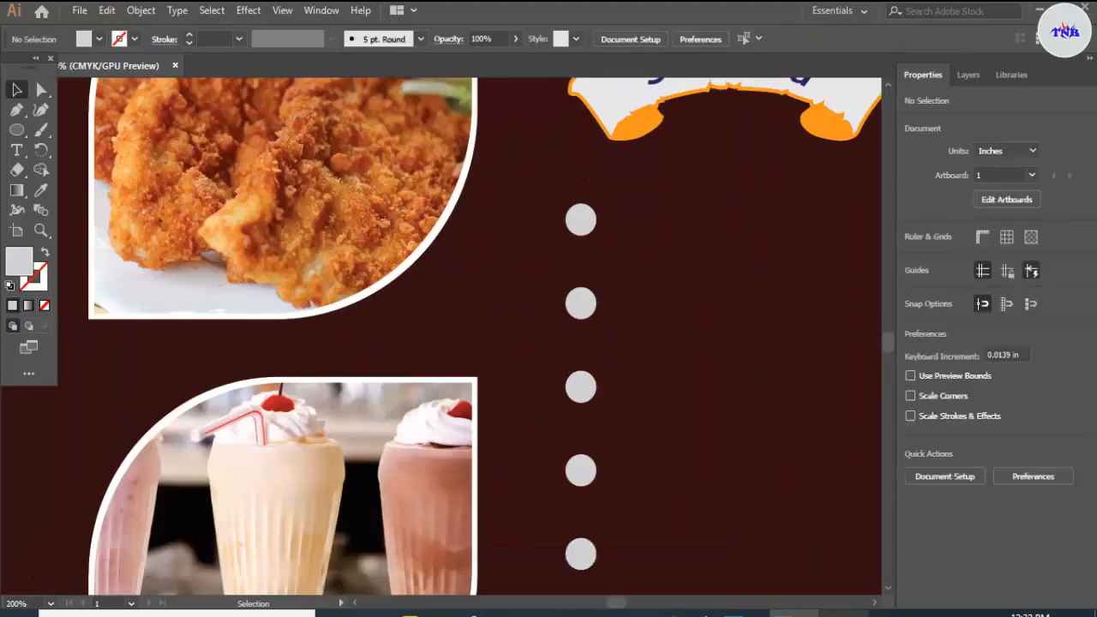
Step: Switch to Notepad, copy the line Fride rice from New Text Document.txt, and return to the flyer in Illustrator
click(844, 612)
drag(2, 71, 68, 72)
right_click(53, 72)
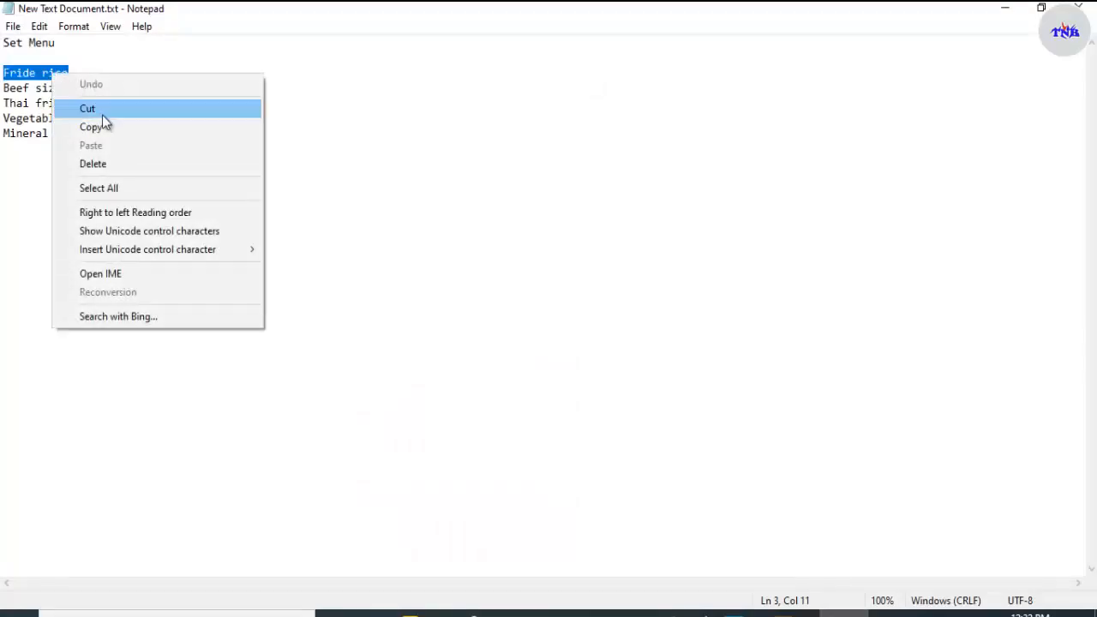
click(347, 242)
key(alt+Tab)
Step: Add a text line beside the first circle and paste Fride rice into it, replacing the placeholder
click(16, 150)
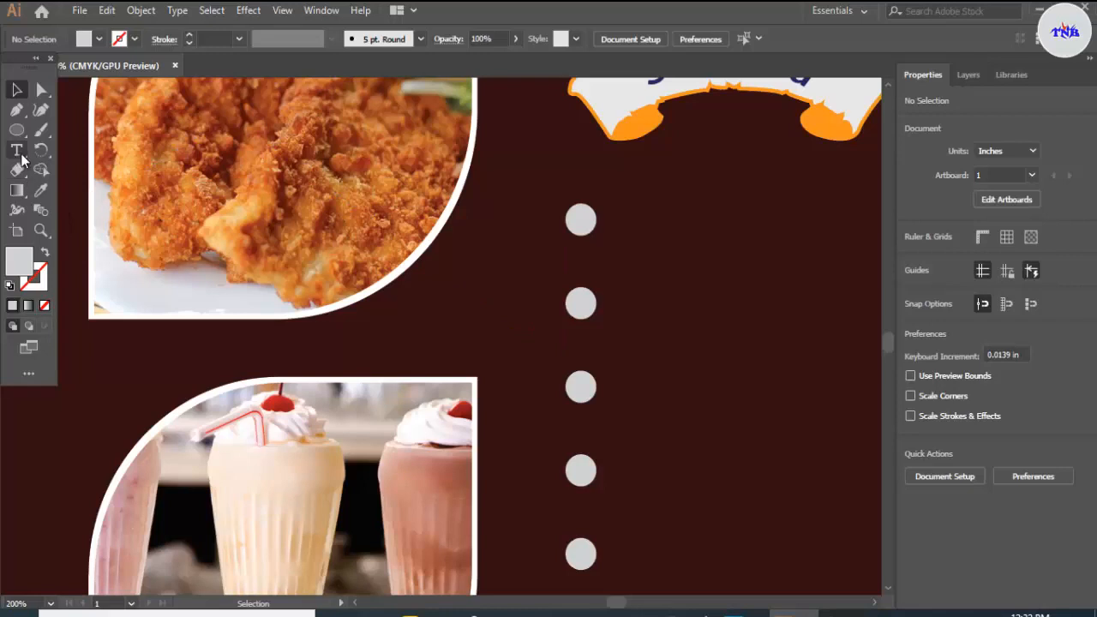
click(614, 220)
key(BackSpace)
key(ctrl+v)
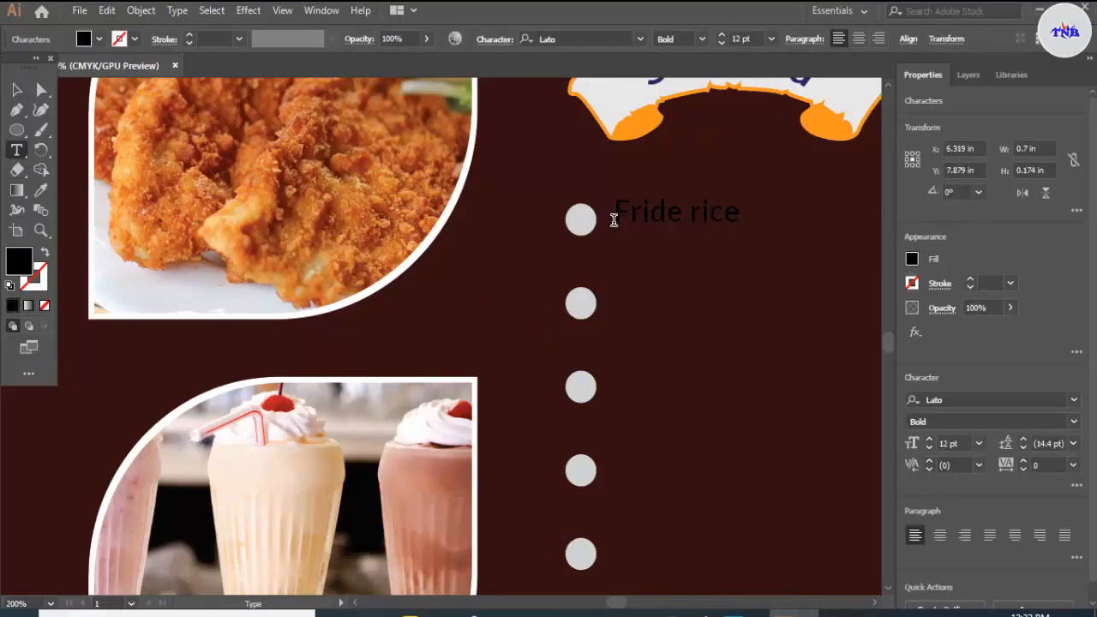
Step: Fill the Fride rice text with the lightest grey and shift it down slightly towards the first circle's centre
drag(612, 220, 767, 221)
click(99, 38)
click(135, 124)
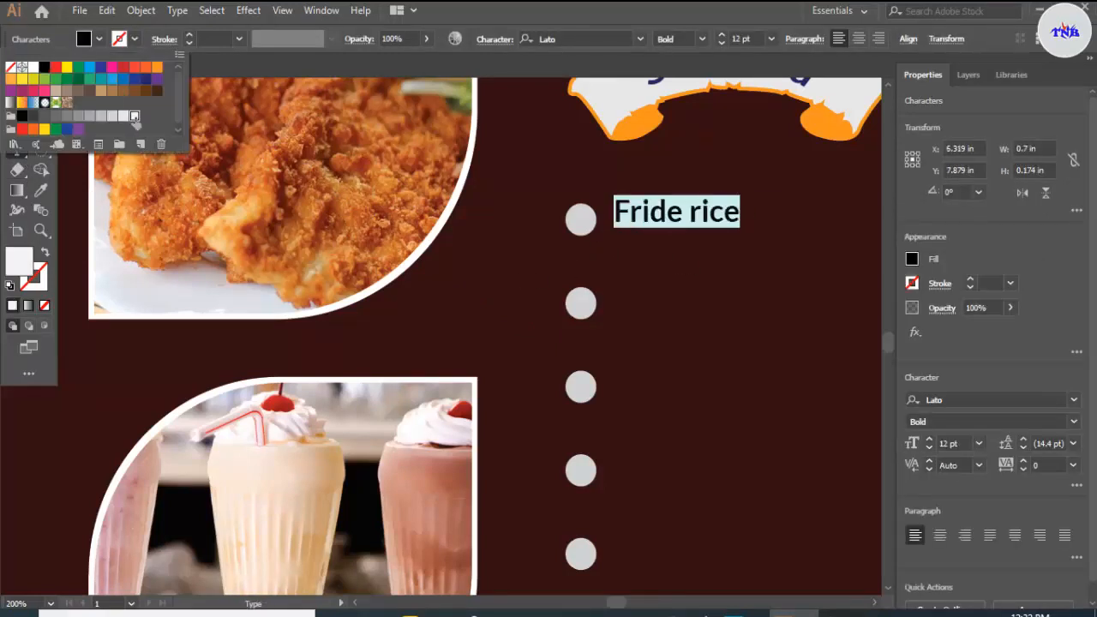
key(Escape)
key(Escape)
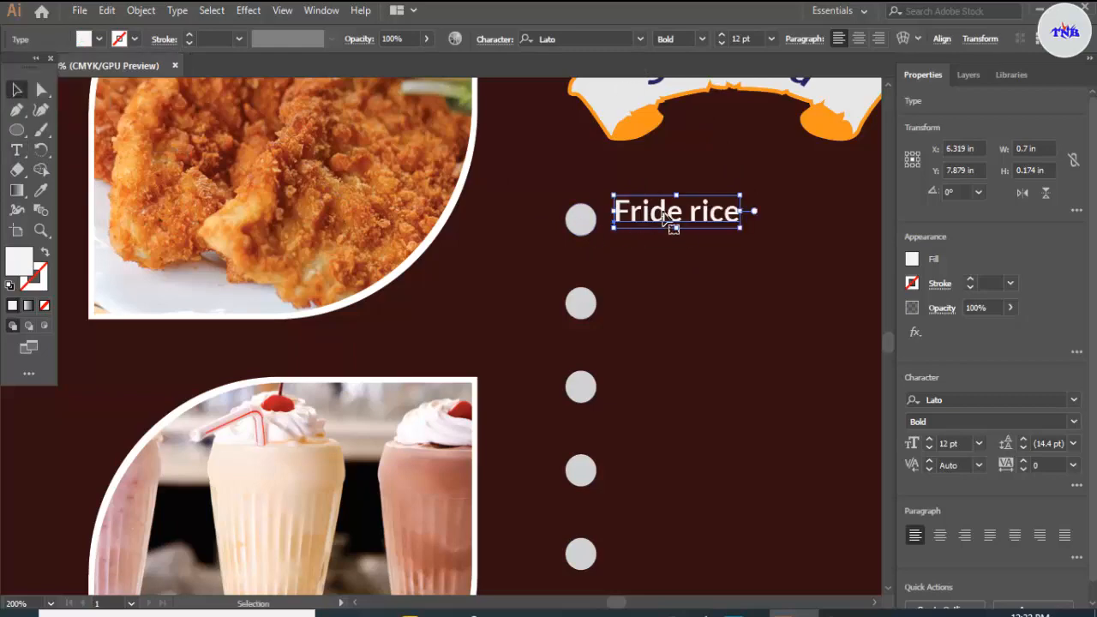
drag(669, 224, 671, 230)
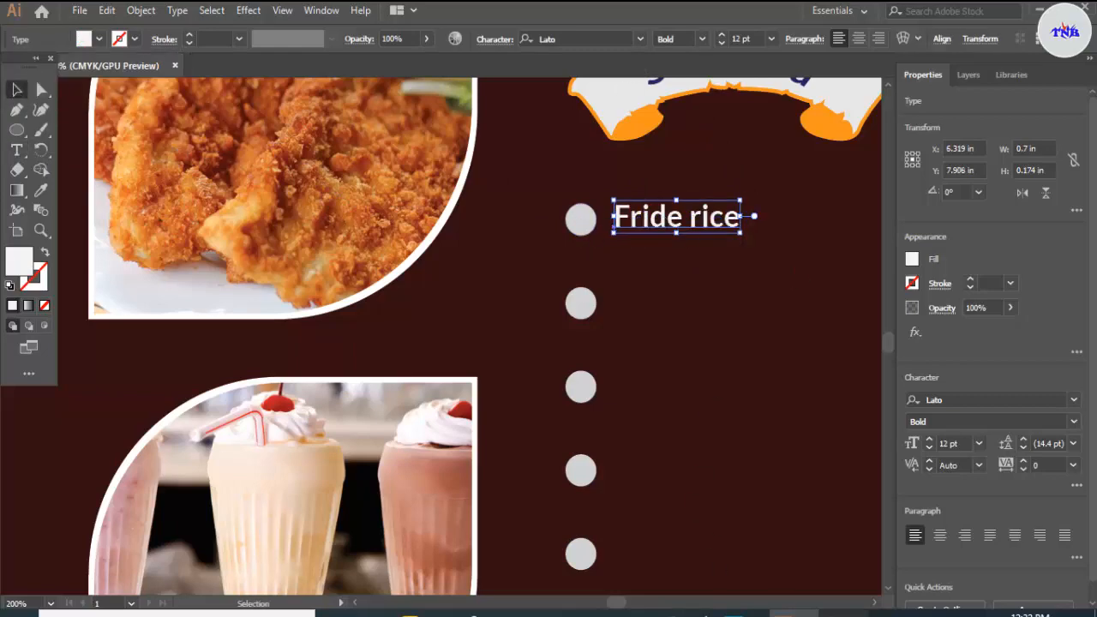
Step: Switch to Notepad, copy the line Beef sizzling curry, and return to the flyer in Illustrator
click(844, 612)
drag(4, 89, 130, 87)
right_click(111, 89)
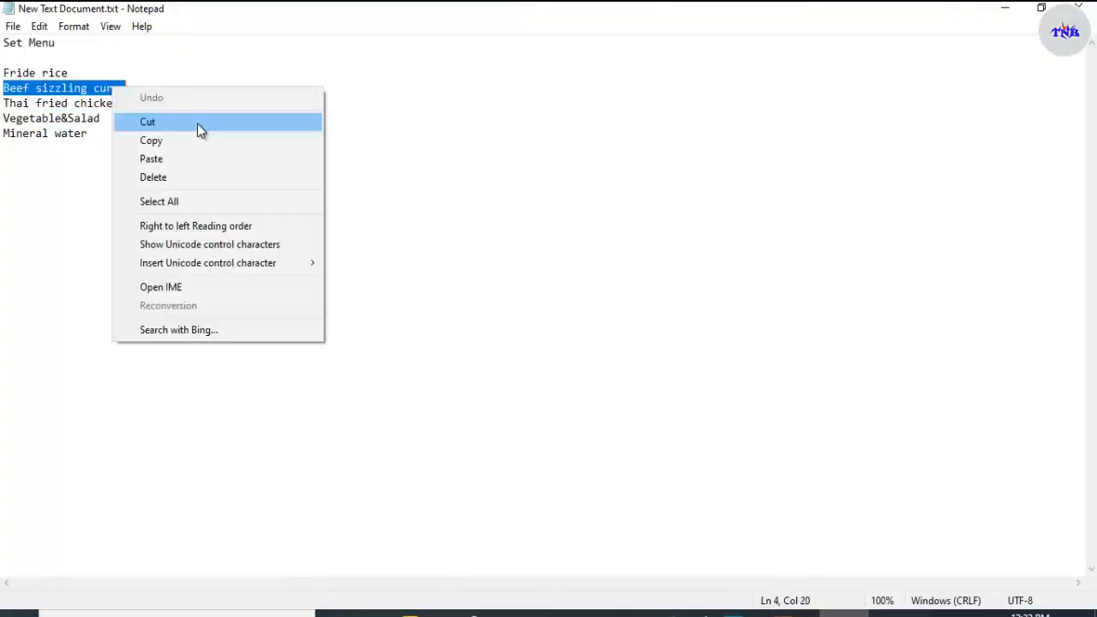
click(197, 139)
click(784, 612)
Step: Add a text line beside the second circle in the lightest grey and replace its placeholder with the pasted Beef sizzling curry
click(19, 150)
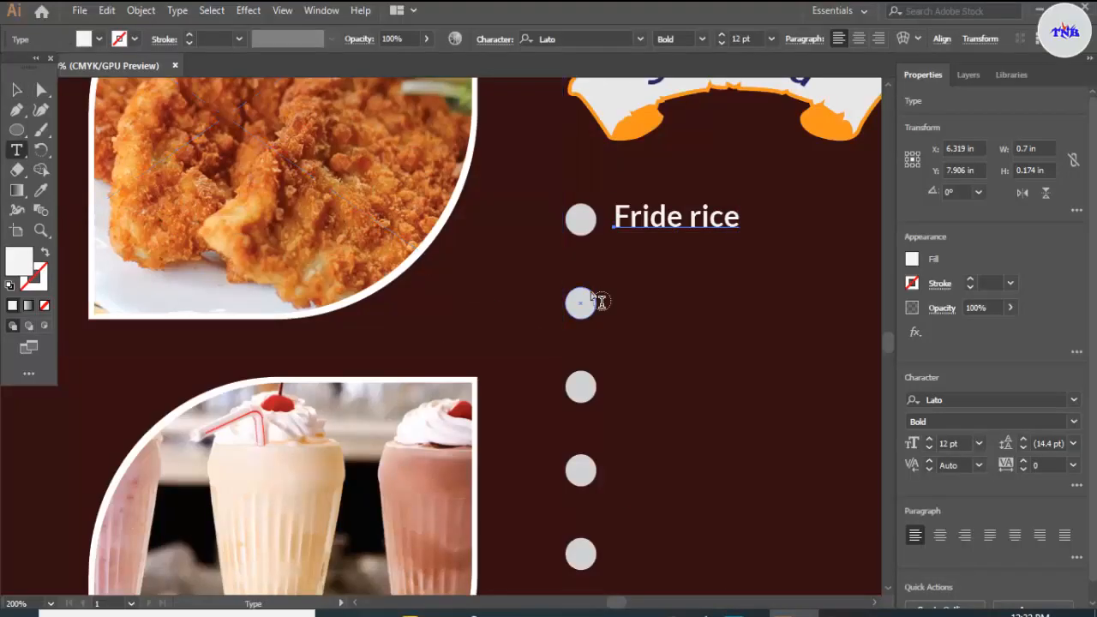
click(612, 298)
click(99, 40)
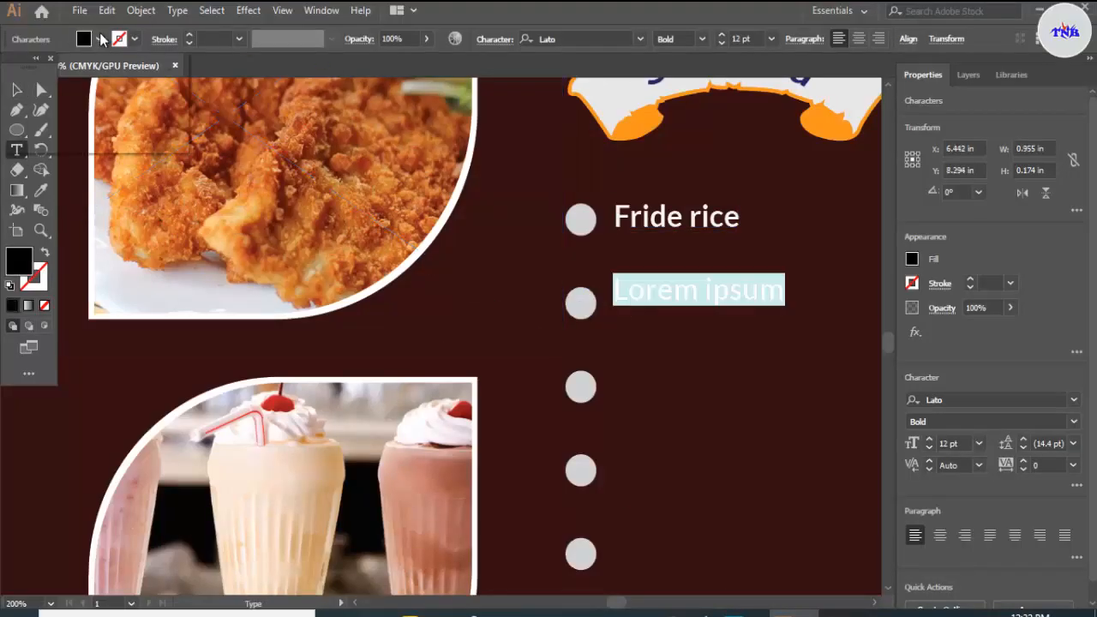
click(134, 117)
click(714, 335)
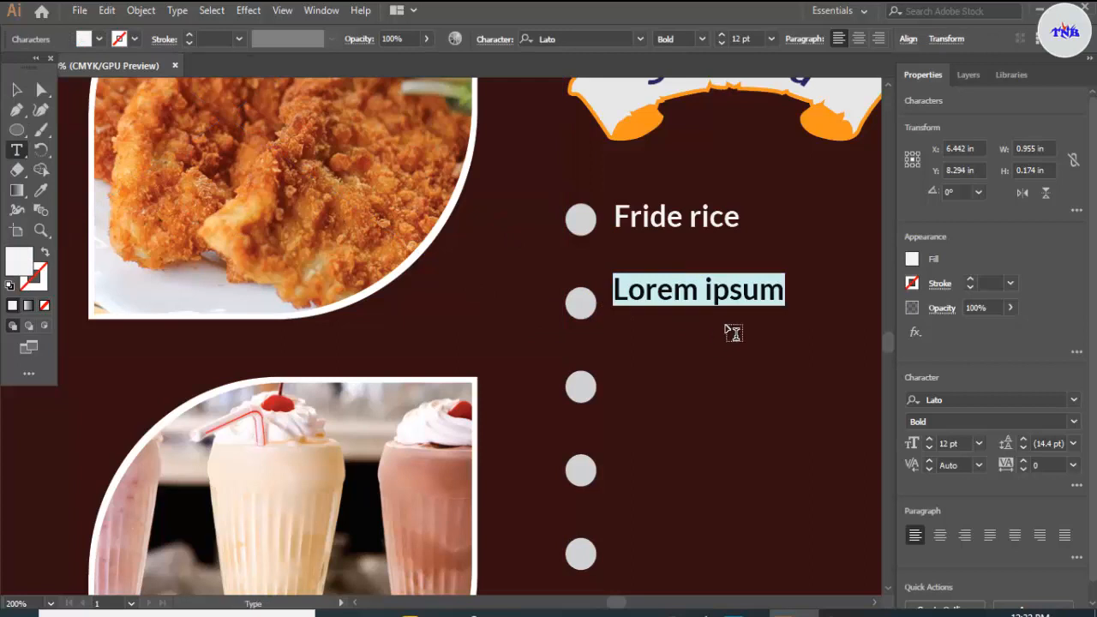
key(BackSpace)
key(ctrl+v)
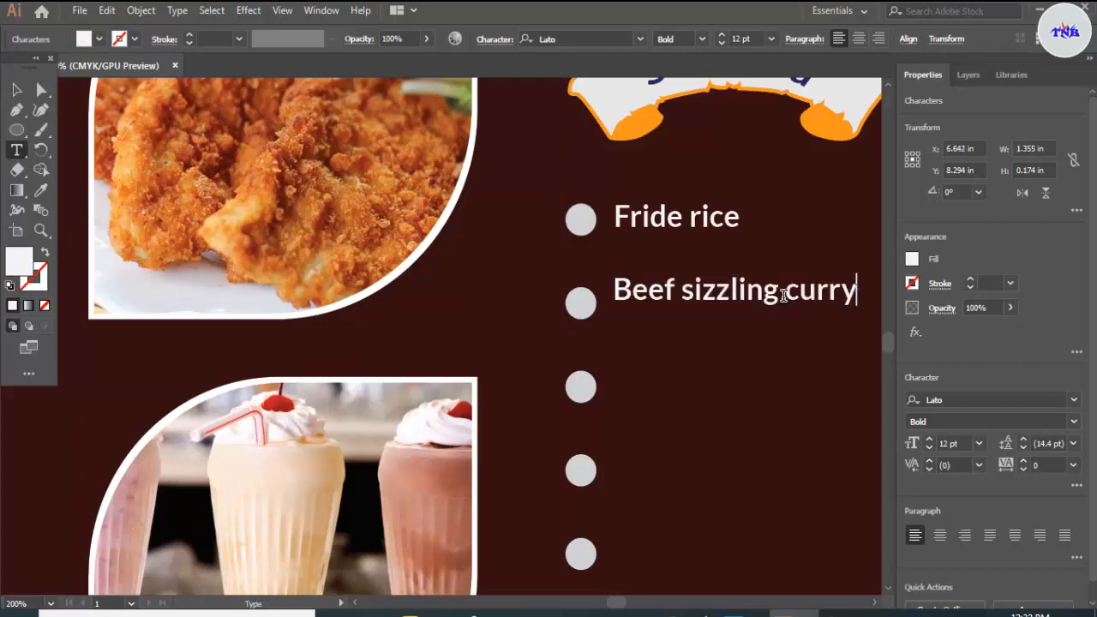
Step: Nudge the Beef sizzling curry and Fride rice lines down to align vertically with their circles
click(16, 89)
key(Down)
key(Down)
key(Down)
key(Down)
key(Down)
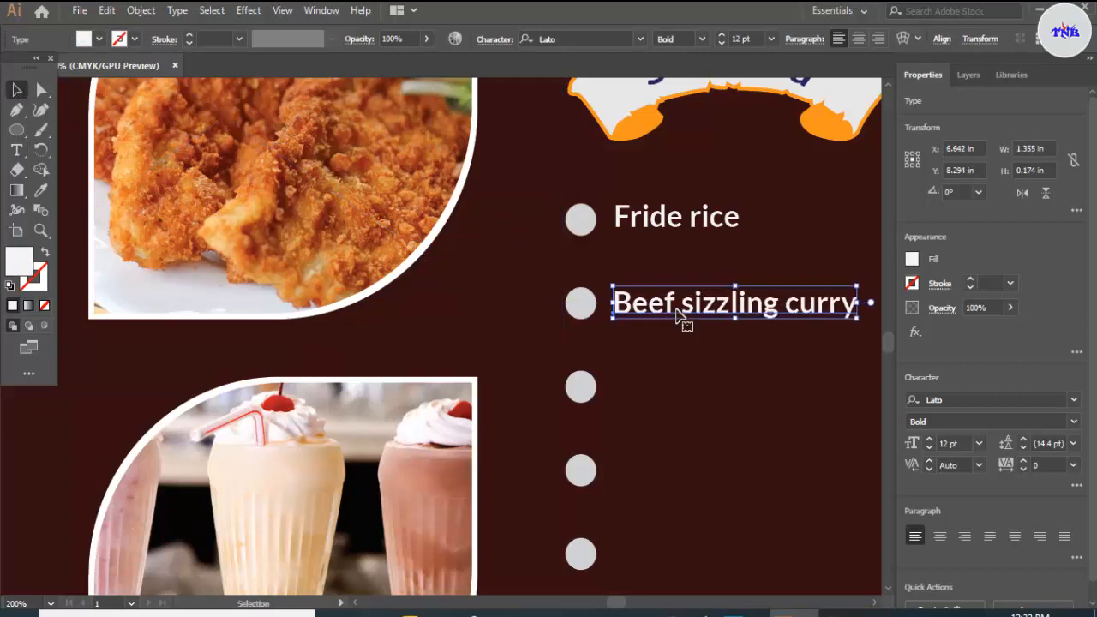
click(671, 224)
key(Down)
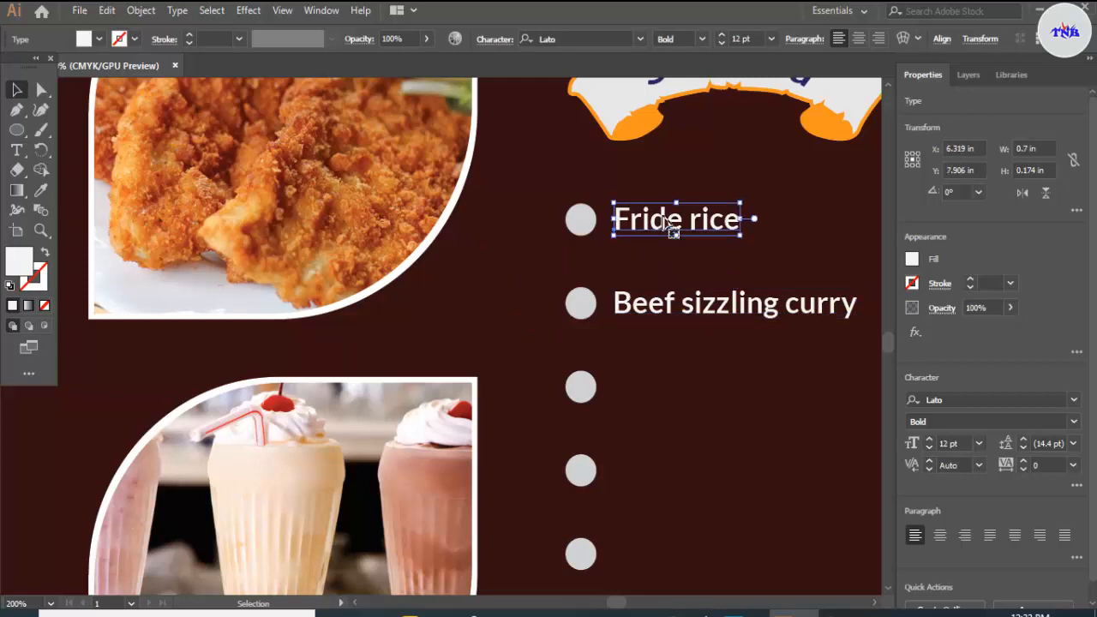
key(Down)
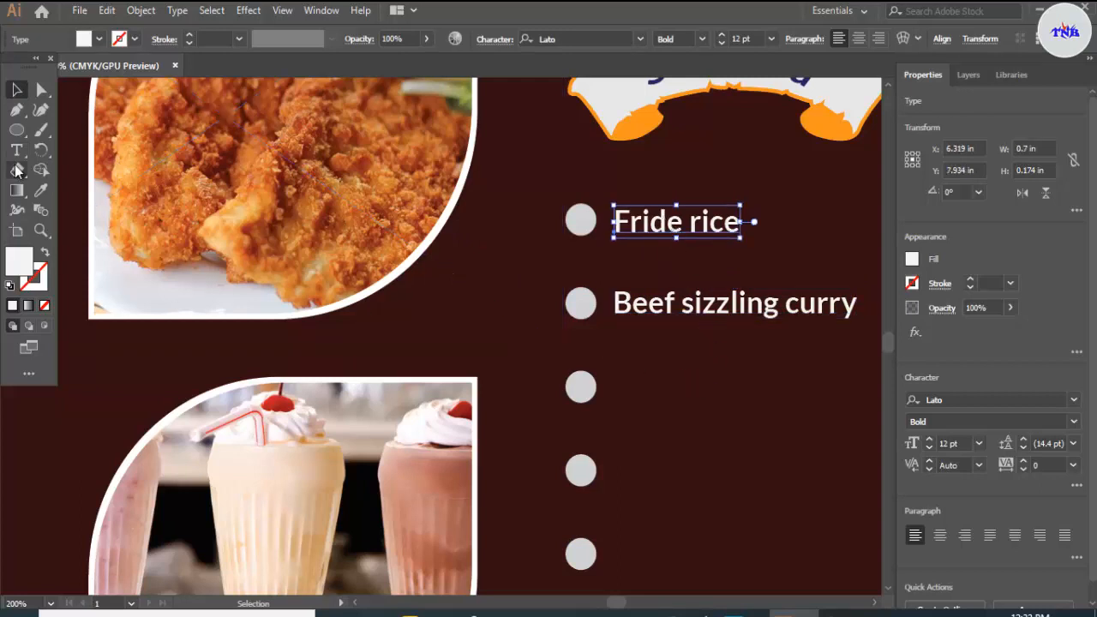
Step: Add a text line beside the third circle and replace its placeholder with Thai fried chicken copied from the Notepad list
click(801, 194)
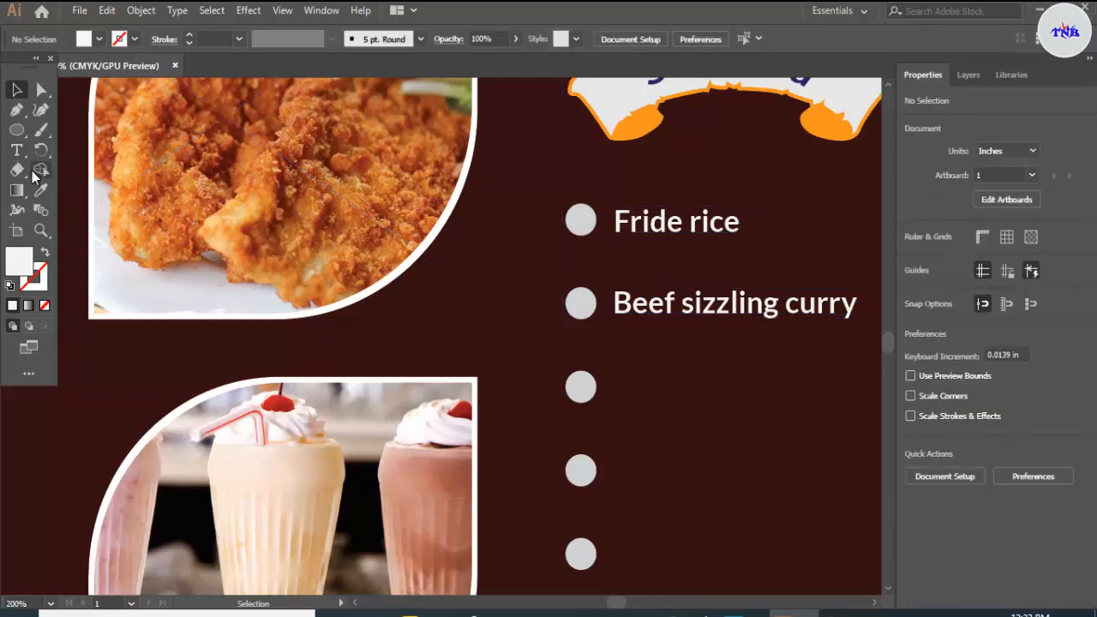
key(t)
click(608, 388)
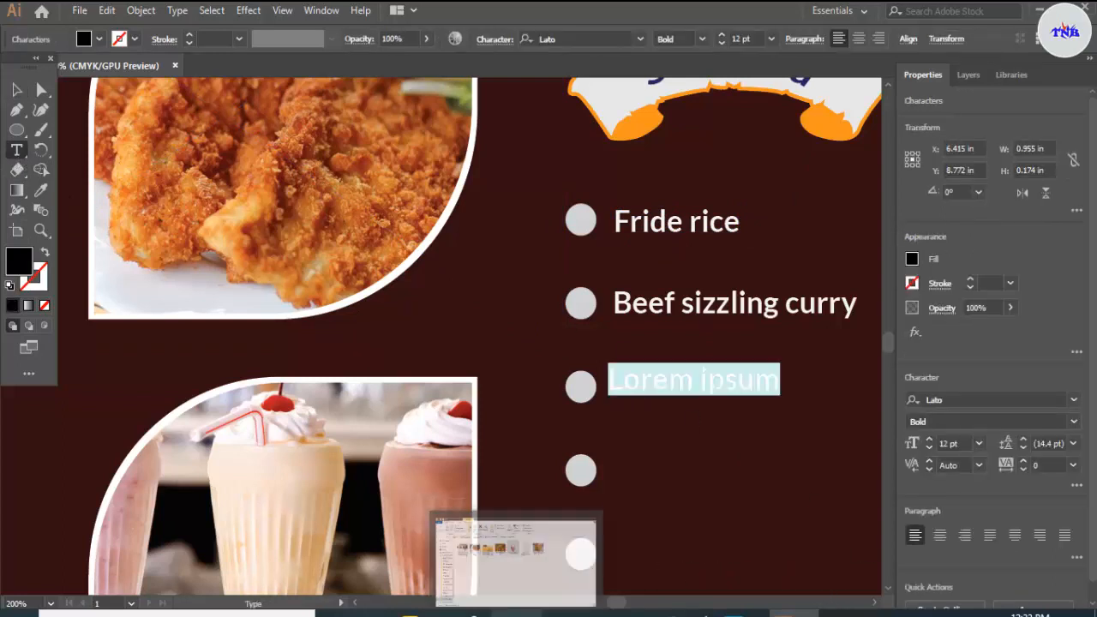
click(538, 544)
drag(4, 103, 119, 104)
right_click(105, 106)
click(161, 161)
key(alt+Tab)
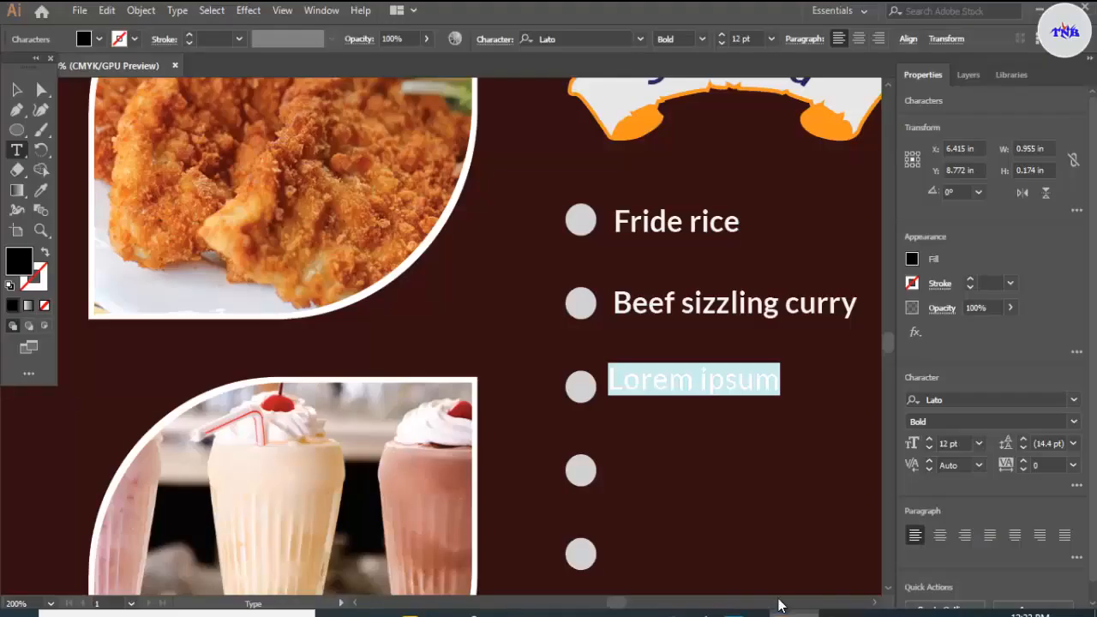
key(ctrl+v)
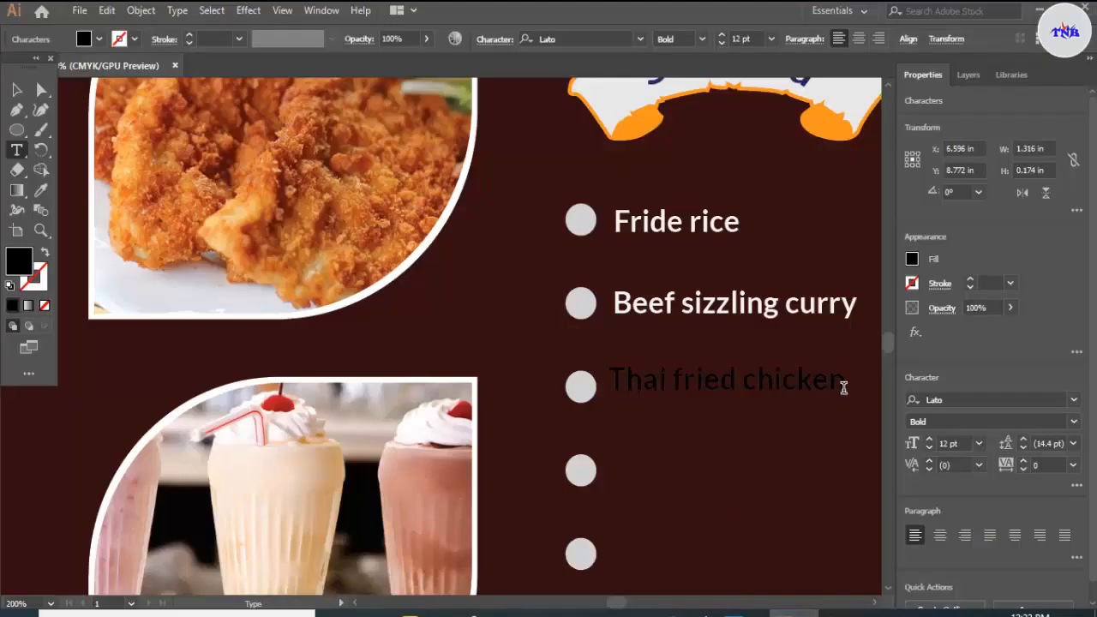
Step: Fill the Thai fried chicken text with the lightest grey and move it down to align with the third circle
drag(845, 380, 610, 377)
click(99, 38)
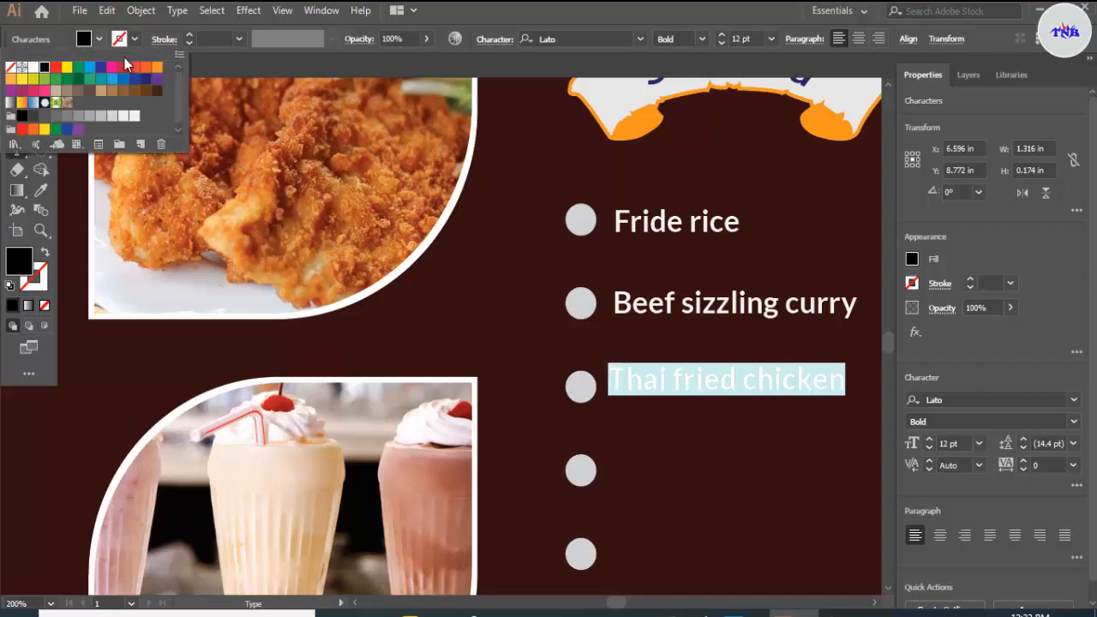
click(133, 116)
click(419, 69)
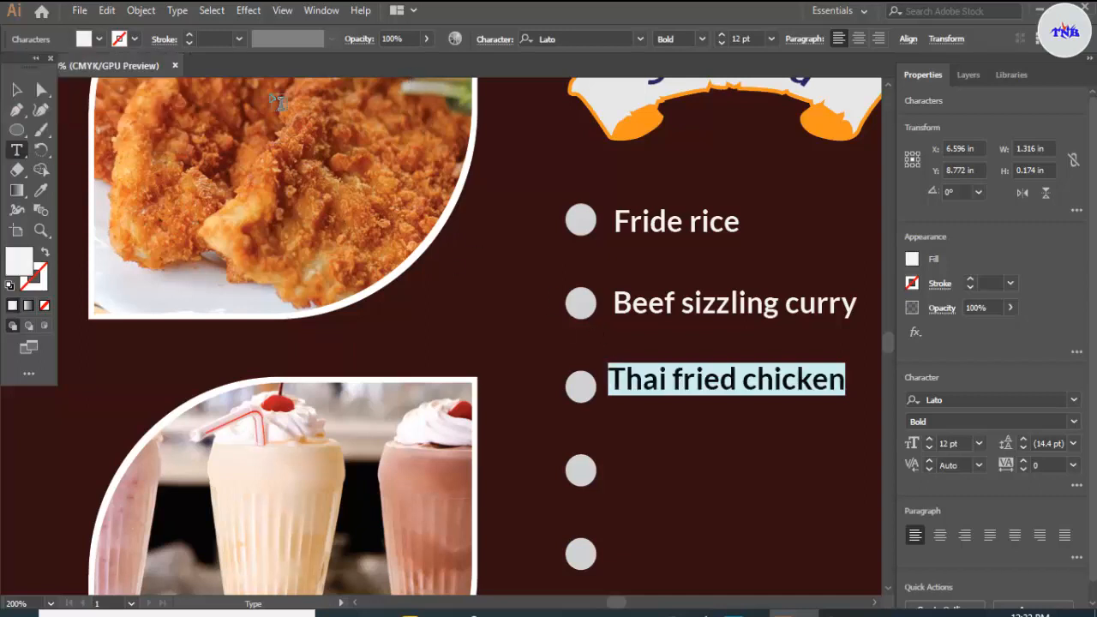
click(16, 90)
drag(733, 391, 738, 398)
click(653, 486)
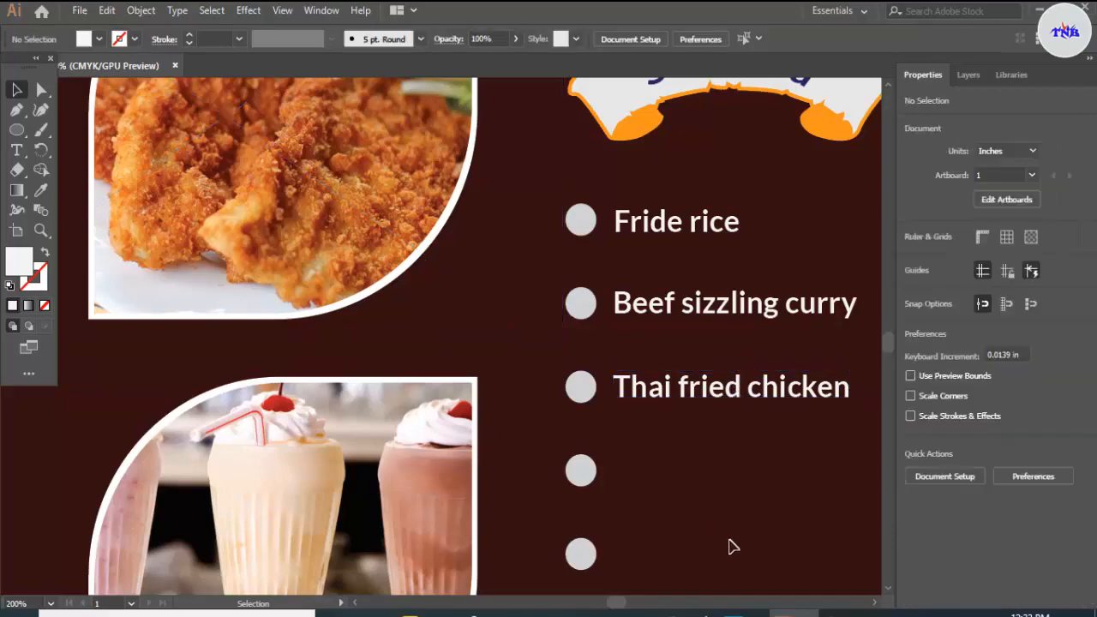
Step: Switch to Notepad, copy the line Vegetable&Salad, and return to the flyer in Illustrator
click(838, 614)
drag(4, 120, 108, 117)
right_click(87, 120)
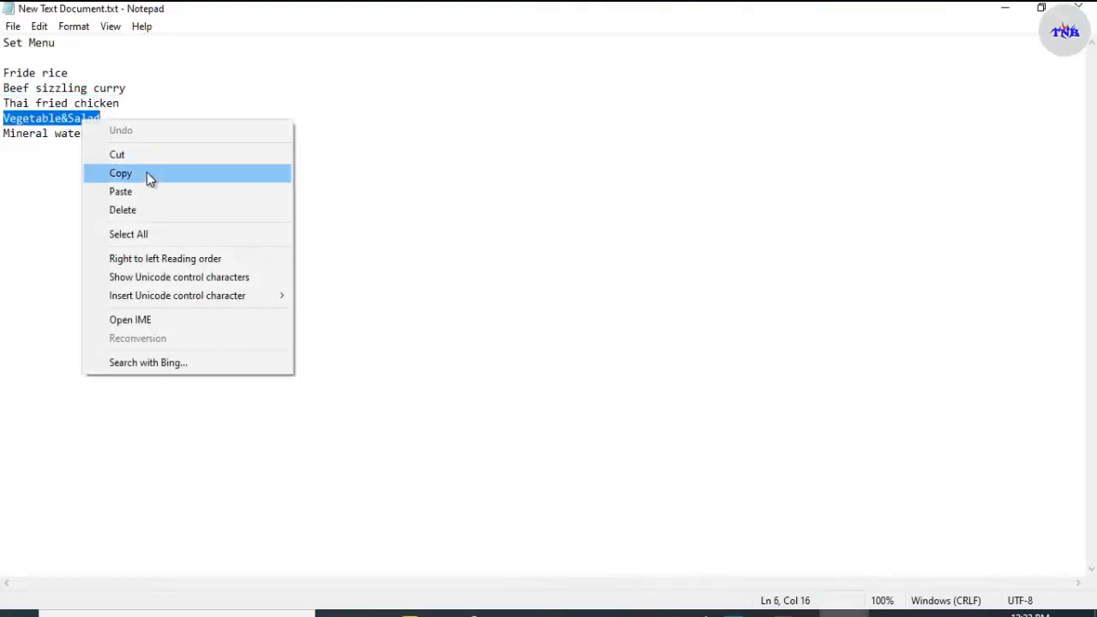
click(149, 177)
key(alt+Tab)
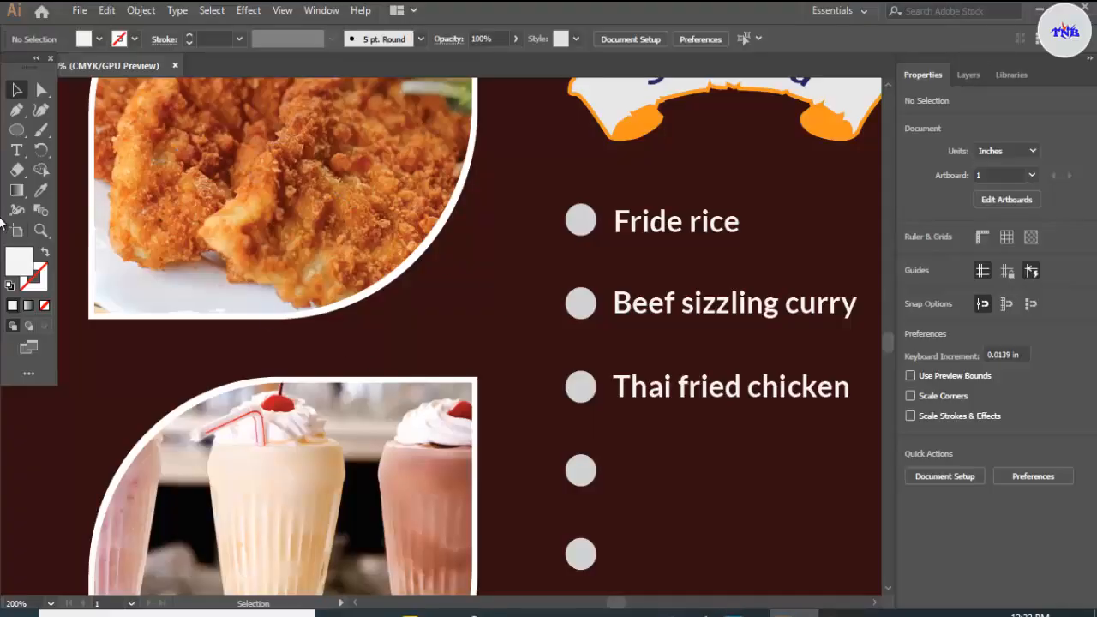
Step: Paste Vegetable&Salad as a new text line beside the fourth circle, fill it with the lightest grey and align it with the circle
key(t)
click(370, 428)
key(ctrl+v)
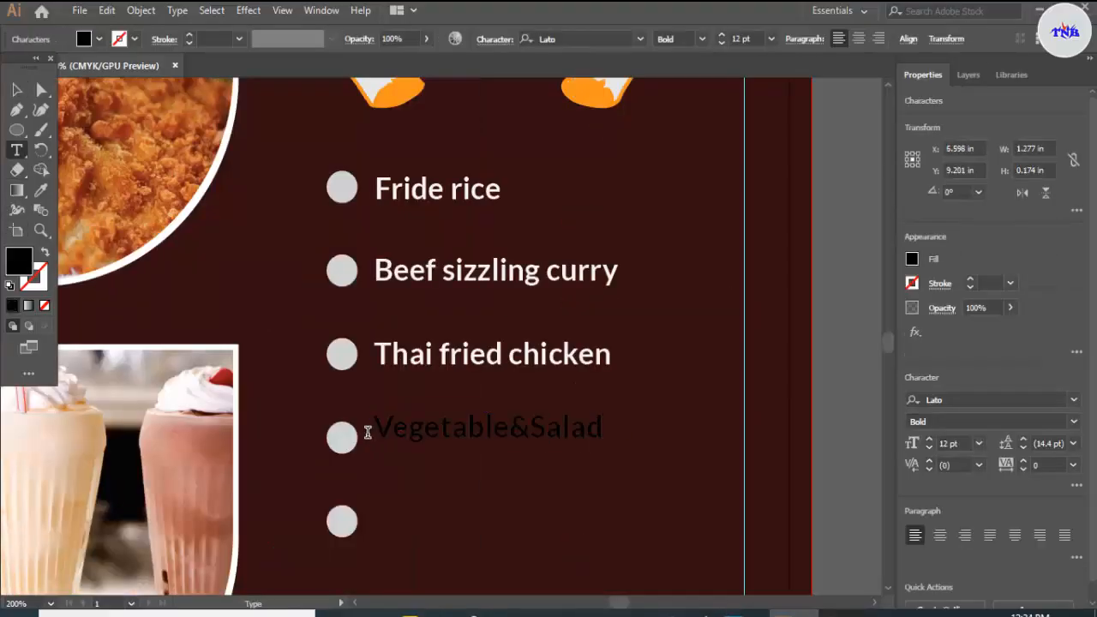
click(16, 89)
click(99, 38)
click(135, 115)
drag(550, 422, 559, 439)
Step: Switch to Notepad, copy the line Mineral water, and return to the flyer in Illustrator
click(848, 615)
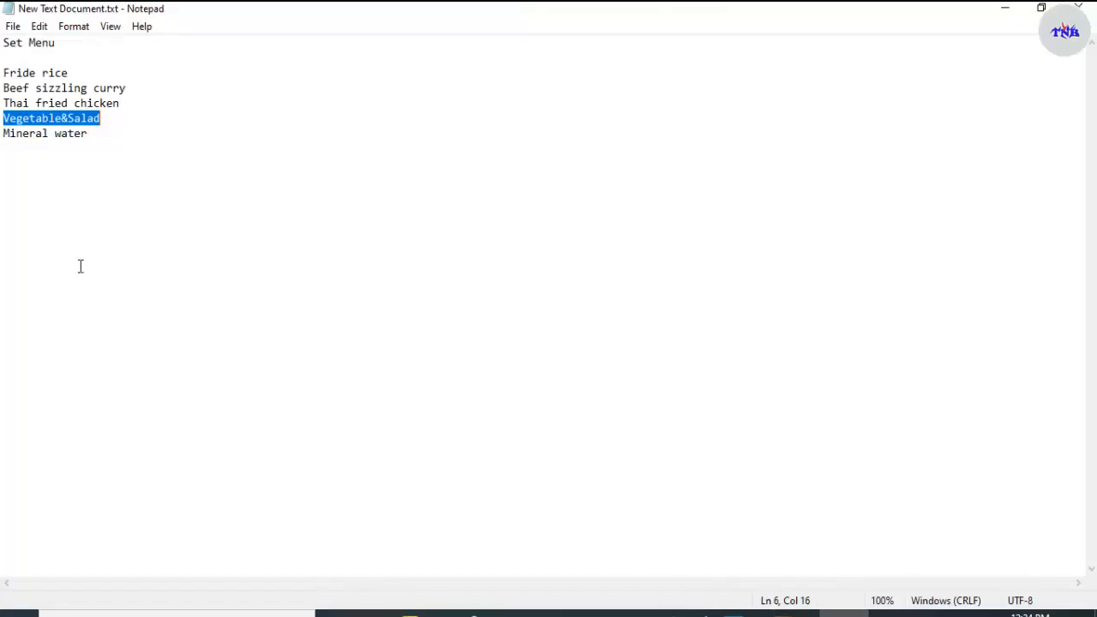
drag(3, 135, 90, 137)
right_click(66, 143)
click(137, 199)
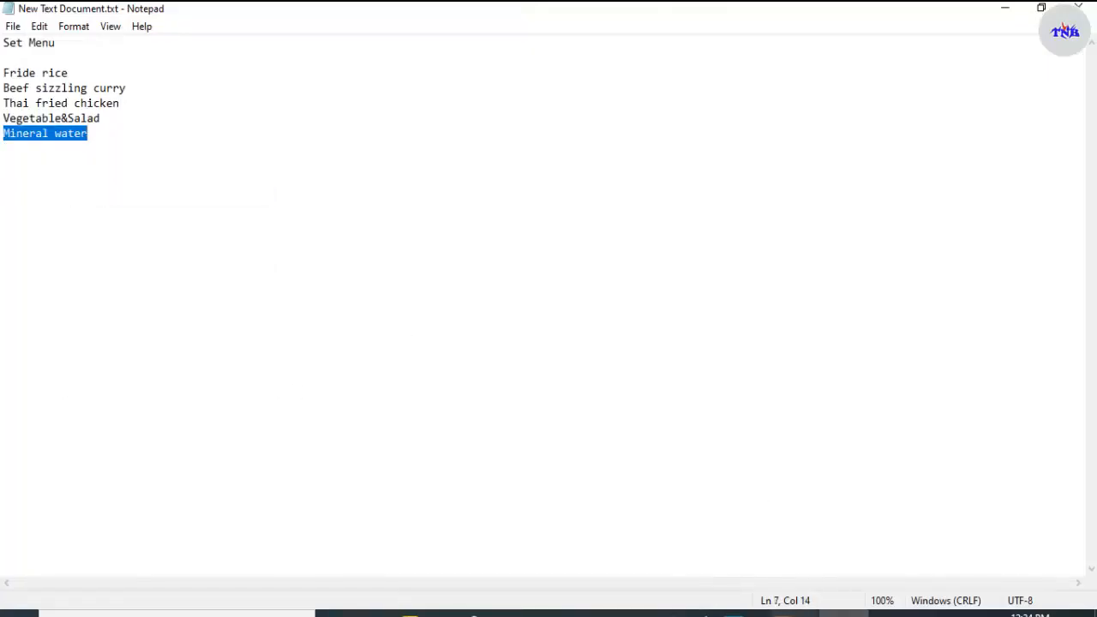
click(795, 614)
Step: Paste Mineral water as a new text line beside the fifth circle and fill it with the lightest grey
click(16, 150)
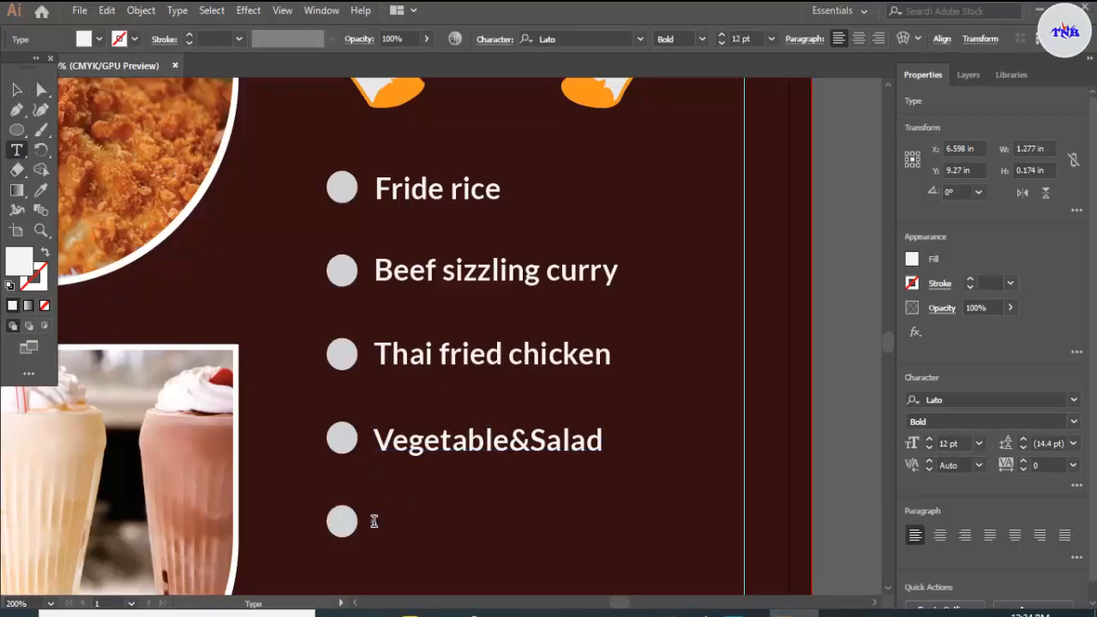
click(375, 518)
key(ctrl+v)
click(17, 89)
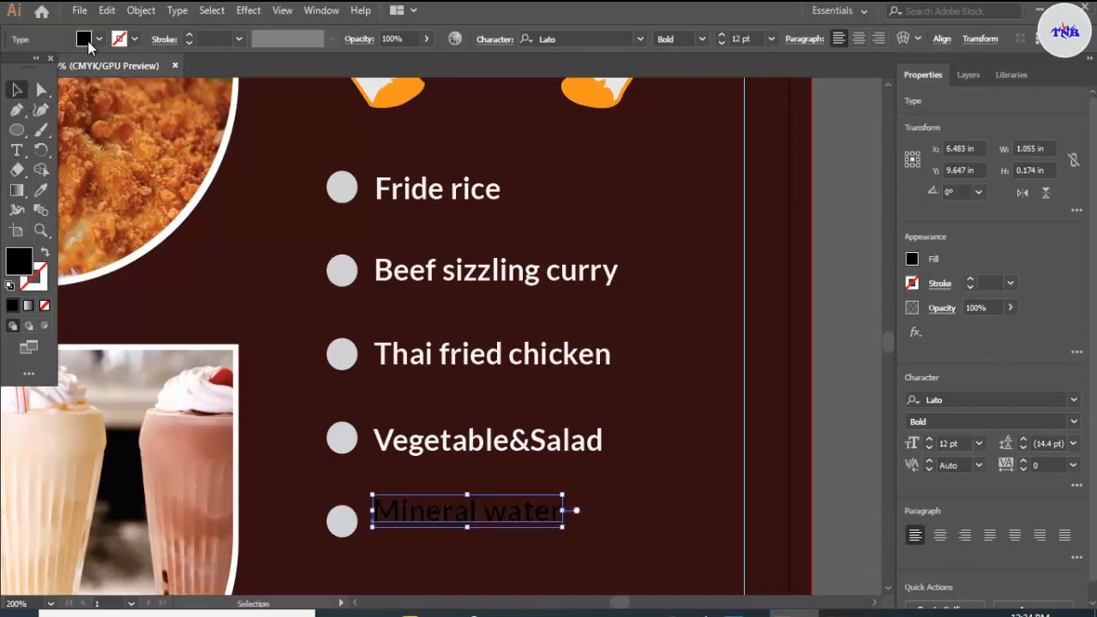
click(100, 40)
click(134, 117)
key(Escape)
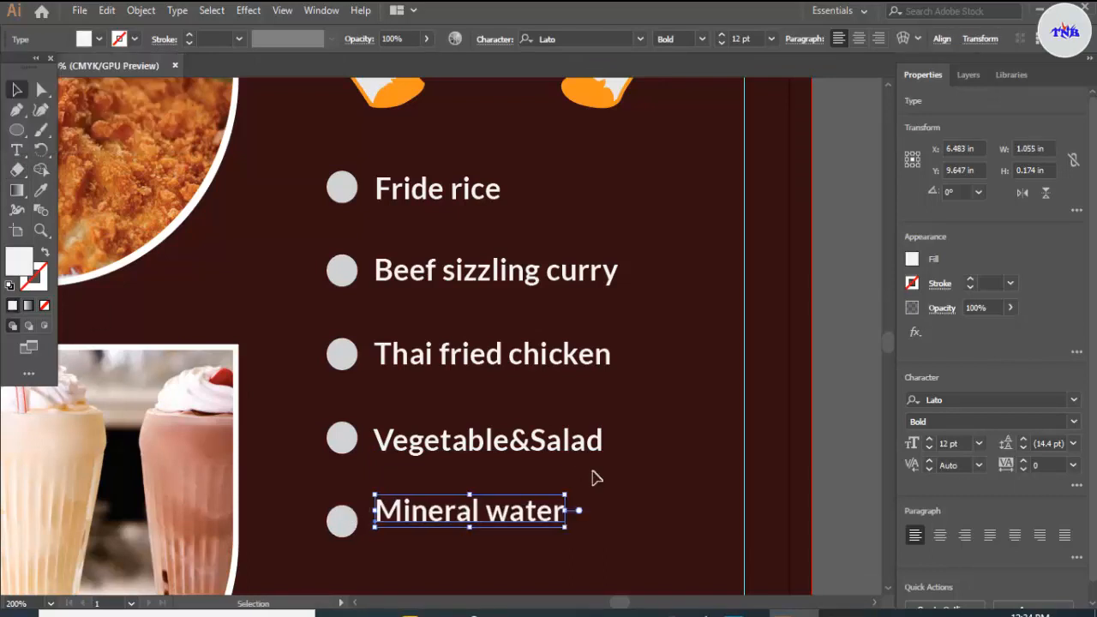
Step: Nudge the Mineral water line slightly right and down so it lines up with the fifth circle
key(Right)
key(Right)
key(Down)
key(Down)
key(Down)
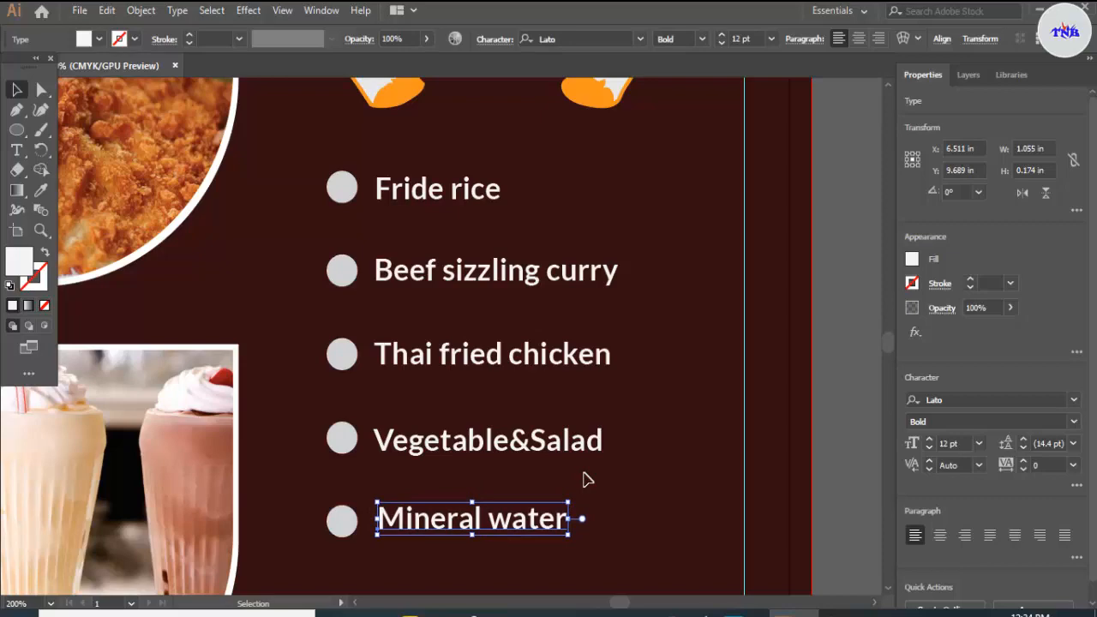
key(Down)
key(Down)
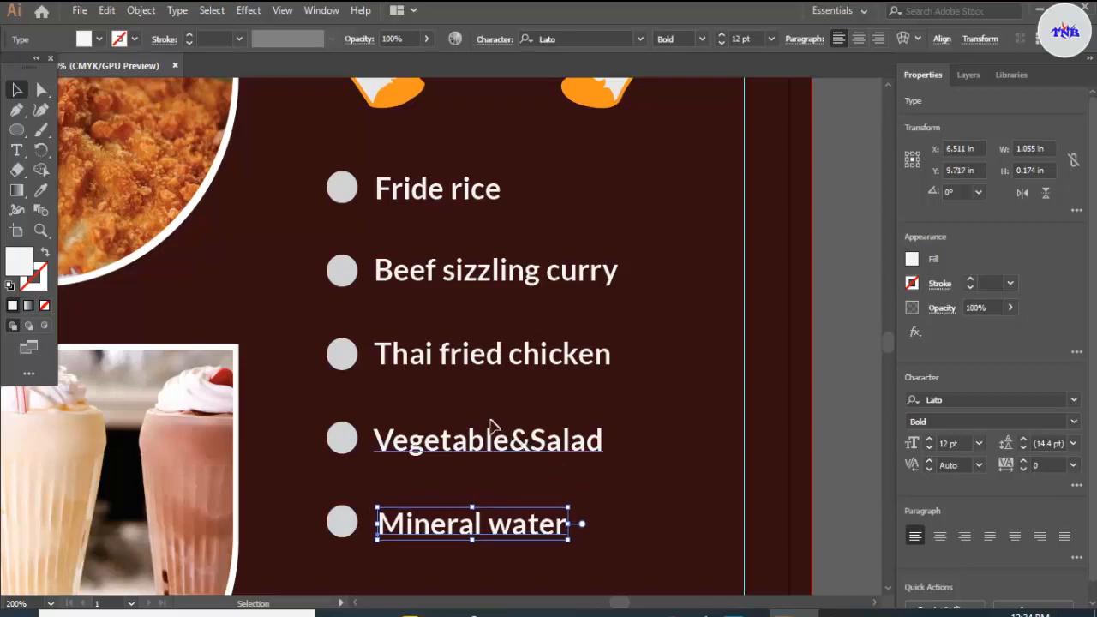
click(674, 250)
Step: Draw a white rectangle about 2.48 in wide and 0.63 in high in the flyer's bottom-left corner
scroll(604, 272, down, 3)
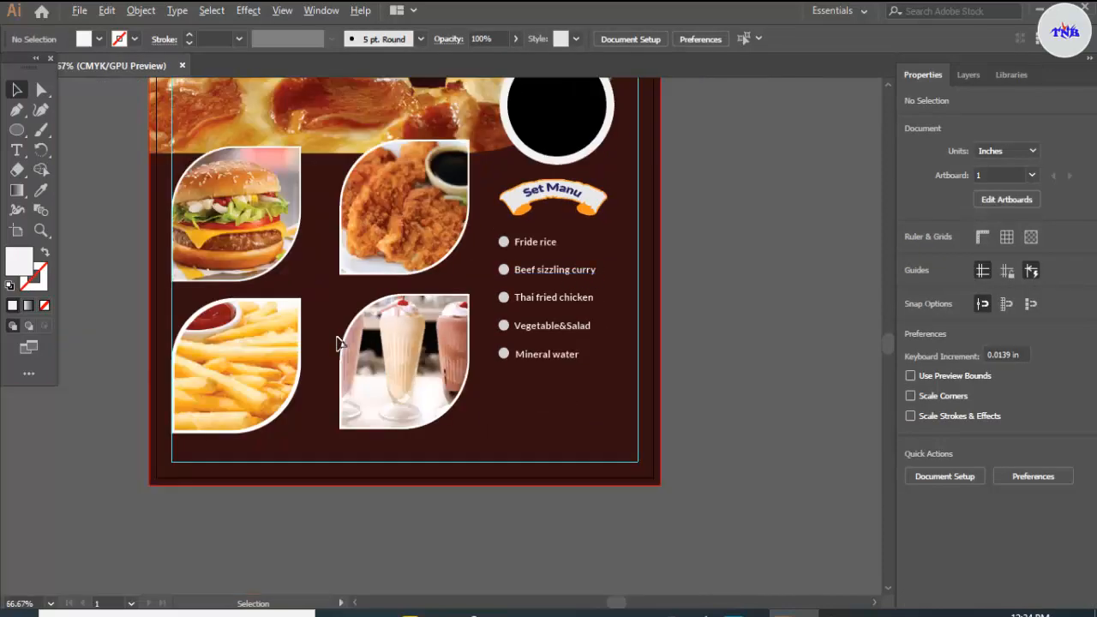
scroll(337, 343, down, 3)
scroll(351, 339, up, 2)
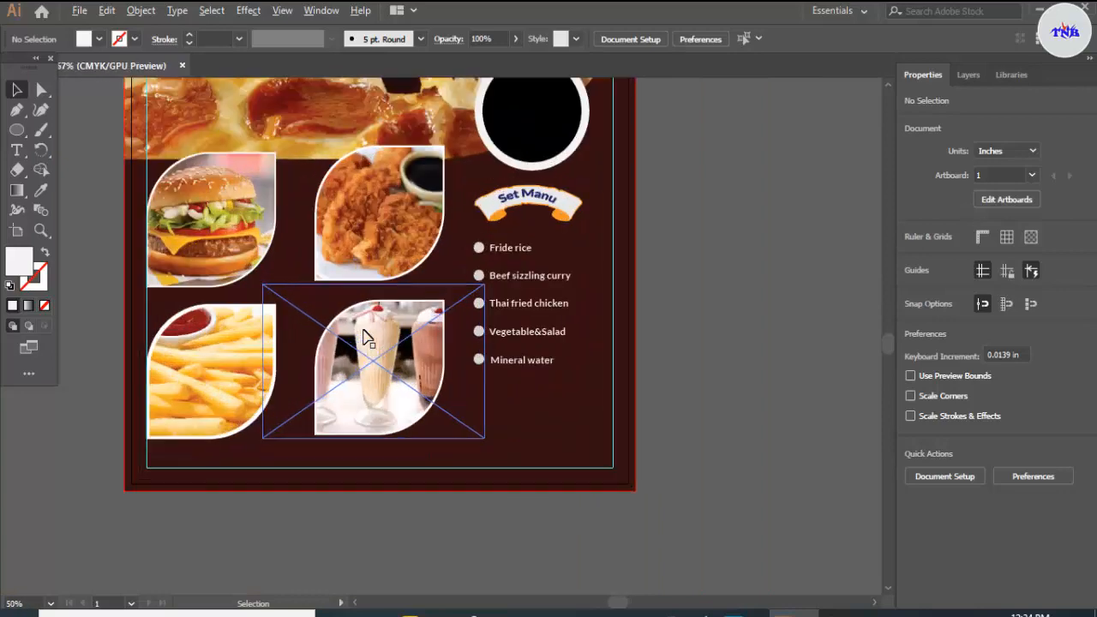
scroll(365, 337, down, 2)
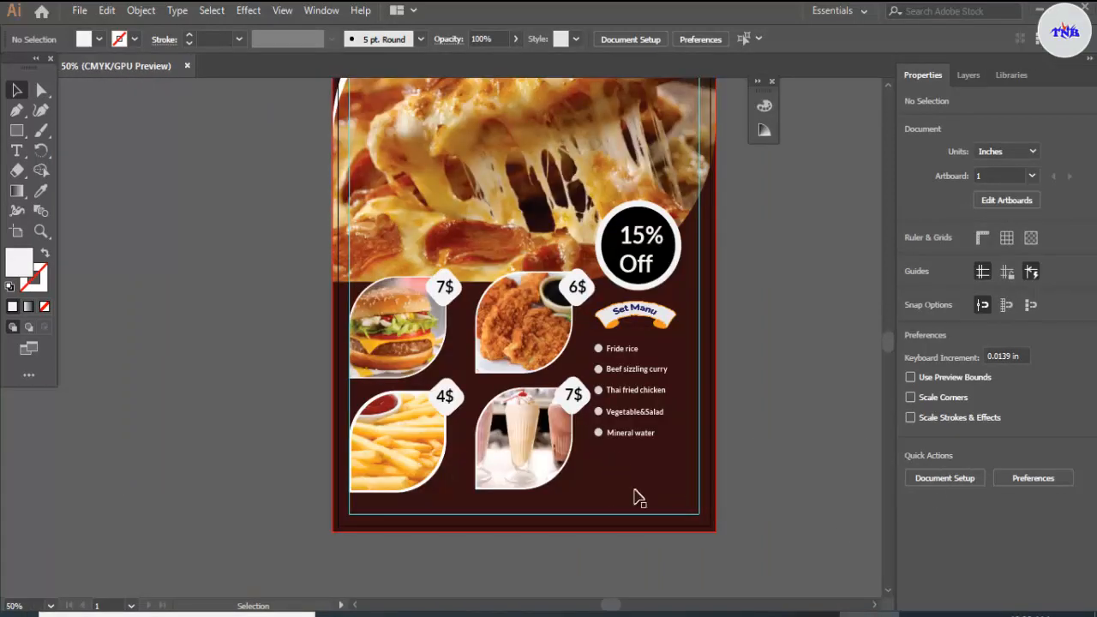
click(16, 130)
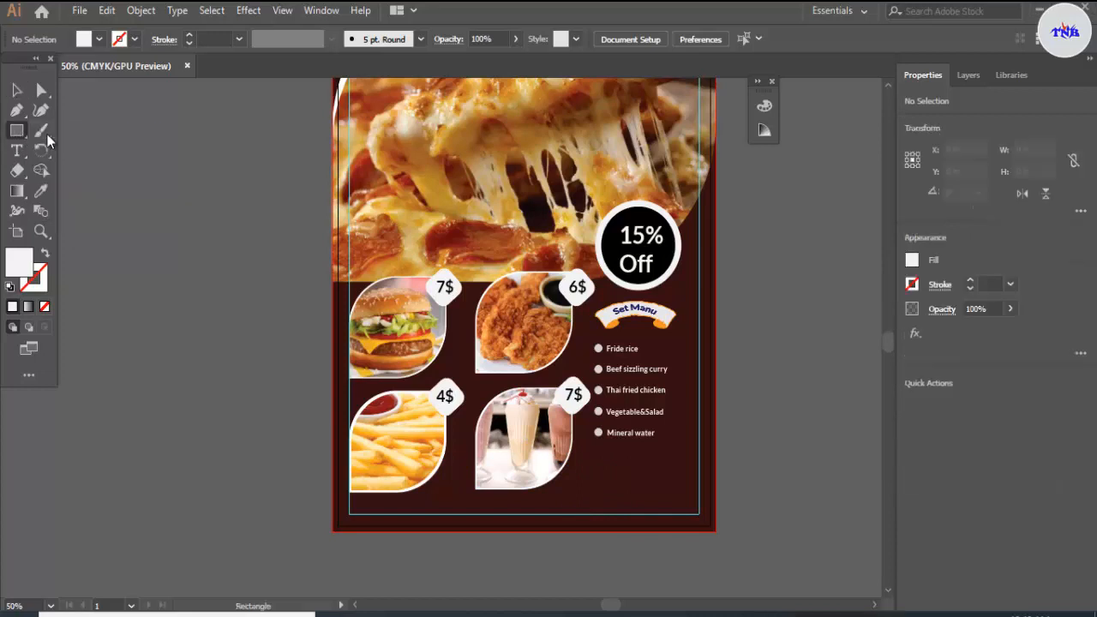
click(99, 39)
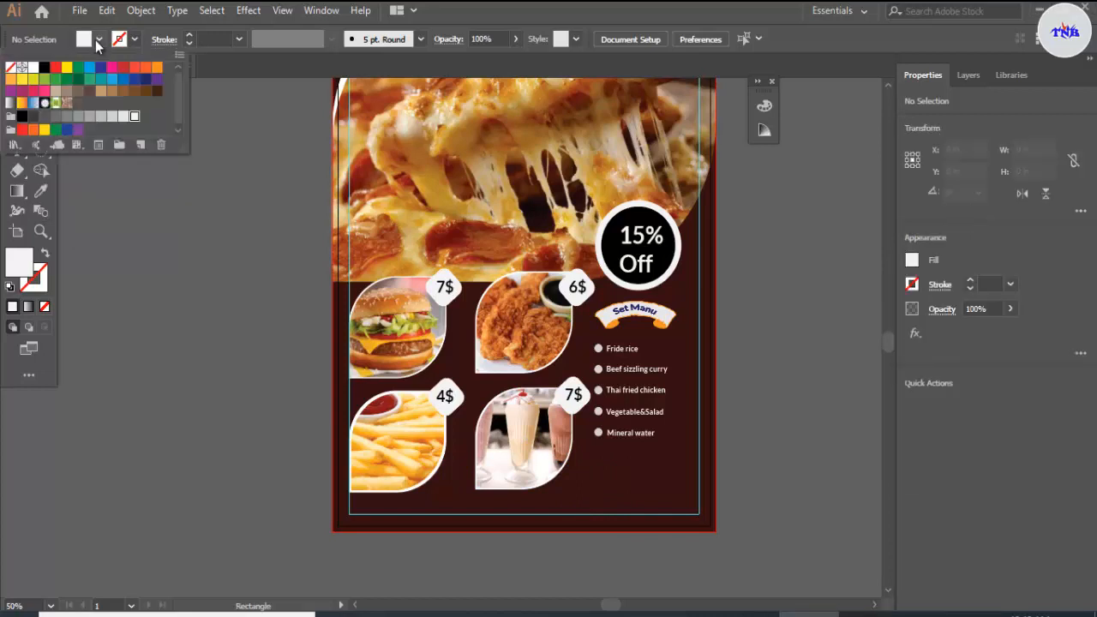
click(33, 70)
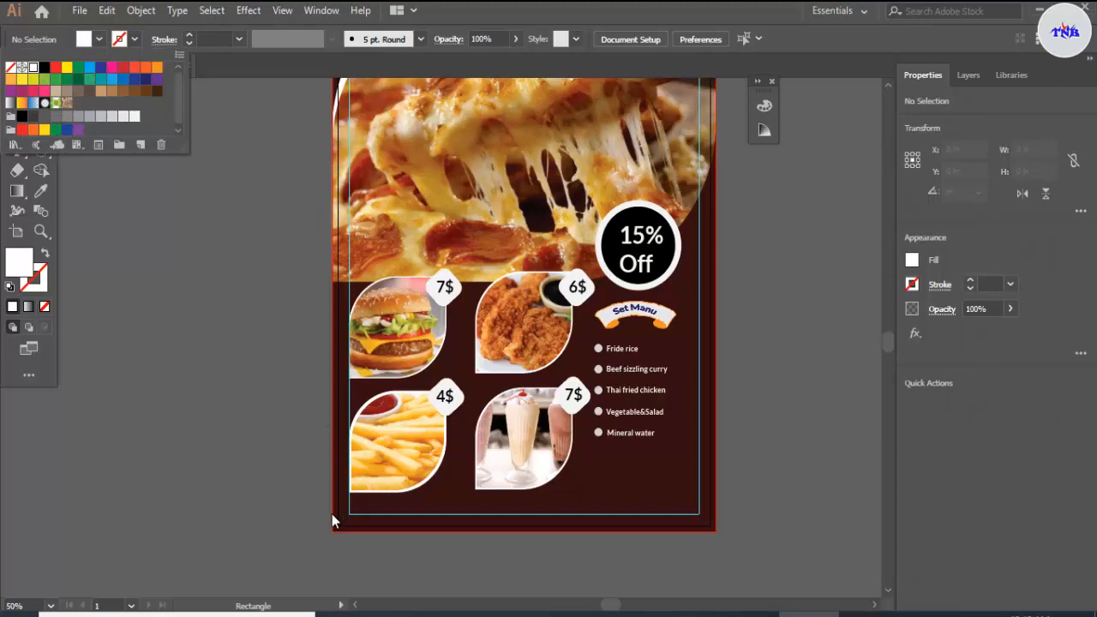
click(331, 514)
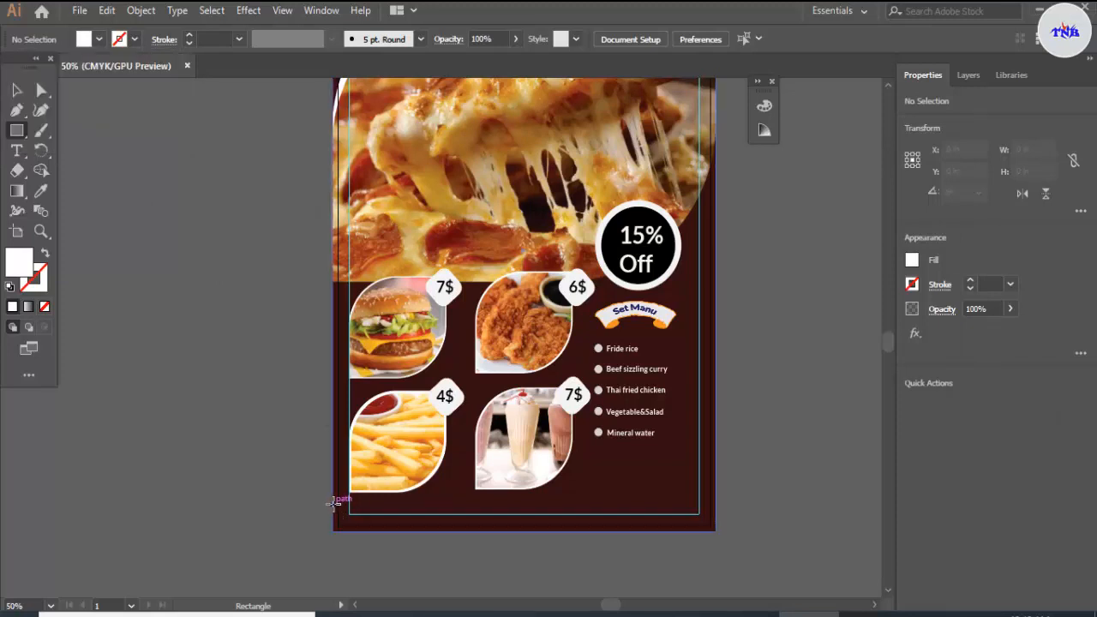
drag(334, 502, 440, 530)
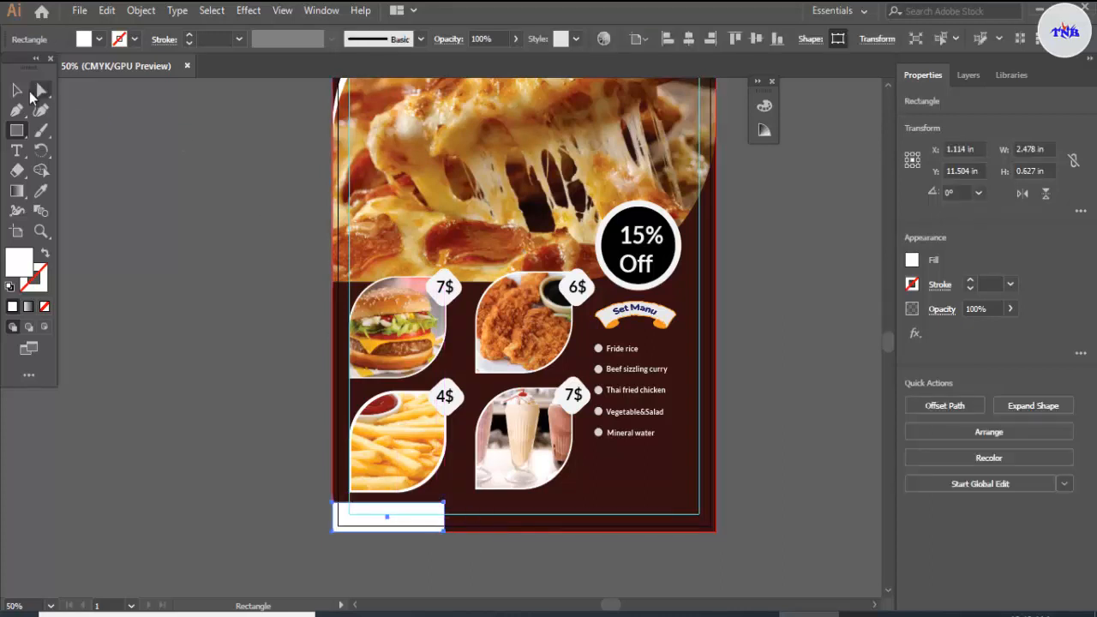
key(v)
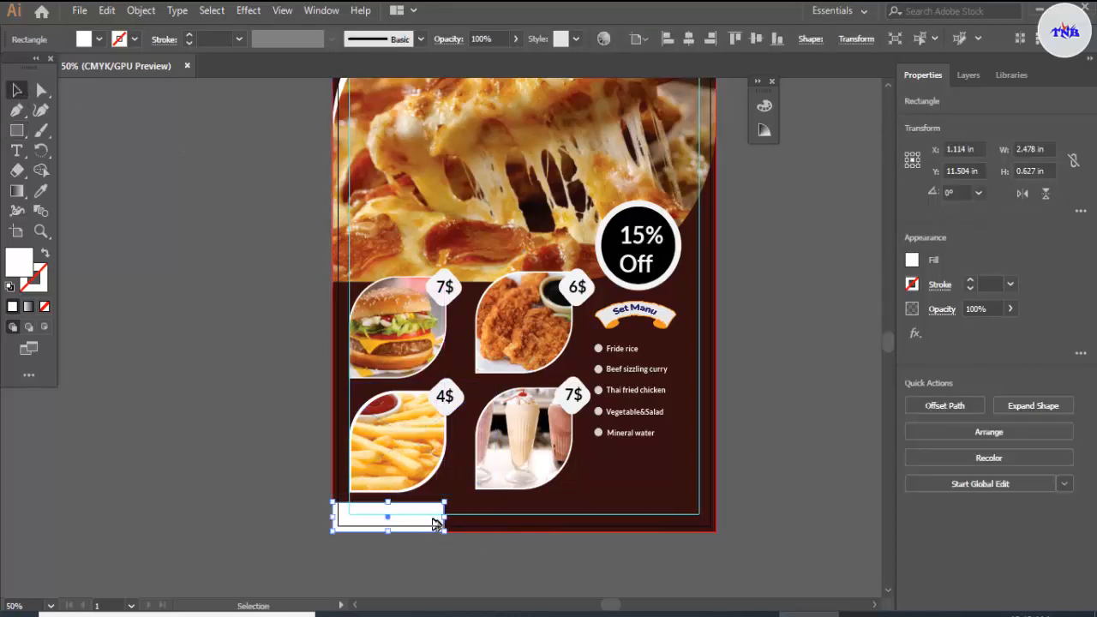
Step: Duplicate the white rectangle to the middle and right corner of the flyer's bottom edge, nudging the middle copy right
drag(441, 523, 706, 522)
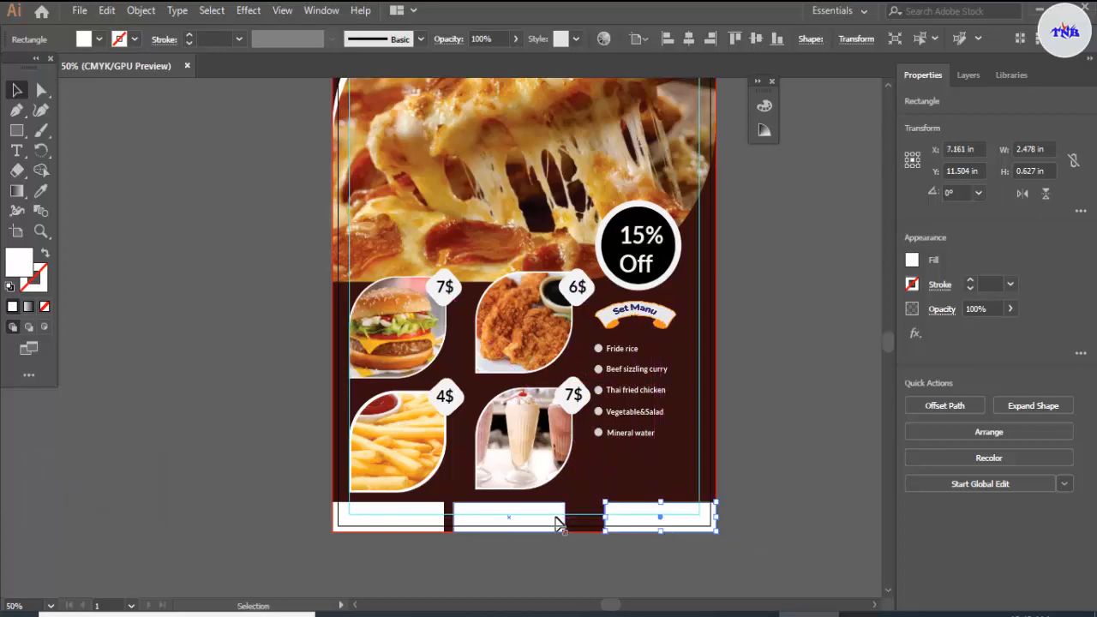
click(548, 521)
key(Right)
key(Right)
key(Right)
key(Right)
key(Right)
key(Right)
key(Right)
key(Right)
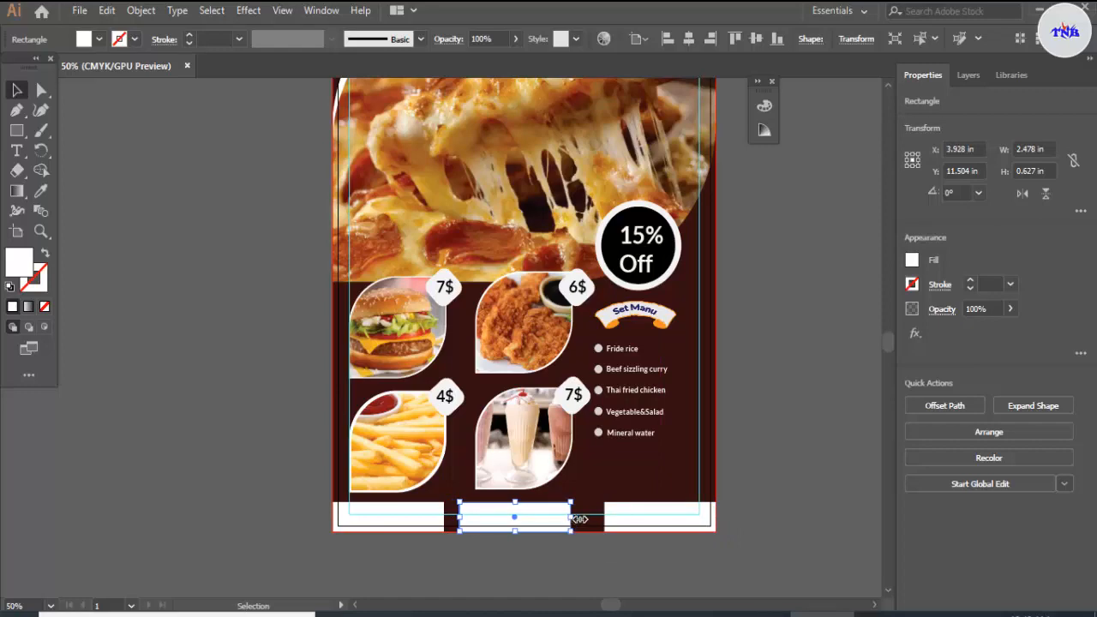
Step: Stretch the middle bottom rectangle to about 2.9 in wide and 0.83 in high, extending its right and top edges
drag(579, 520, 598, 519)
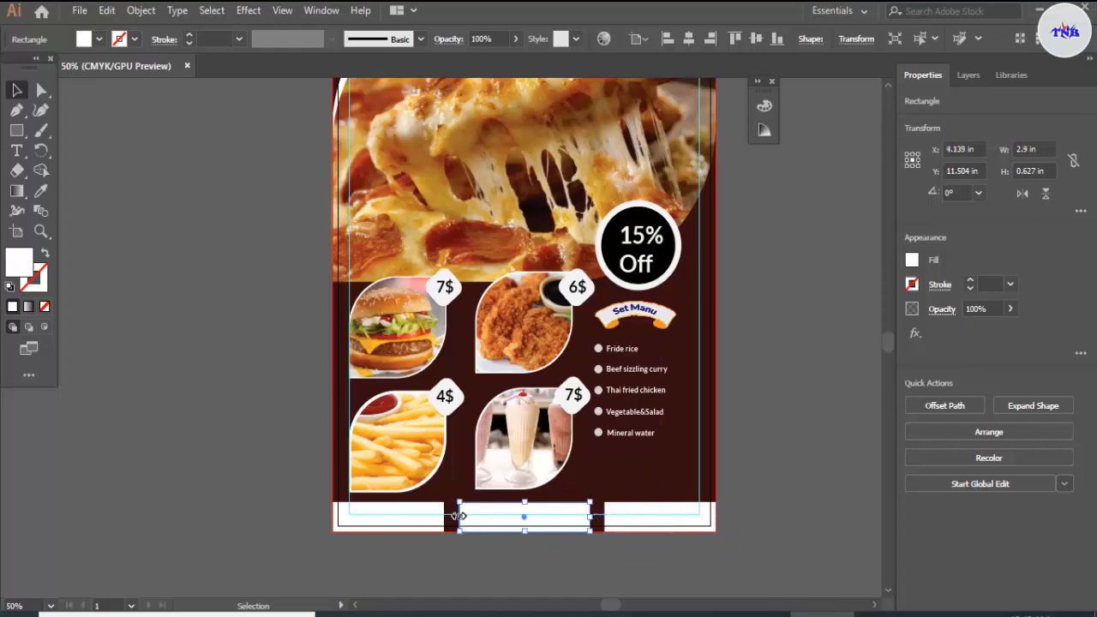
scroll(476, 516, up, 1)
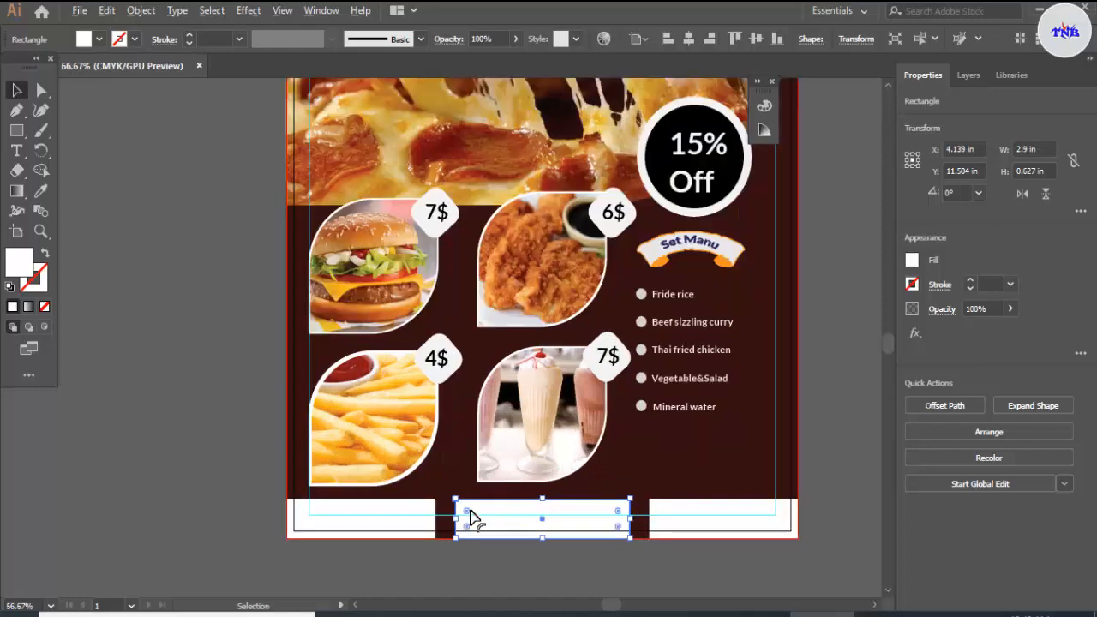
drag(544, 503, 544, 489)
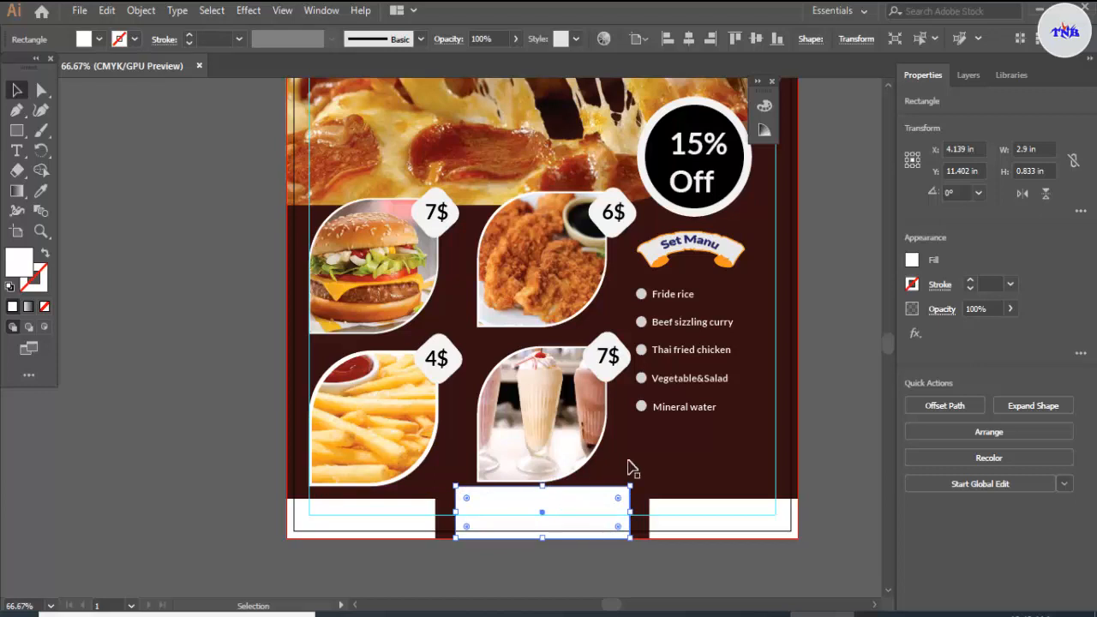
Step: Fill the middle bottom rectangle with red C=0 M=100 Y=100 K=0 and deselect it
click(99, 40)
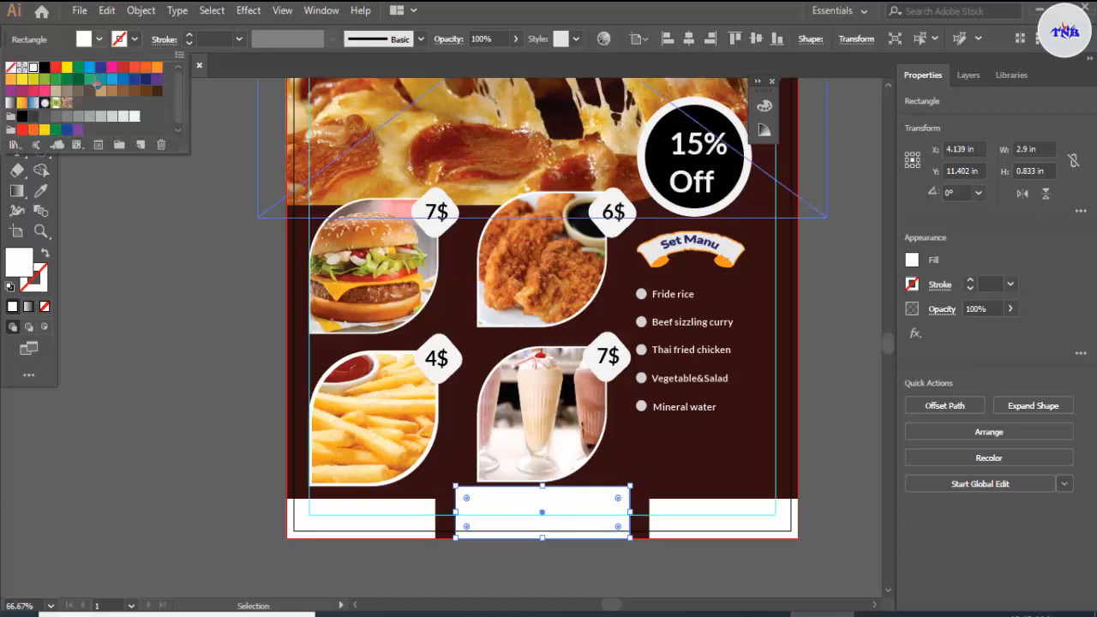
click(22, 130)
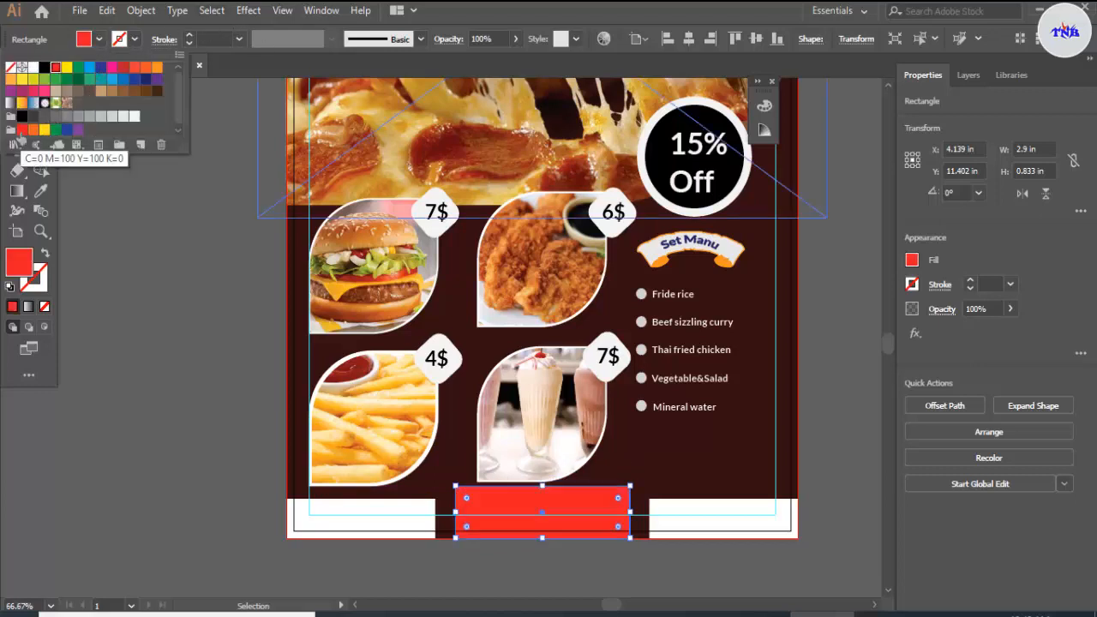
click(810, 385)
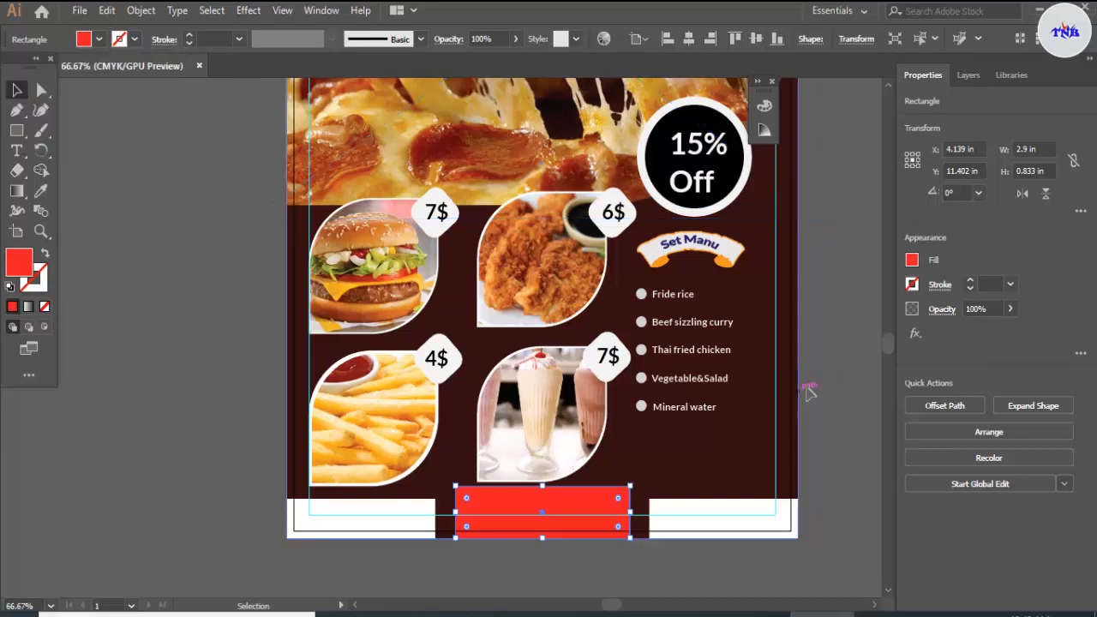
click(823, 392)
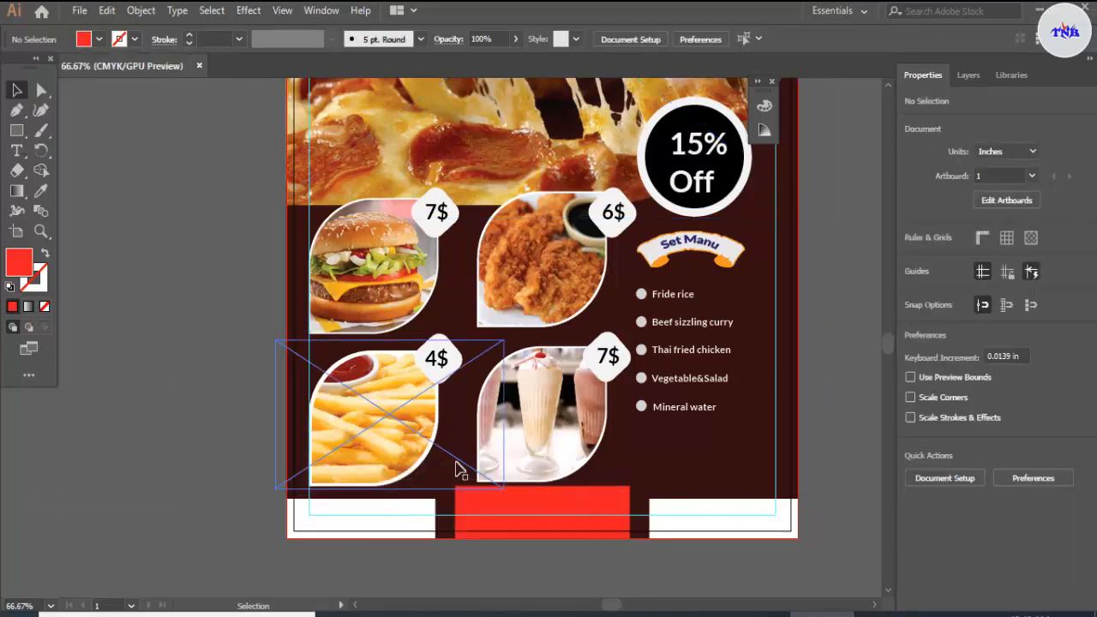
click(17, 150)
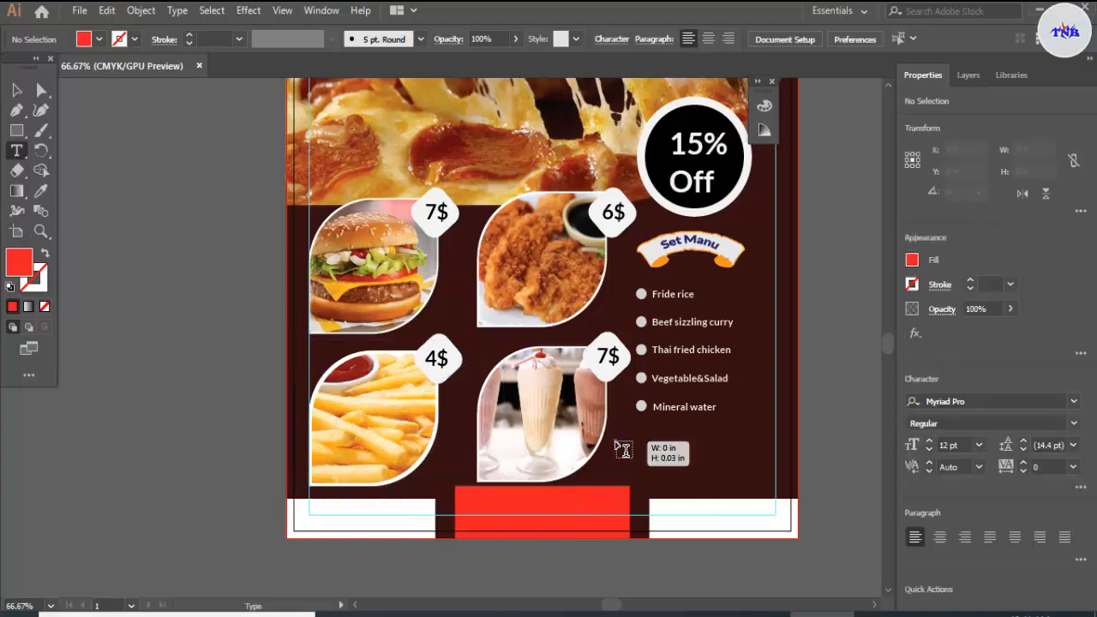
click(615, 439)
key(BackSpace)
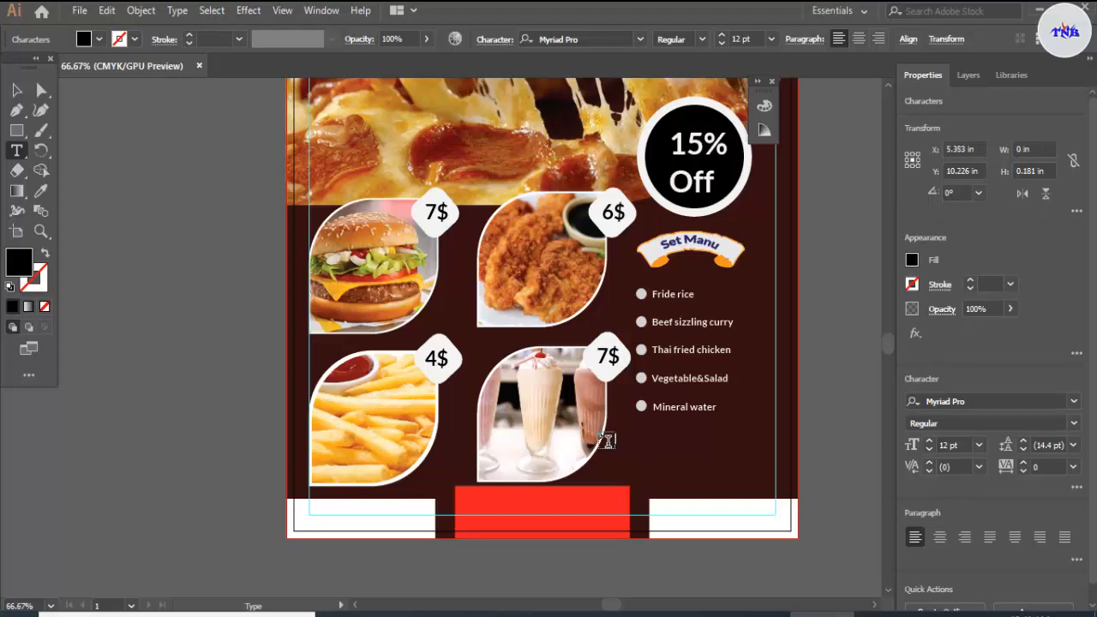
key(Escape)
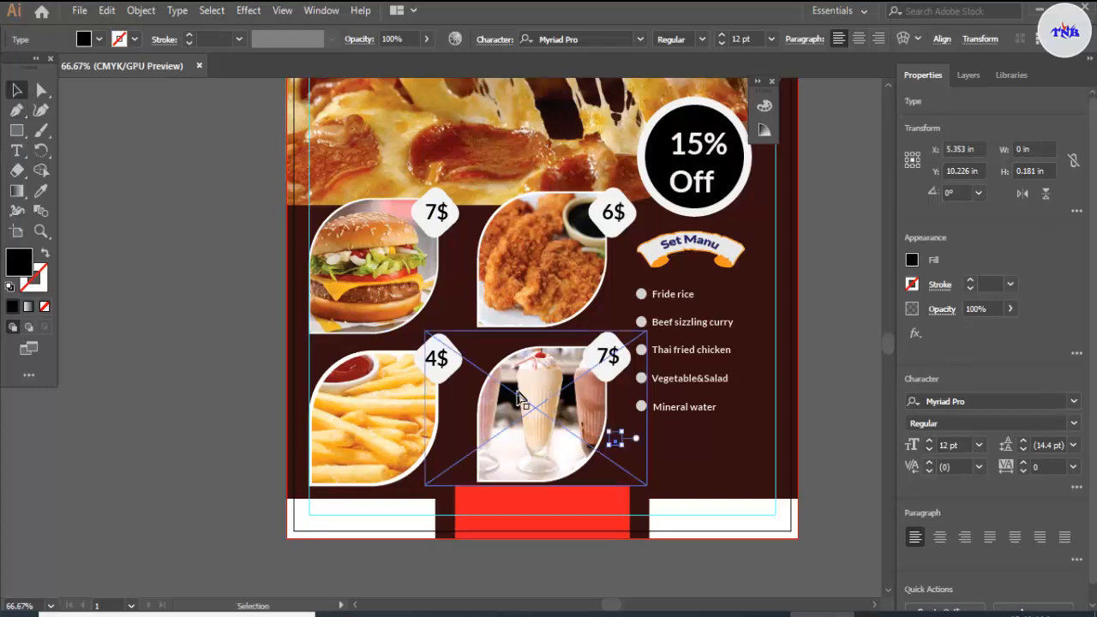
key(ctrl+shift+a)
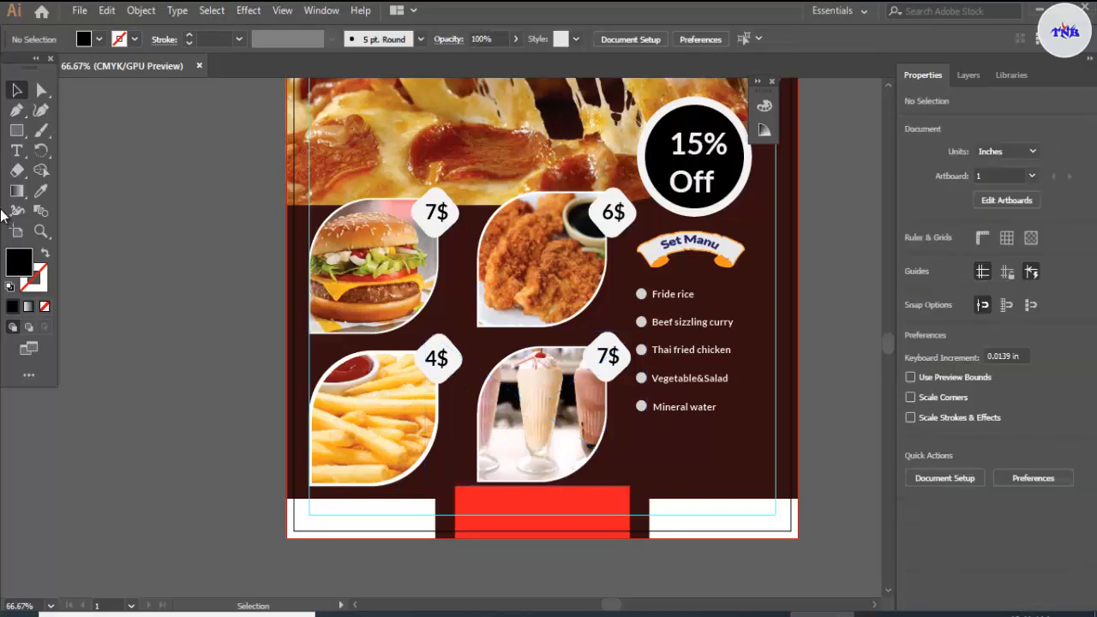
Step: Place a new text line below the "Mineral water" entry and set it to 24 pt with a white fill
click(17, 153)
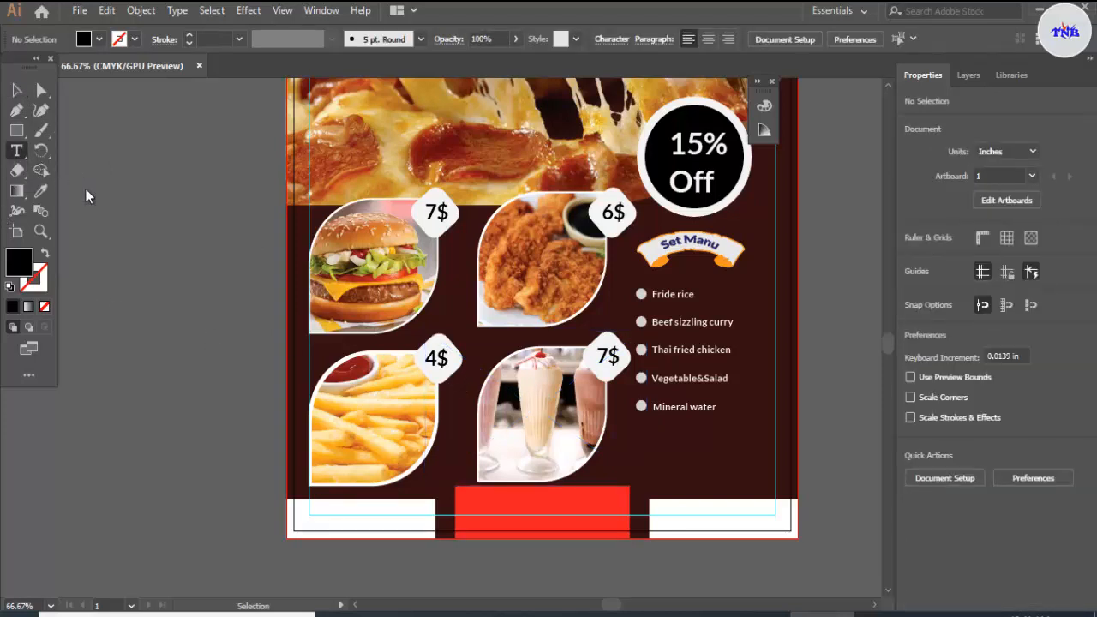
click(624, 435)
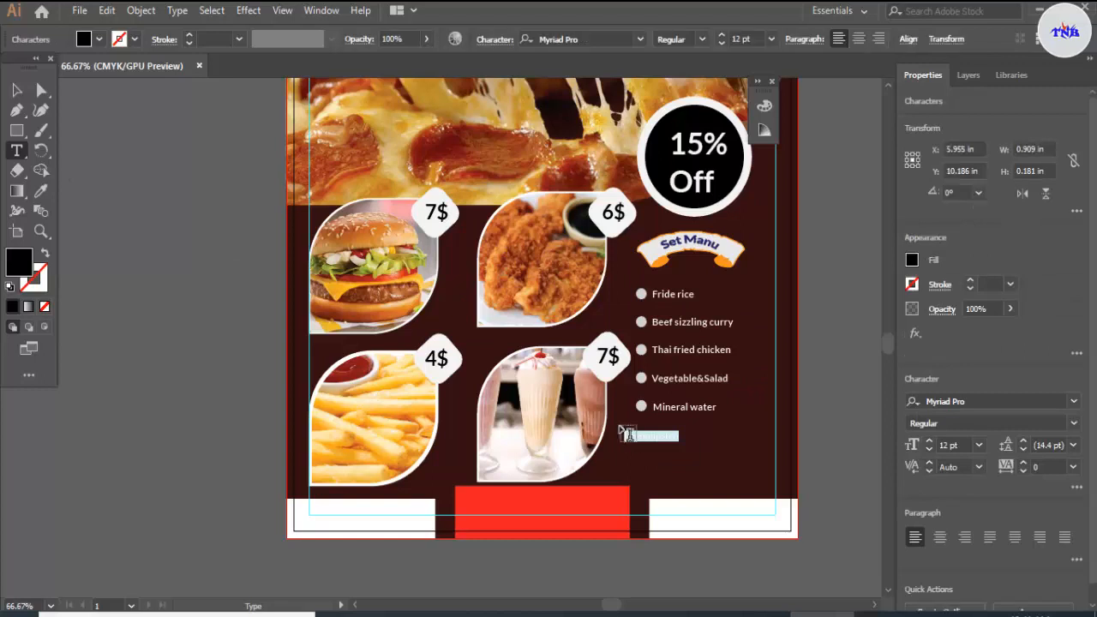
click(770, 40)
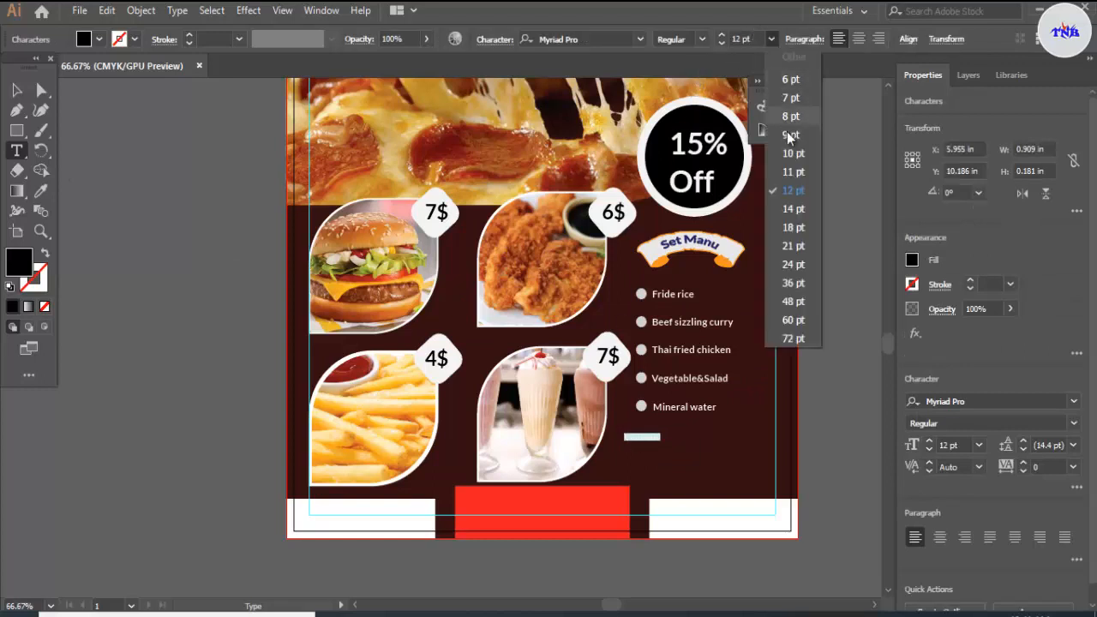
click(796, 263)
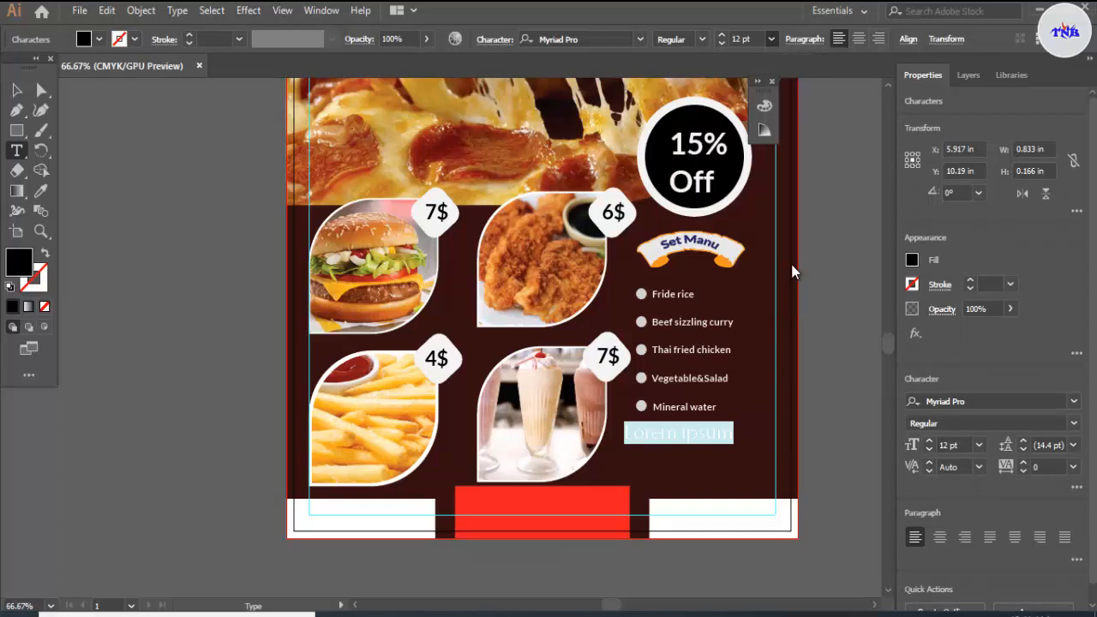
click(97, 40)
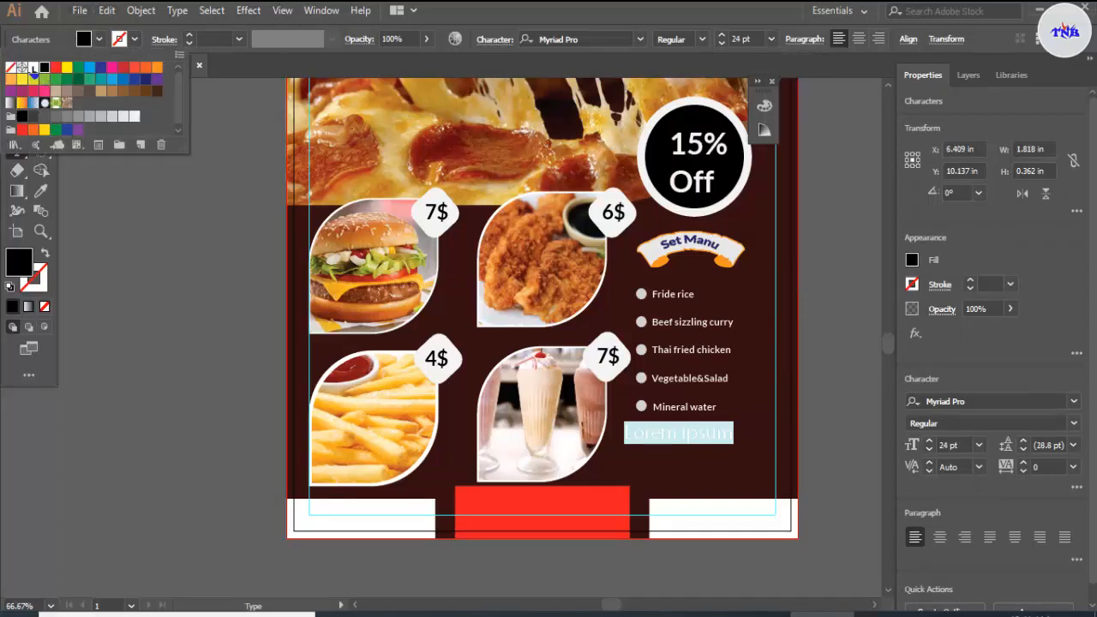
click(33, 68)
Step: Replace the placeholder text below the menu list with "DELIVERY 24/7"
key(BackSpace)
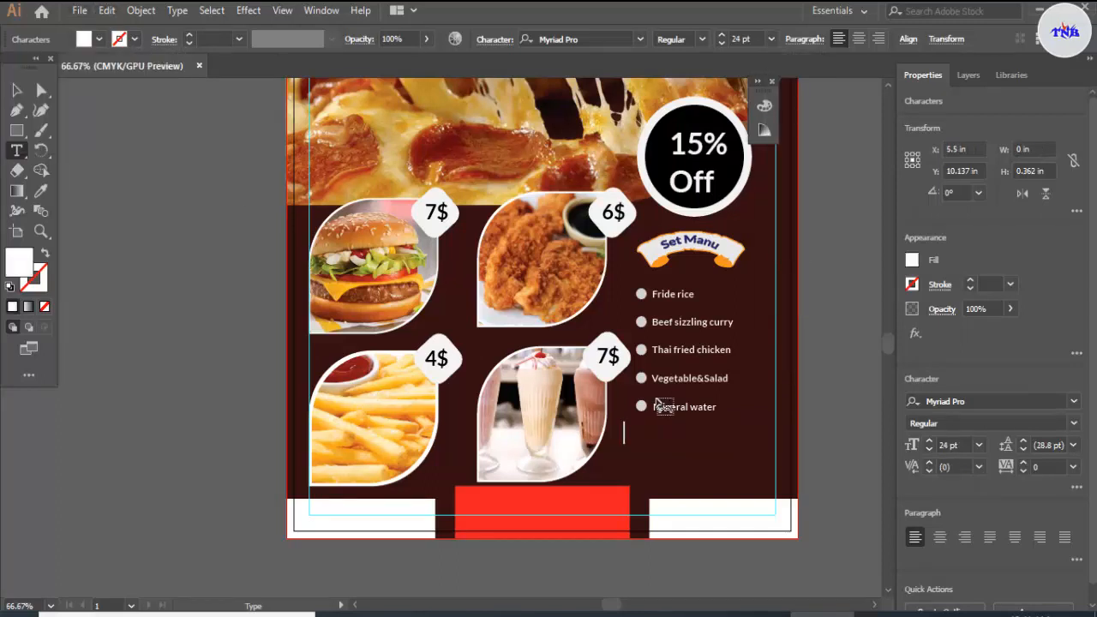
text(DELI)
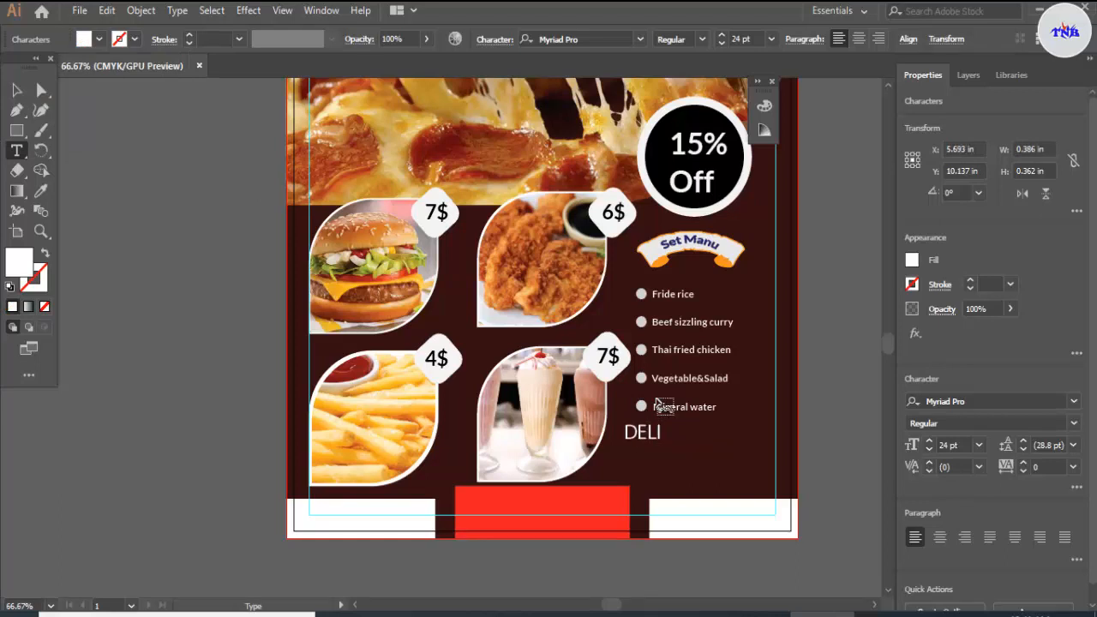
text(VERY 24)
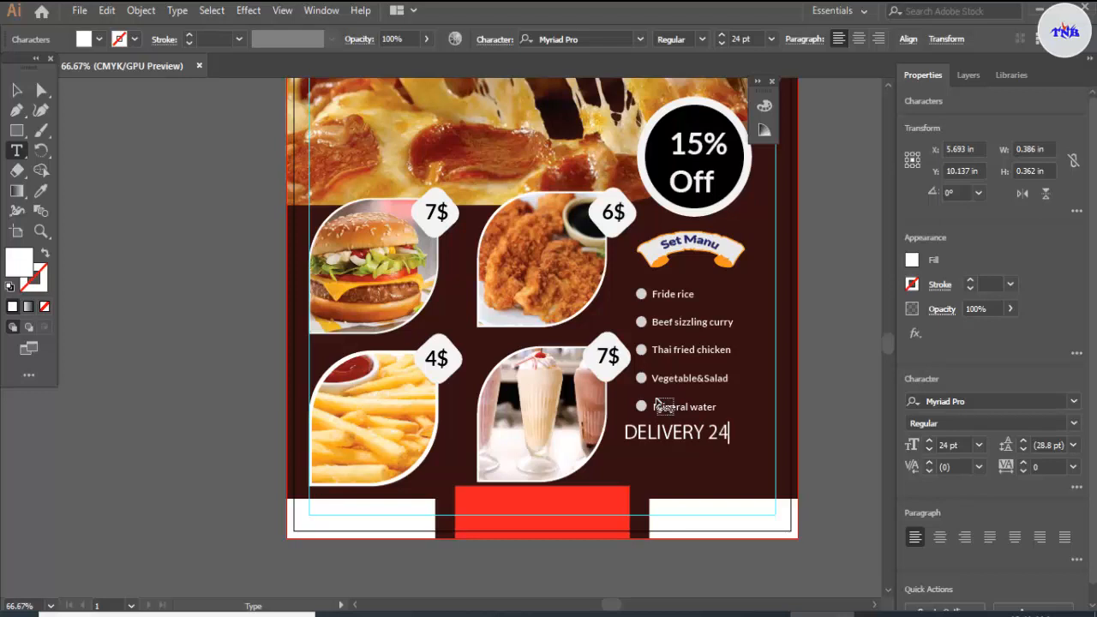
text(?)
text(7)
key(BackSpace)
key(BackSpace)
text(/7)
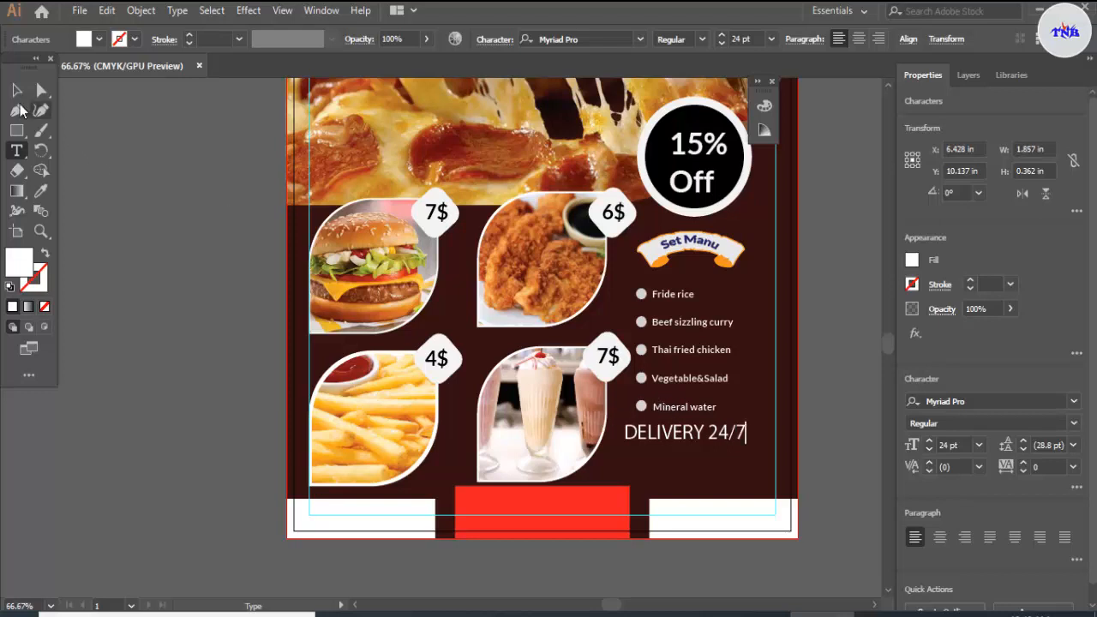
Step: Set the "DELIVERY 24/7" text to Arial Bold and deselect it
click(16, 89)
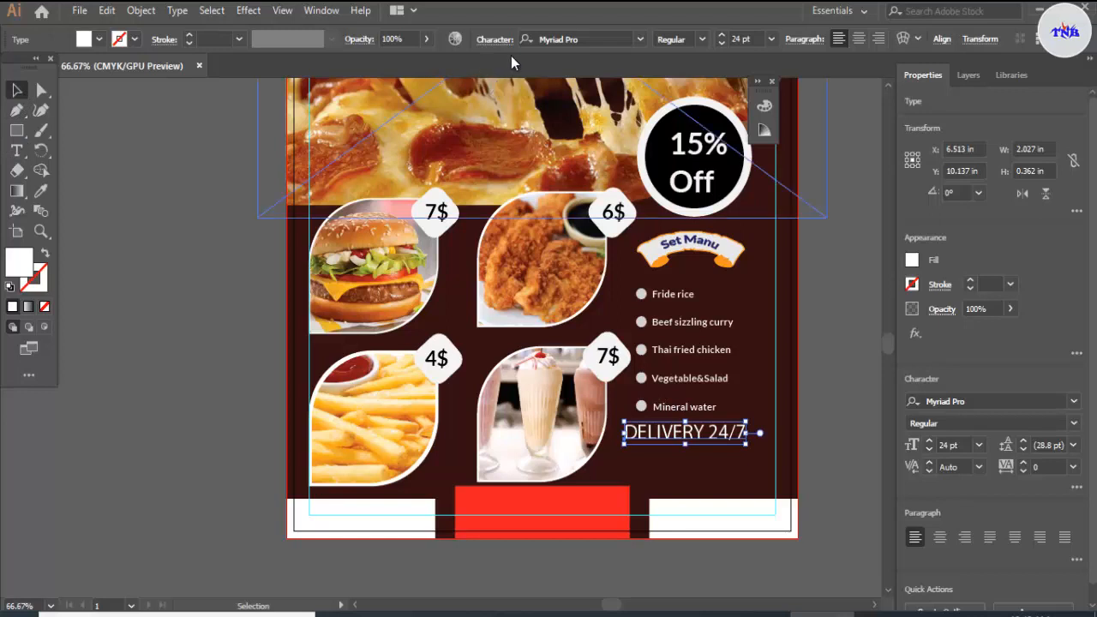
click(644, 42)
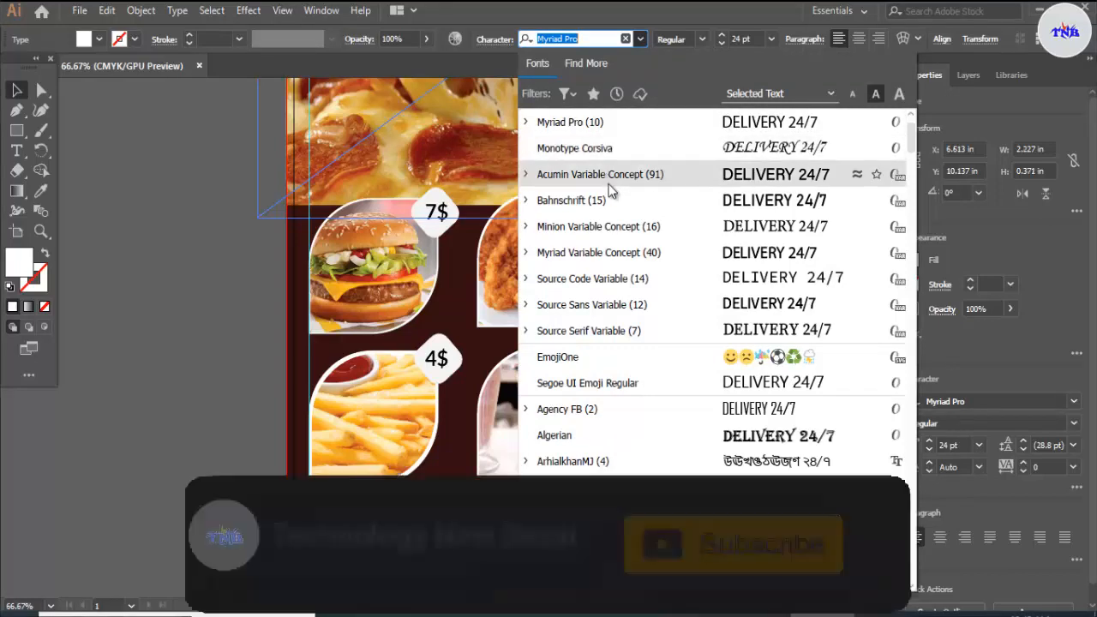
click(561, 348)
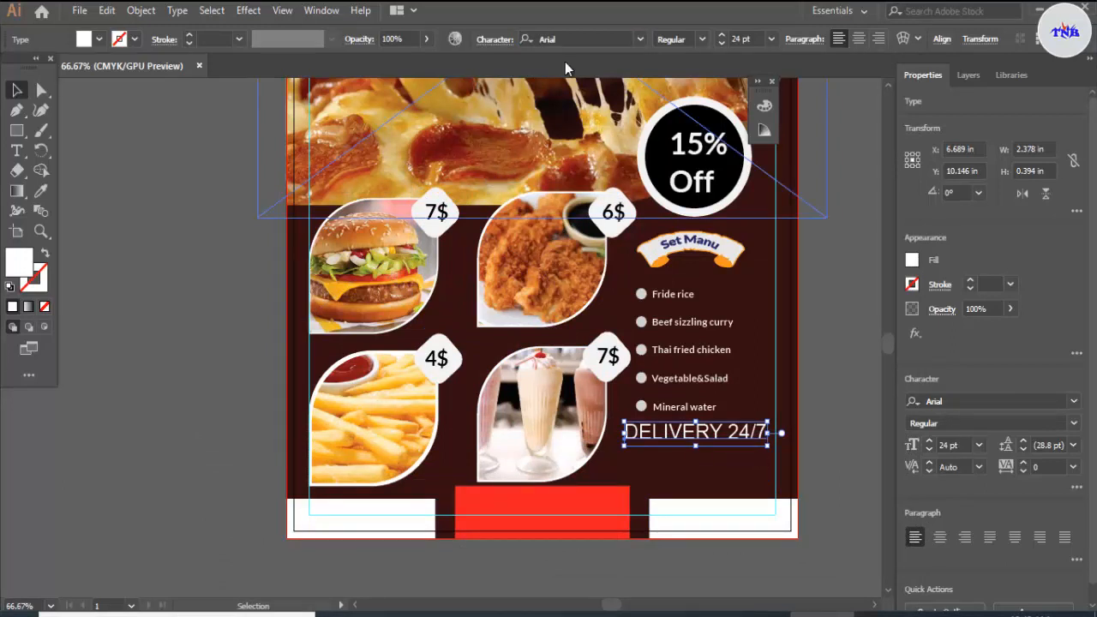
click(702, 39)
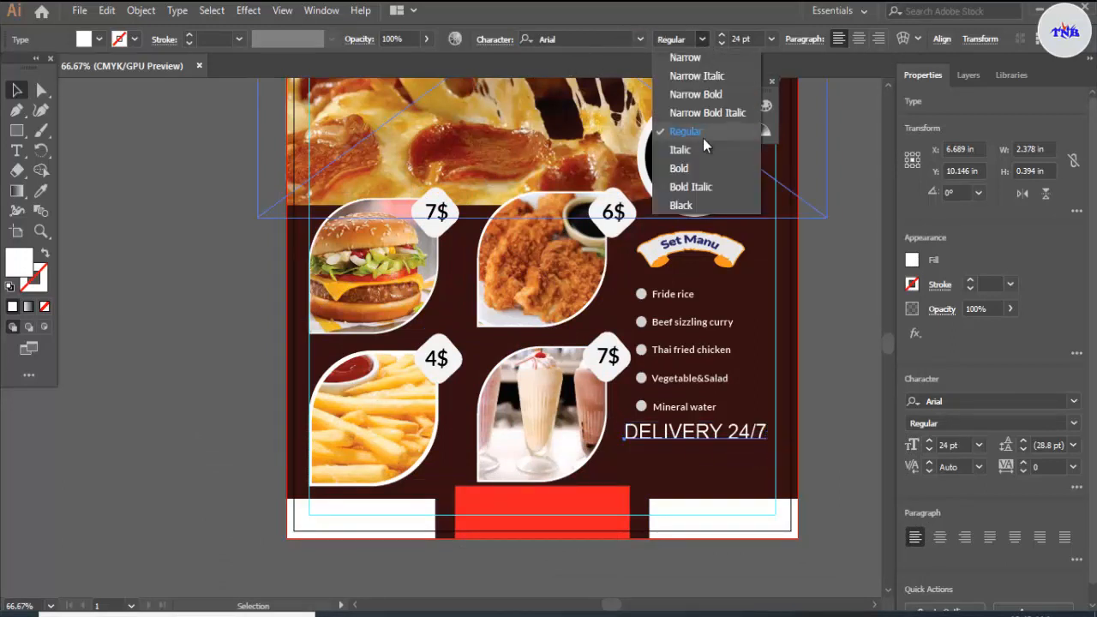
click(694, 167)
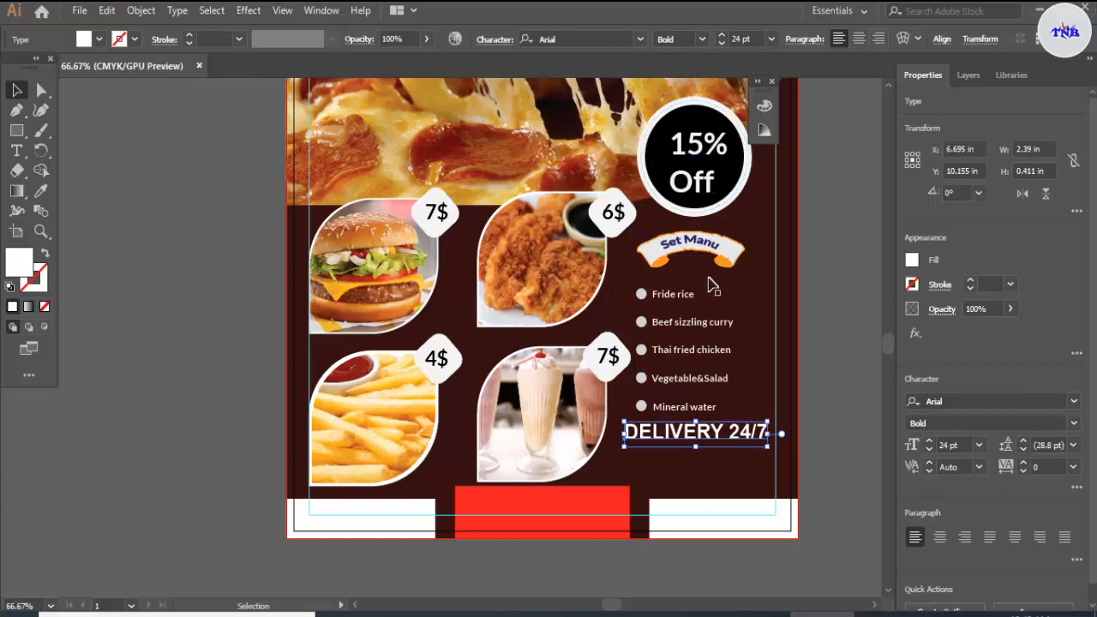
click(844, 366)
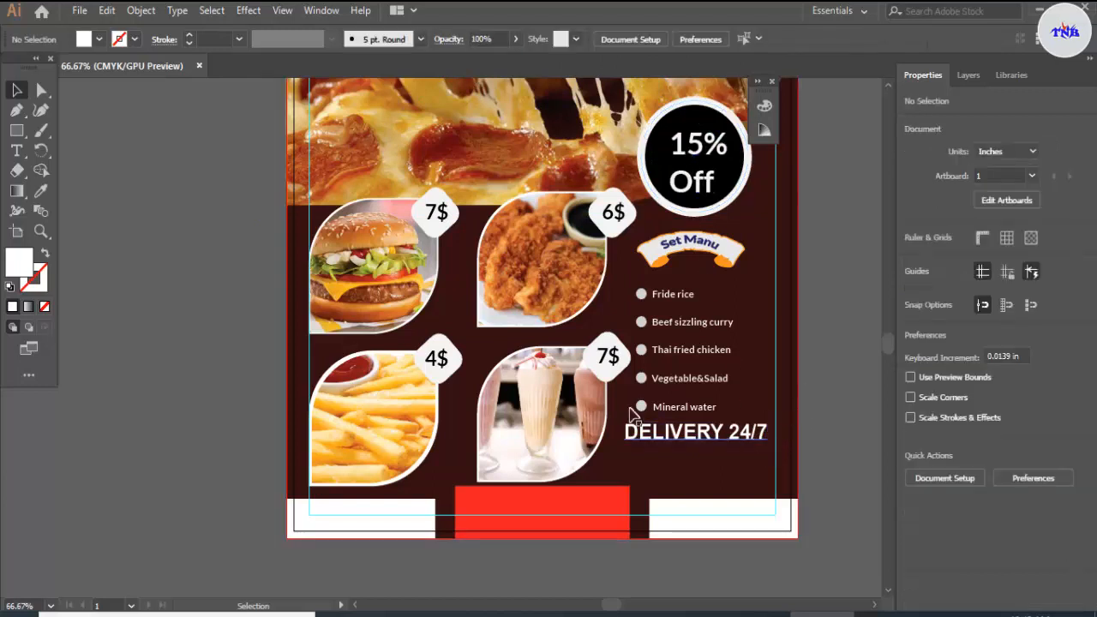
Step: Add a text line below "DELIVERY 24/7" reading "CALL:" followed by the restaurant's phone number
click(16, 150)
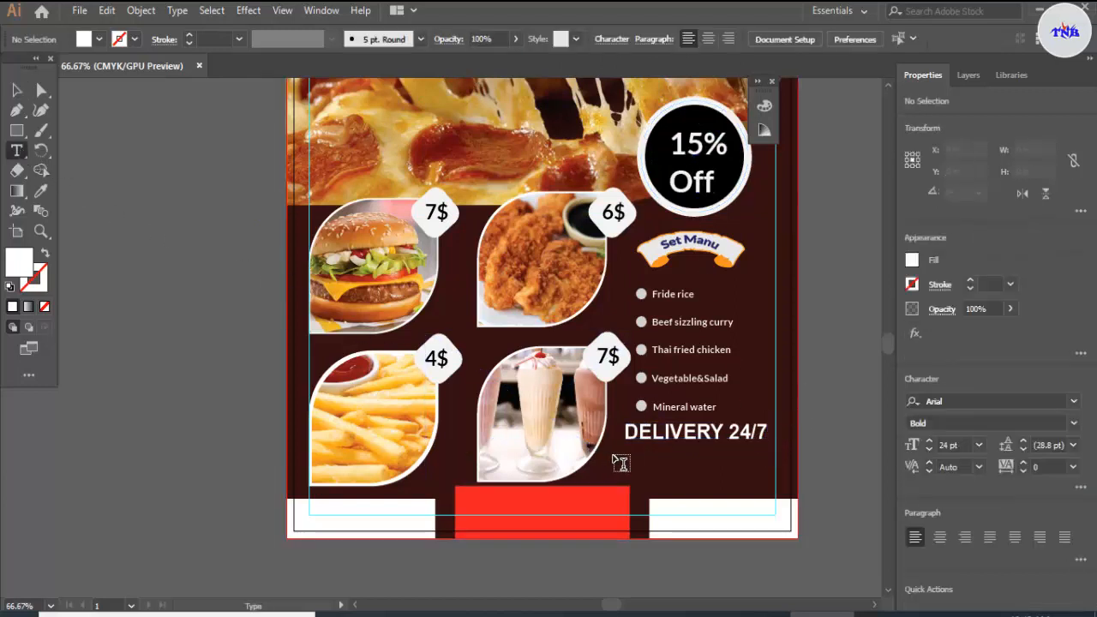
click(619, 456)
key(BackSpace)
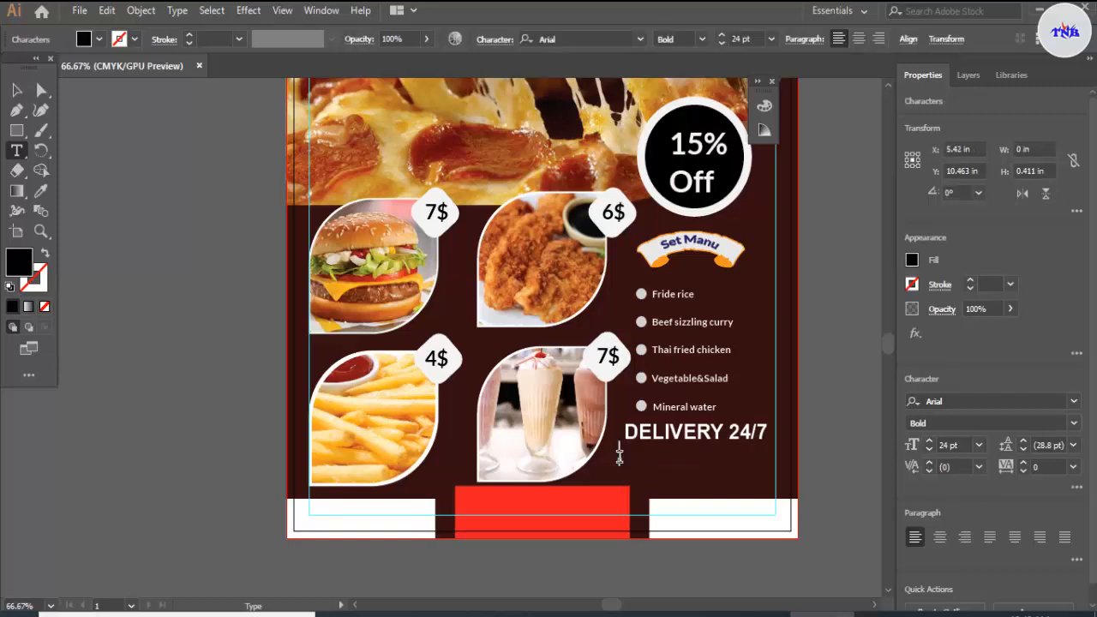
text(CALL:)
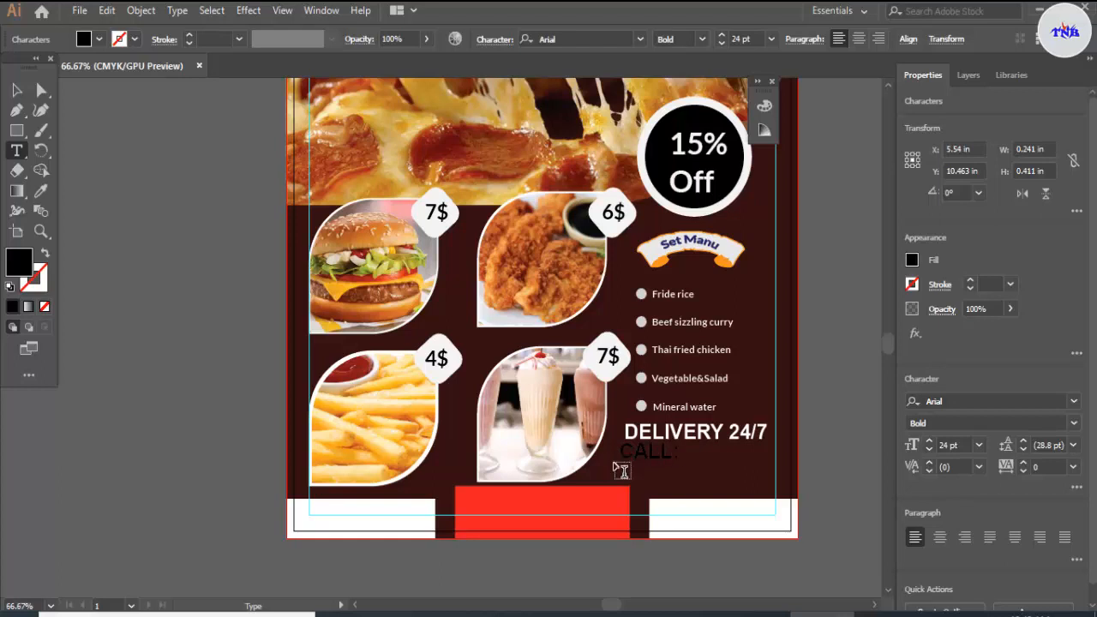
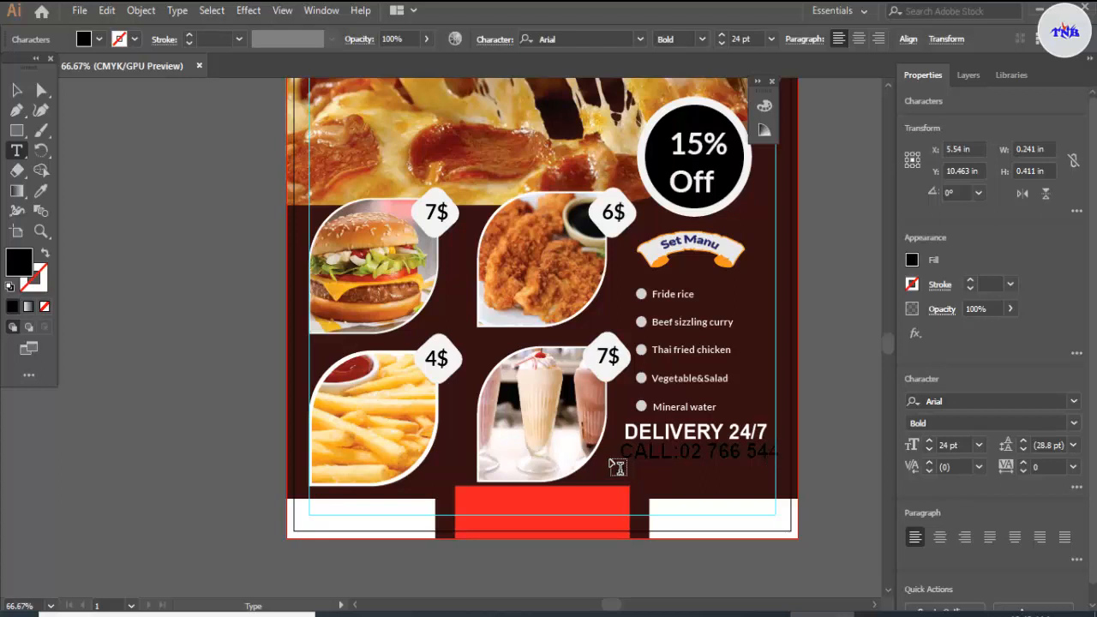
click(742, 454)
Step: Fill the "CALL:" phone line with white and set its font size to 22 pt
click(16, 90)
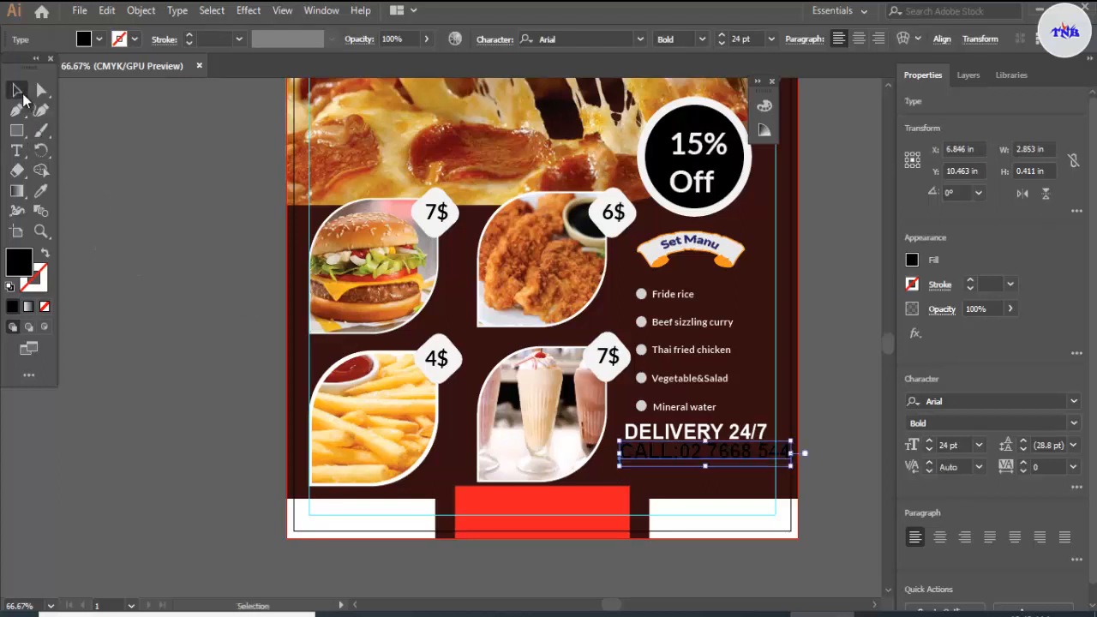
click(100, 39)
click(34, 67)
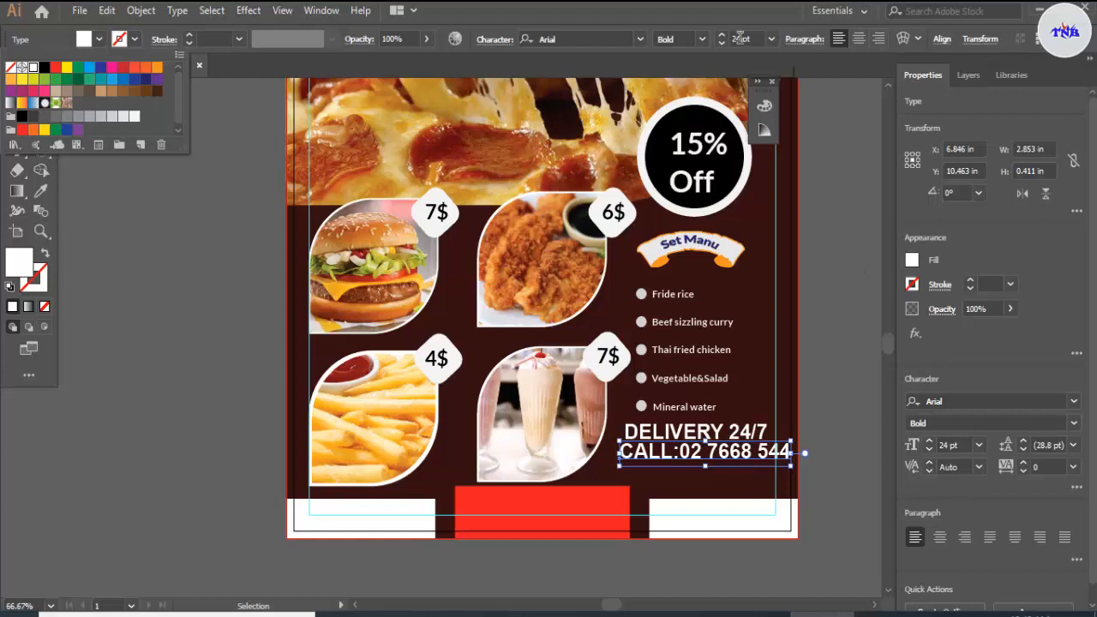
click(740, 39)
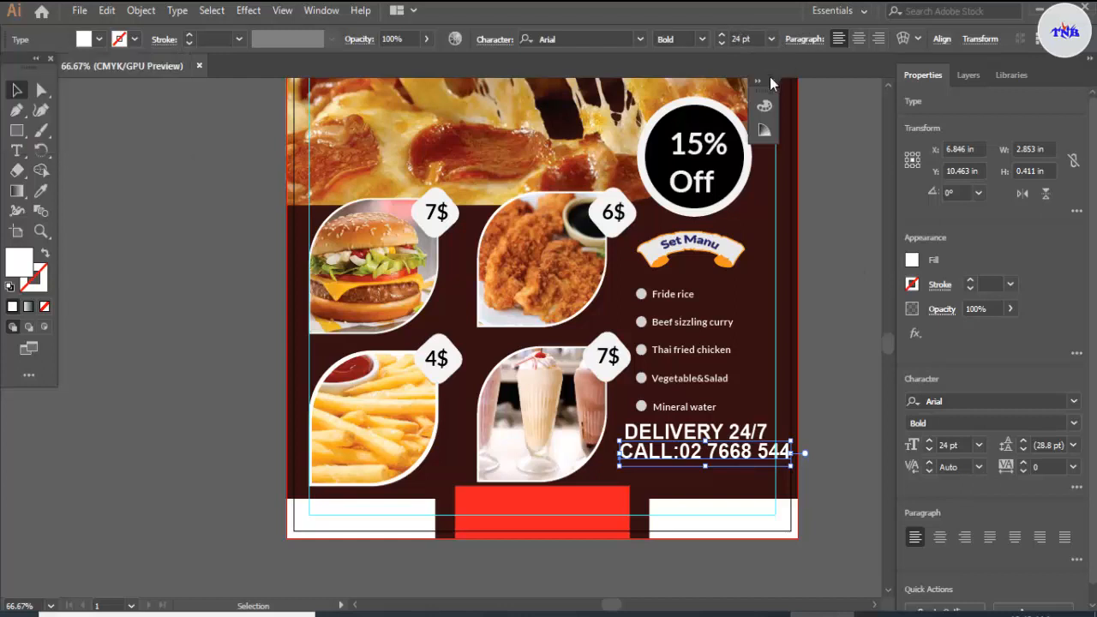
click(740, 38)
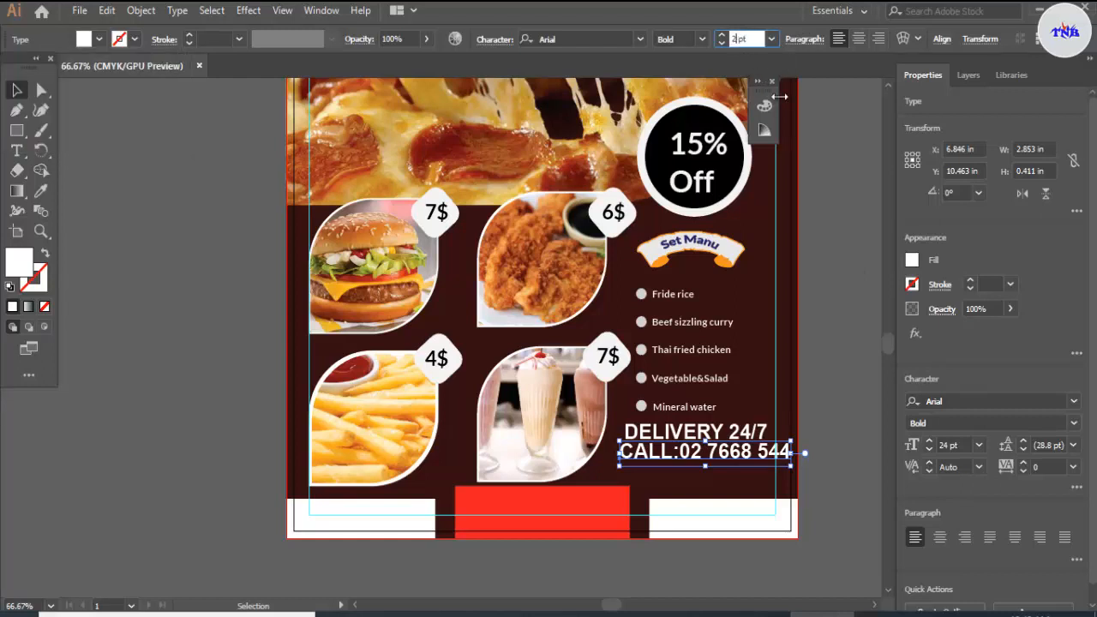
text(2)
key(Return)
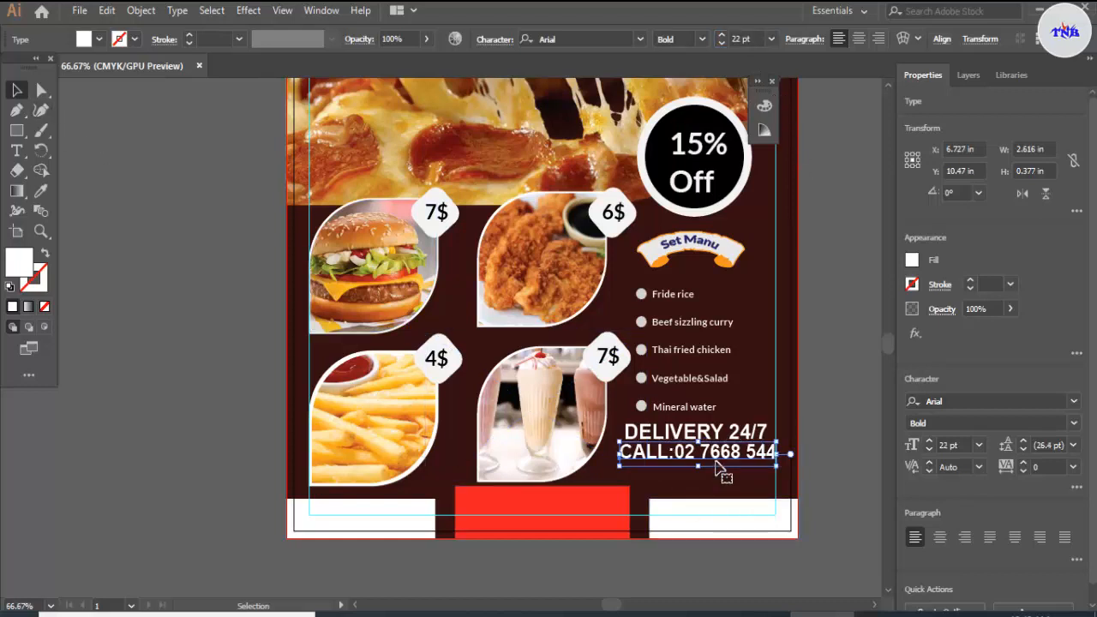
Step: Nudge the "CALL:" phone line down and slightly left, to just above the bottom footer boxes
key(Down)
key(Down)
key(Down)
key(Down)
key(Down)
key(Down)
key(Down)
key(Down)
key(Down)
key(Down)
key(Down)
key(Down)
key(Down)
key(Down)
key(Down)
key(Down)
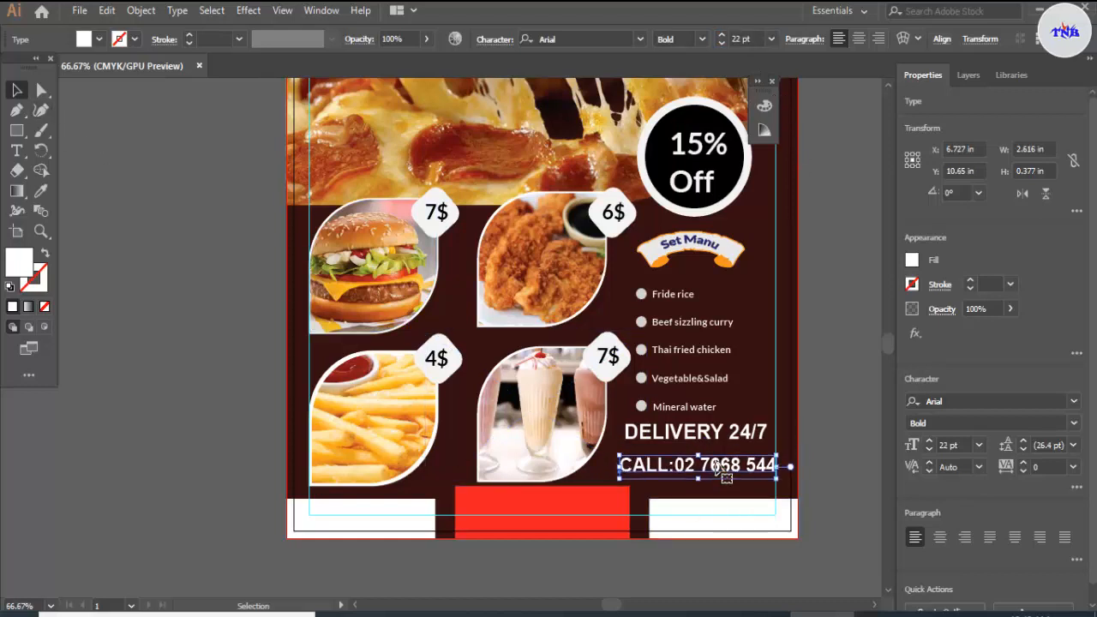
key(Left)
key(Left)
key(Left)
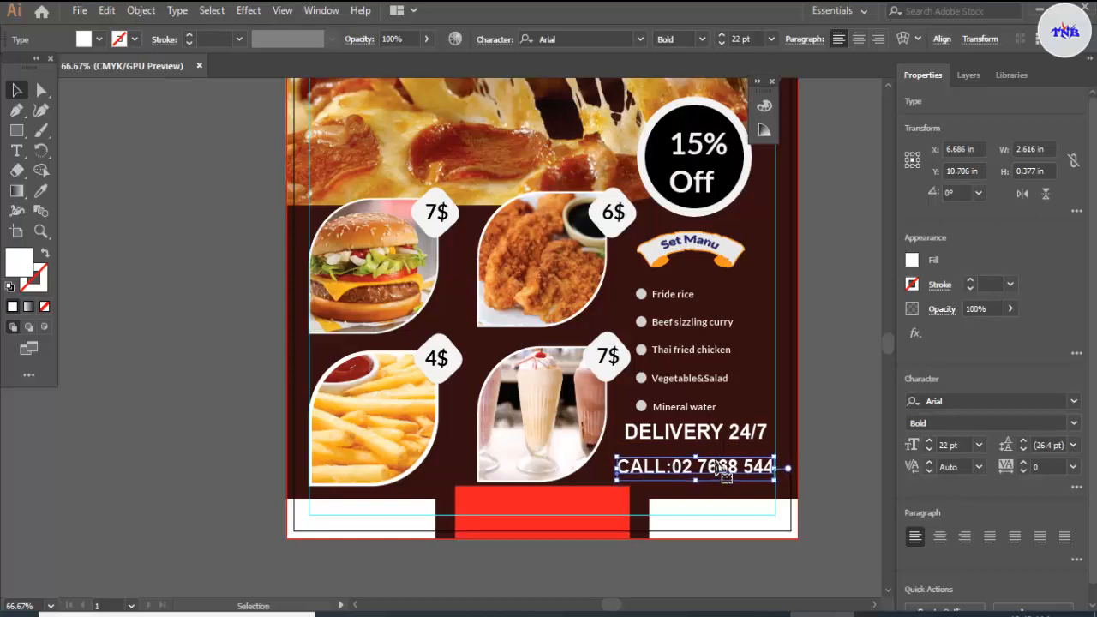
key(Down)
key(Down)
key(Down)
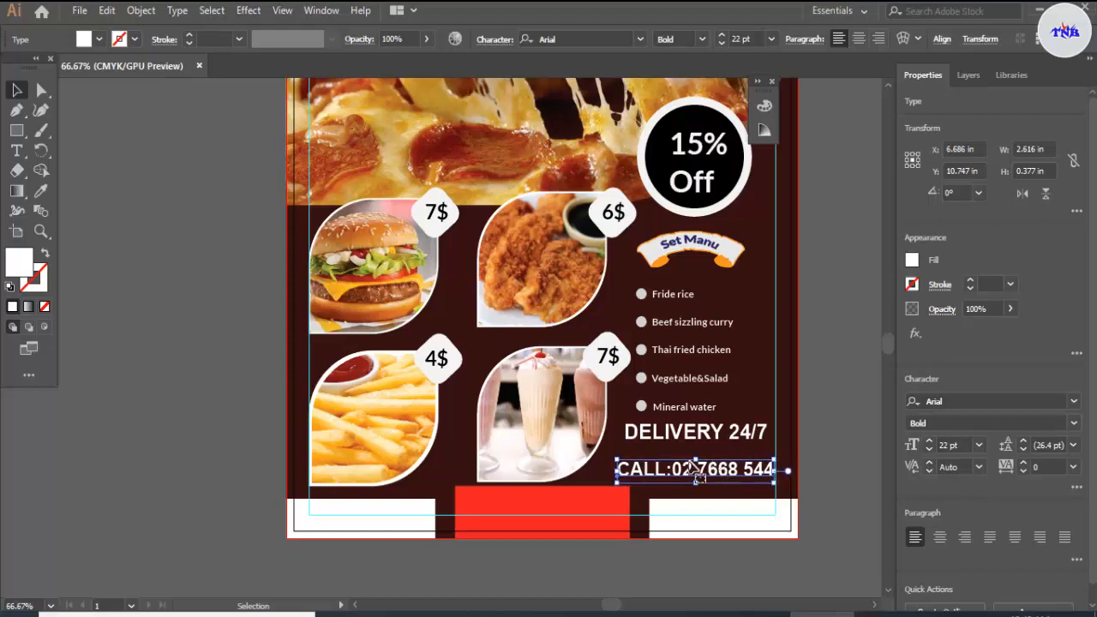
Step: Nudge the "DELIVERY 24/7" text down so it sits just above the "CALL:" phone line
click(701, 434)
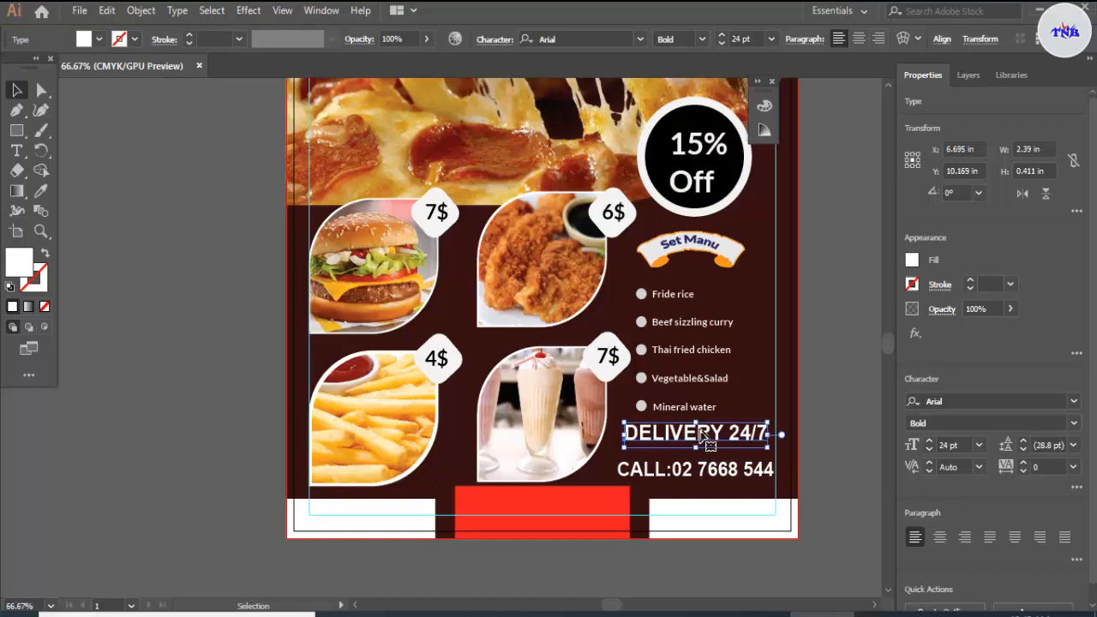
key(Down)
key(Down)
key(Down)
key(Down)
key(Down)
key(Down)
key(Down)
key(Down)
key(Down)
key(Down)
key(Down)
key(Down)
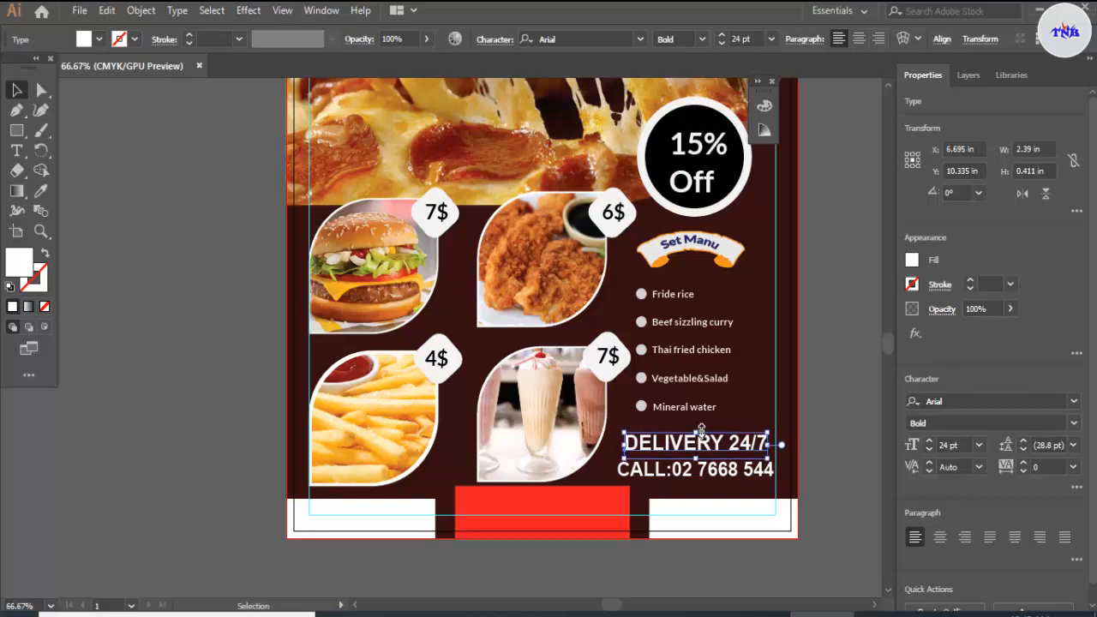
click(724, 490)
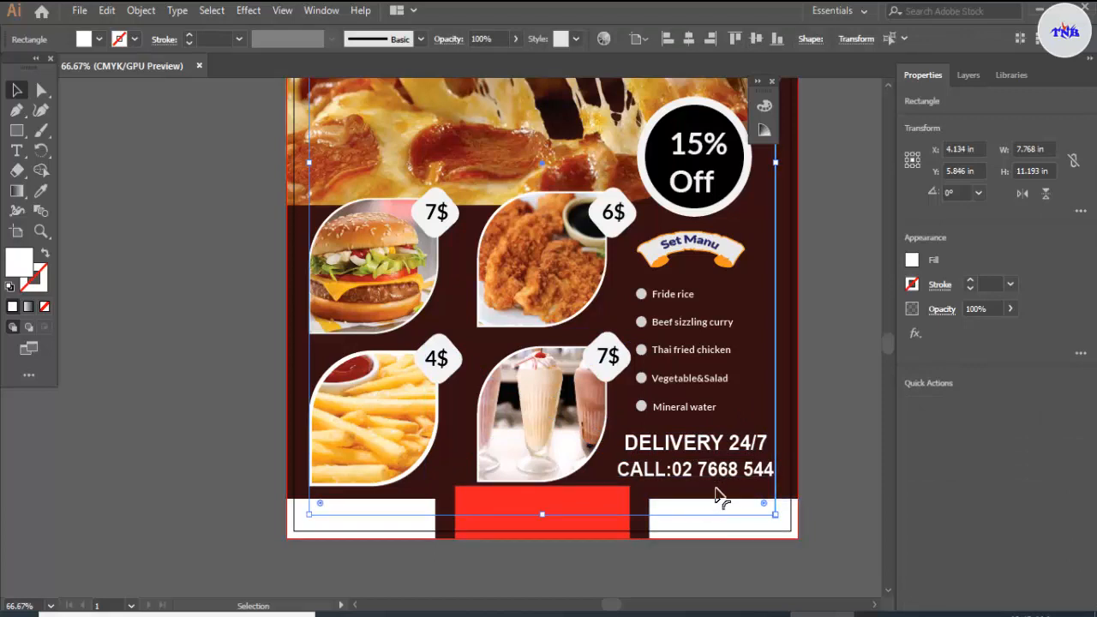
scroll(436, 522, up, 1)
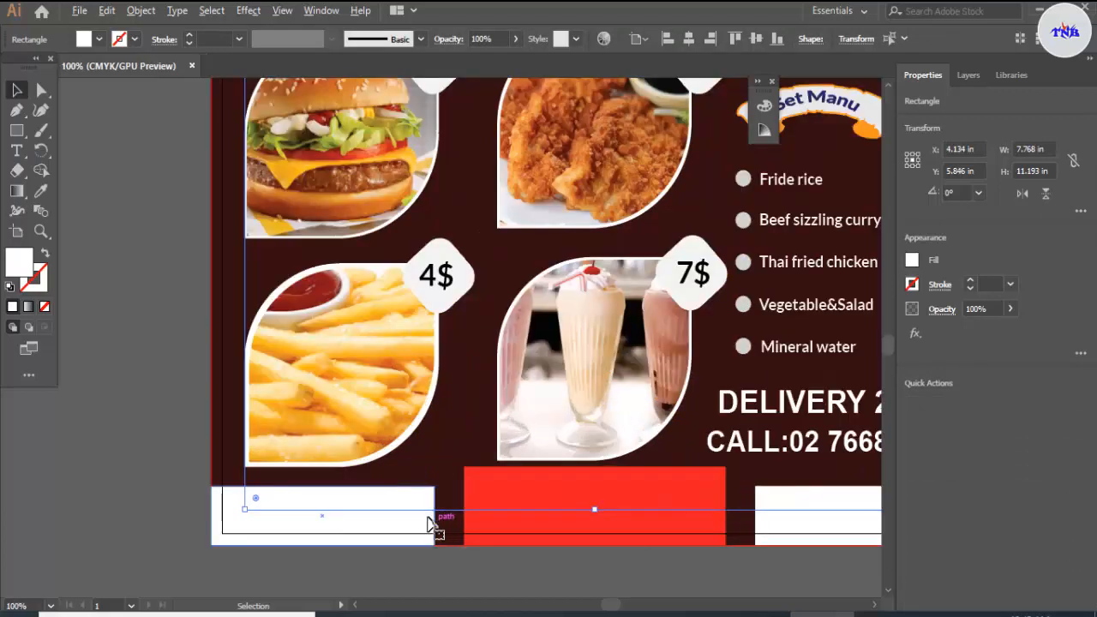
Step: Add a text object above the red footer box and paste the copied two-line restaurant address into it
click(17, 150)
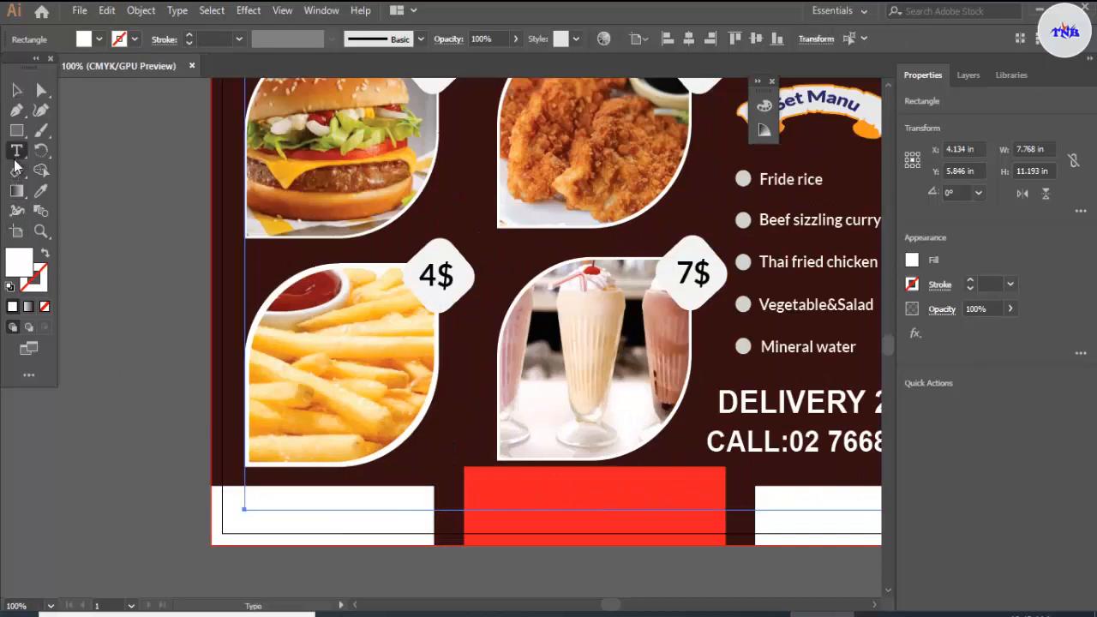
click(437, 448)
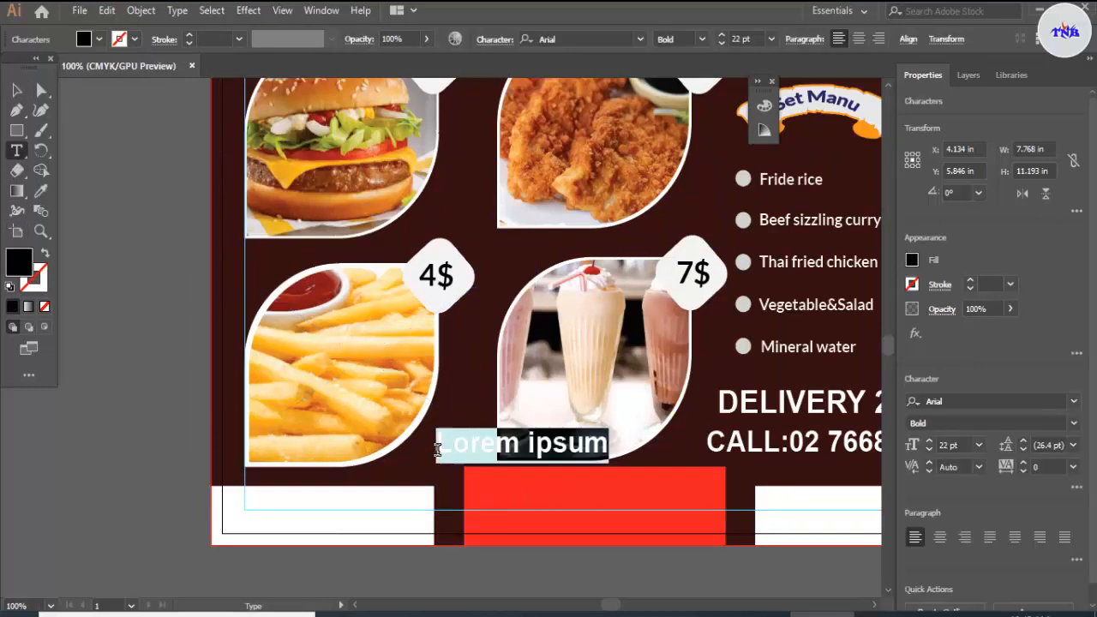
key(BackSpace)
key(ctrl+v)
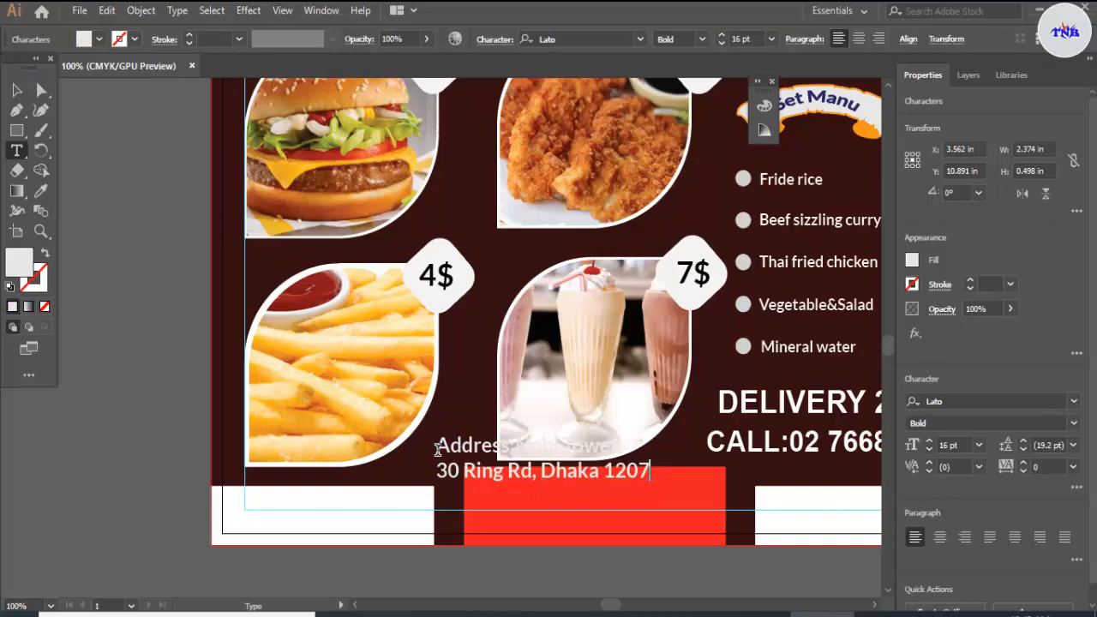
click(19, 109)
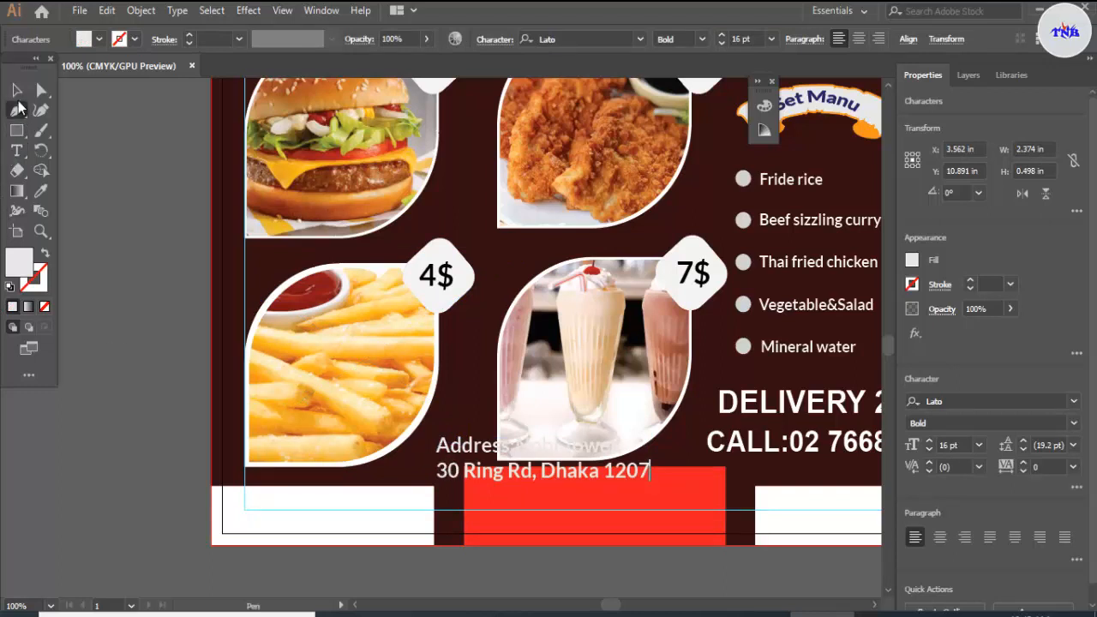
click(16, 89)
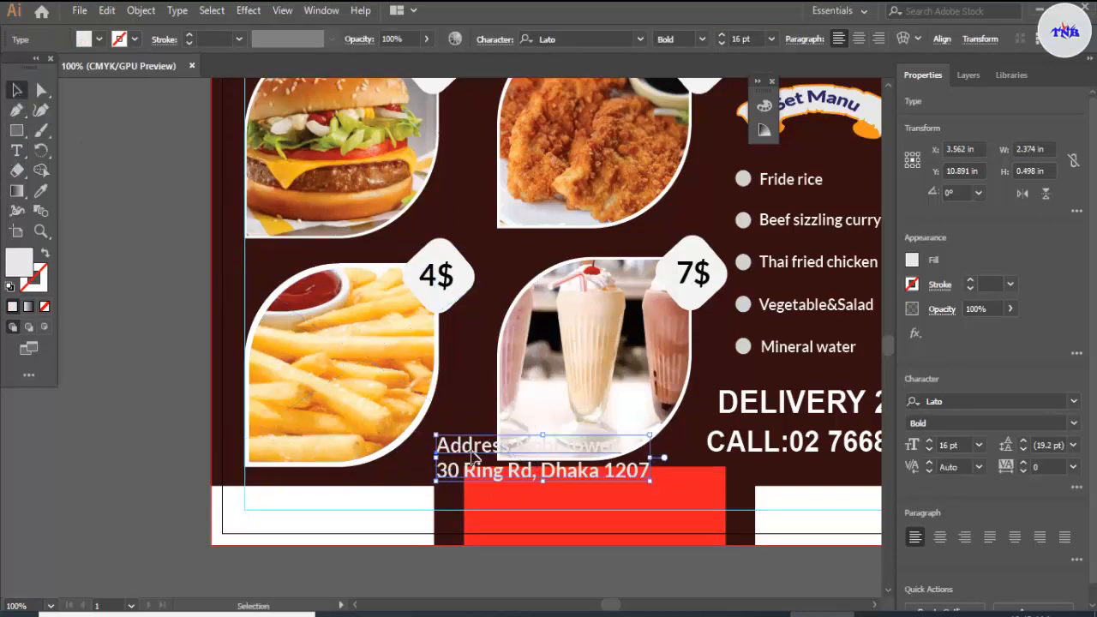
Step: Move the address text onto the red middle footer box and nudge it right and slightly up to centre it horizontally
drag(474, 457, 513, 485)
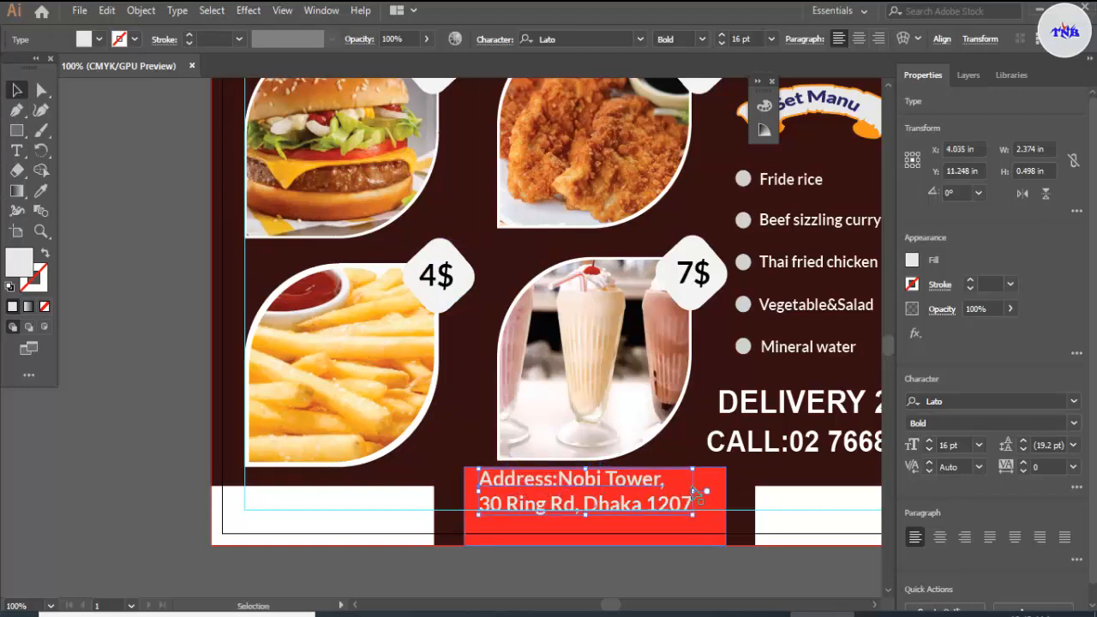
key(Right)
key(Right)
key(Right)
key(Right)
key(Right)
key(Right)
key(Right)
key(Right)
key(Right)
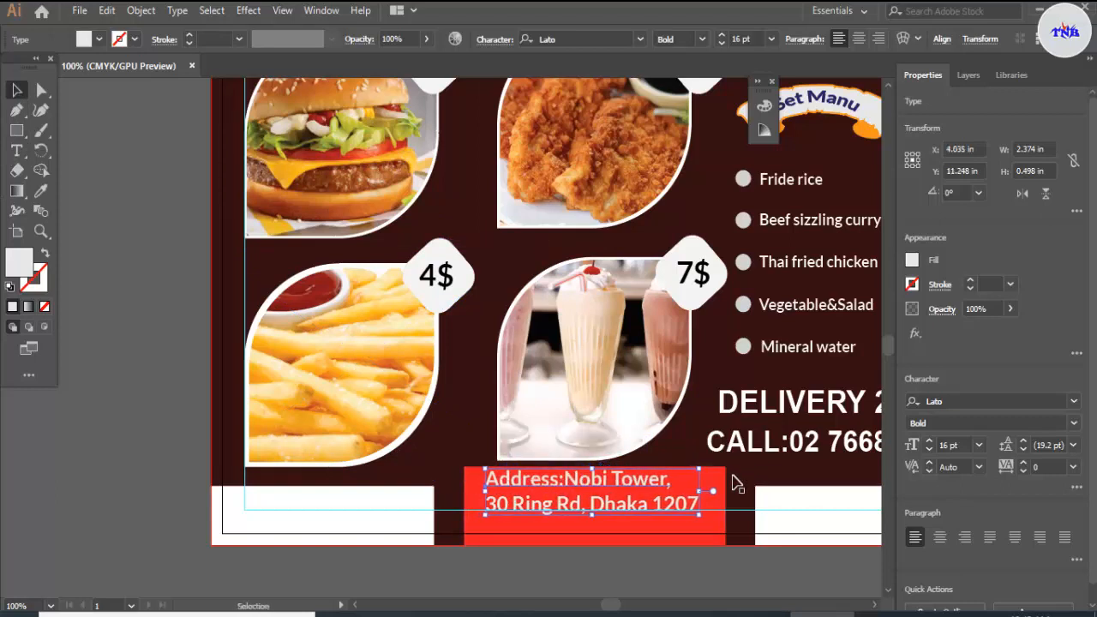
key(Up)
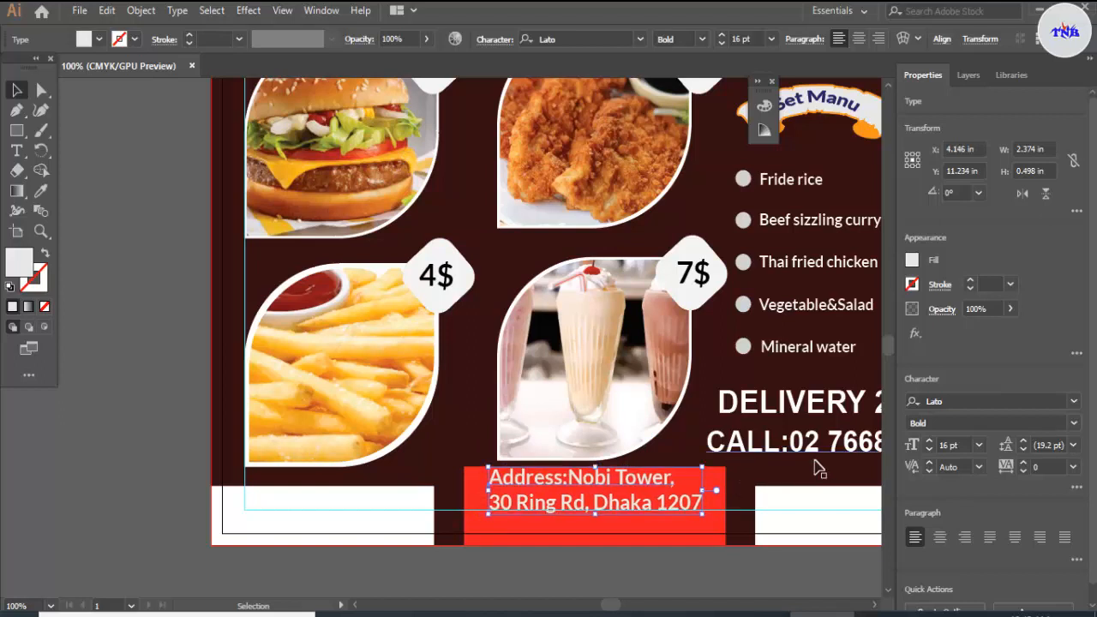
click(702, 414)
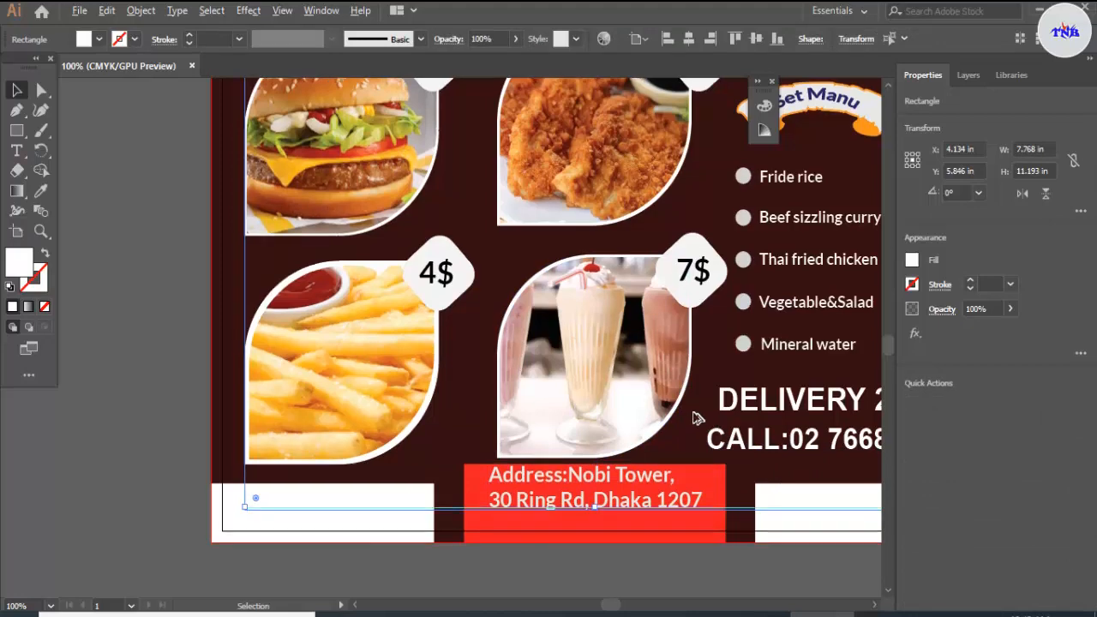
drag(684, 417, 691, 414)
Step: Select all of the flyer's artwork and copy it to the clipboard
scroll(694, 420, down, 3)
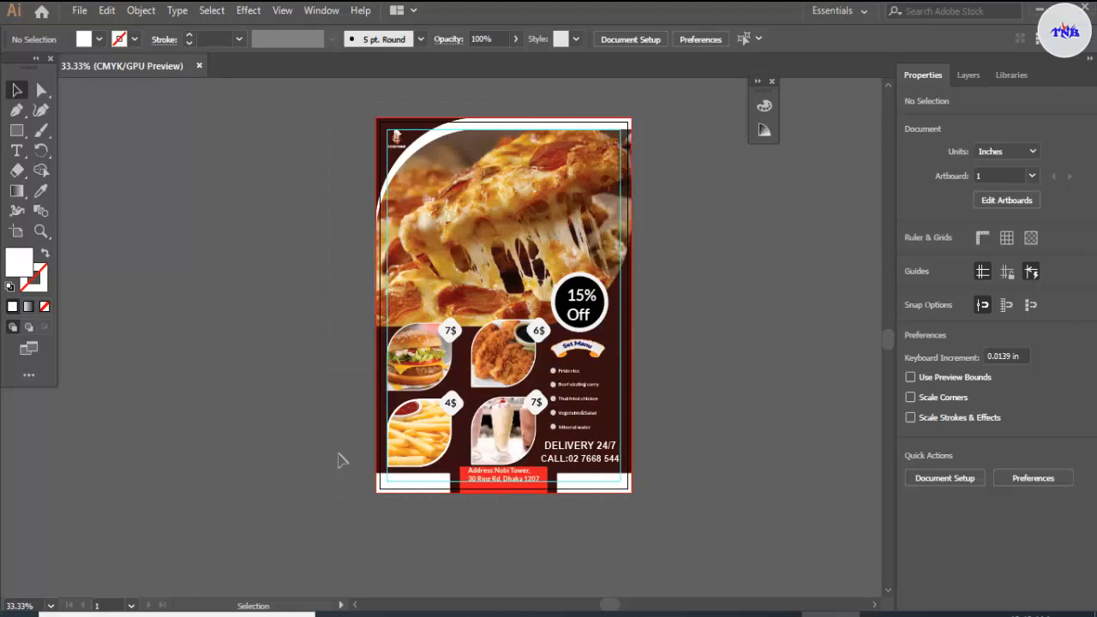
key(ctrl+a)
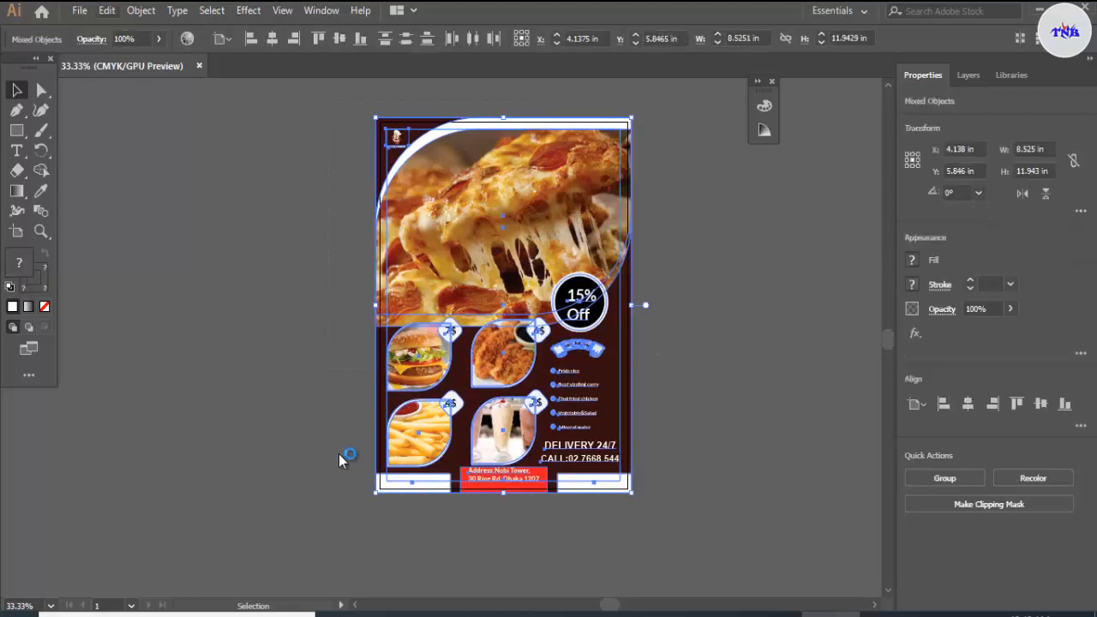
key(alt+e)
key(Down)
key(Down)
key(Return)
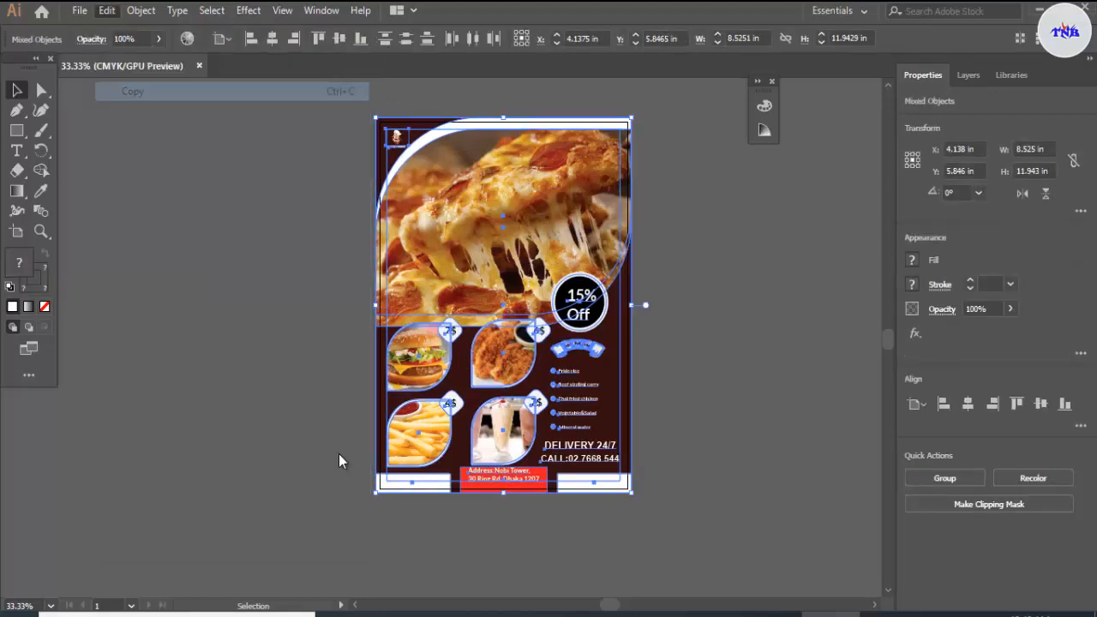
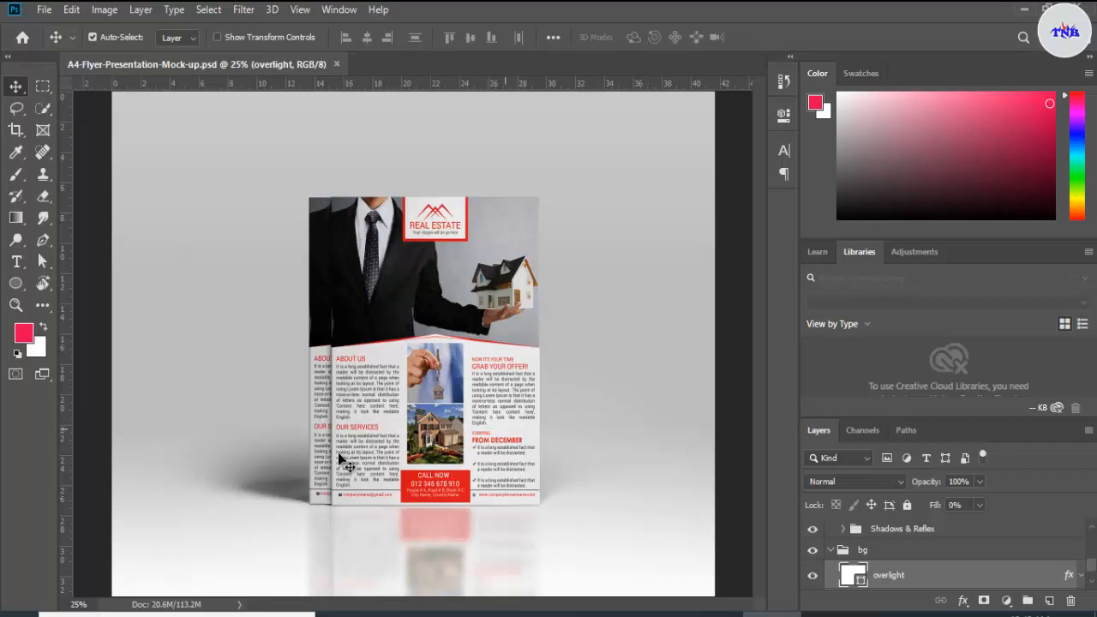
Step: In Photoshop, open the mock-up's "PUT YOUR DESIGN HERE" smart object and paste the copied flyer into it as a Smart Object
click(340, 460)
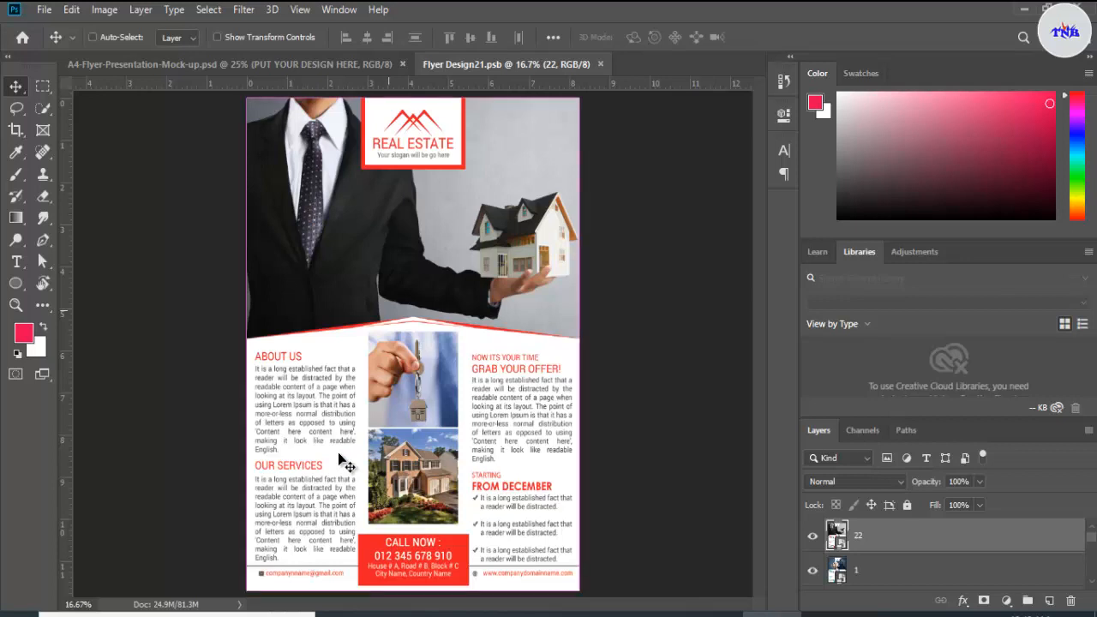
key(ctrl+v)
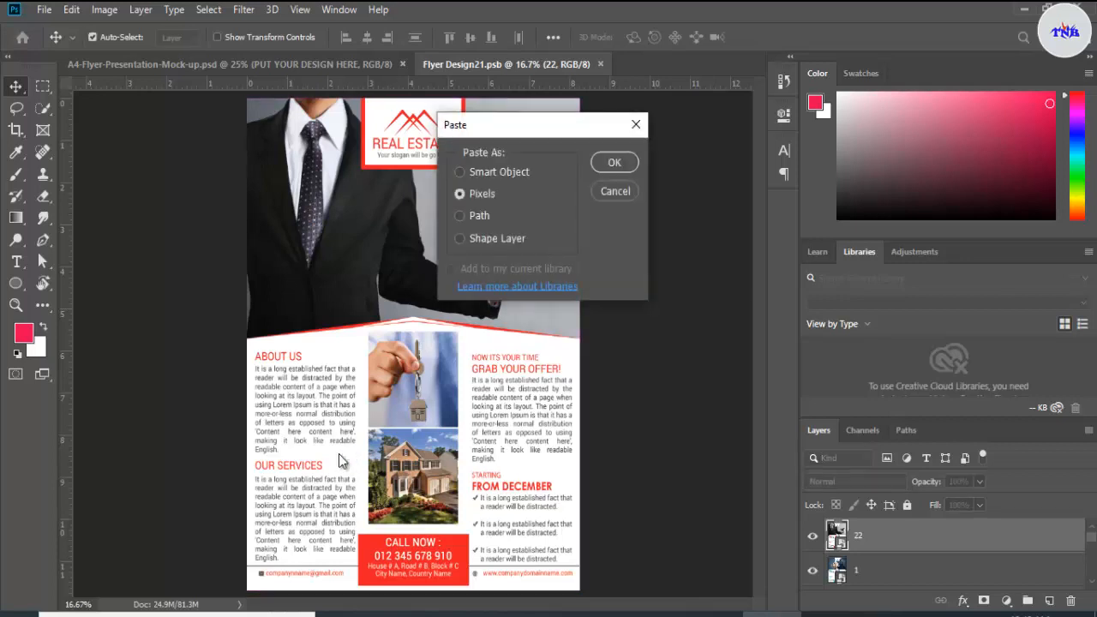
key(Up)
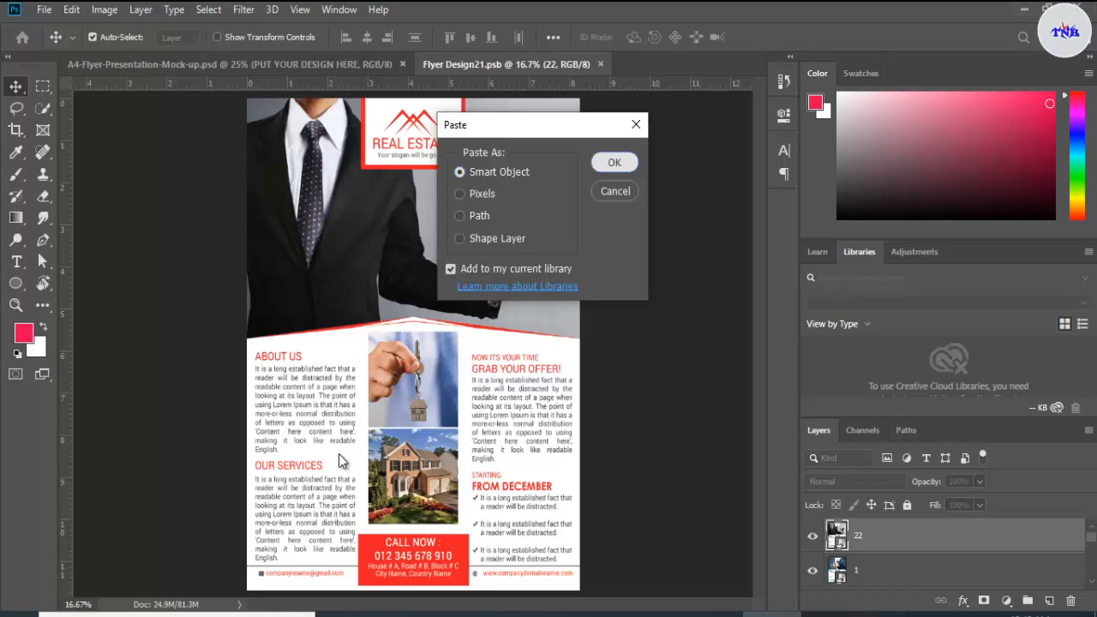
key(Return)
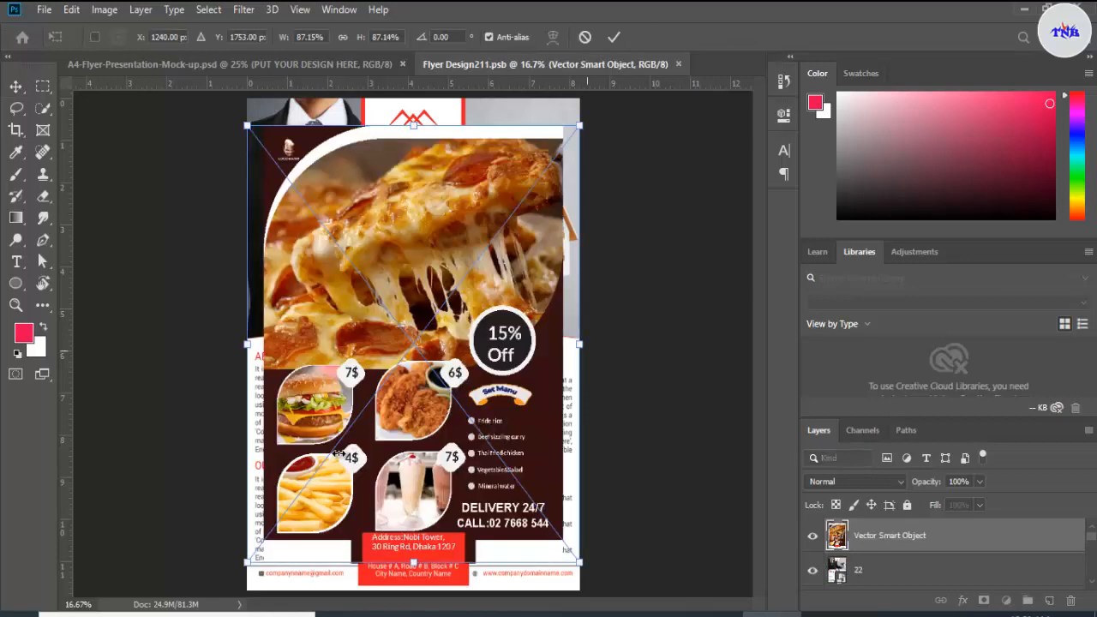
Step: Stretch the pasted flyer on all four sides to about 97.48% width and 97.91% height so it covers the old real-estate design
drag(580, 343, 600, 344)
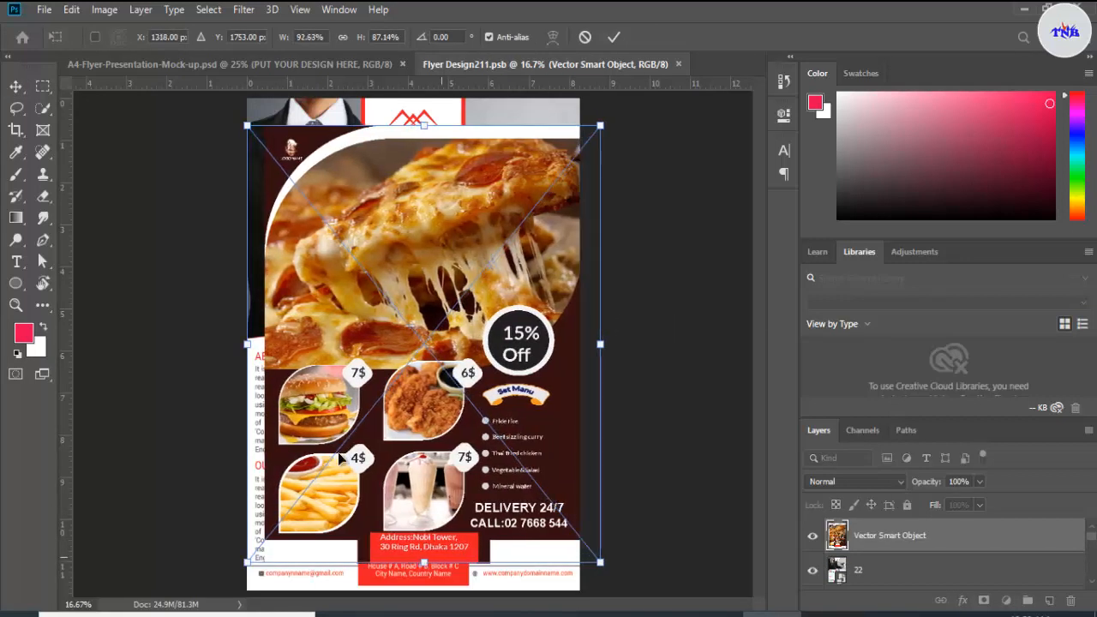
drag(423, 563, 424, 590)
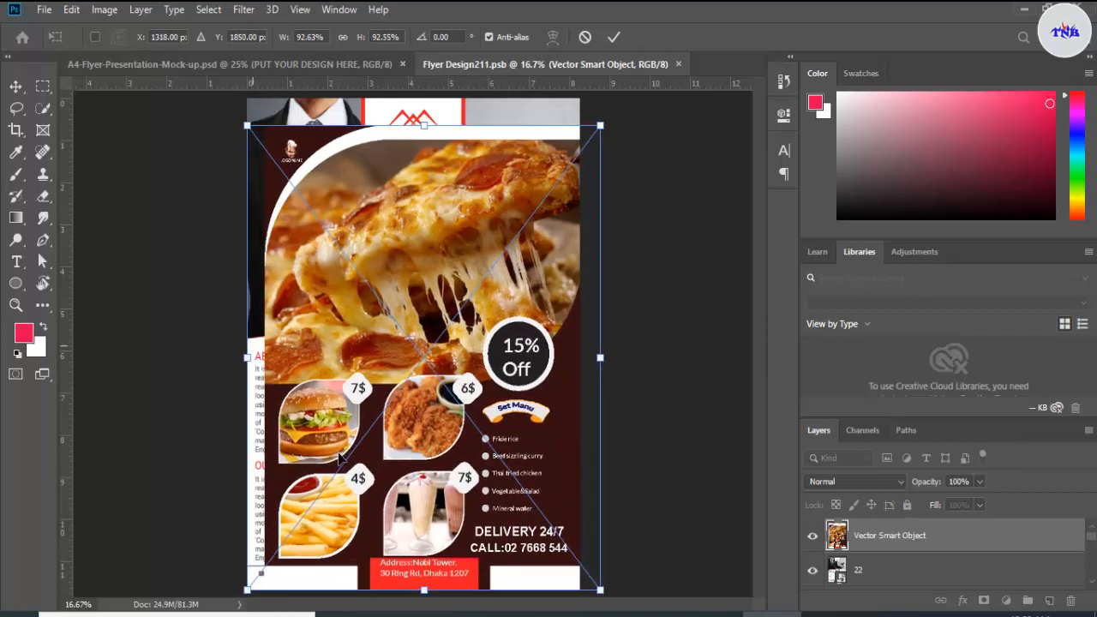
drag(248, 346, 228, 346)
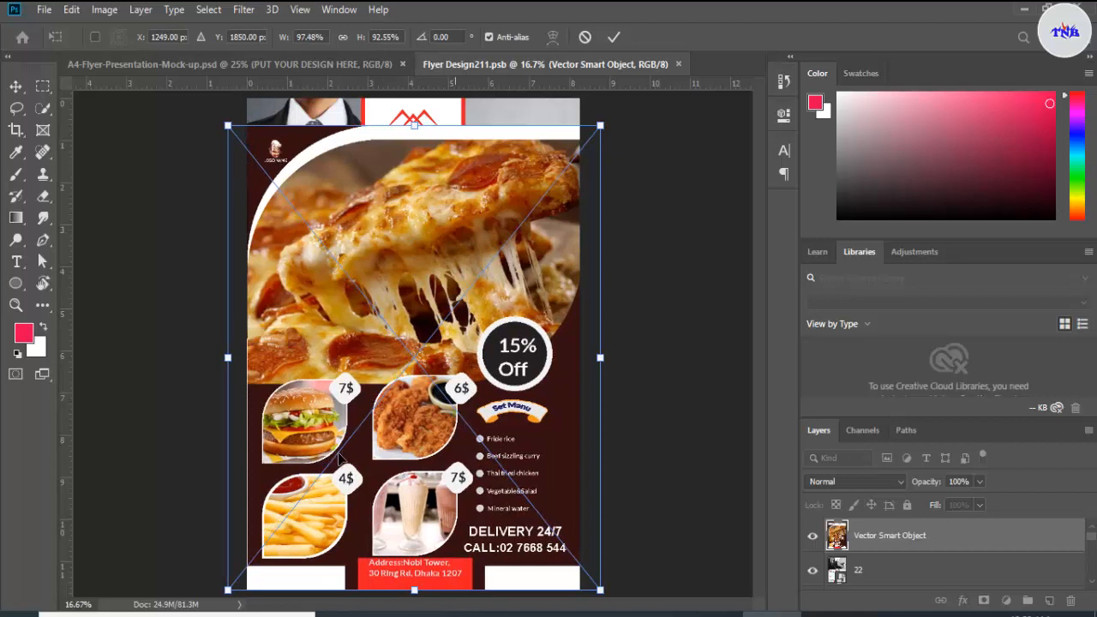
drag(415, 126, 415, 99)
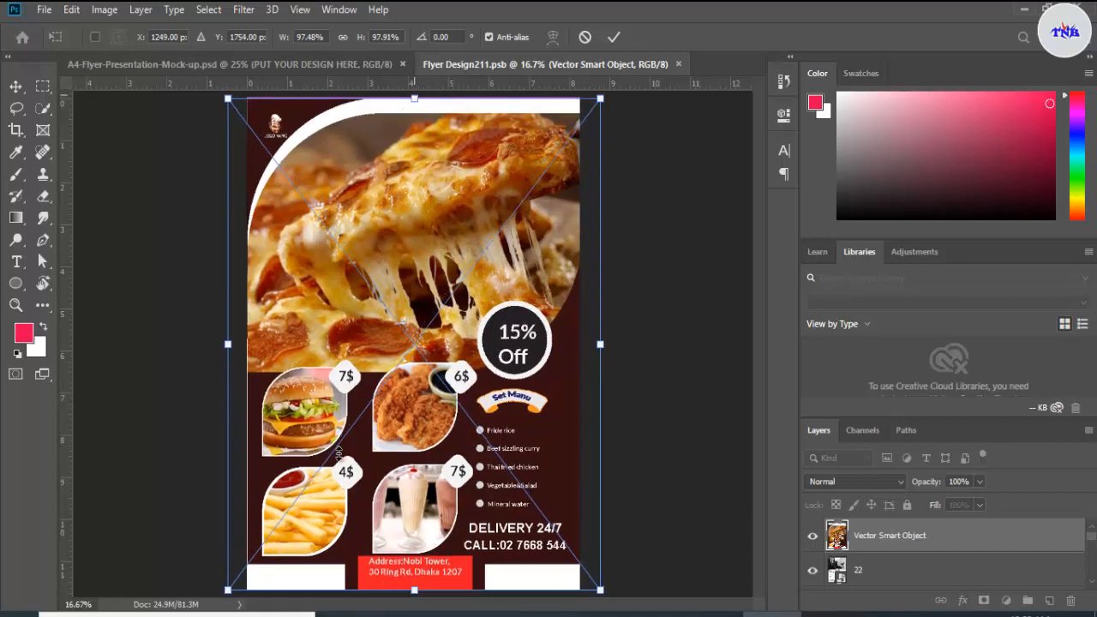
key(Return)
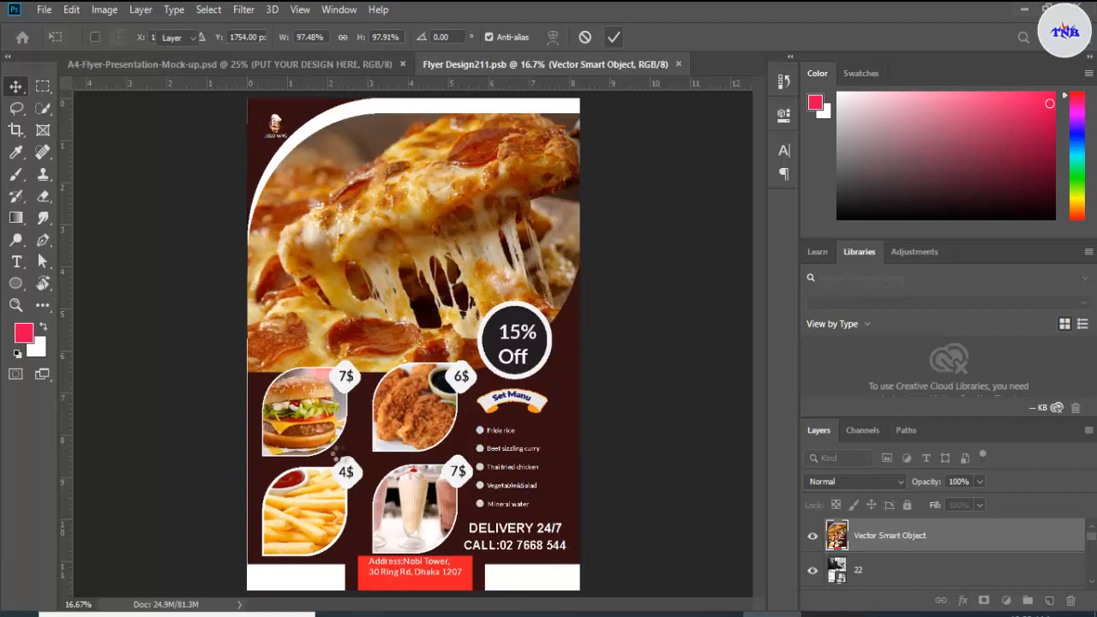
Step: Save the edited flyer smart object and return to the A4-Flyer-Presentation-Mock-up.psd document
key(ctrl+s)
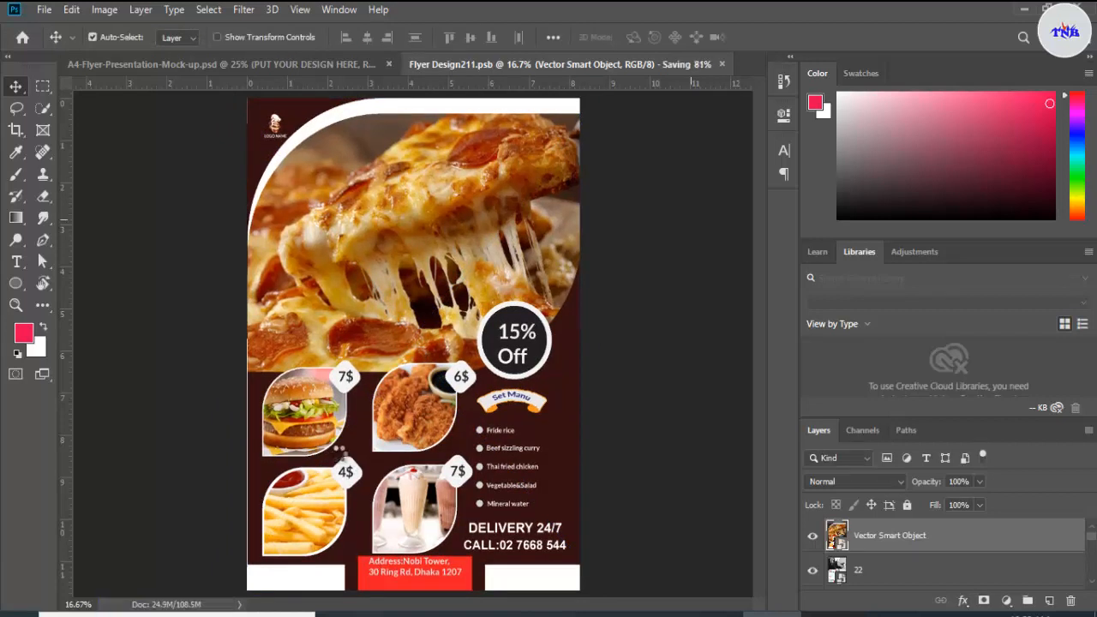
key(ctrl+s)
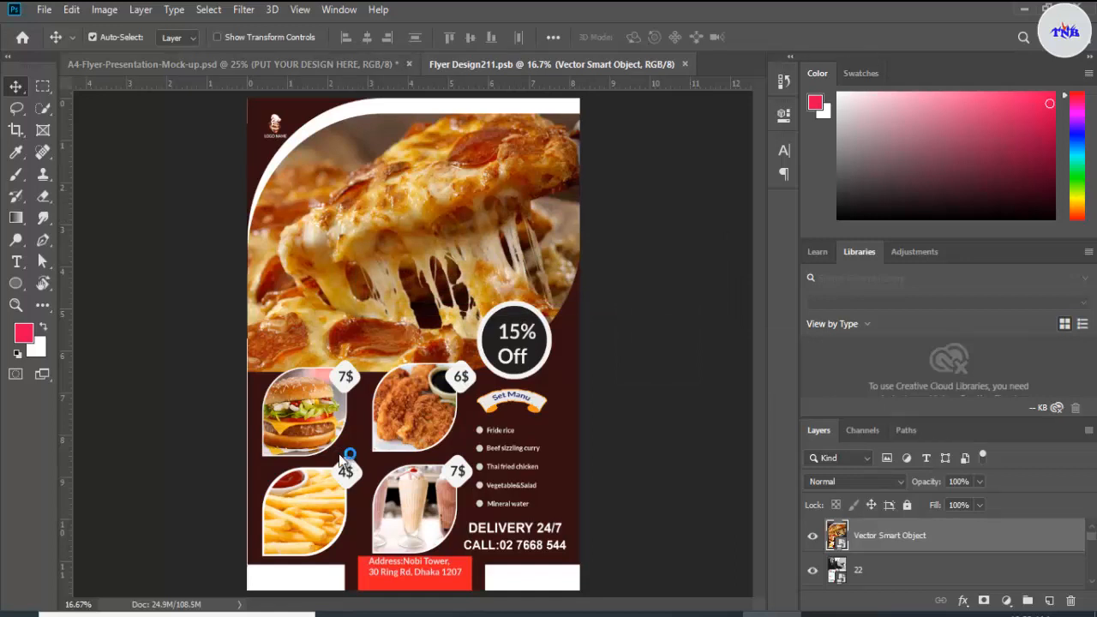
key(ctrl+Tab)
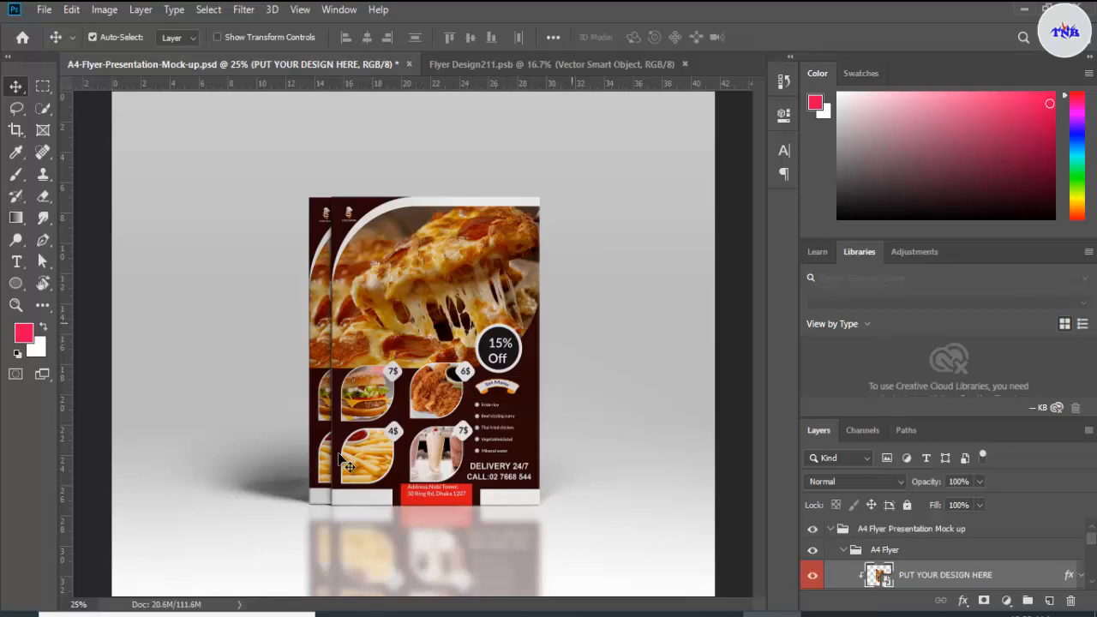
click(340, 454)
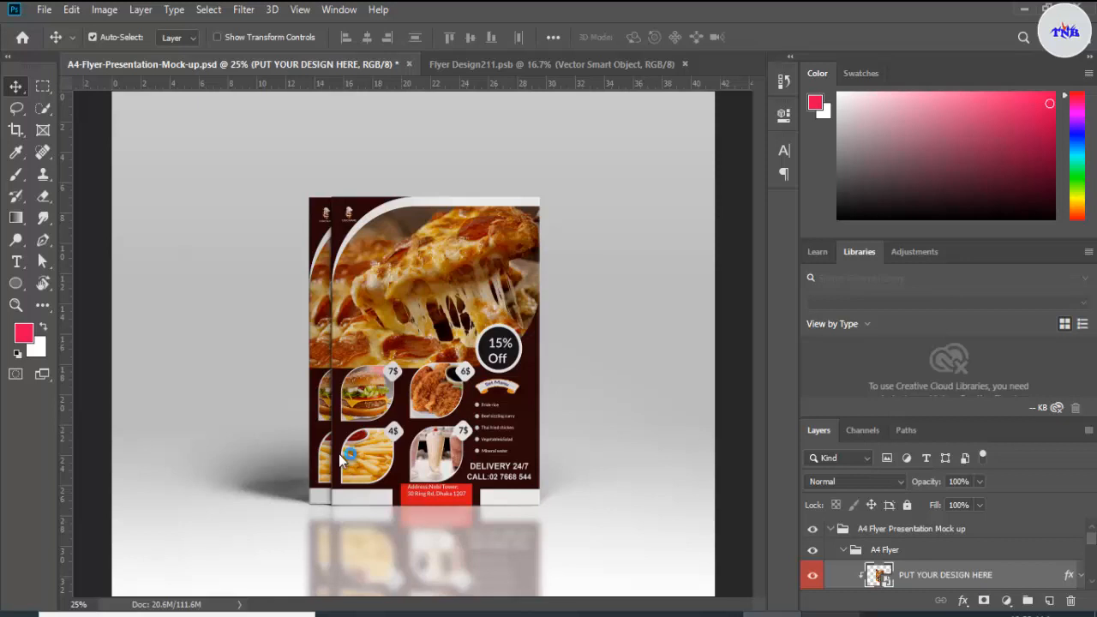